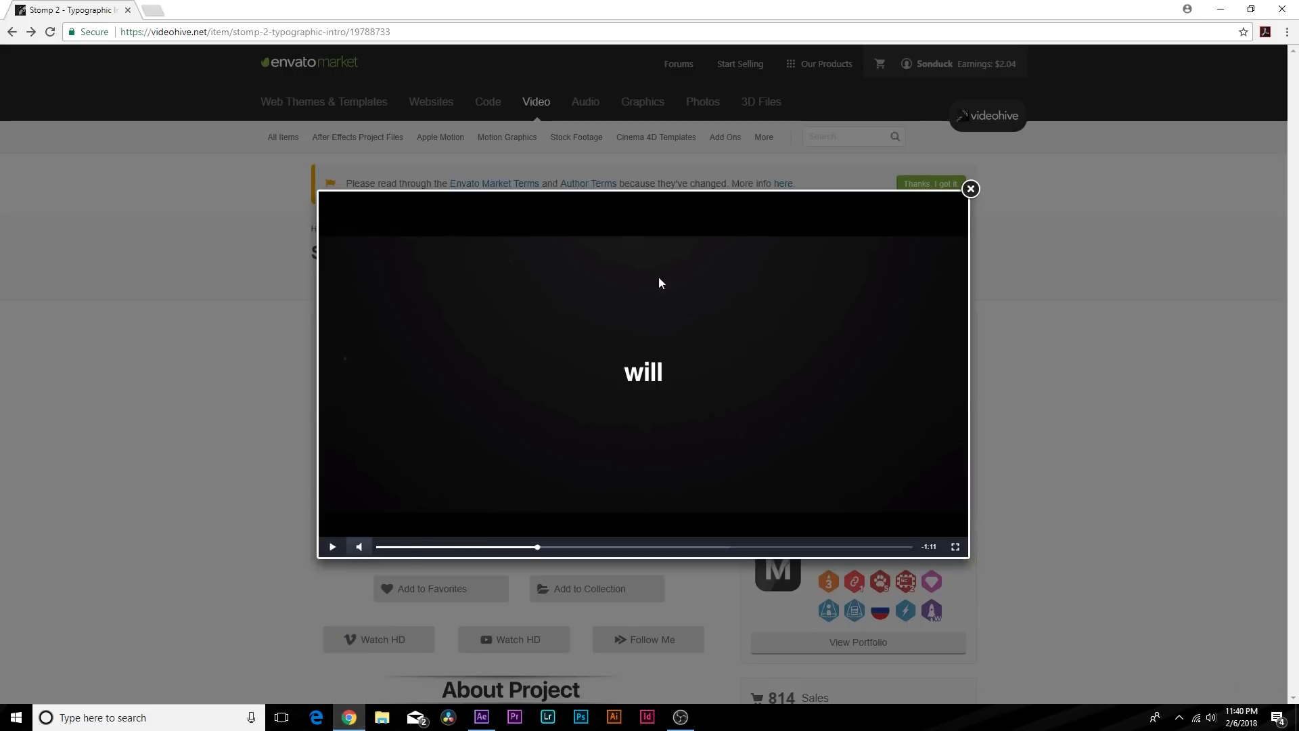
# Play the Stomp 2 - Typographic Intro preview with the sound lowered, close it, and minimize Chrome
pyautogui.press('Escape')
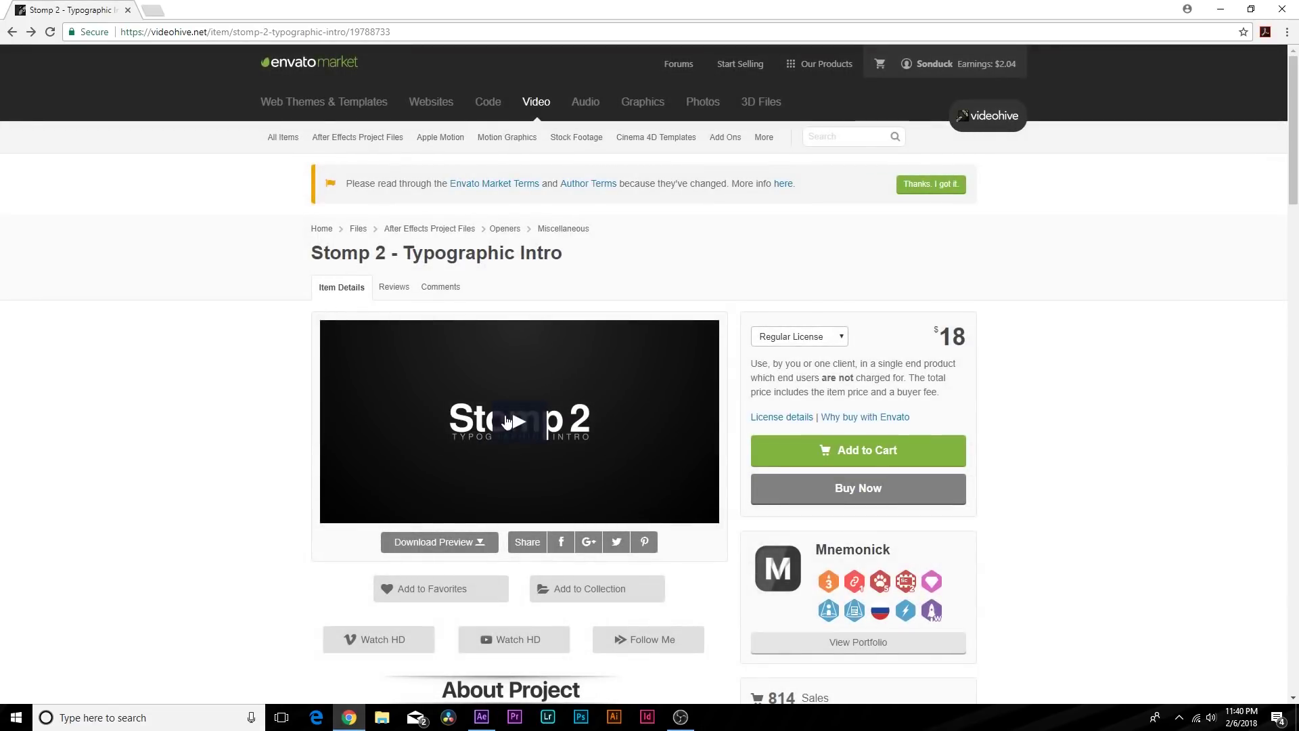
pyautogui.click(506, 430)
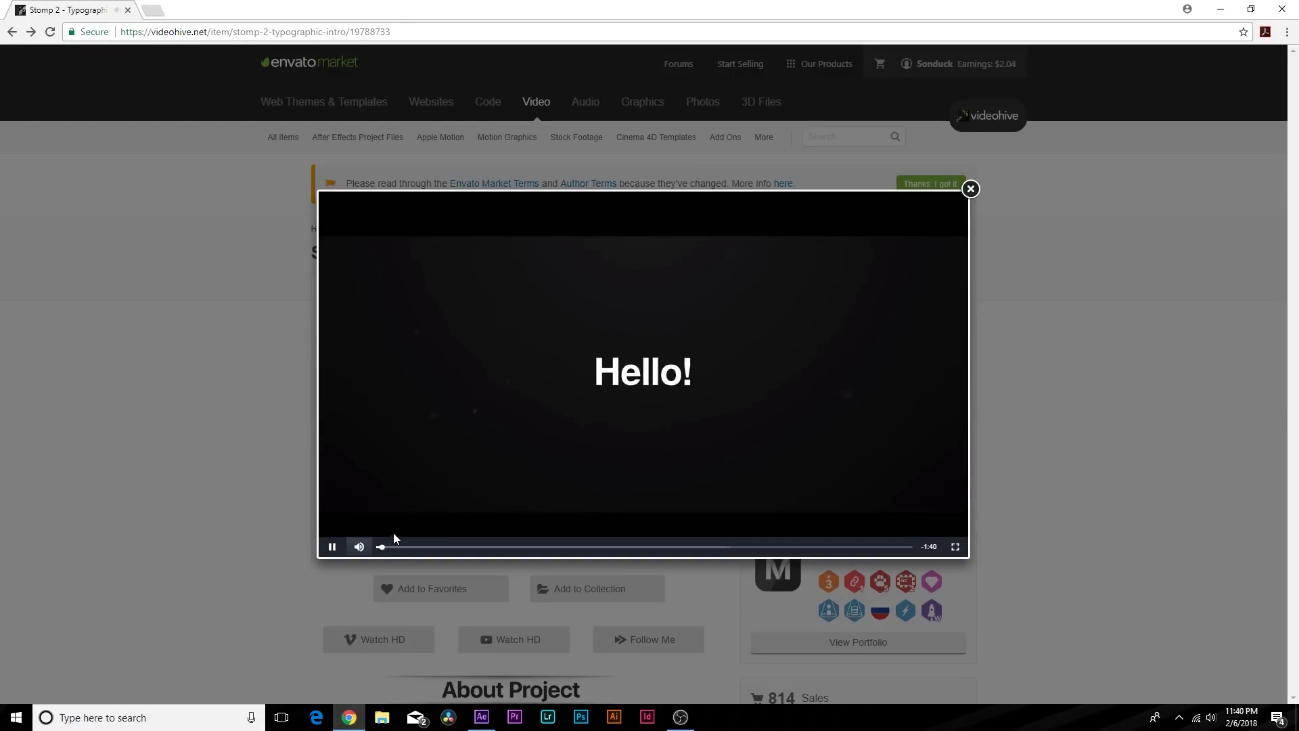
pyautogui.click(372, 548)
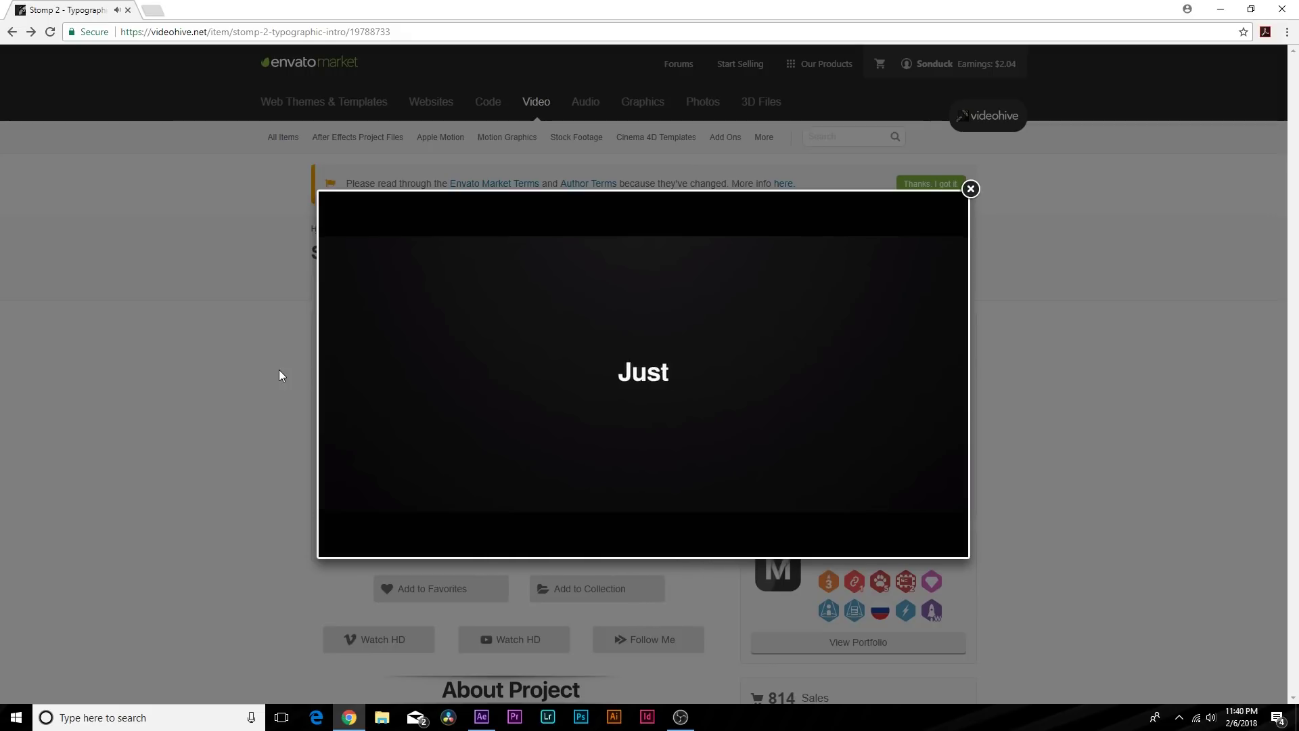
pyautogui.click(279, 368)
pyautogui.click(1217, 8)
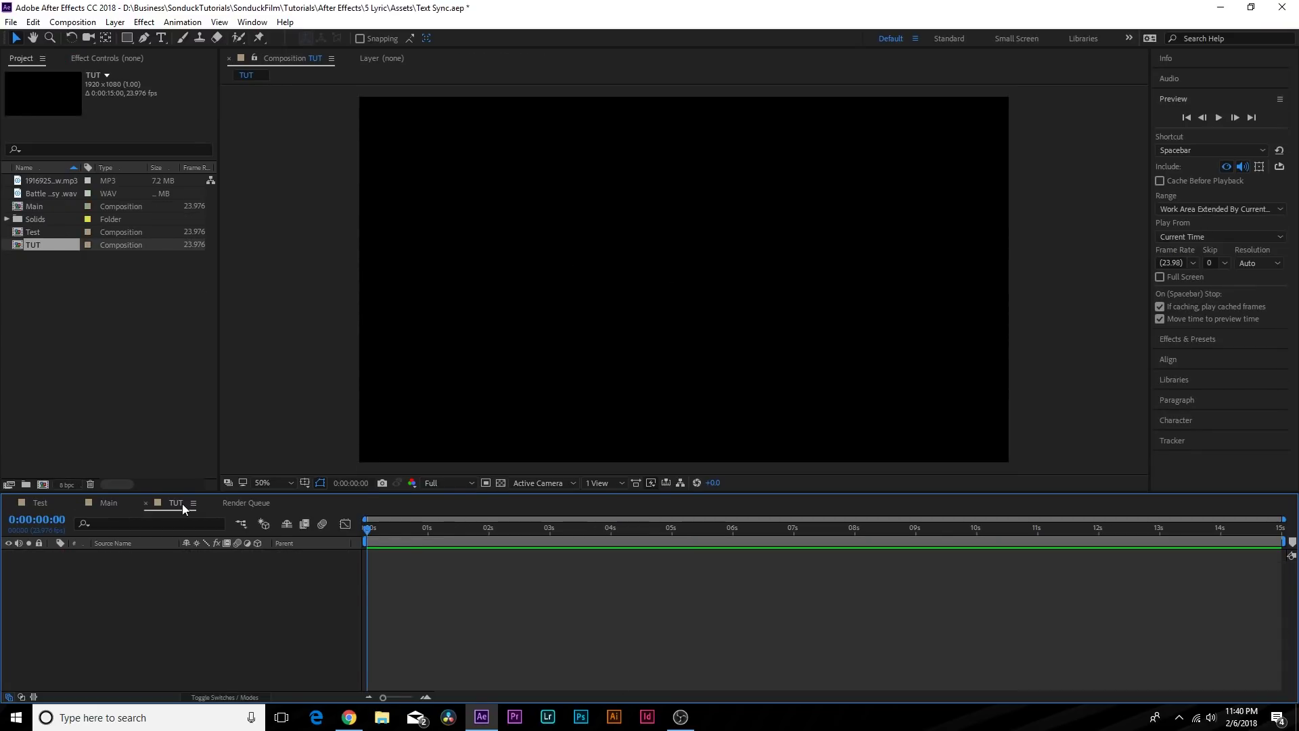
# Add the mp3 music track to the TUT composition and reveal its audio waveform
pyautogui.click(49, 181)
pyautogui.moveTo(52, 178); pyautogui.dragTo(159, 557)
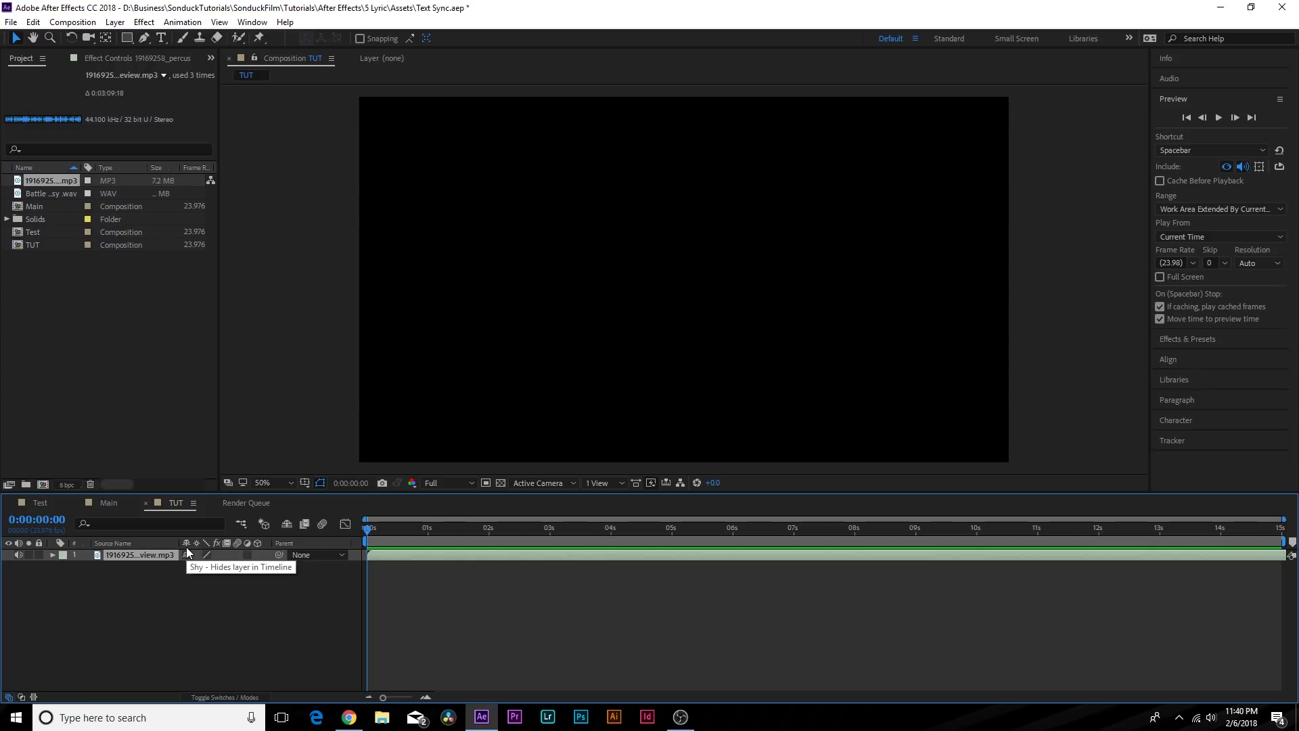
pyautogui.press('l')
pyautogui.press('l')
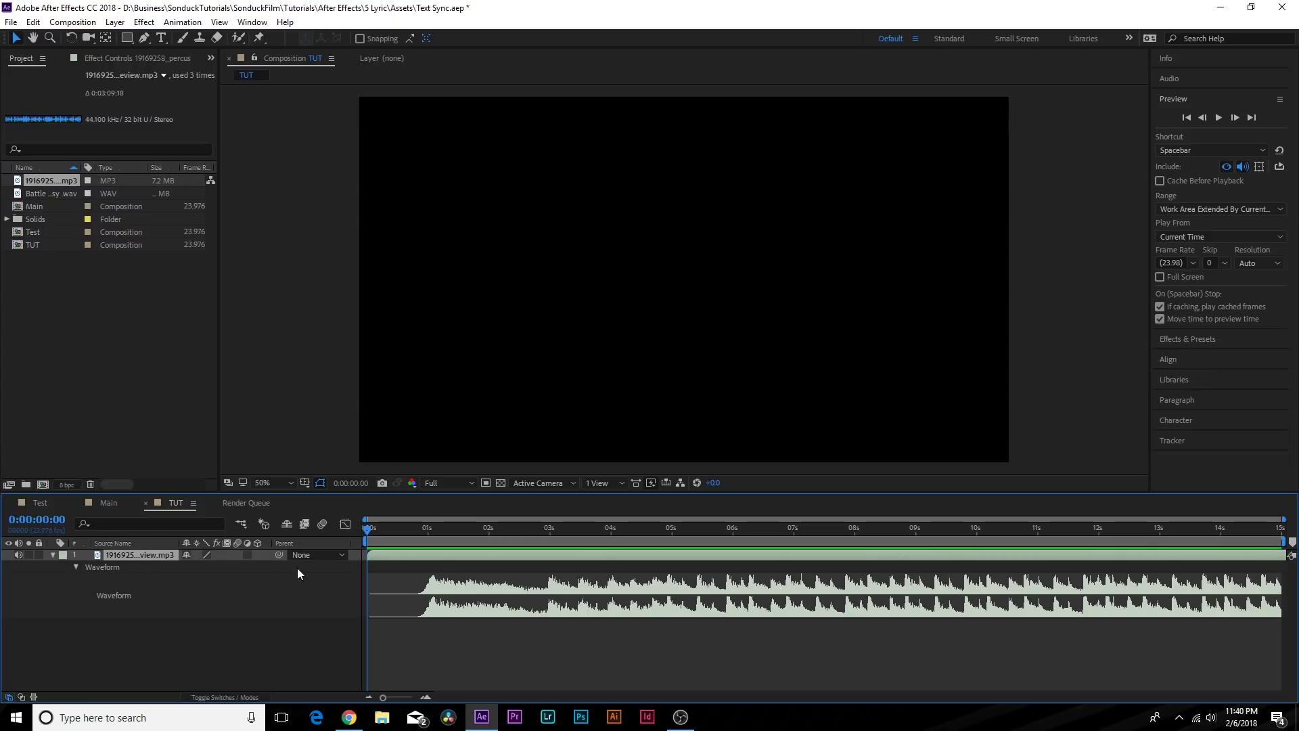
# Scrub and play back the music from the start to hear the beats
pyautogui.moveTo(390, 530); pyautogui.dragTo(548, 550)
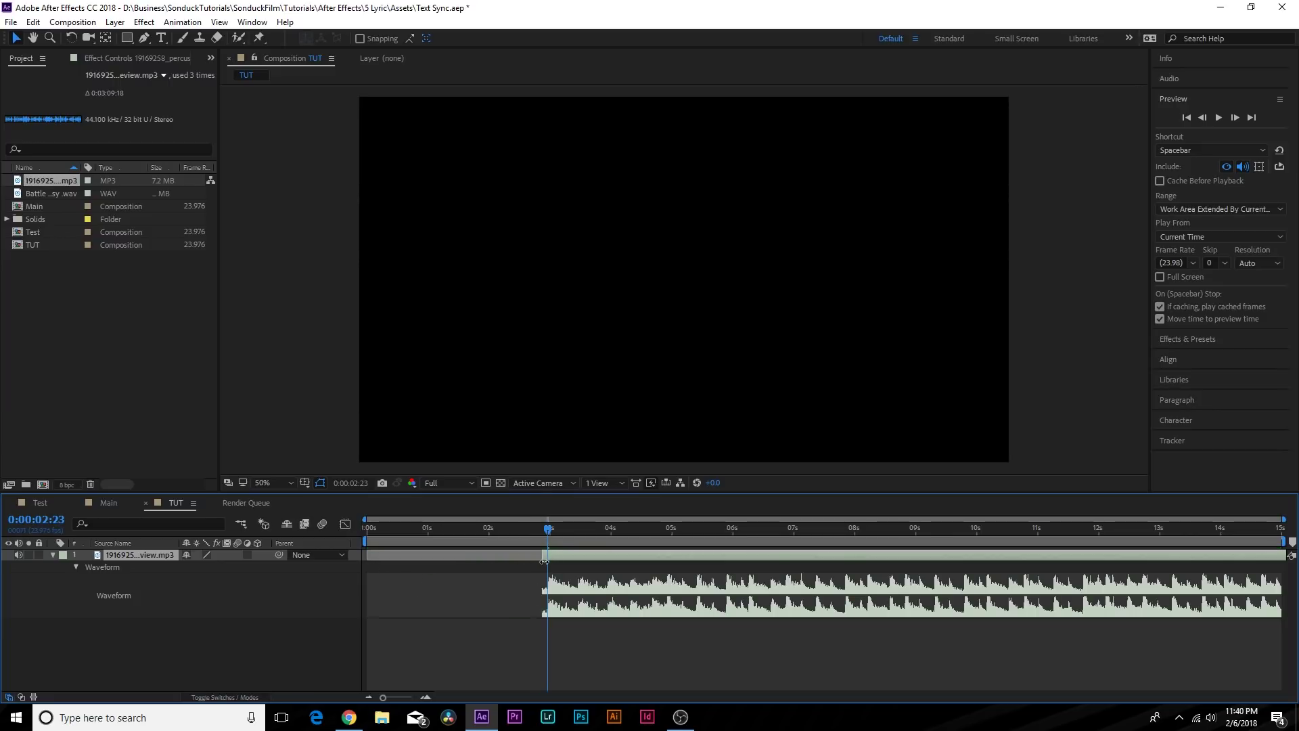
pyautogui.press('Home')
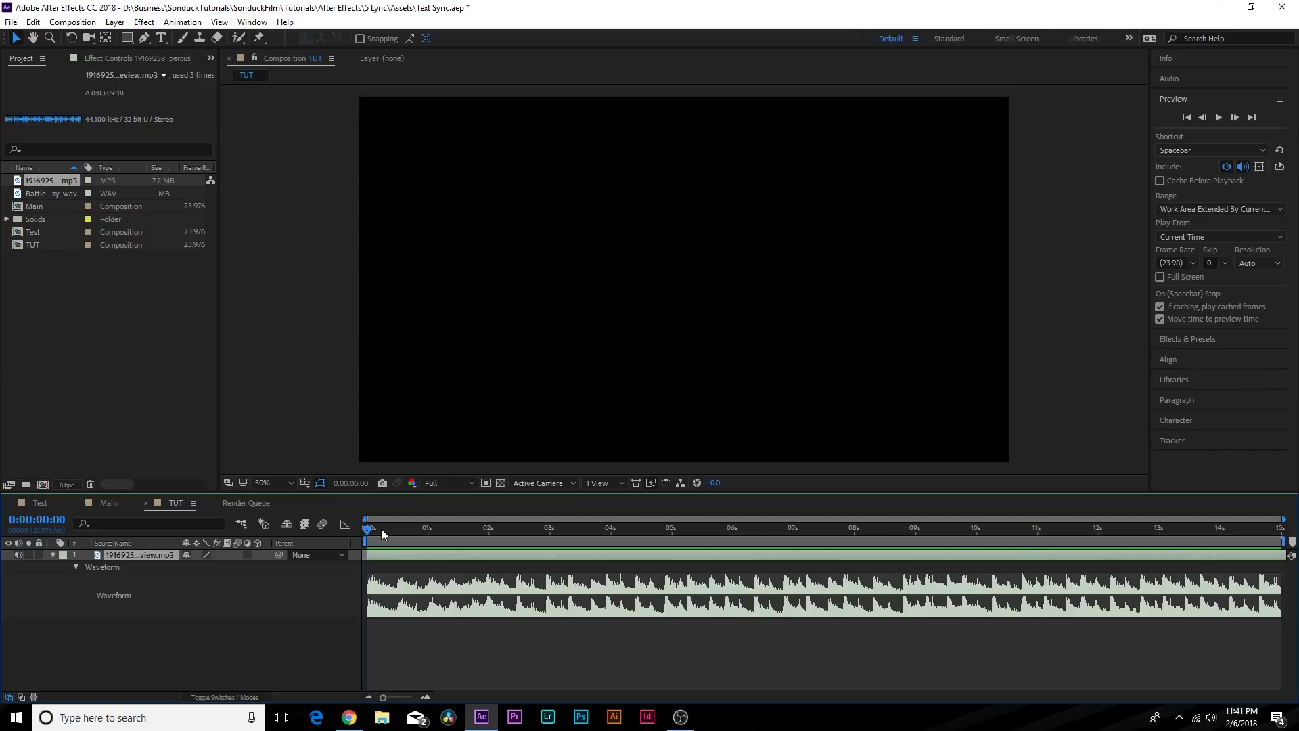
pyautogui.press('space')
pyautogui.press('space')
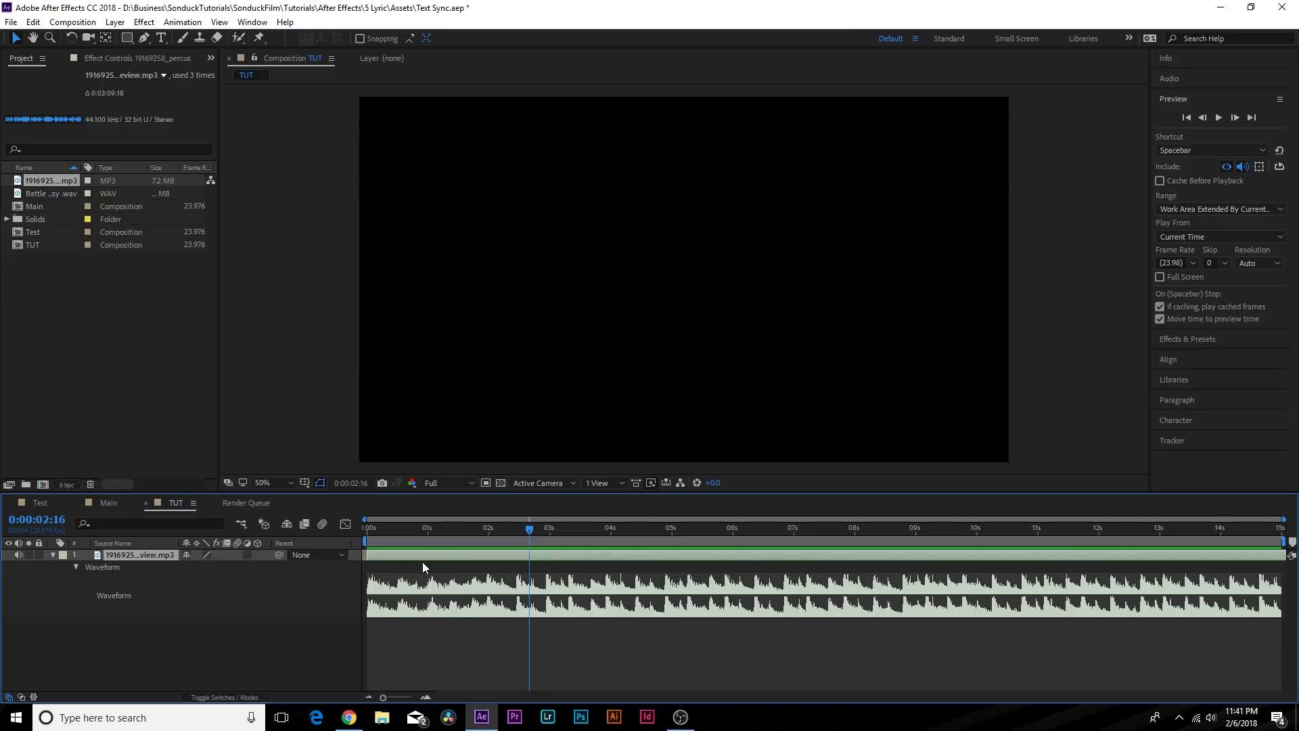
pyautogui.moveTo(403, 530); pyautogui.dragTo(429, 534)
# Add beat markers to the audio layer at 0:00:00:12 and 0:00:01:00
pyautogui.moveTo(429, 532); pyautogui.dragTo(367, 537)
pyautogui.moveTo(384, 535); pyautogui.dragTo(397, 536)
pyautogui.click(115, 21)
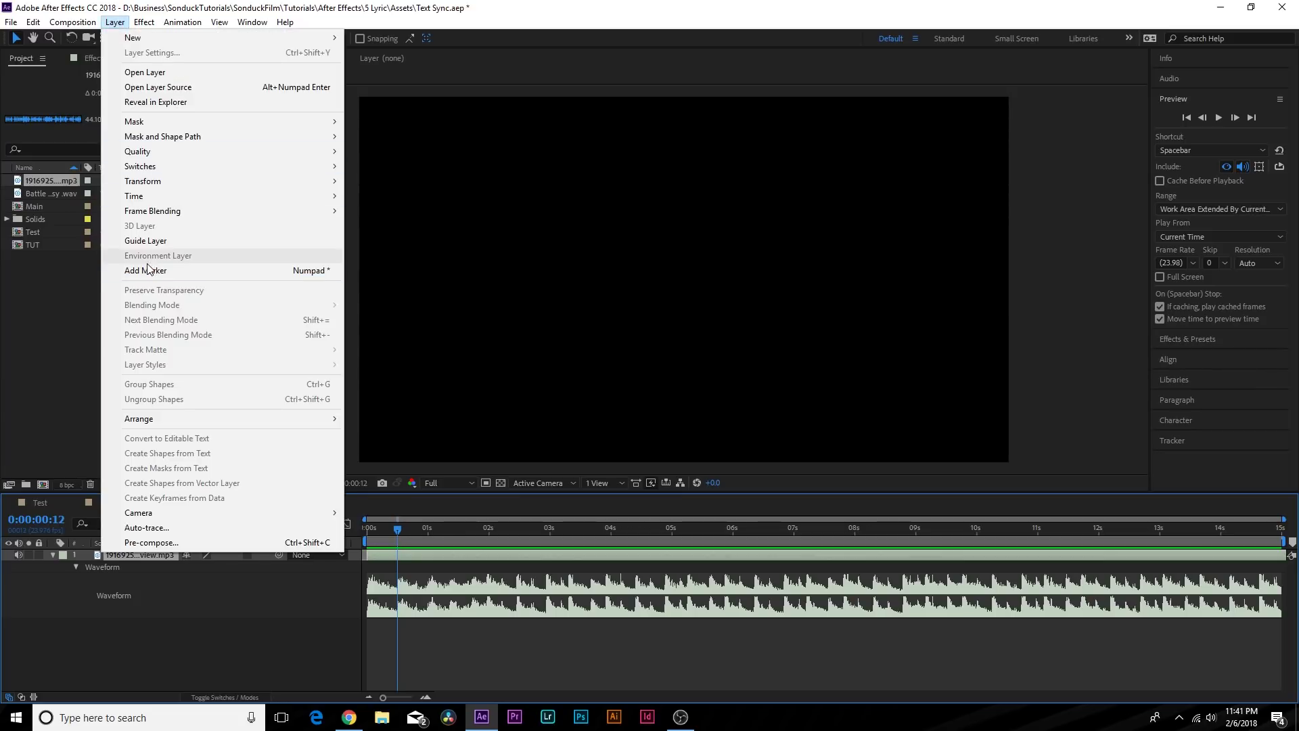
pyautogui.click(265, 274)
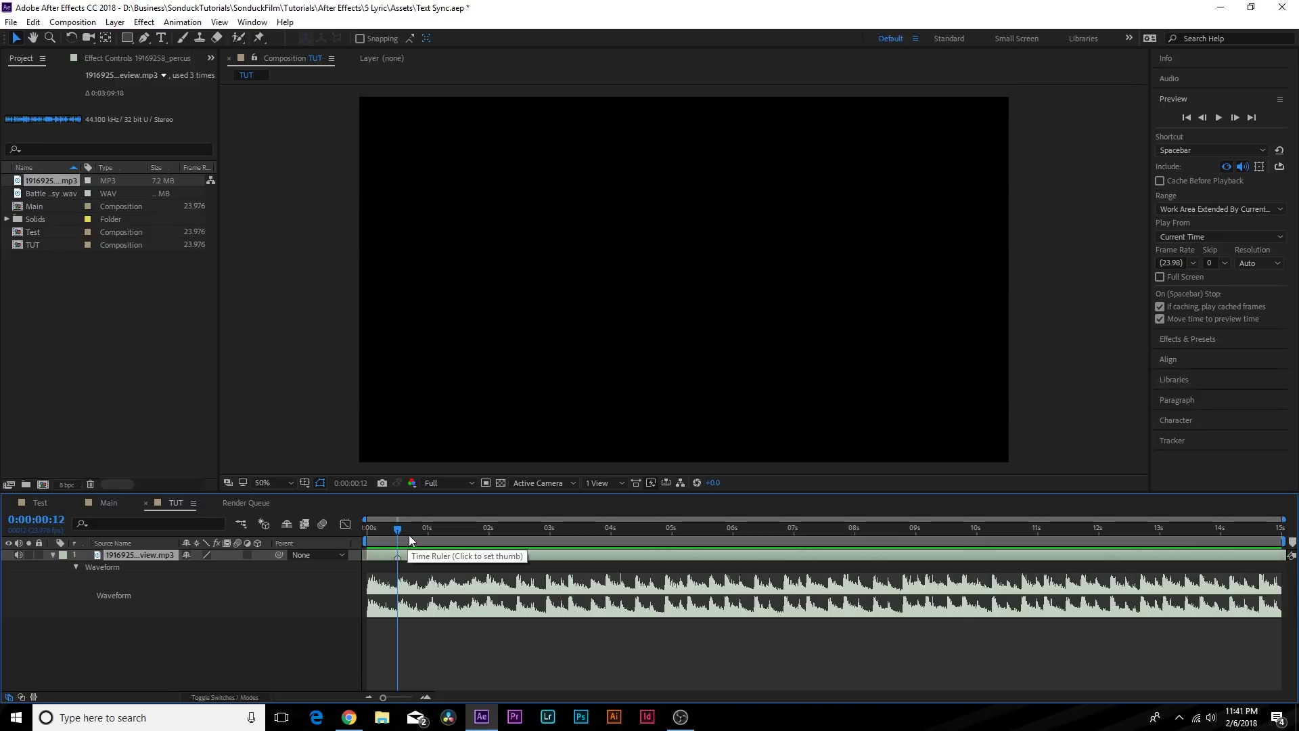
pyautogui.click(428, 535)
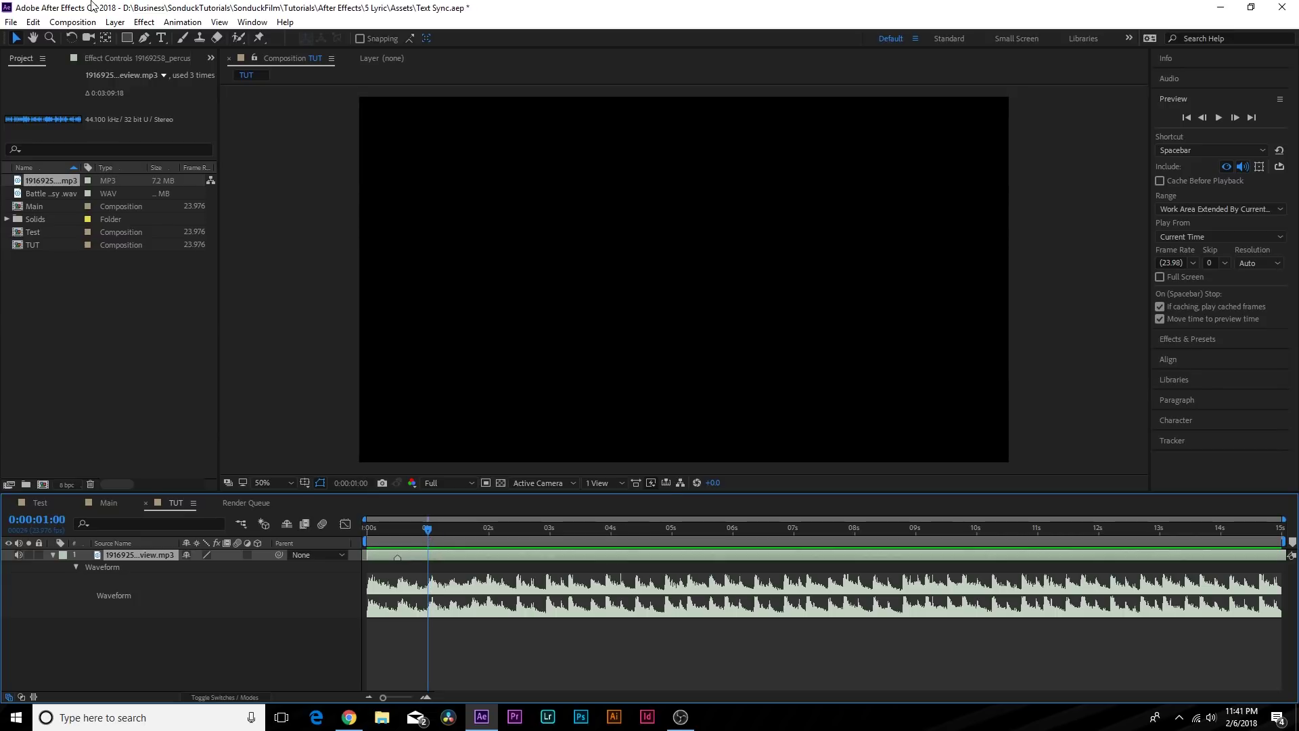
pyautogui.click(115, 22)
pyautogui.click(170, 268)
# Mark another beat around 0:00:01:17 and start a new text layer at the composition centre
pyautogui.moveTo(427, 535); pyautogui.dragTo(469, 541)
pyautogui.press('KP_Multiply')
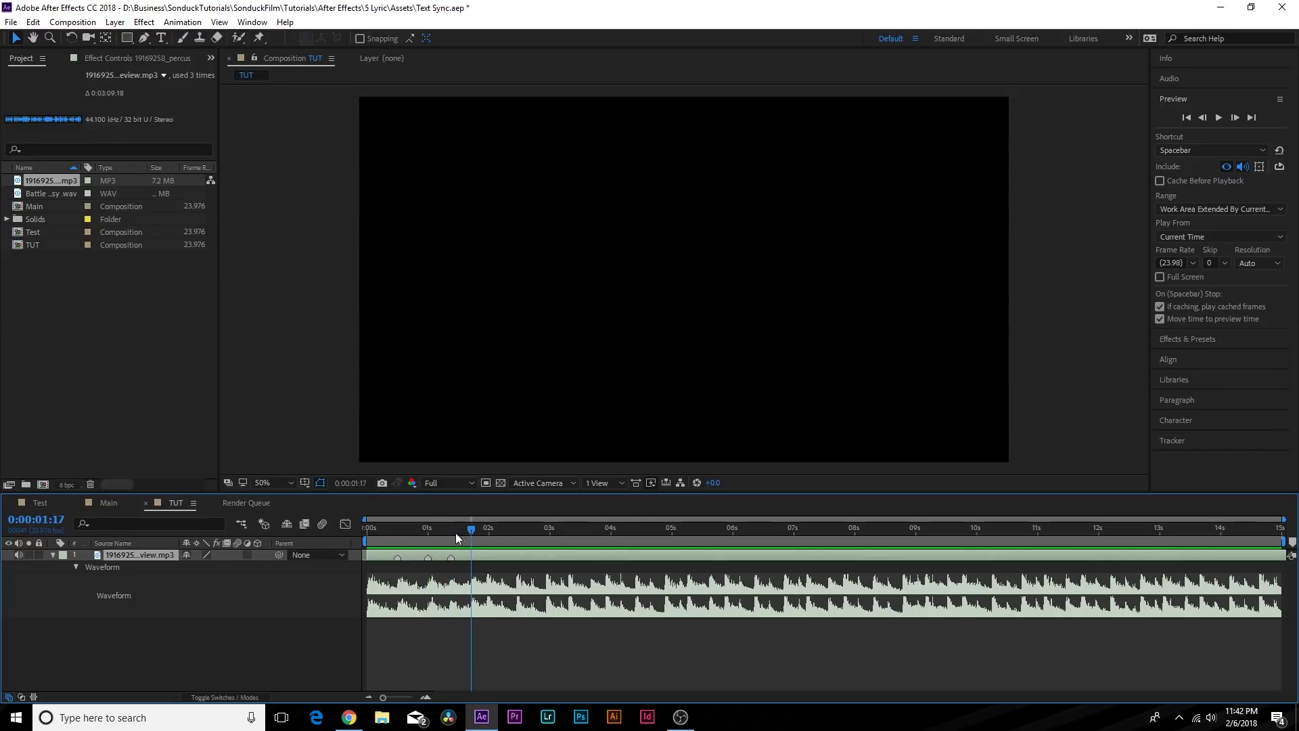
pyautogui.click(115, 21)
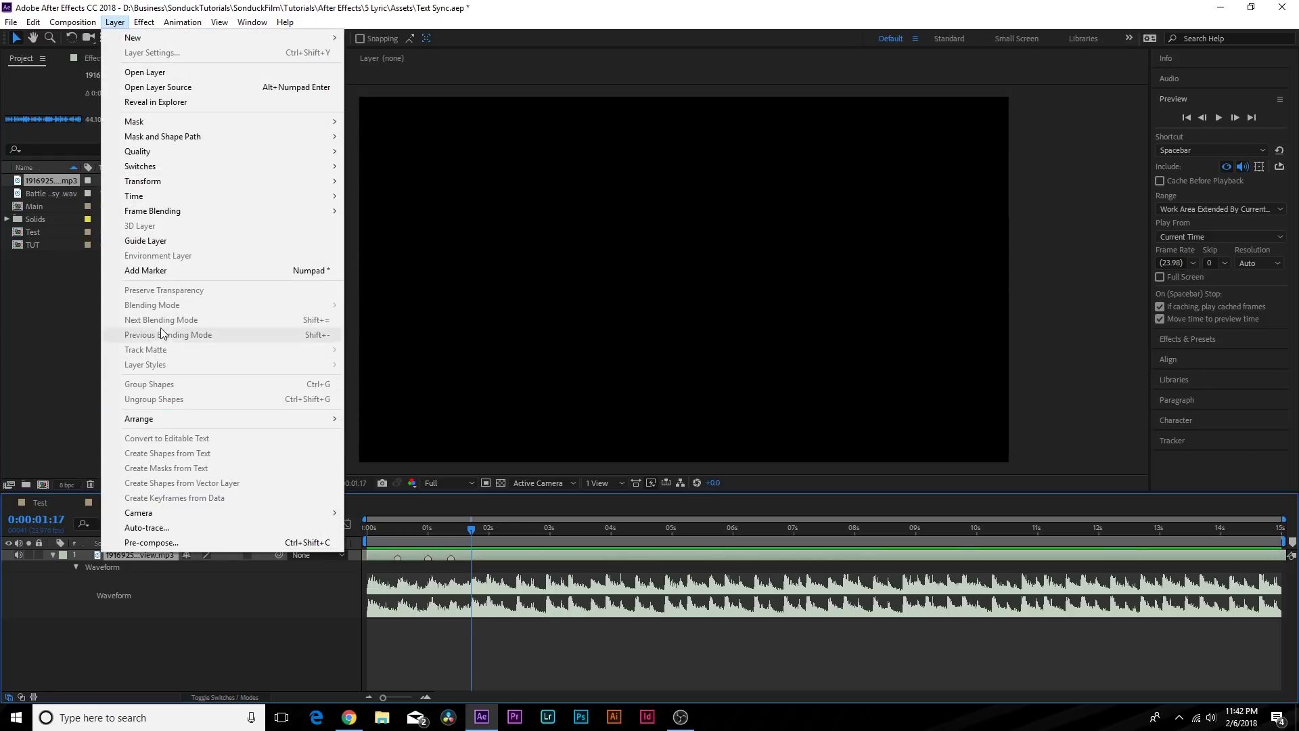
pyautogui.click(162, 270)
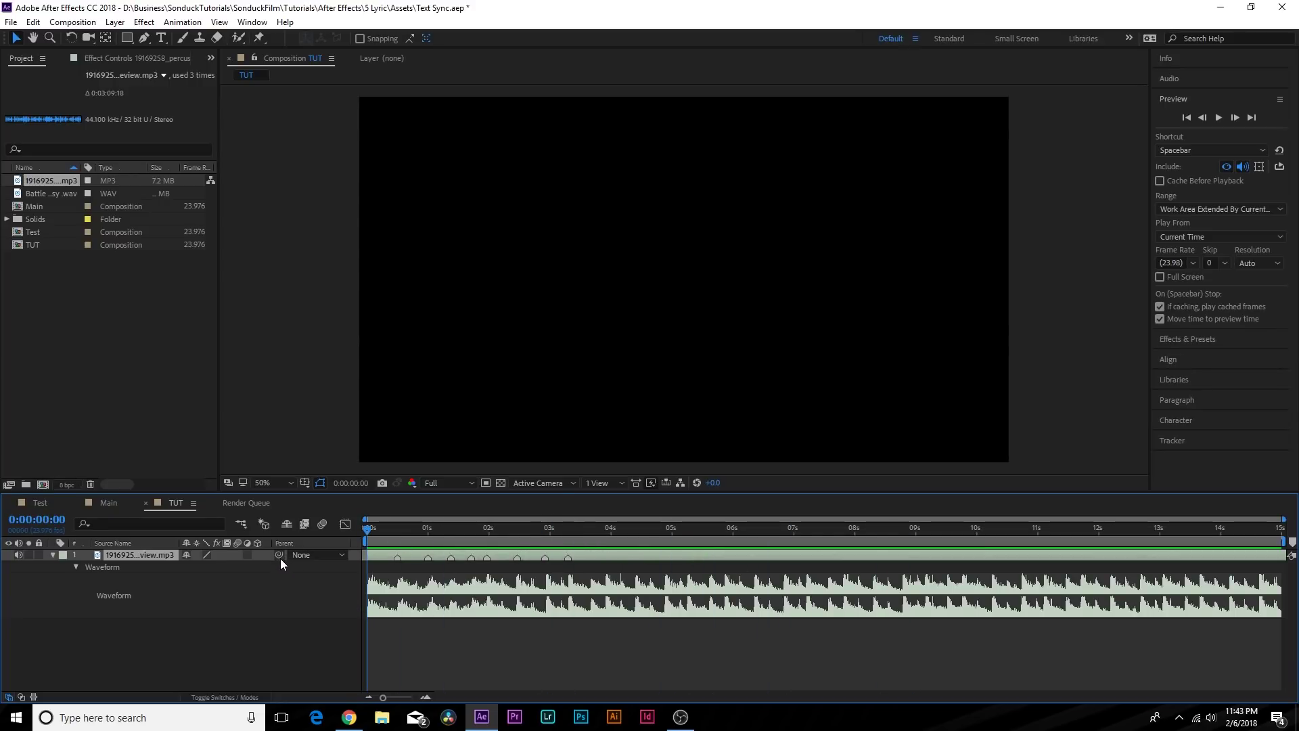
pyautogui.click(161, 41)
pyautogui.click(650, 280)
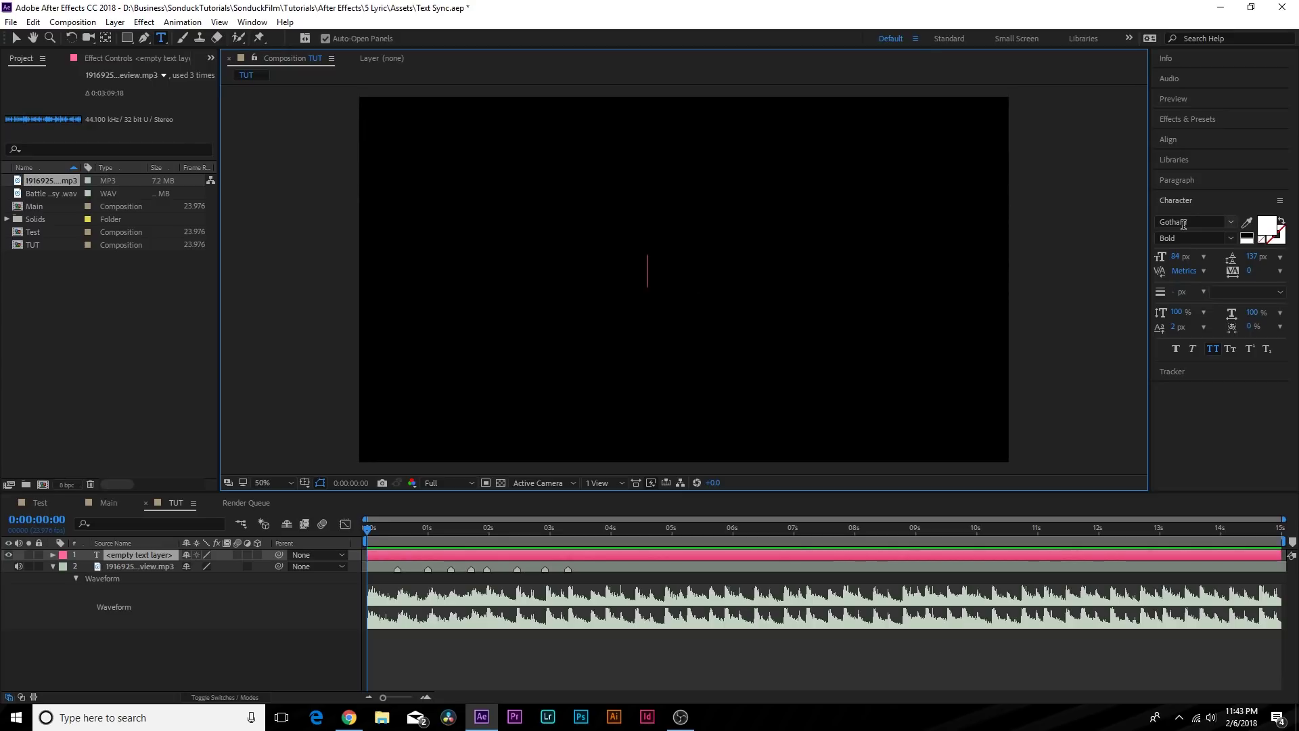
# Set the text to Gotham Bold in all caps and type HEY
pyautogui.click(1230, 238)
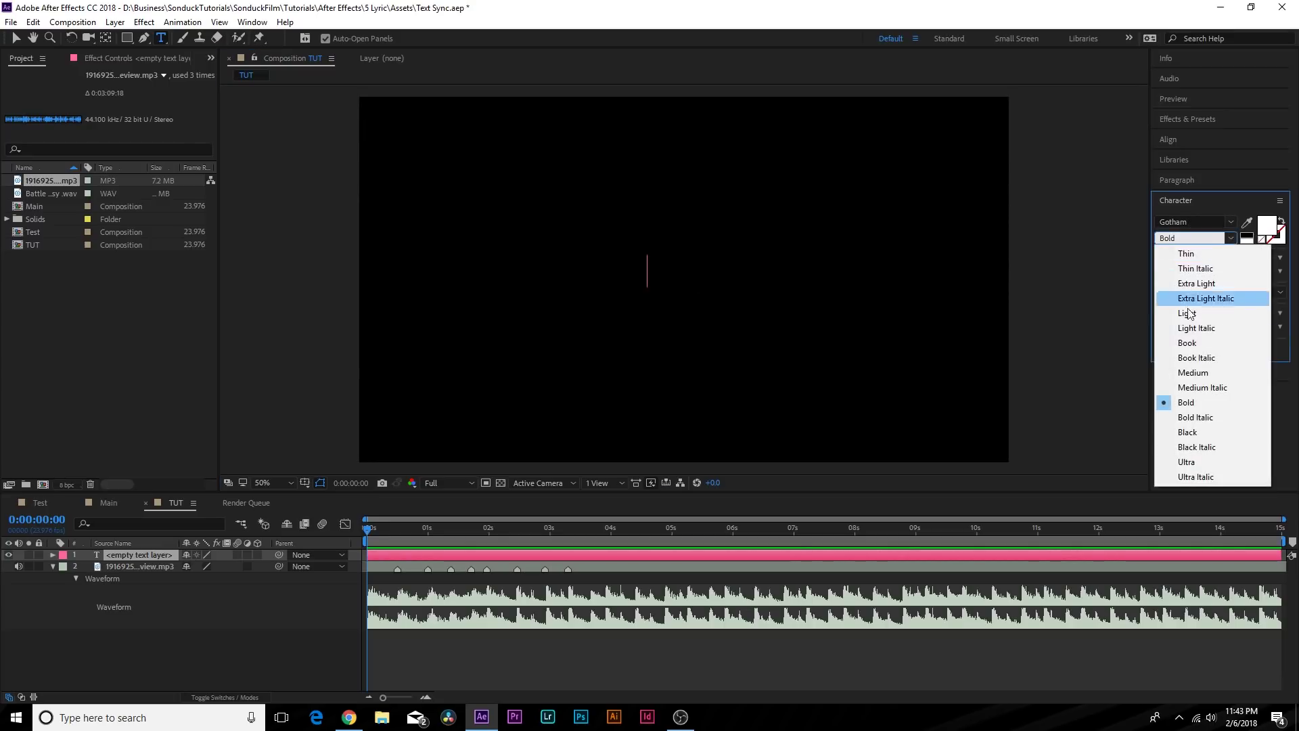
pyautogui.click(1185, 403)
pyautogui.click(1237, 240)
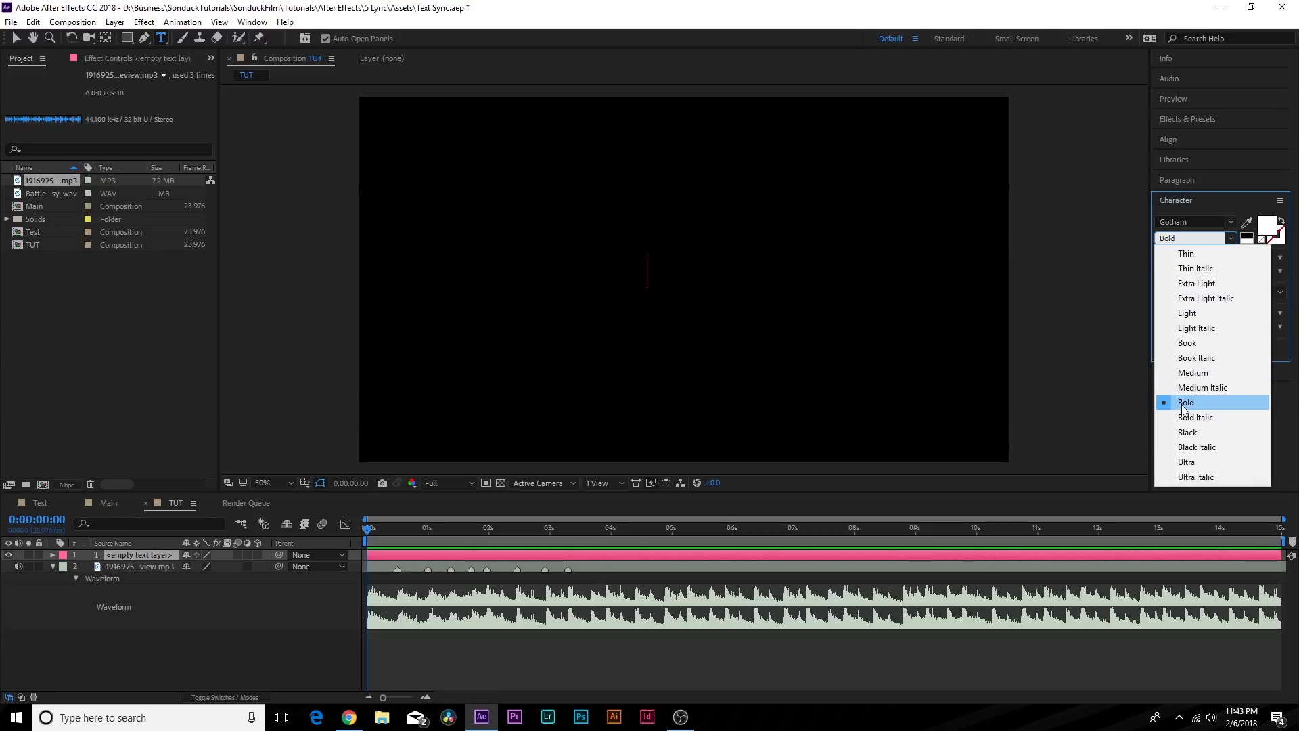
pyautogui.click(1185, 404)
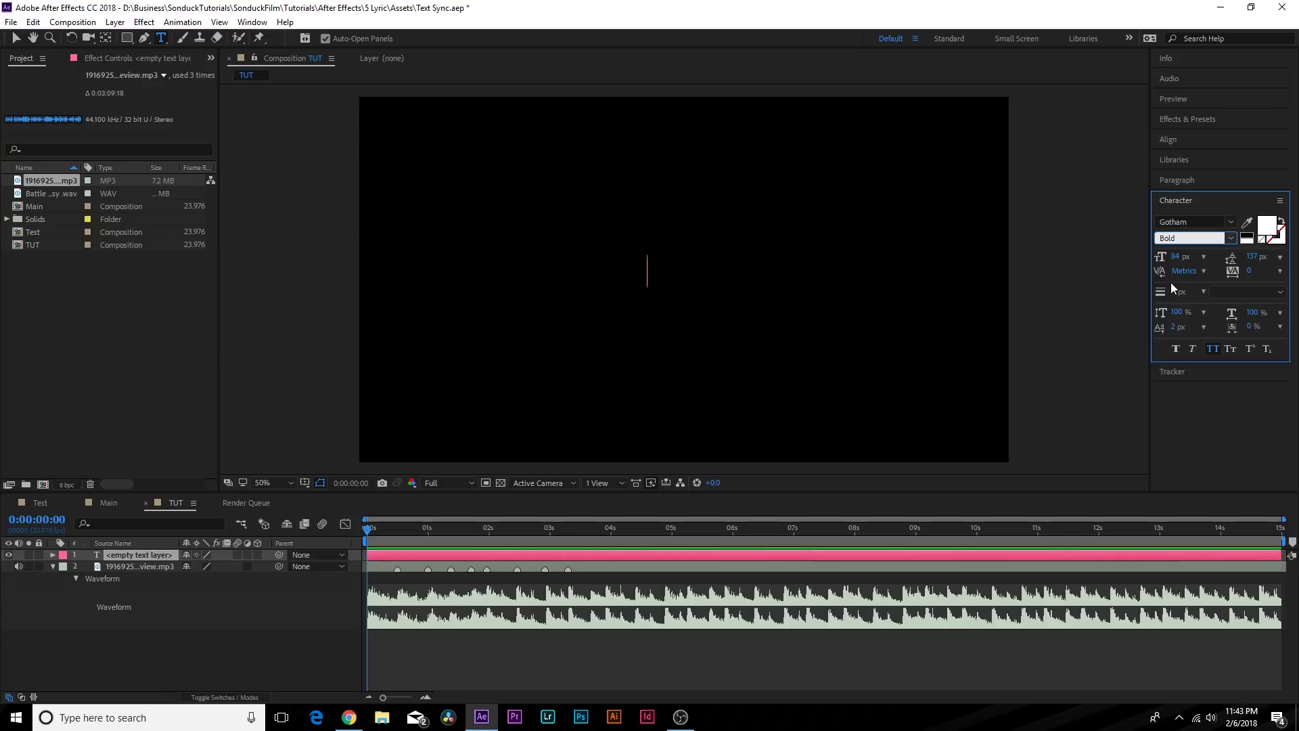
pyautogui.click(1212, 349)
pyautogui.write('HEY')
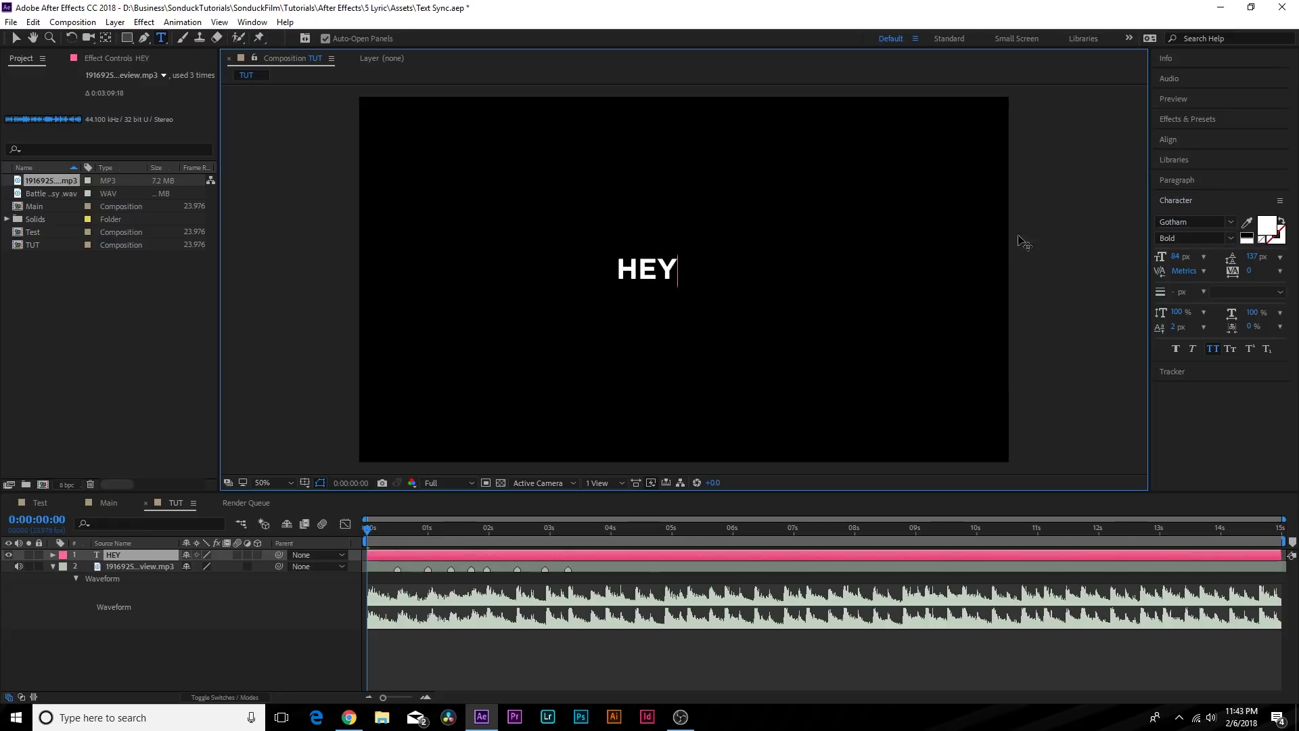
# Centre HEY horizontally and vertically in the composition with centered paragraph alignment
pyautogui.click(1169, 140)
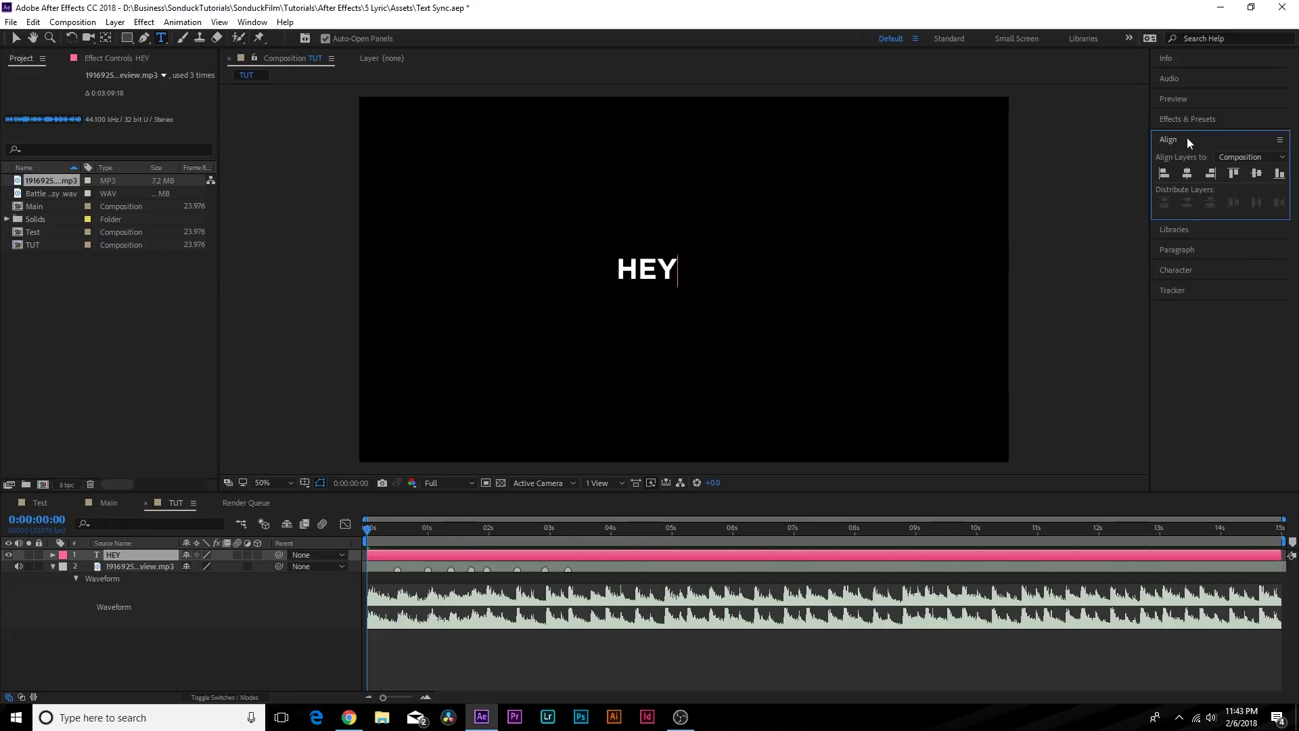
pyautogui.click(252, 22)
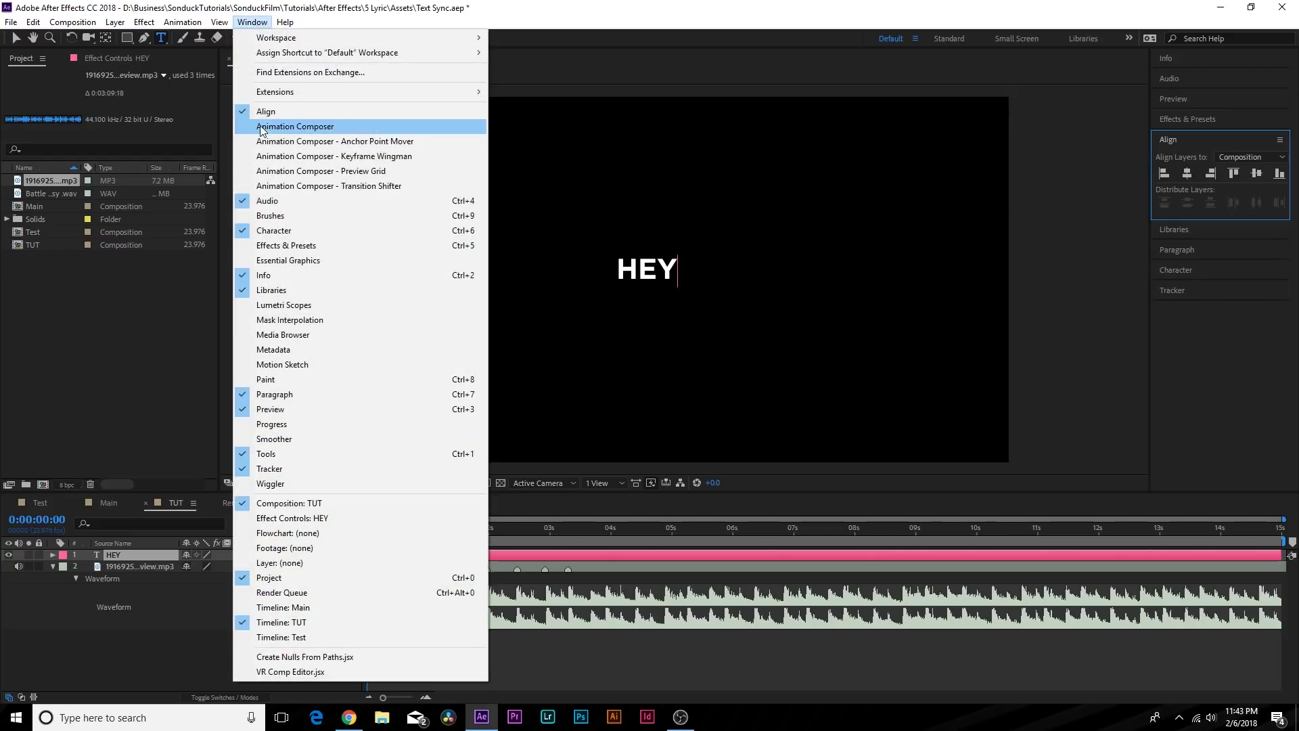
pyautogui.click(1237, 331)
pyautogui.click(1186, 172)
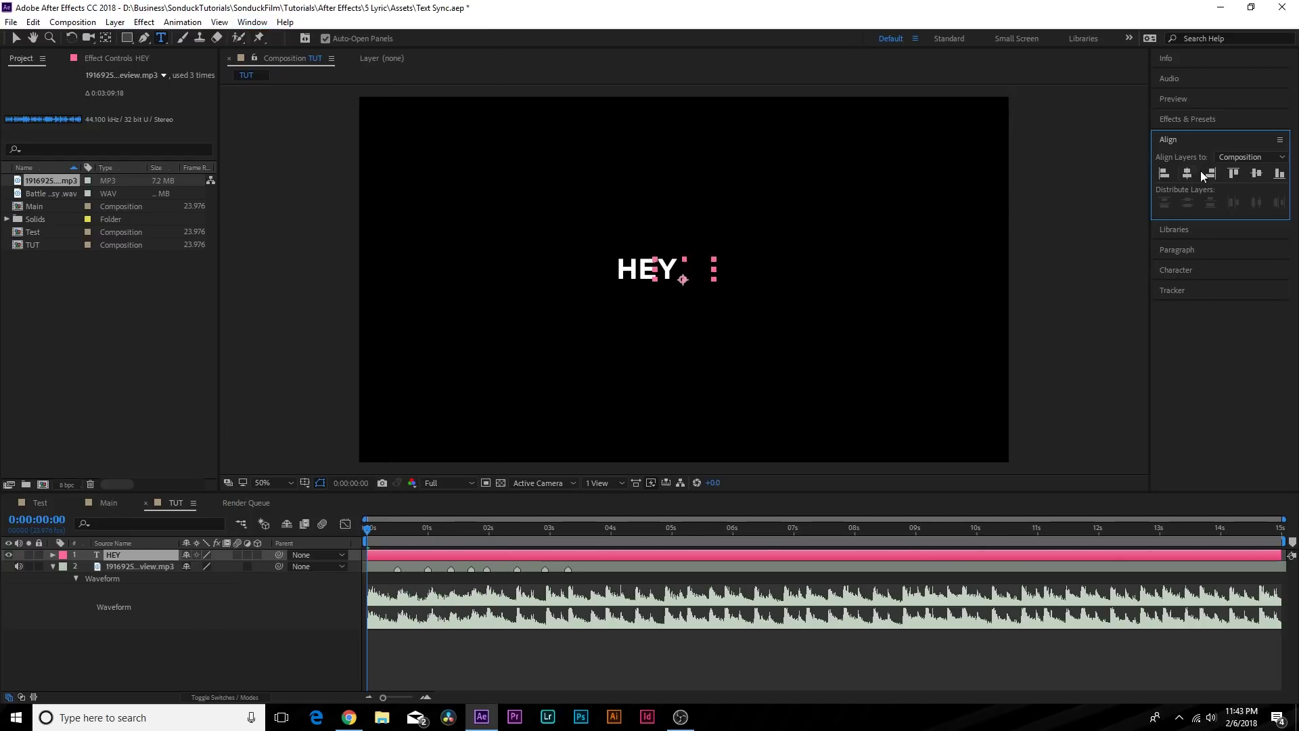
pyautogui.click(1256, 174)
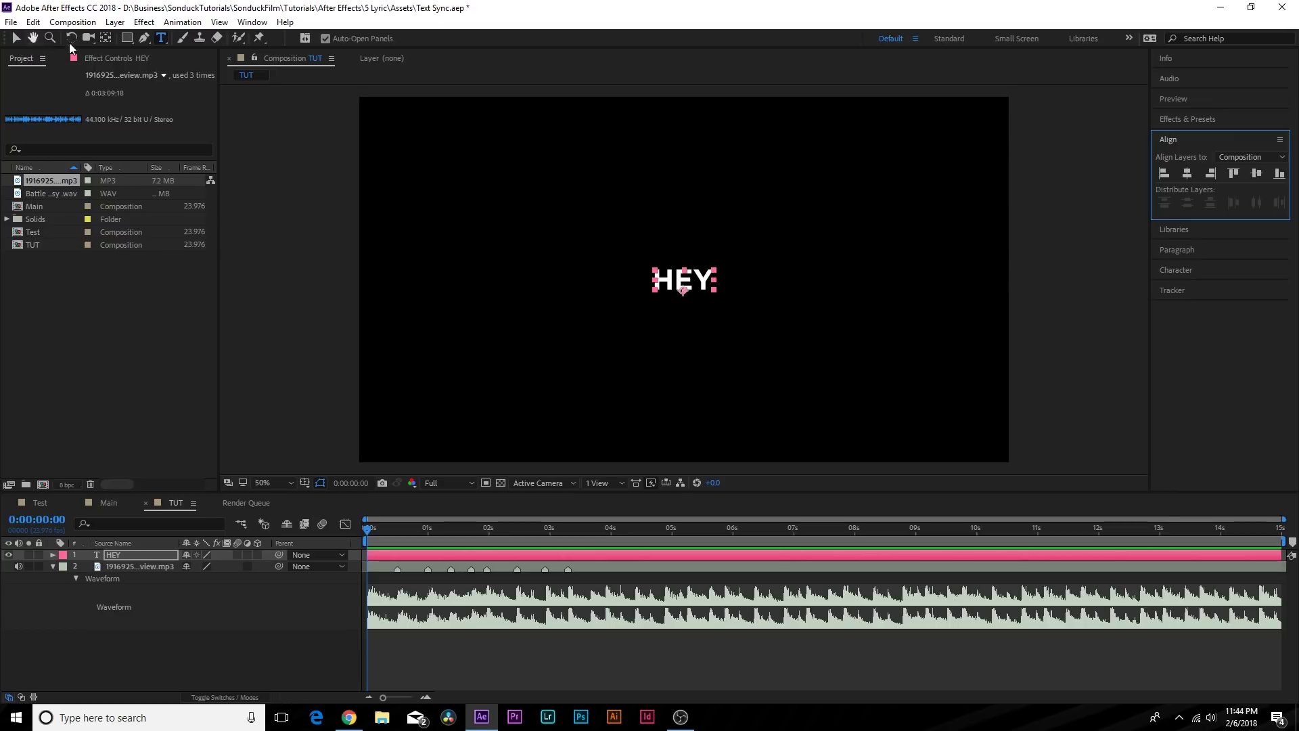
pyautogui.click(1192, 249)
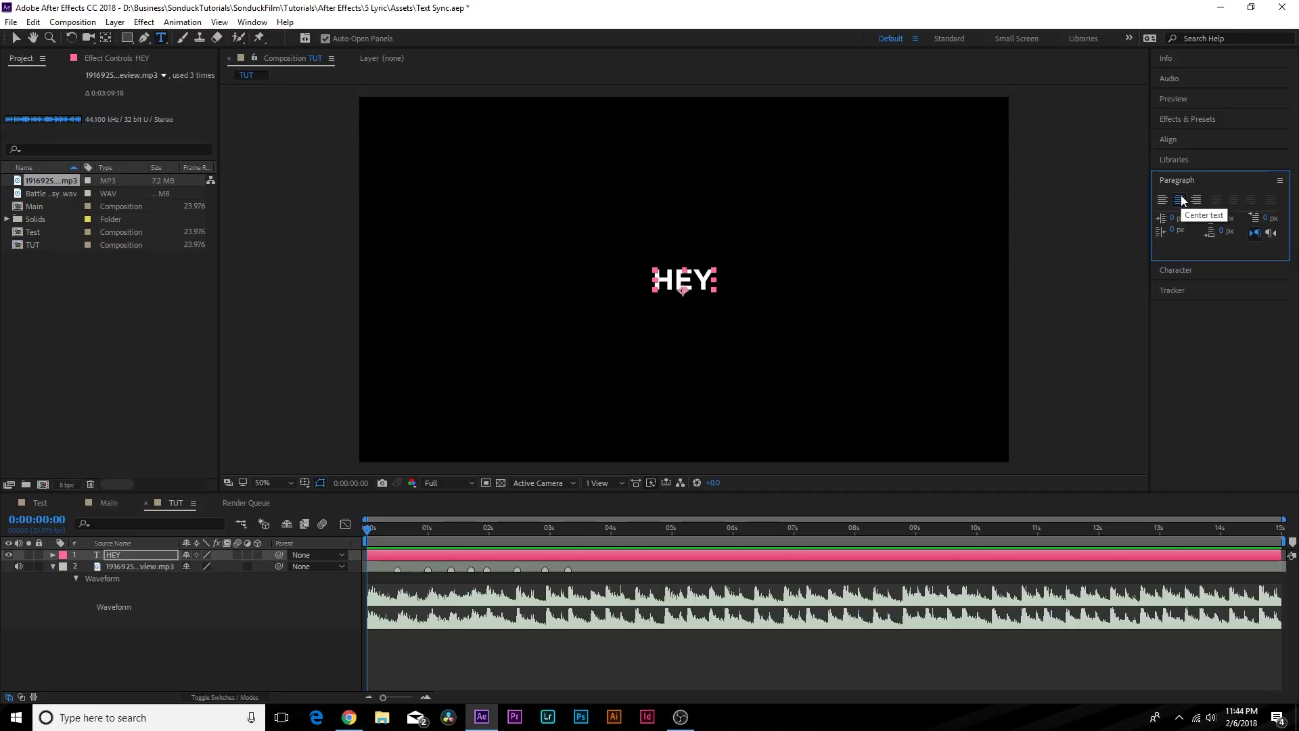
pyautogui.click(1186, 269)
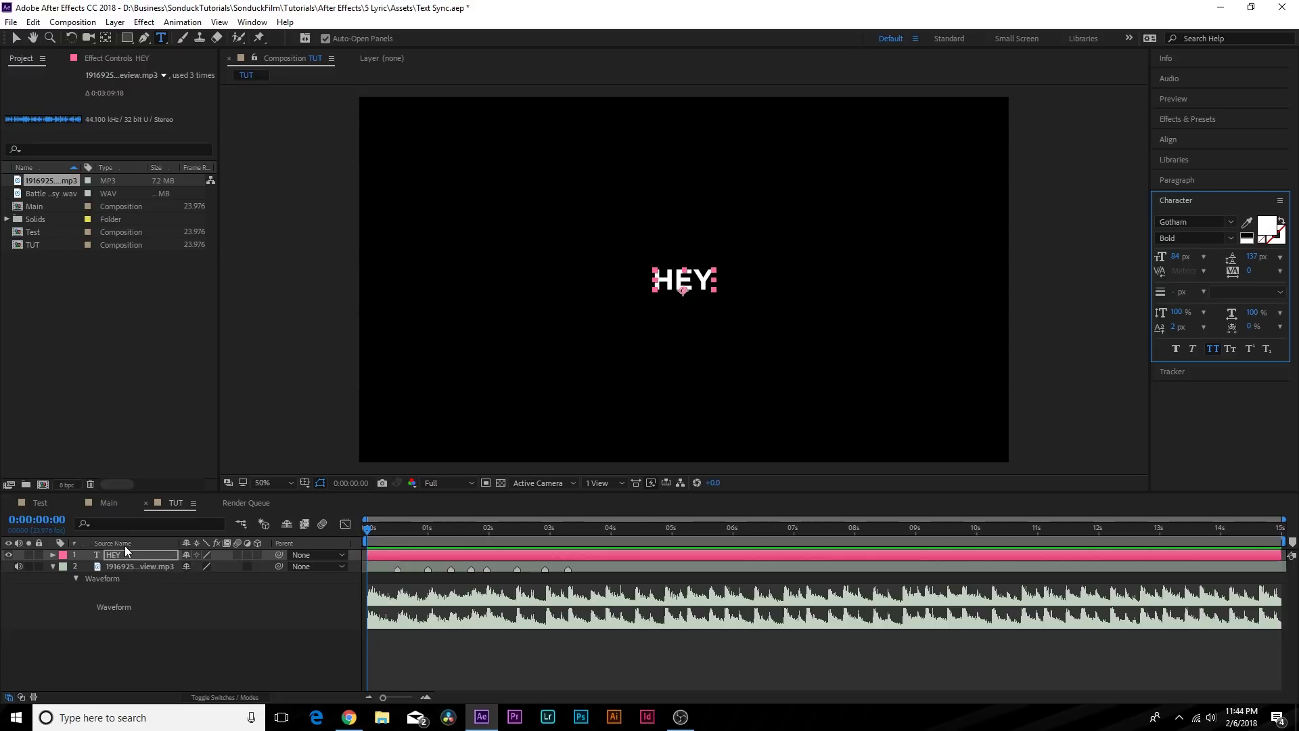
# Start keyframing HEY's Scale, enlarge it to 130%, and re-centre it vertically
pyautogui.press('s')
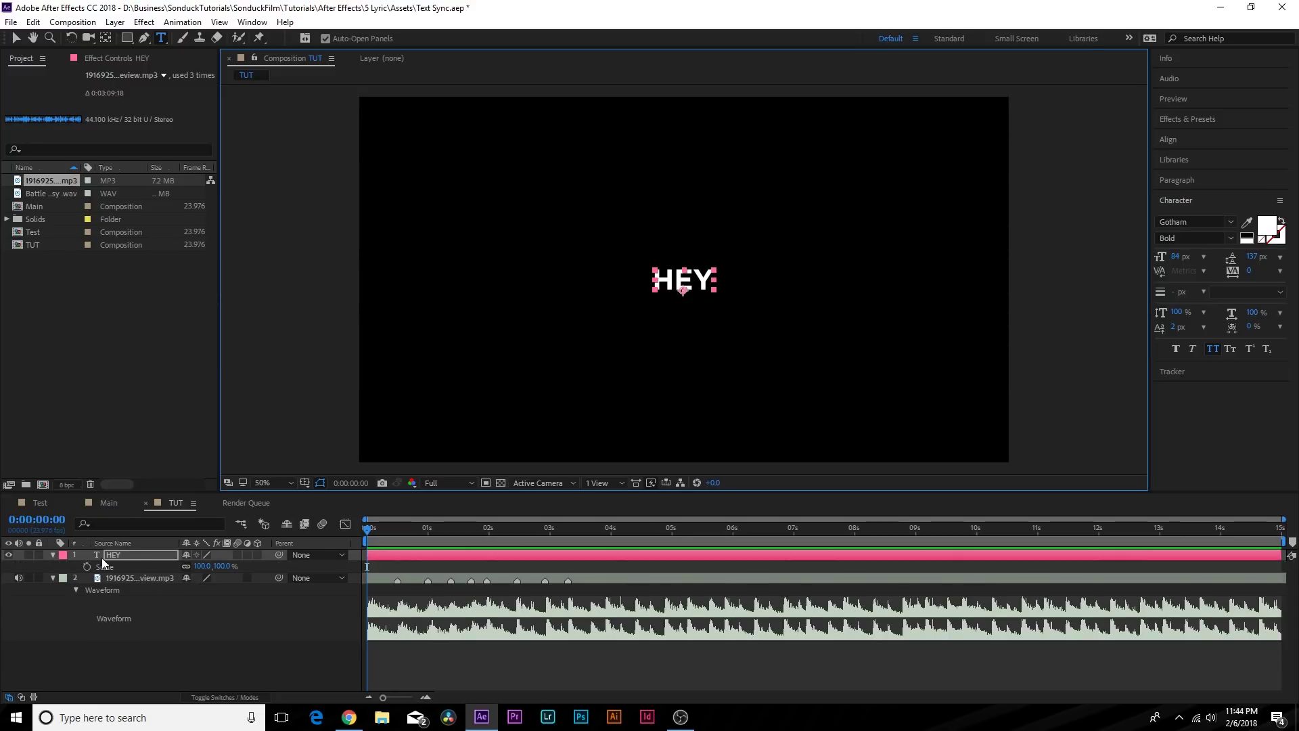
pyautogui.click(87, 566)
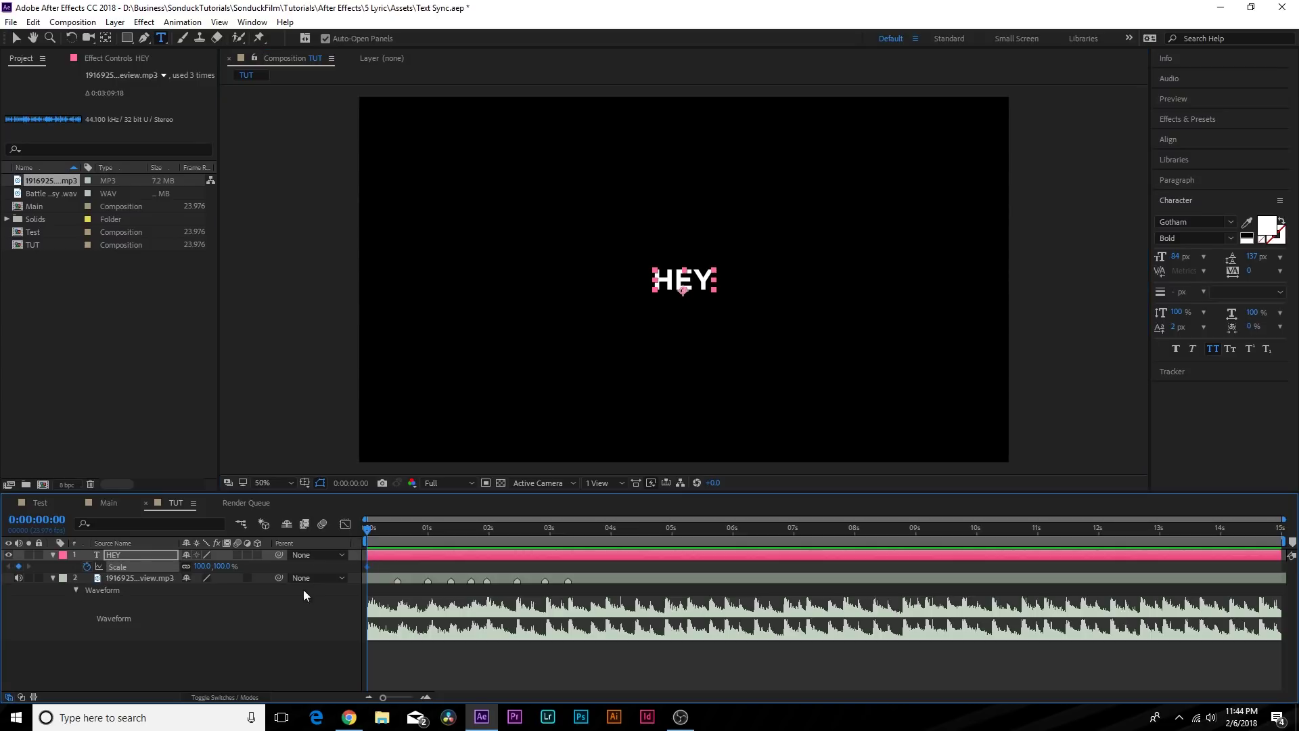
pyautogui.moveTo(209, 570); pyautogui.dragTo(213, 569)
pyautogui.moveTo(225, 569); pyautogui.dragTo(233, 570)
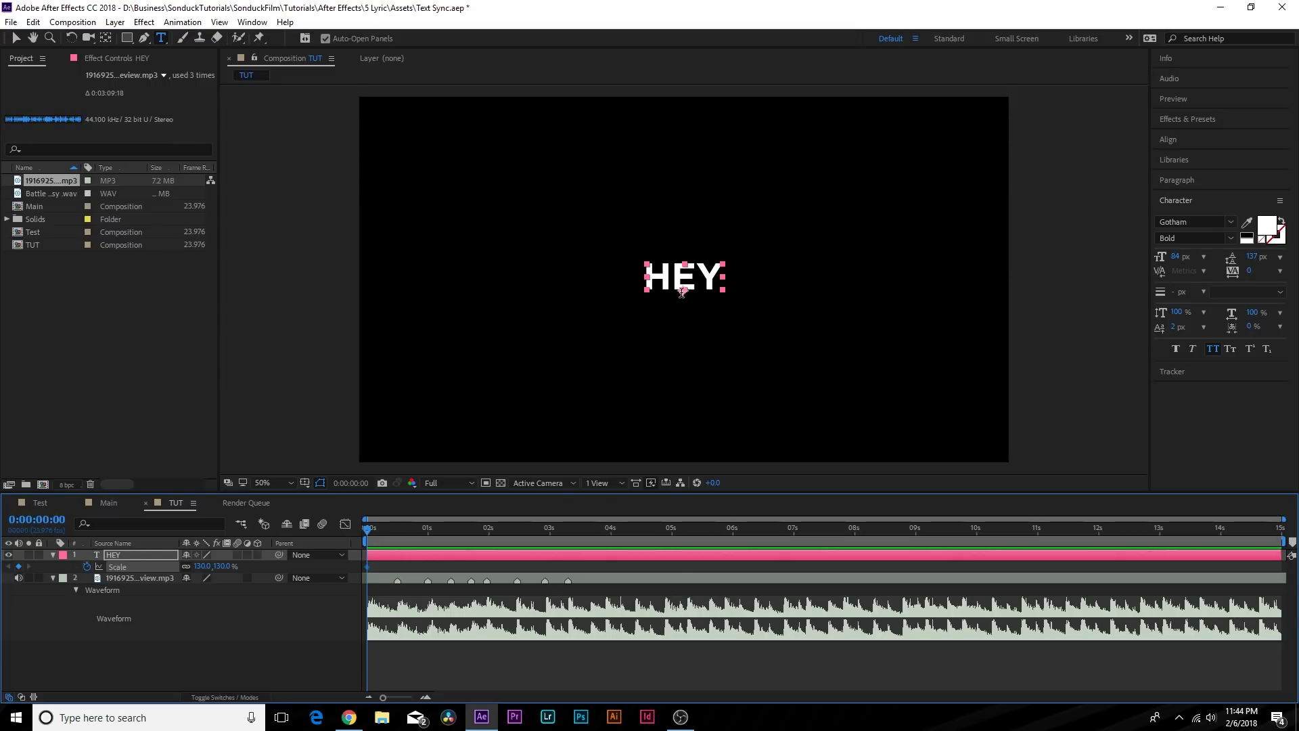
pyautogui.click(106, 38)
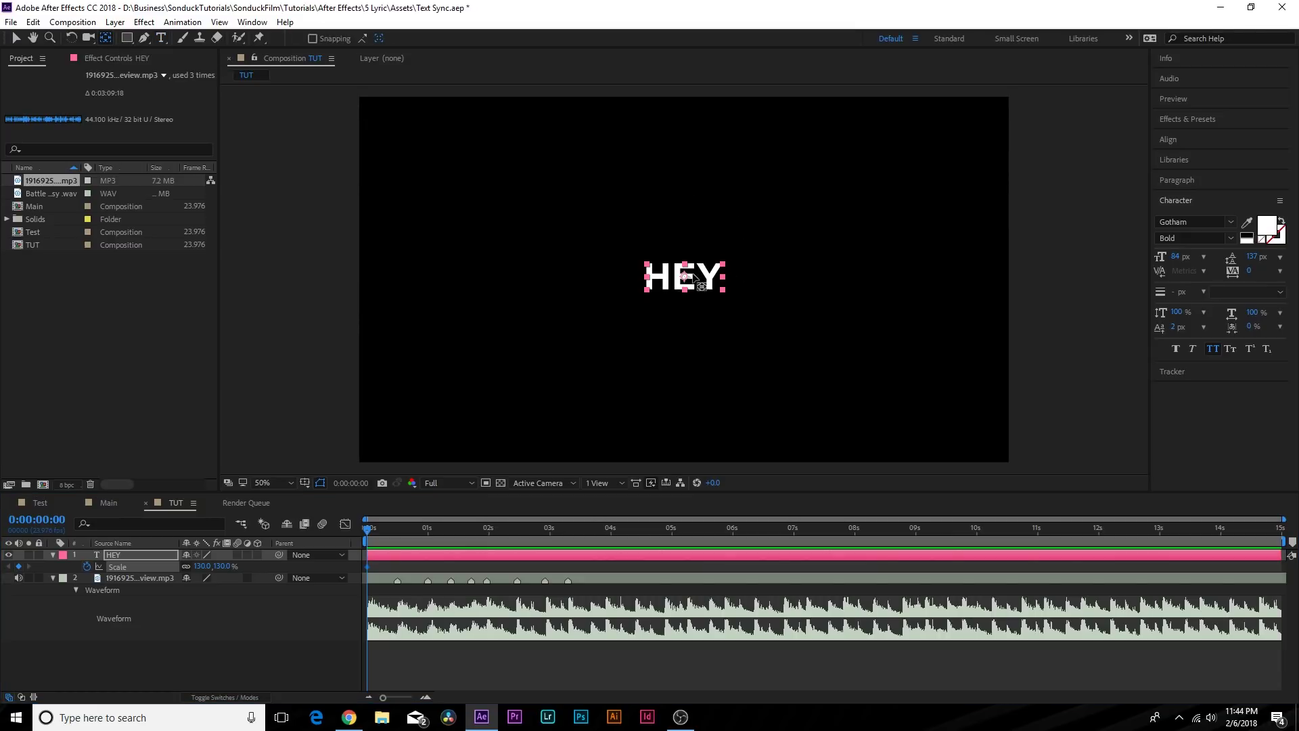
pyautogui.click(1209, 141)
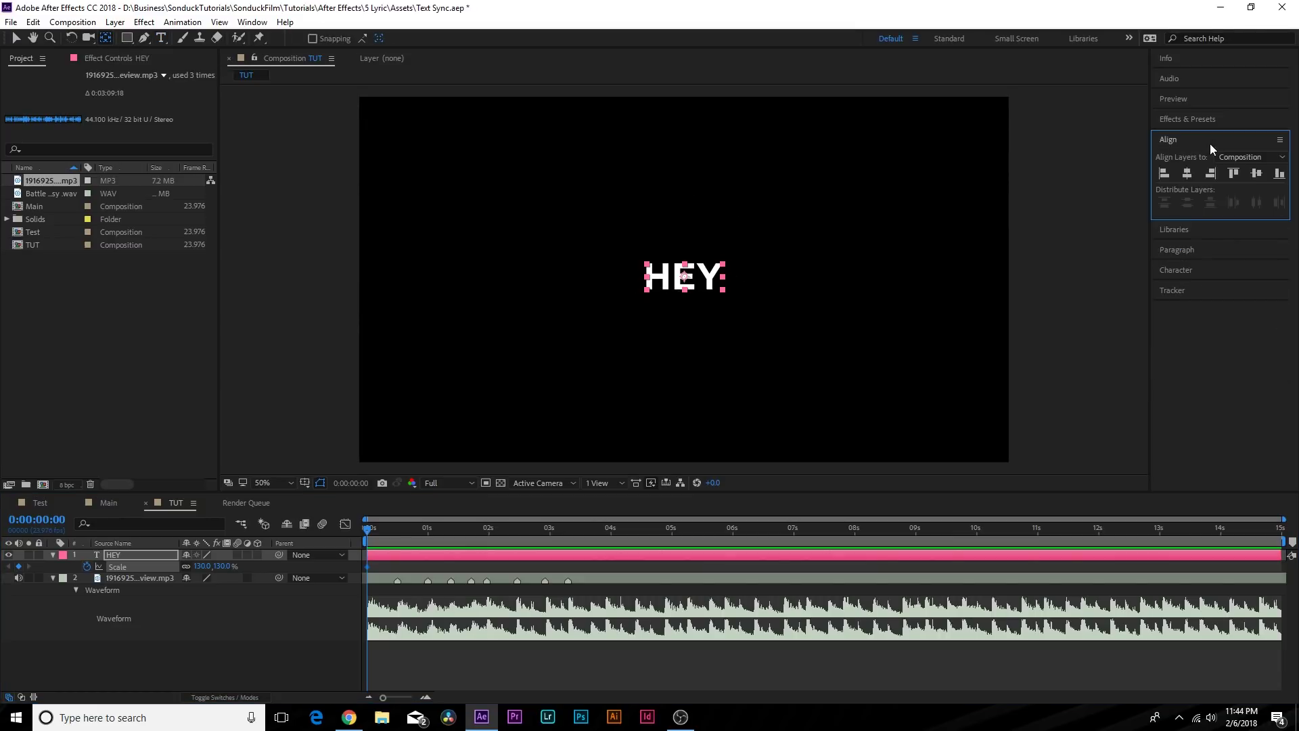
pyautogui.click(1259, 176)
# Set a Scale keyframe of 100% on HEY at frame 3
pyautogui.moveTo(372, 536)
pyautogui.mouseDown()
pyautogui.moveTo(391, 533)
pyautogui.moveTo(377, 532)
pyautogui.mouseUp()
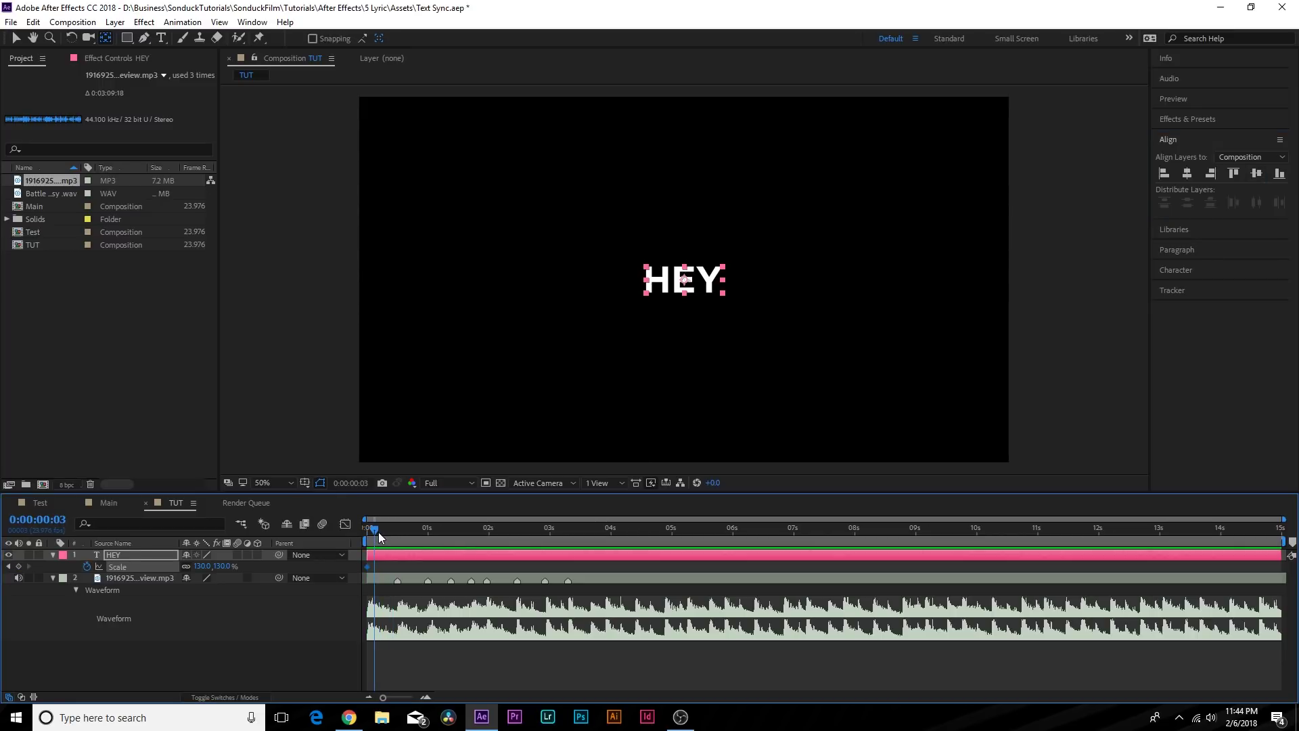
pyautogui.moveTo(210, 565); pyautogui.dragTo(201, 568)
pyautogui.click(203, 566)
pyautogui.write('100')
pyautogui.click(233, 622)
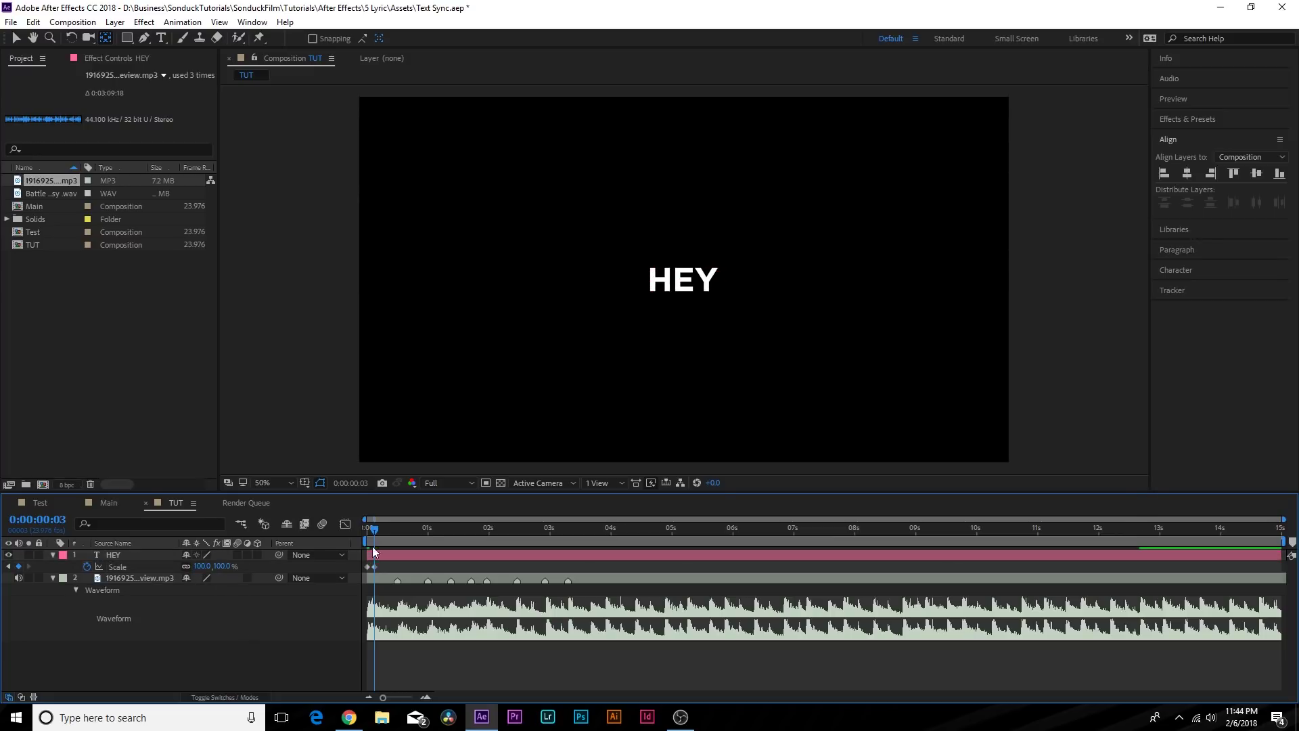
# Shrink HEY to 90% Scale at frame 12 and move to frame 18
pyautogui.click(395, 533)
pyautogui.click(397, 534)
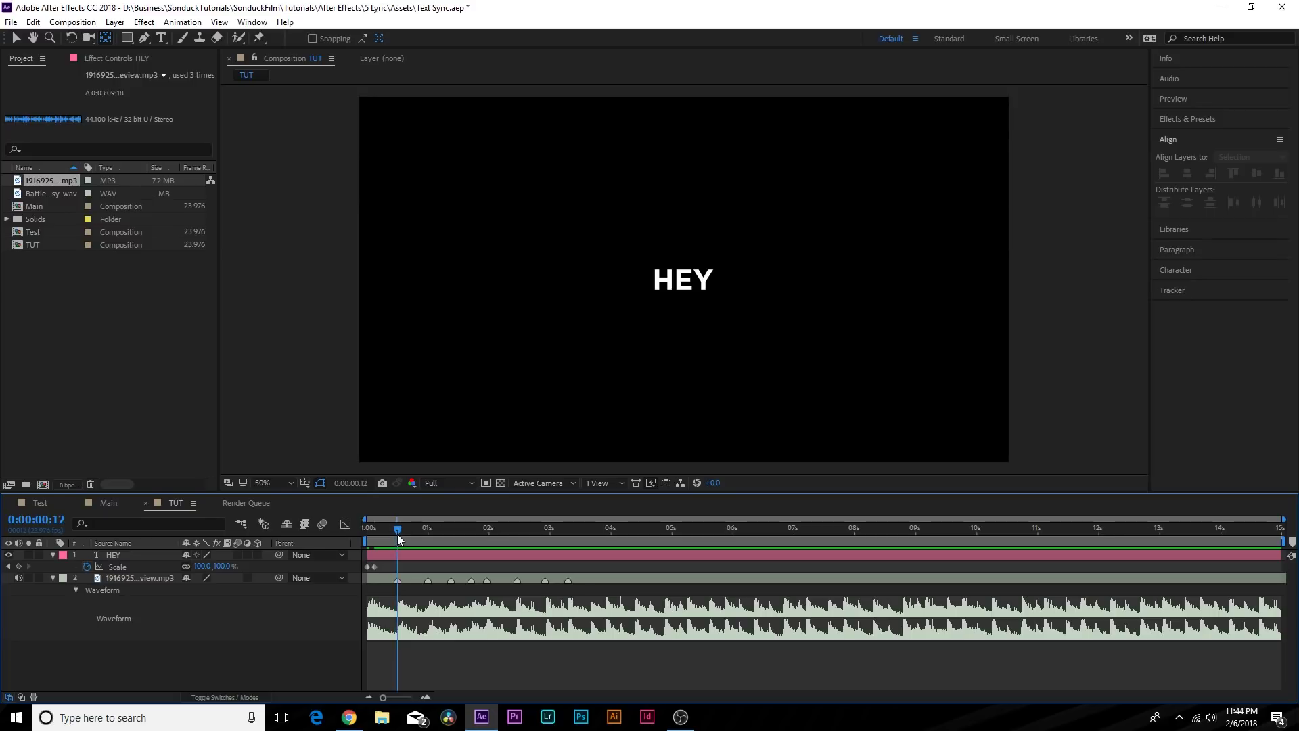
pyautogui.moveTo(204, 566); pyautogui.dragTo(190, 567)
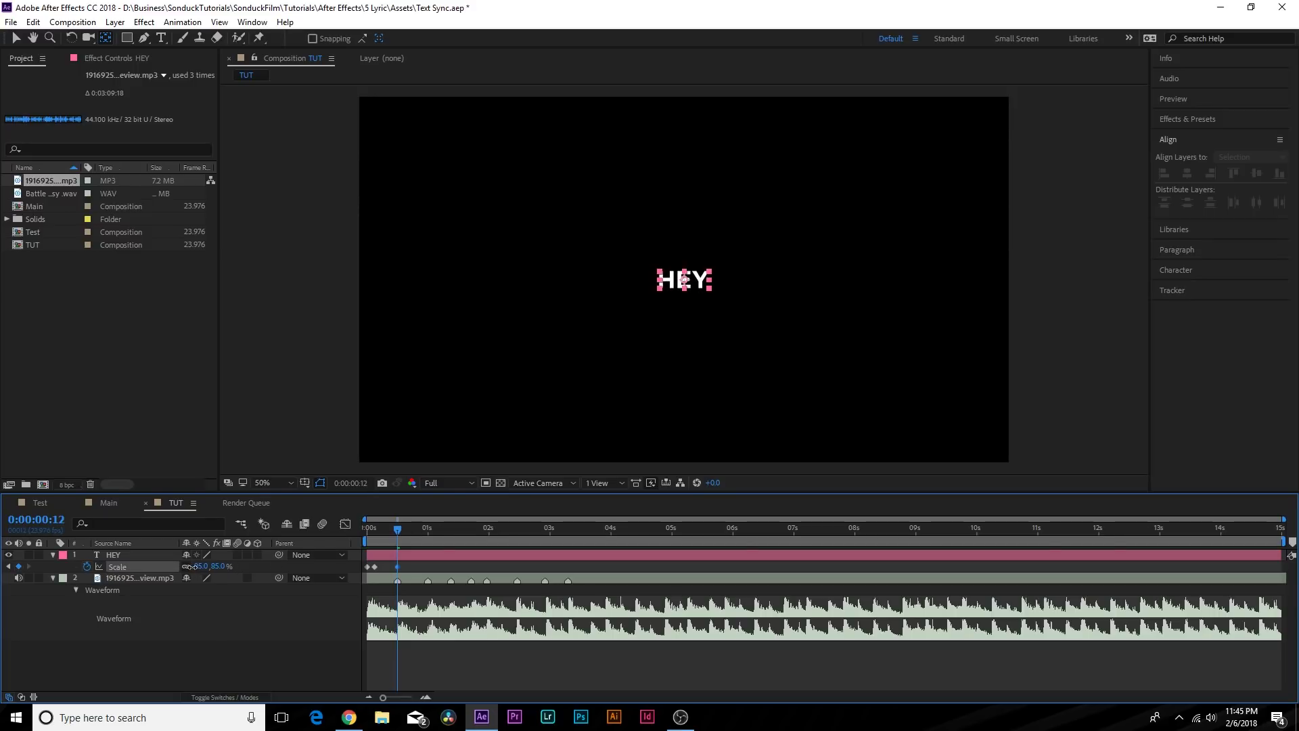
pyautogui.click(374, 530)
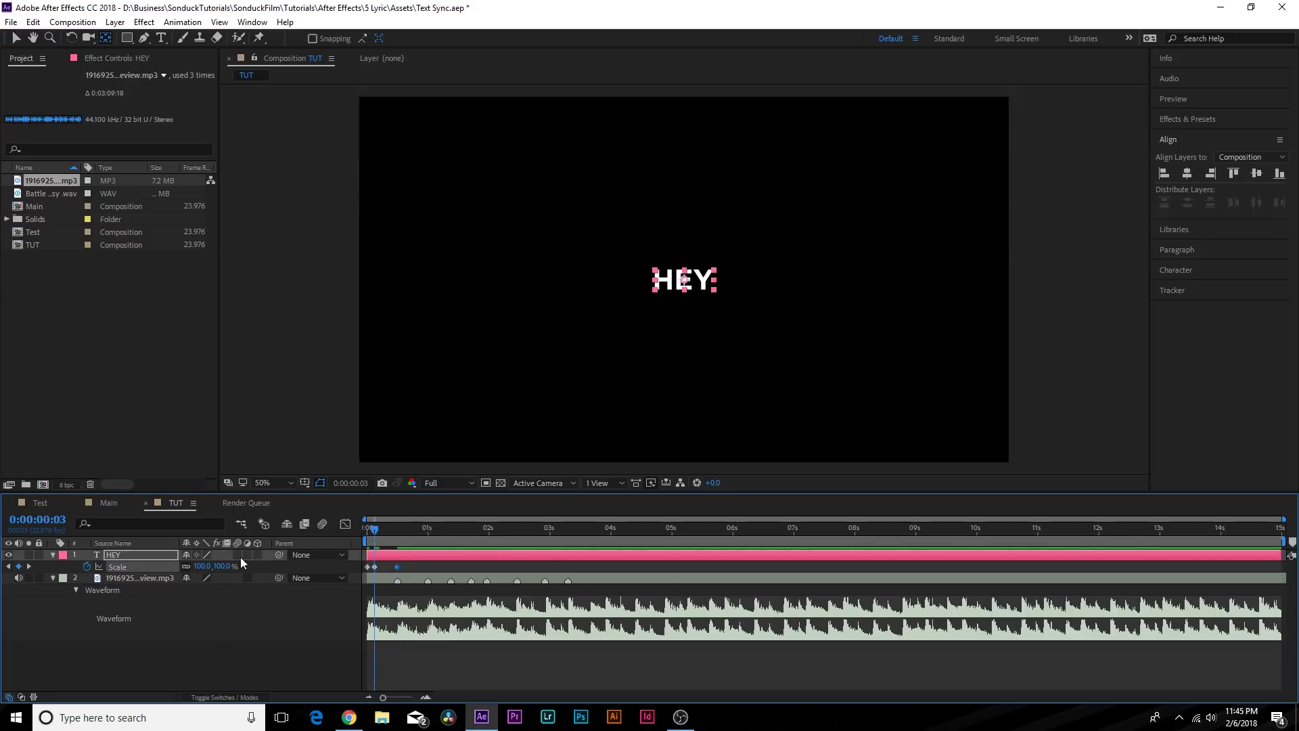
pyautogui.click(413, 529)
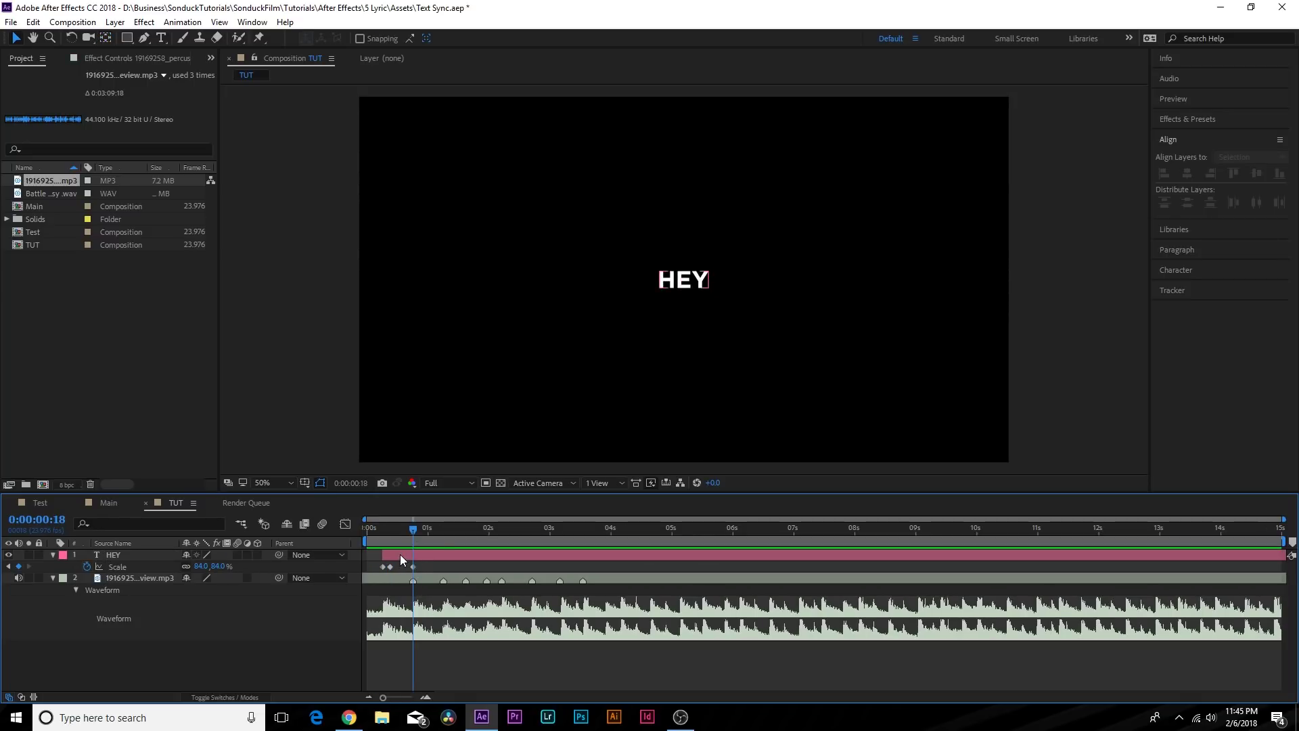
pyautogui.click(400, 555)
# Split HEY at 0:00:00:18, delete the leftover HEY 2 part, and preview the scale animation
pyautogui.click(33, 21)
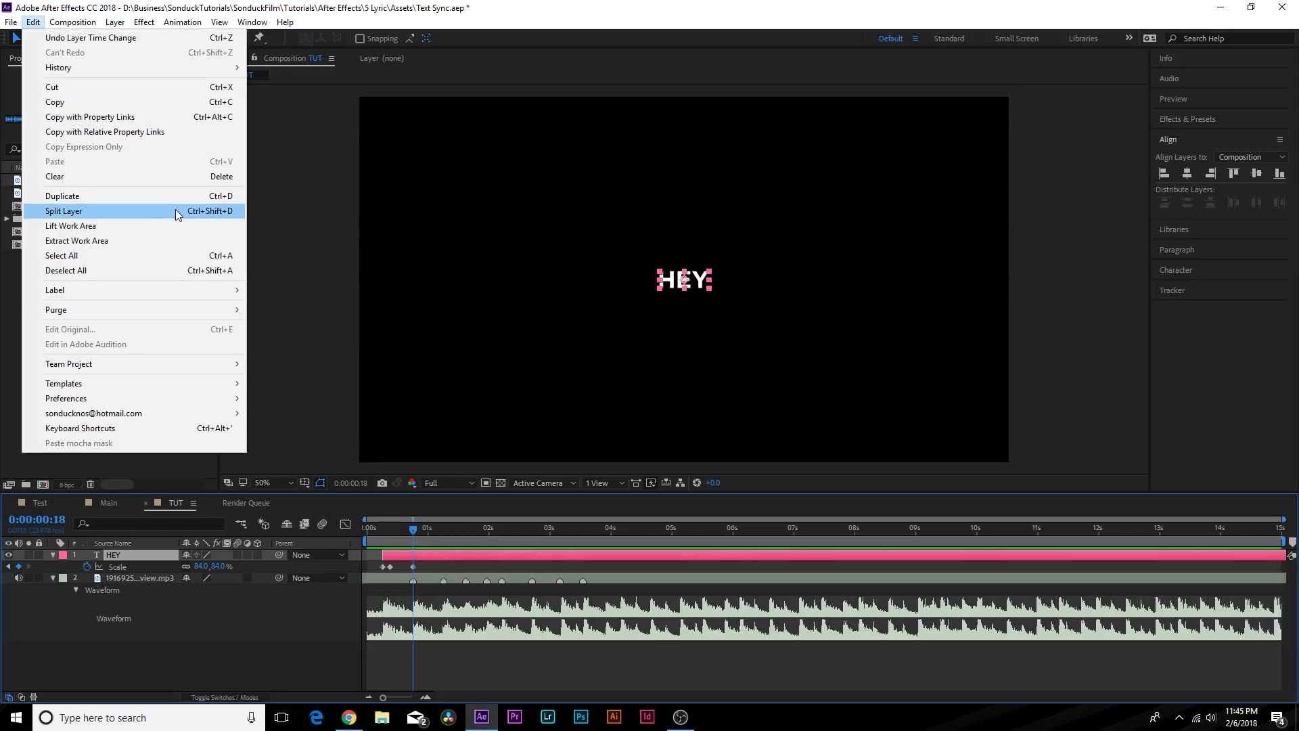
pyautogui.click(176, 210)
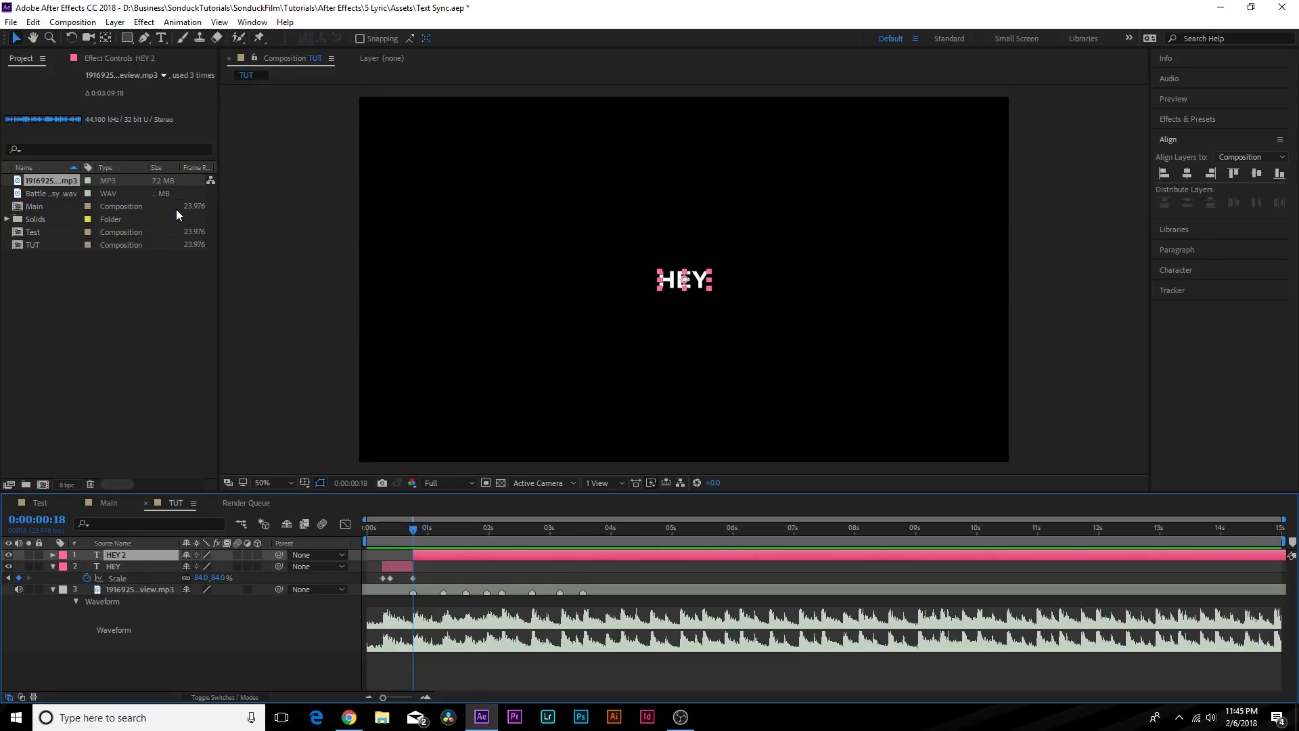
pyautogui.press('Delete')
pyautogui.click(369, 528)
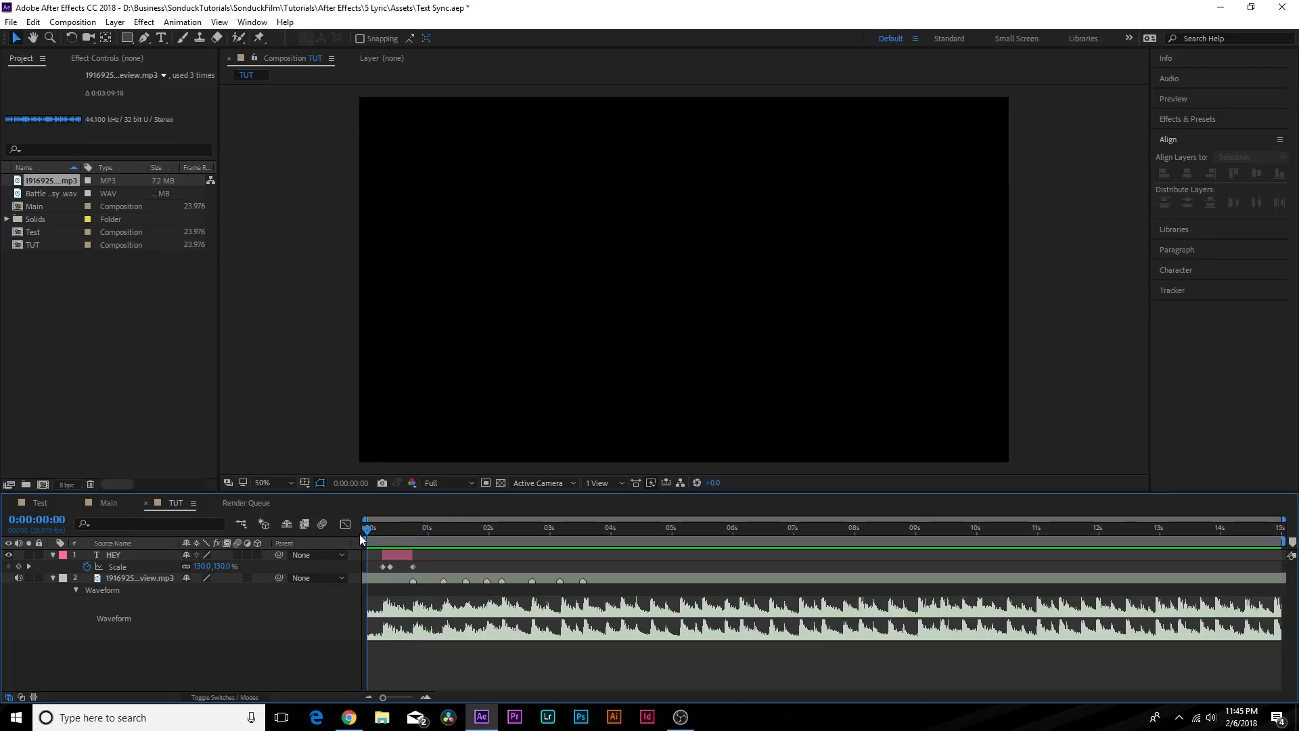
pyautogui.click(427, 534)
pyautogui.press('space')
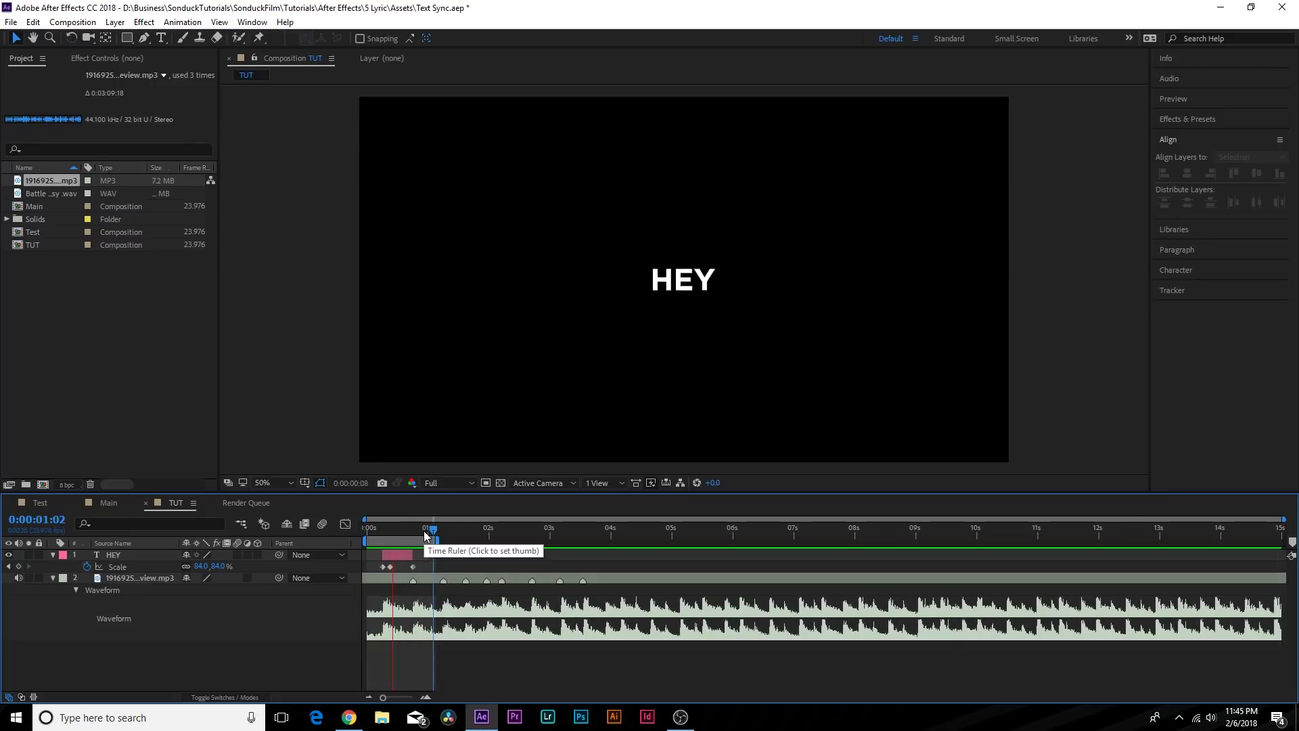
pyautogui.click(411, 532)
pyautogui.moveTo(411, 532)
pyautogui.mouseDown()
pyautogui.moveTo(381, 535)
pyautogui.moveTo(413, 539)
pyautogui.mouseUp()
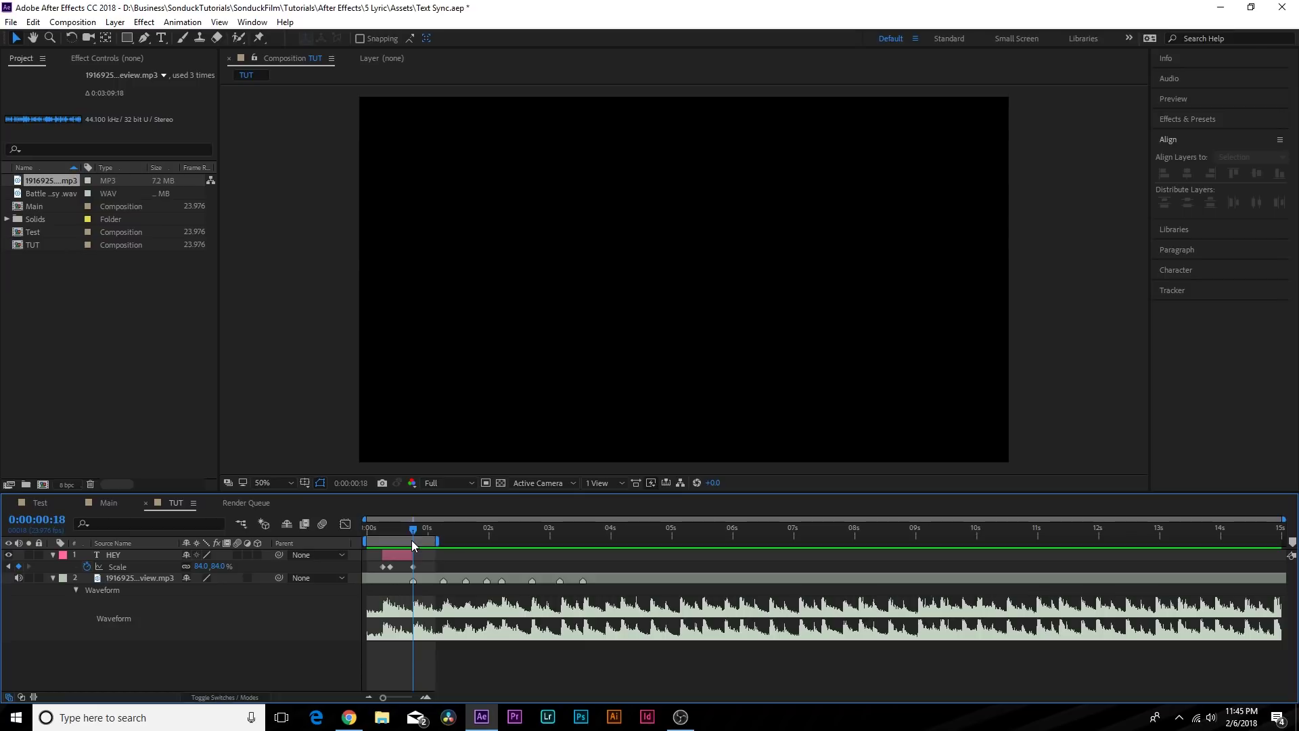
# Duplicate HEY and move the copy to start at 0:00:00:18
pyautogui.click(142, 553)
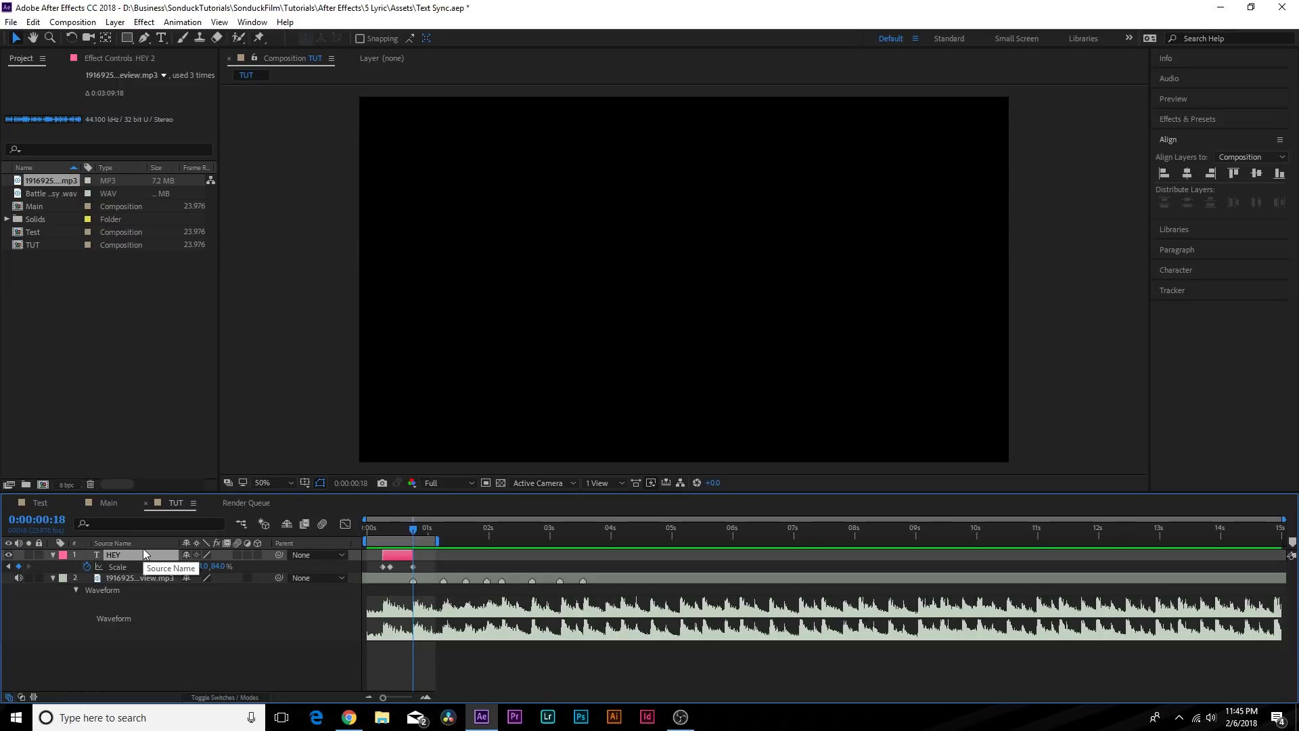
pyautogui.hotkey('ctrl', 'd')
pyautogui.moveTo(396, 555); pyautogui.dragTo(425, 560)
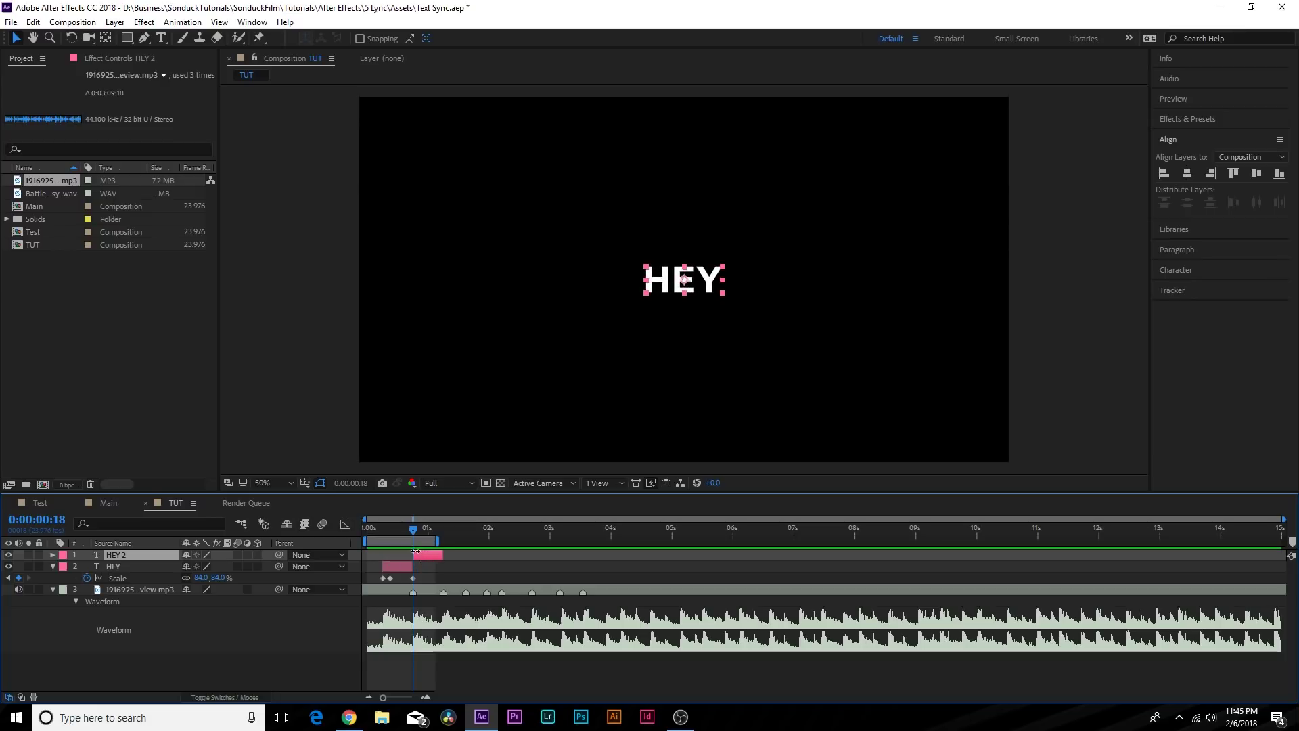
# Retype the HEY 2 layer's word as WHAT's
pyautogui.scroll(2, 423, 531)
pyautogui.click(433, 530)
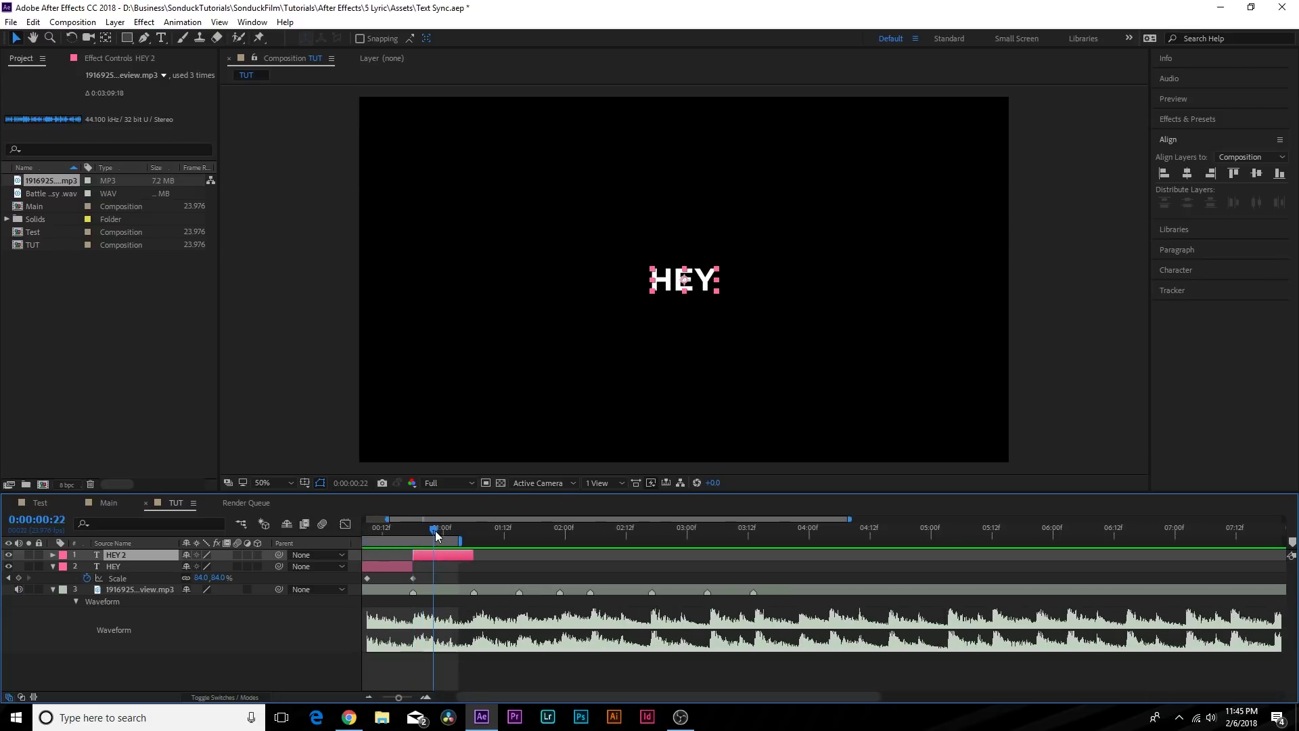
pyautogui.click(161, 38)
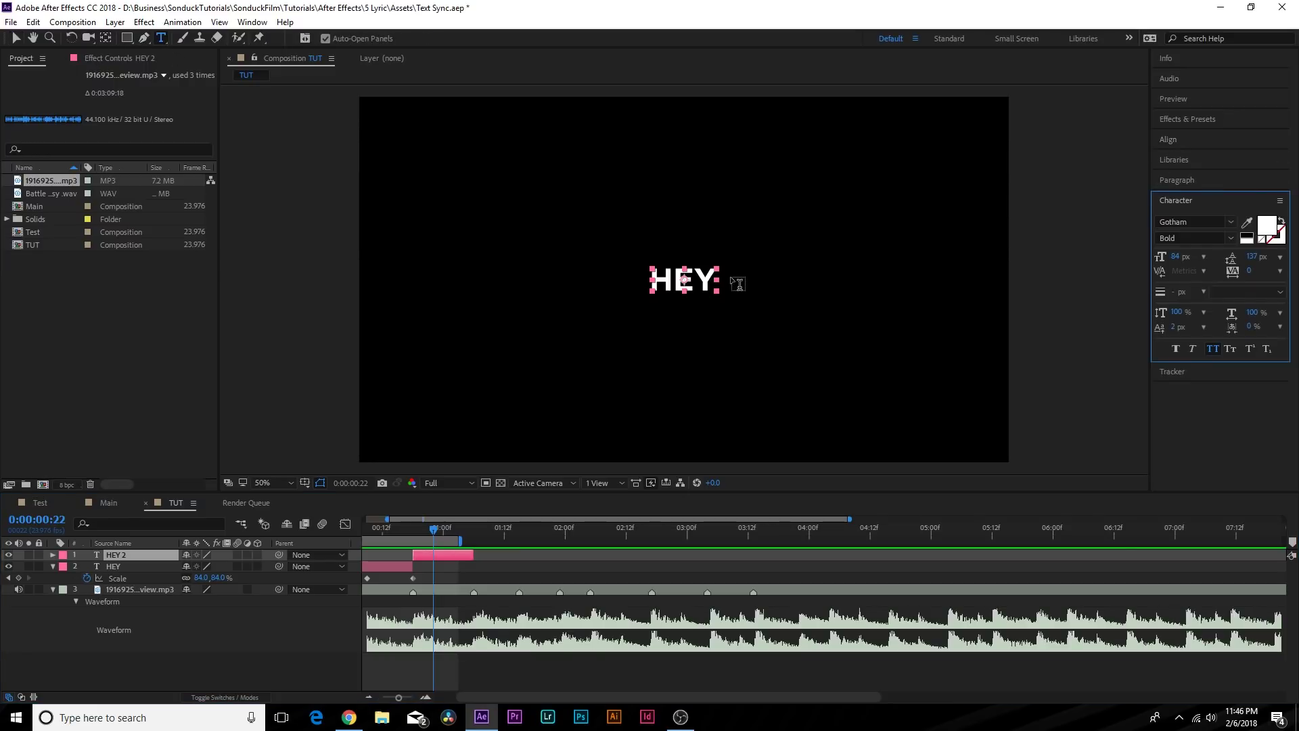
pyautogui.click(685, 278)
pyautogui.doubleClick(685, 278)
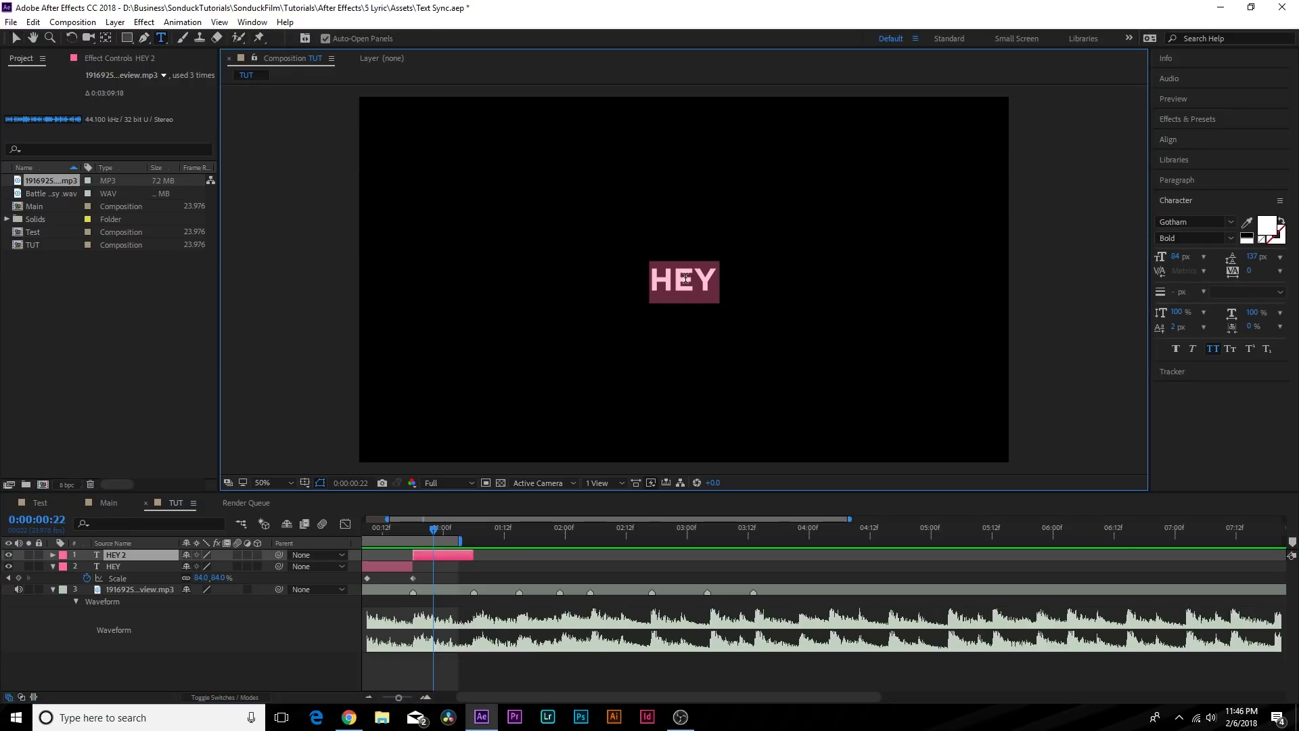
pyautogui.write("WHAT's")
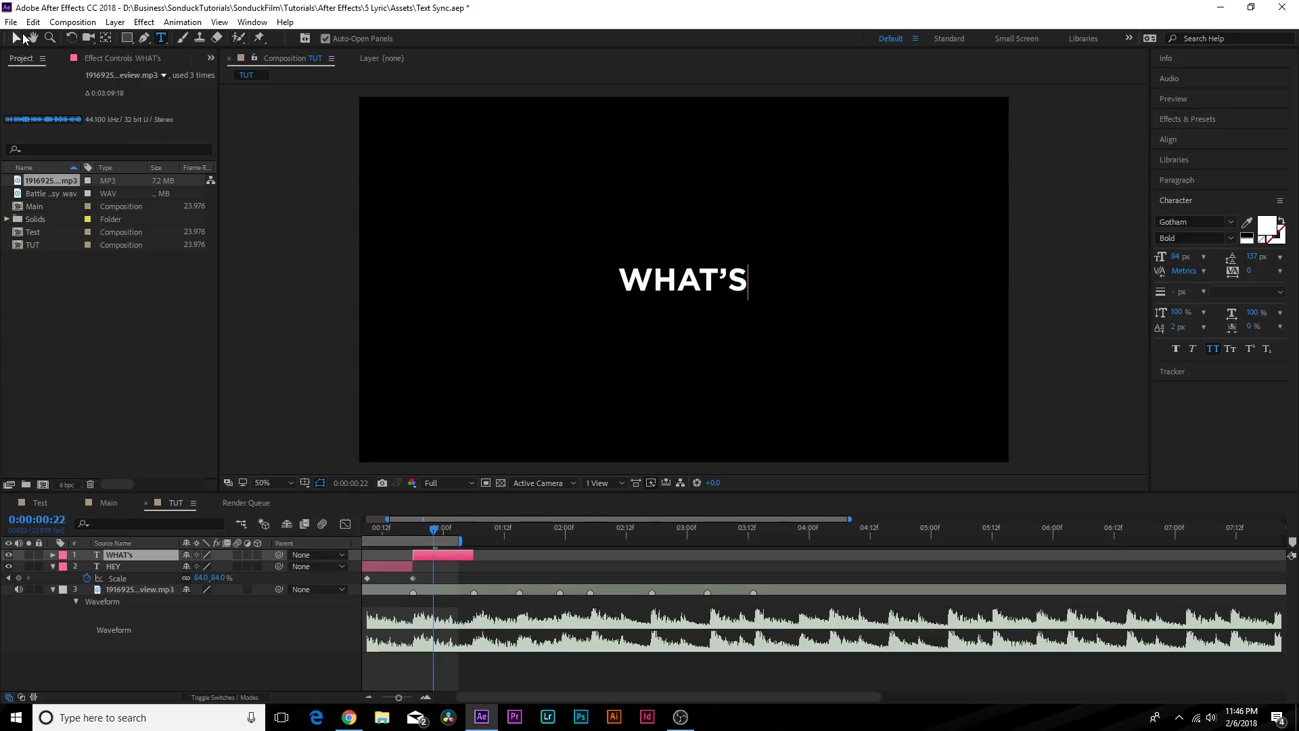
pyautogui.click(16, 38)
# Preview the lyric sequence and end the work area at about 0:00:01:18
pyautogui.moveTo(457, 534); pyautogui.dragTo(520, 540)
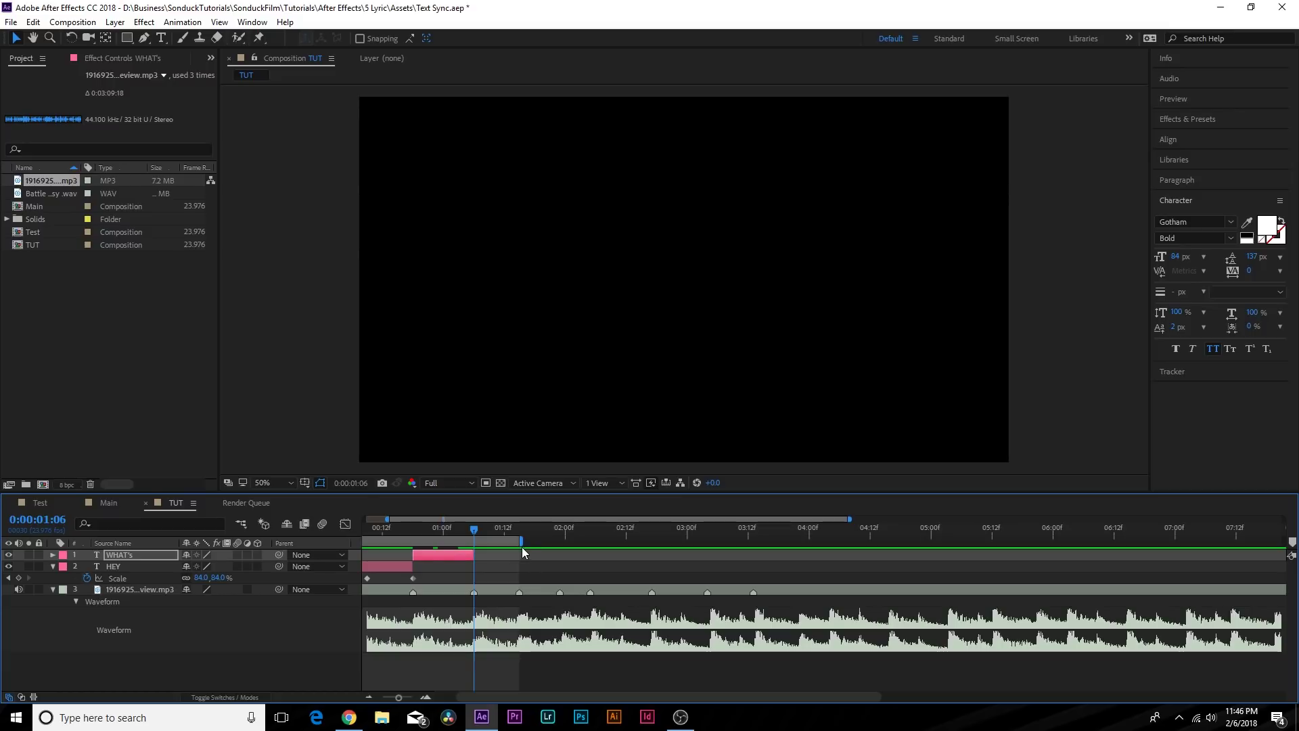
pyautogui.press('-')
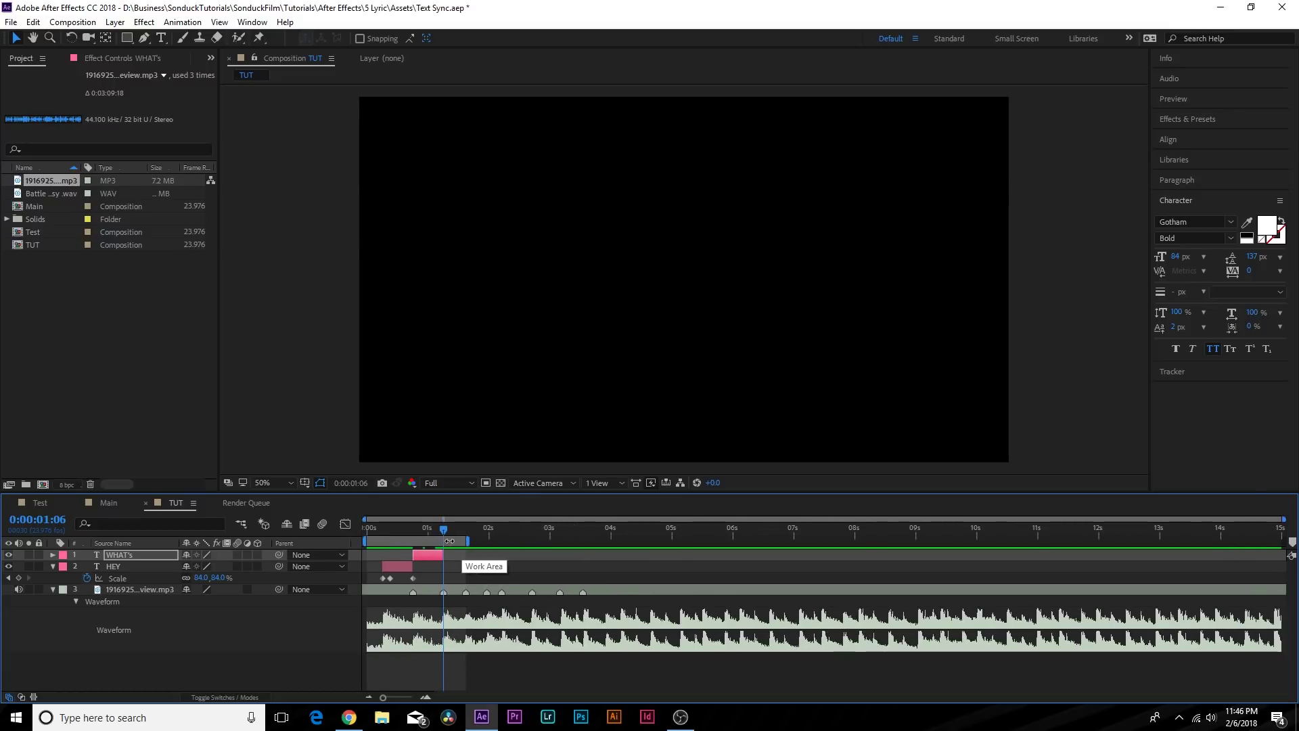
pyautogui.press('space')
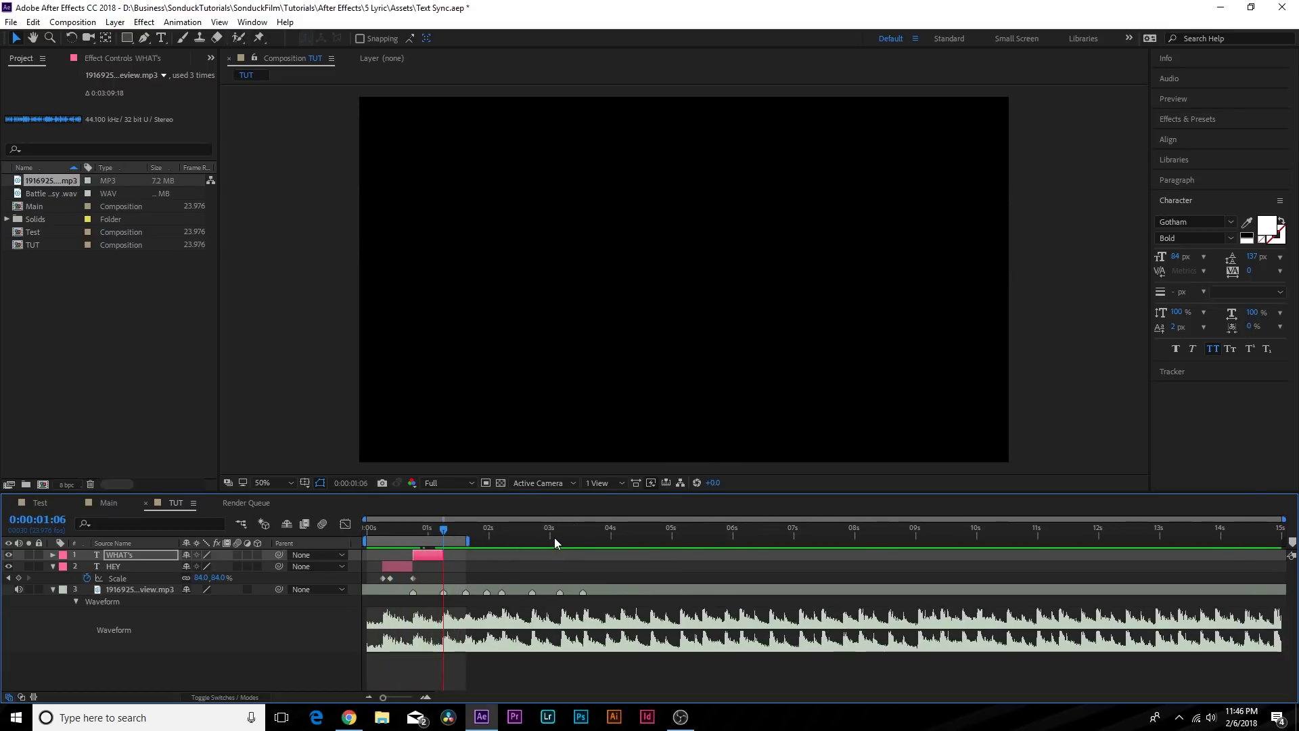
pyautogui.click(426, 553)
pyautogui.moveTo(426, 553); pyautogui.dragTo(443, 545)
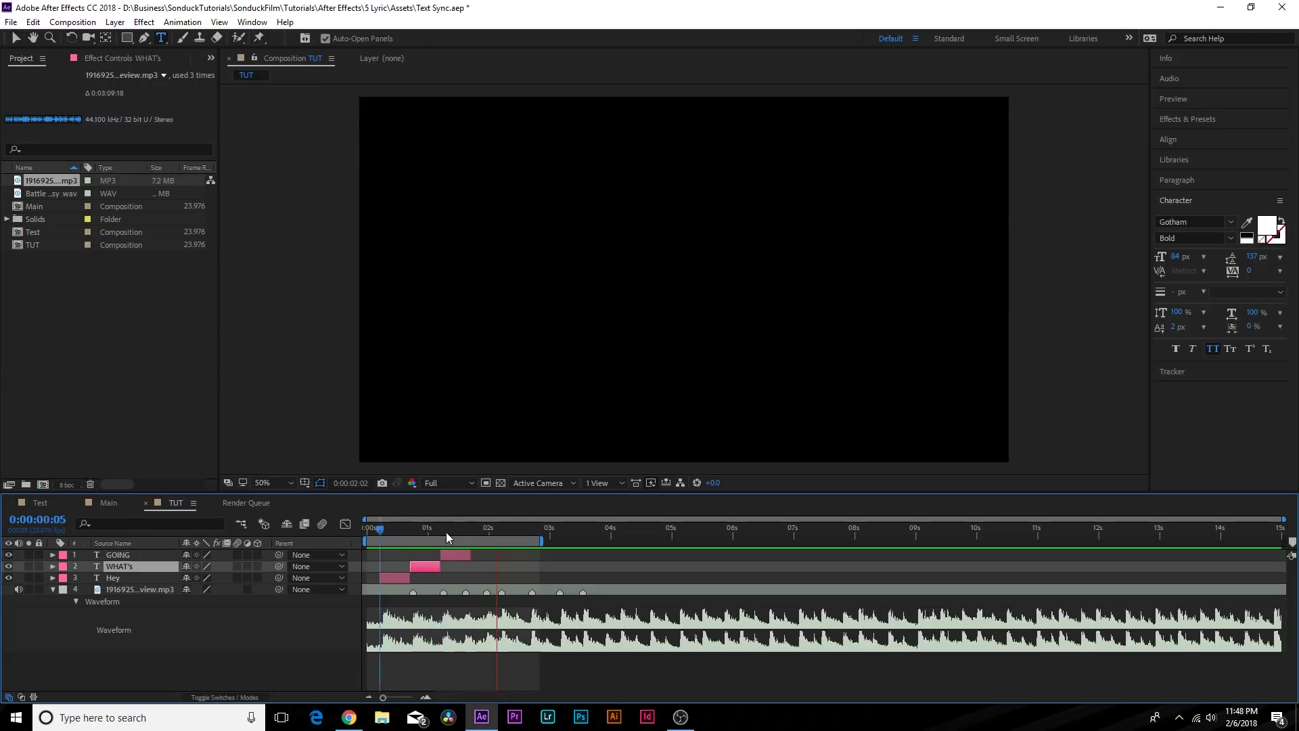
pyautogui.moveTo(493, 534); pyautogui.dragTo(472, 536)
pyautogui.press('n')
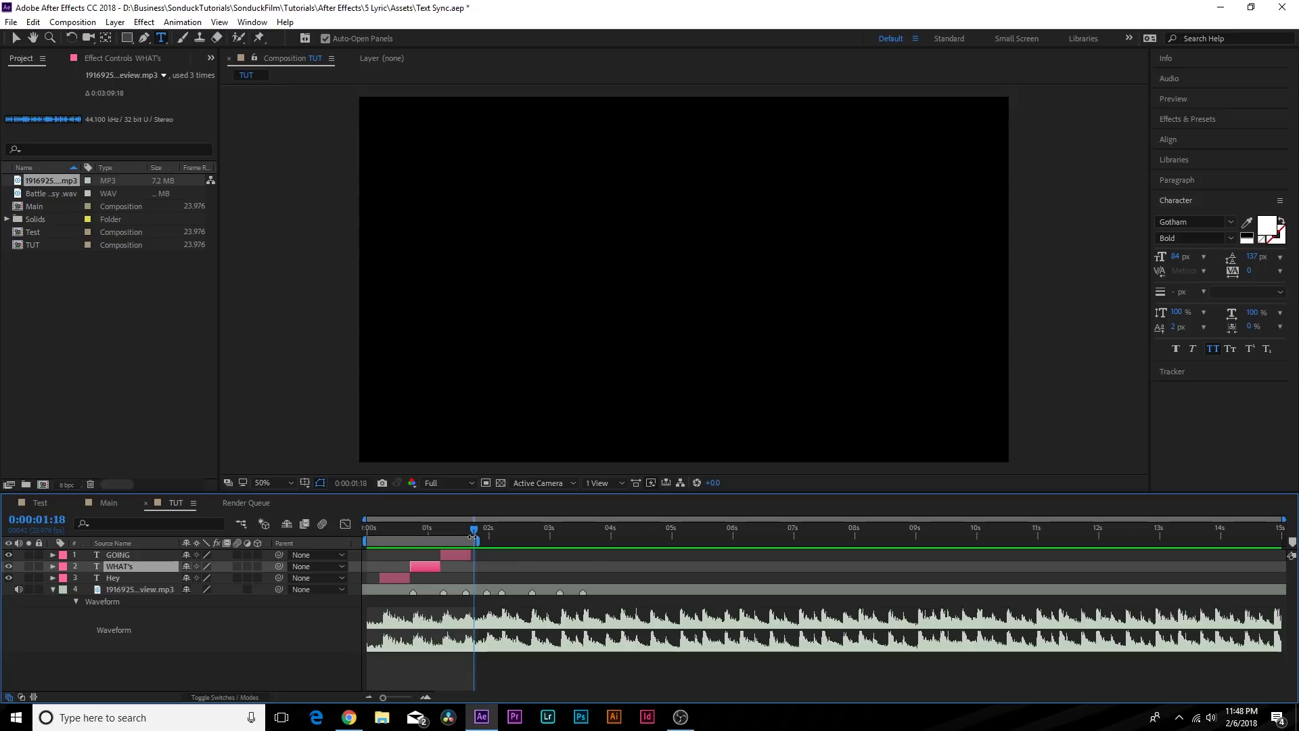
pyautogui.press('space')
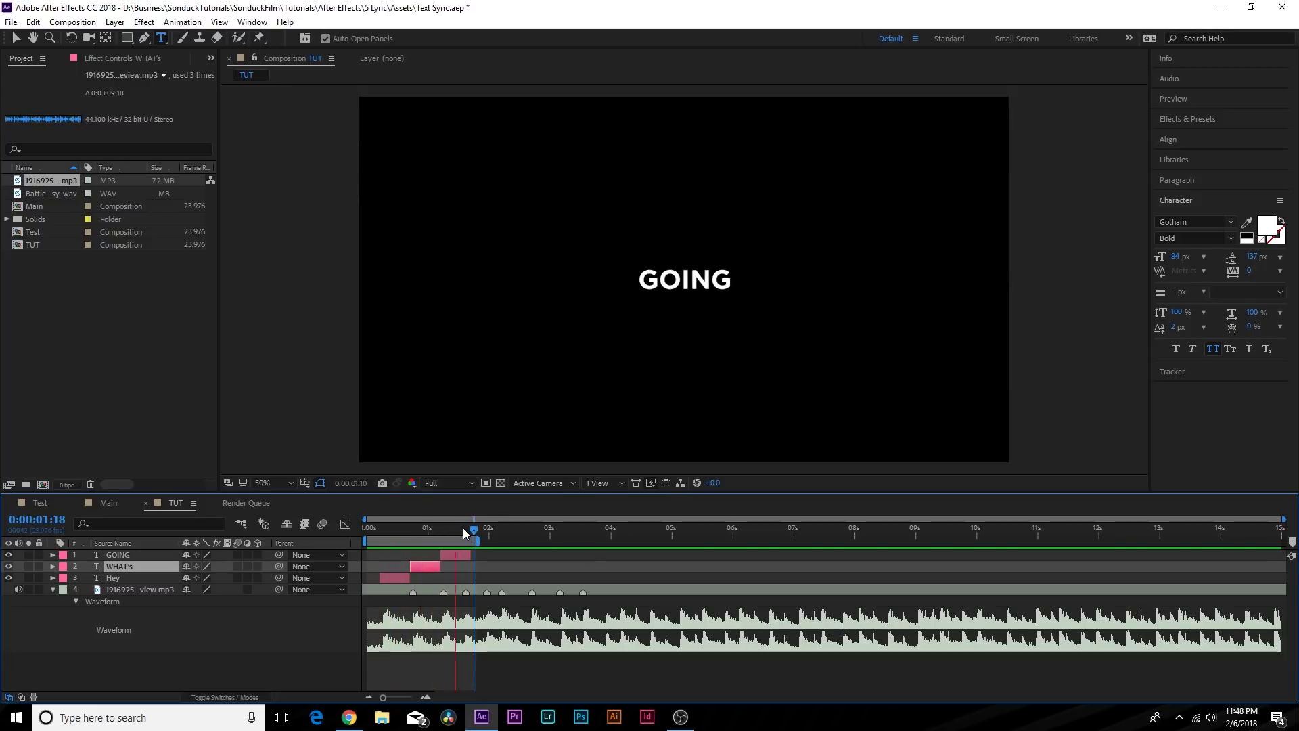
pyautogui.press('space')
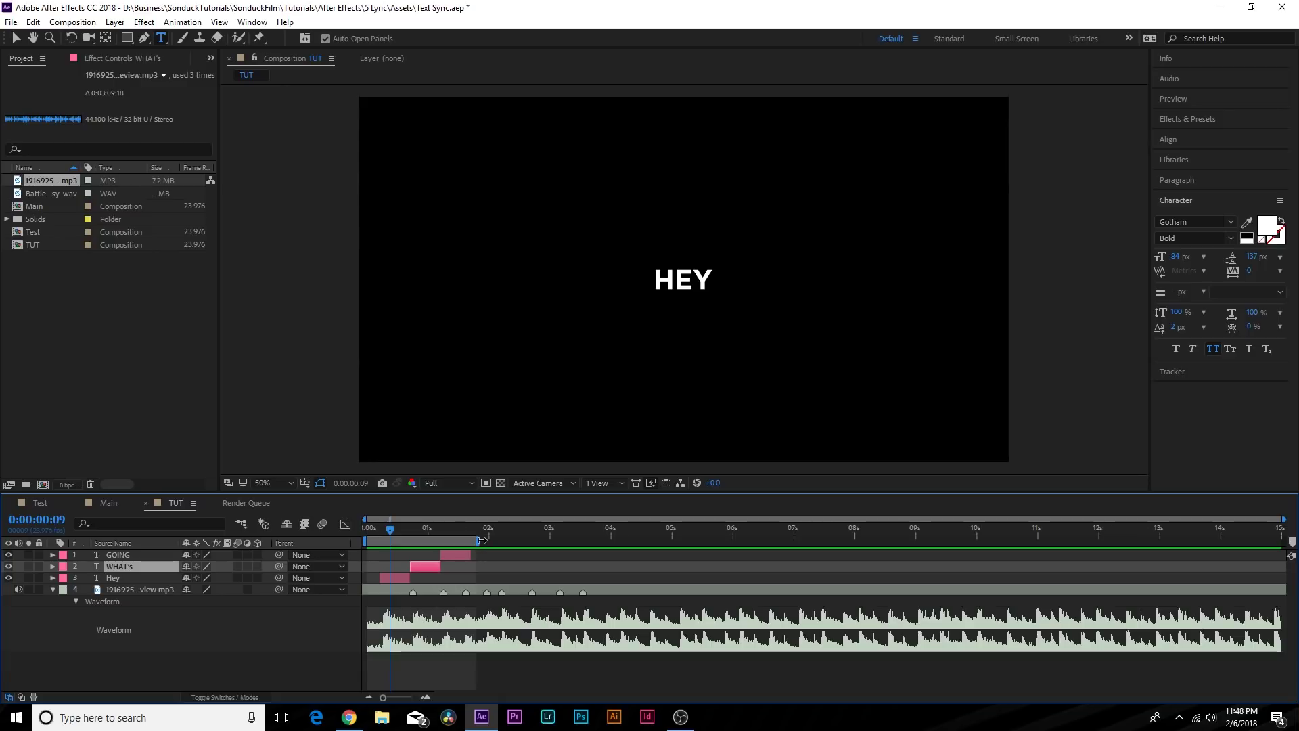
# Extend the work area to about 4 seconds and return to 0:00:01:17
pyautogui.moveTo(479, 541); pyautogui.dragTo(627, 542)
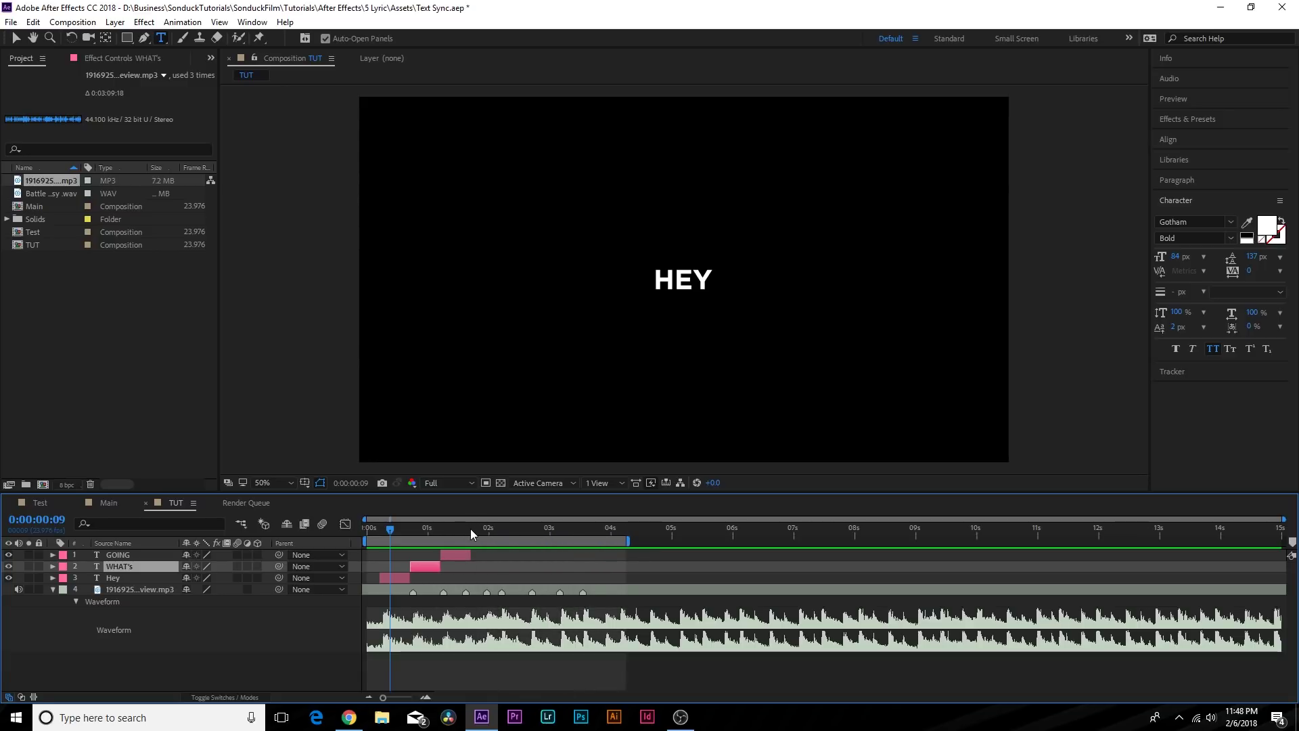
pyautogui.click(471, 529)
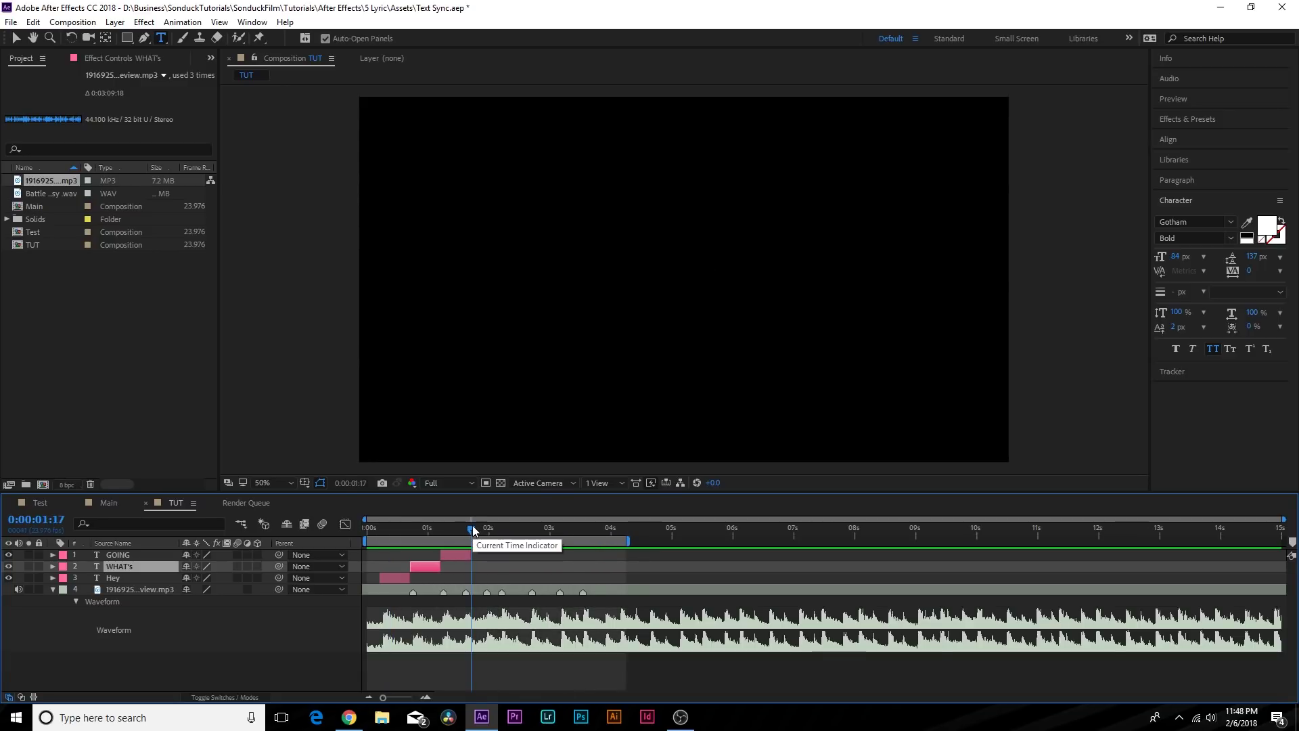
pyautogui.click(161, 38)
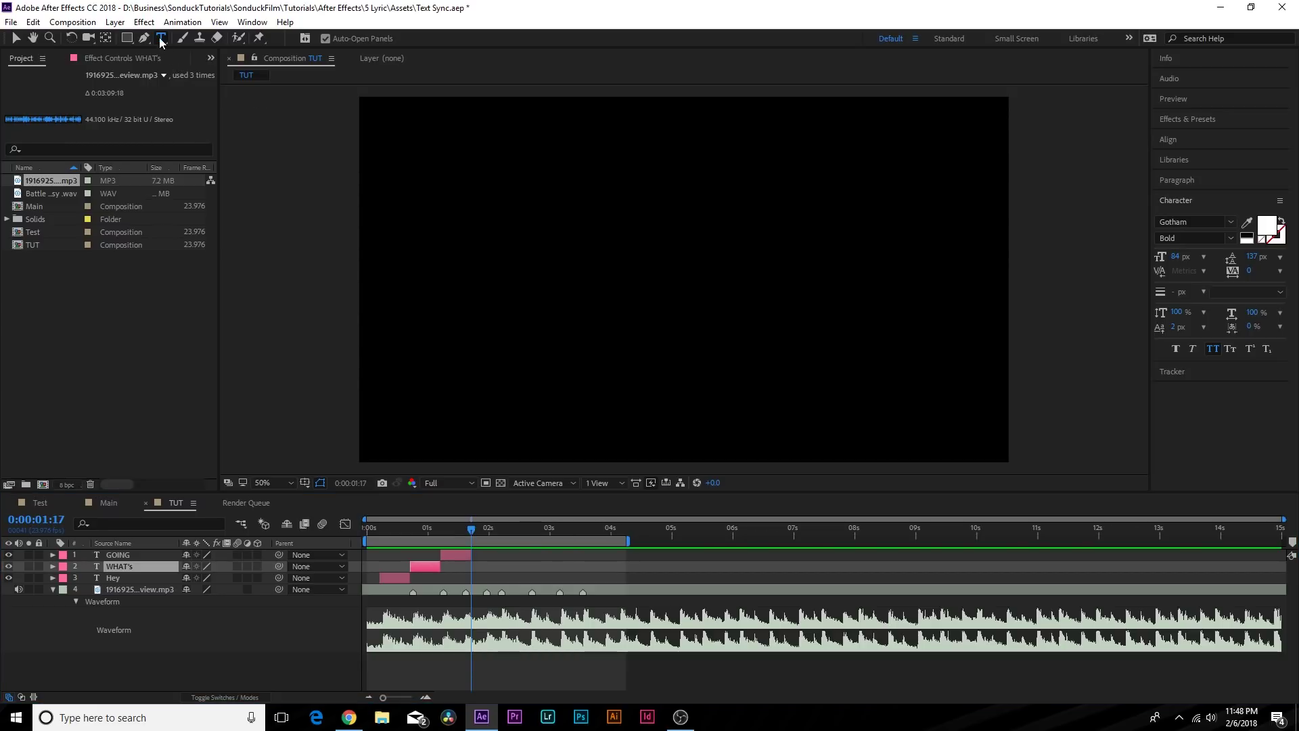
# Create an ON text layer centred in the composition
pyautogui.click(681, 281)
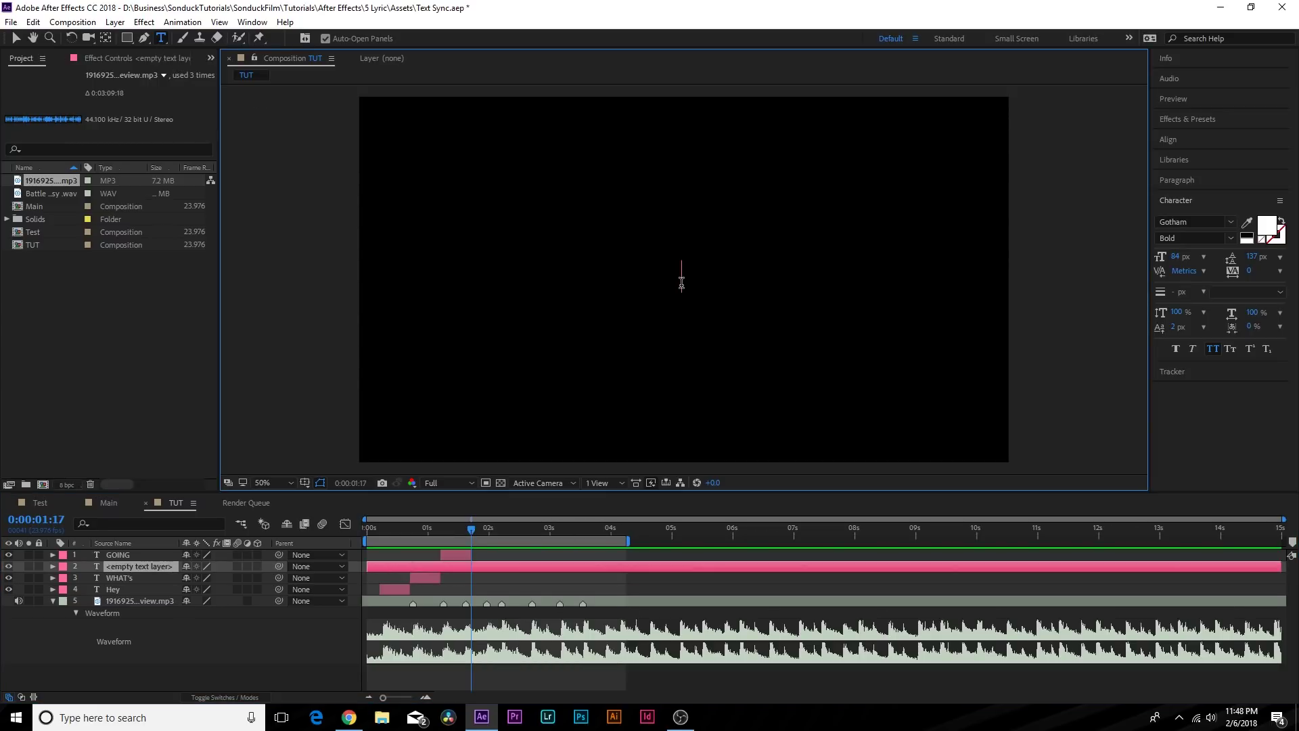
pyautogui.write('ON')
pyautogui.click(1191, 142)
pyautogui.click(1194, 144)
pyautogui.click(1182, 142)
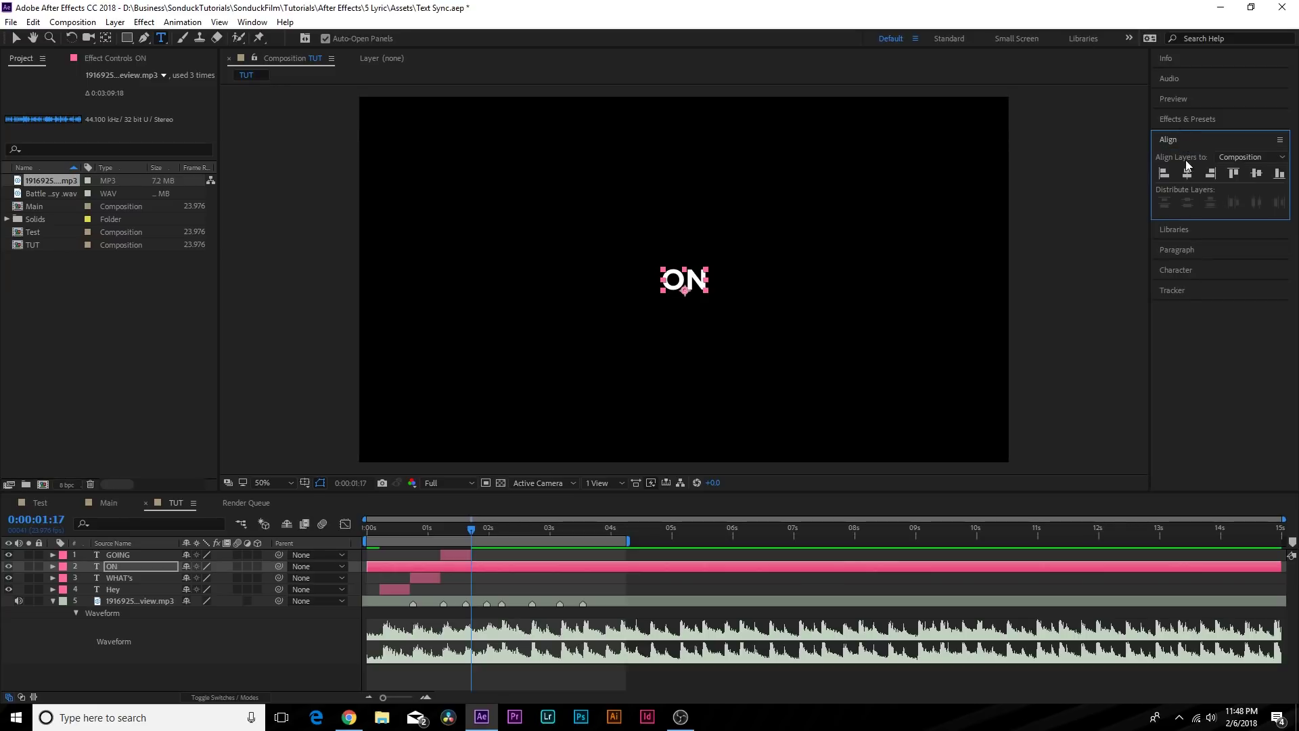
pyautogui.click(1185, 269)
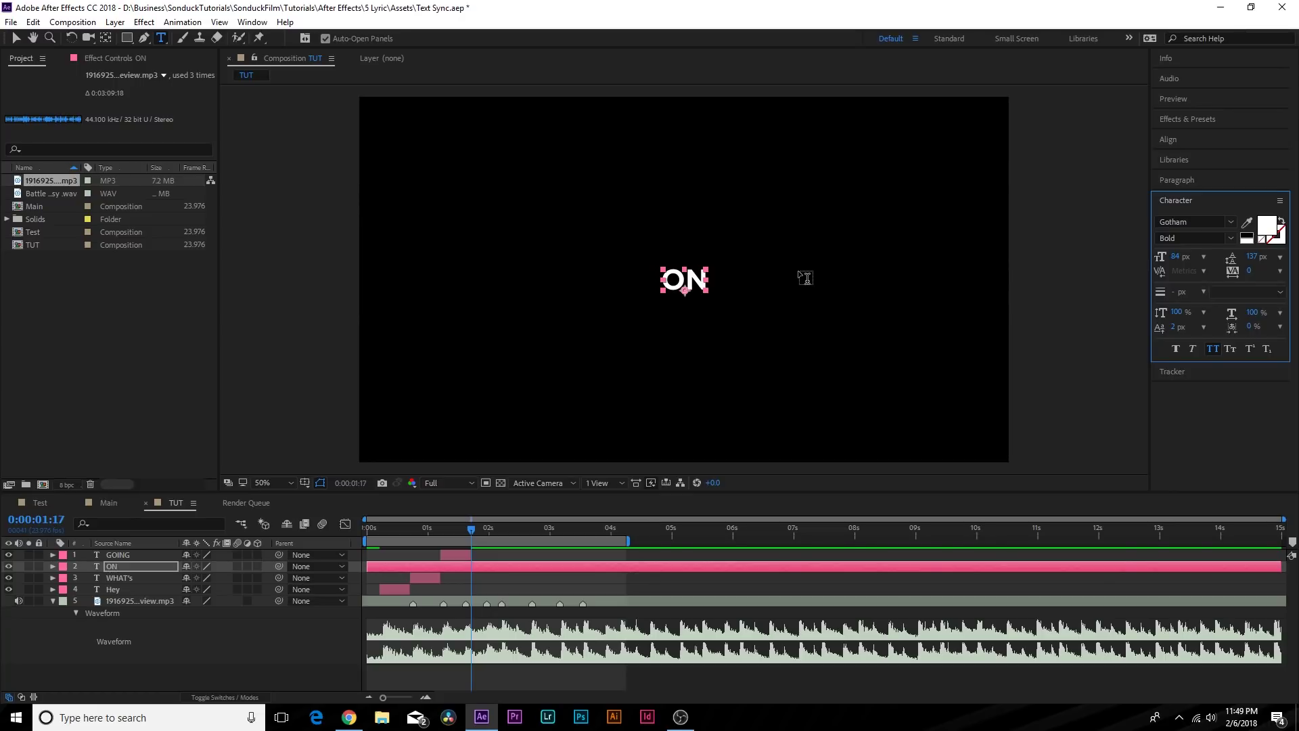
# Start ON at the current time, move it to the top, and split it at 0:00:01:23
pyautogui.moveTo(366, 566); pyautogui.dragTo(466, 573)
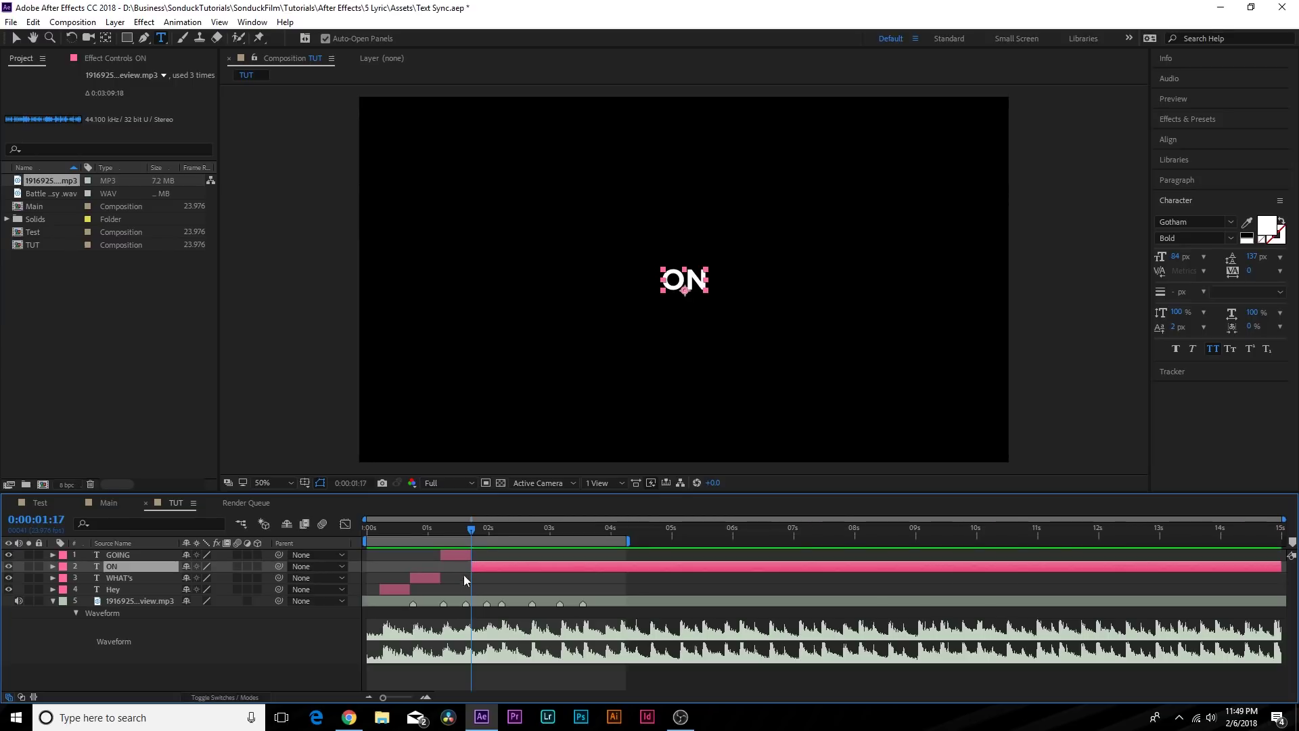
pyautogui.moveTo(129, 566); pyautogui.dragTo(311, 554)
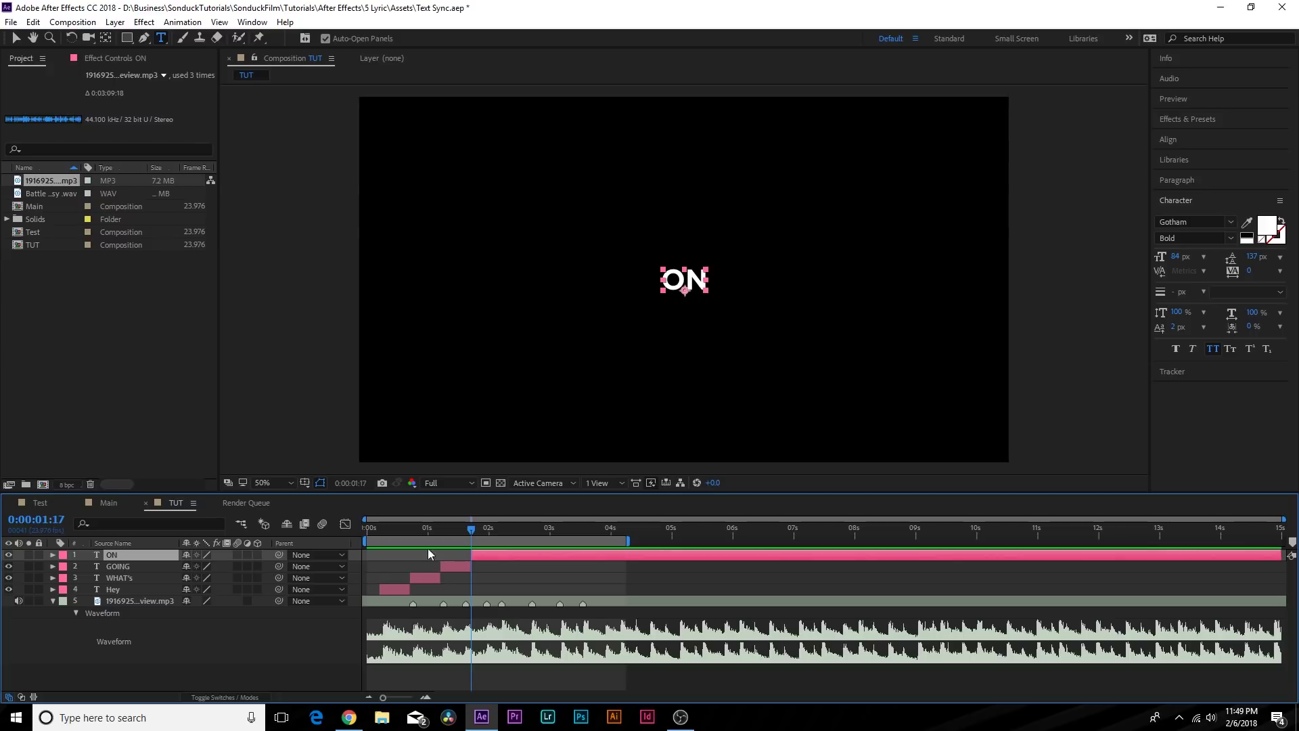
pyautogui.moveTo(473, 533); pyautogui.dragTo(489, 534)
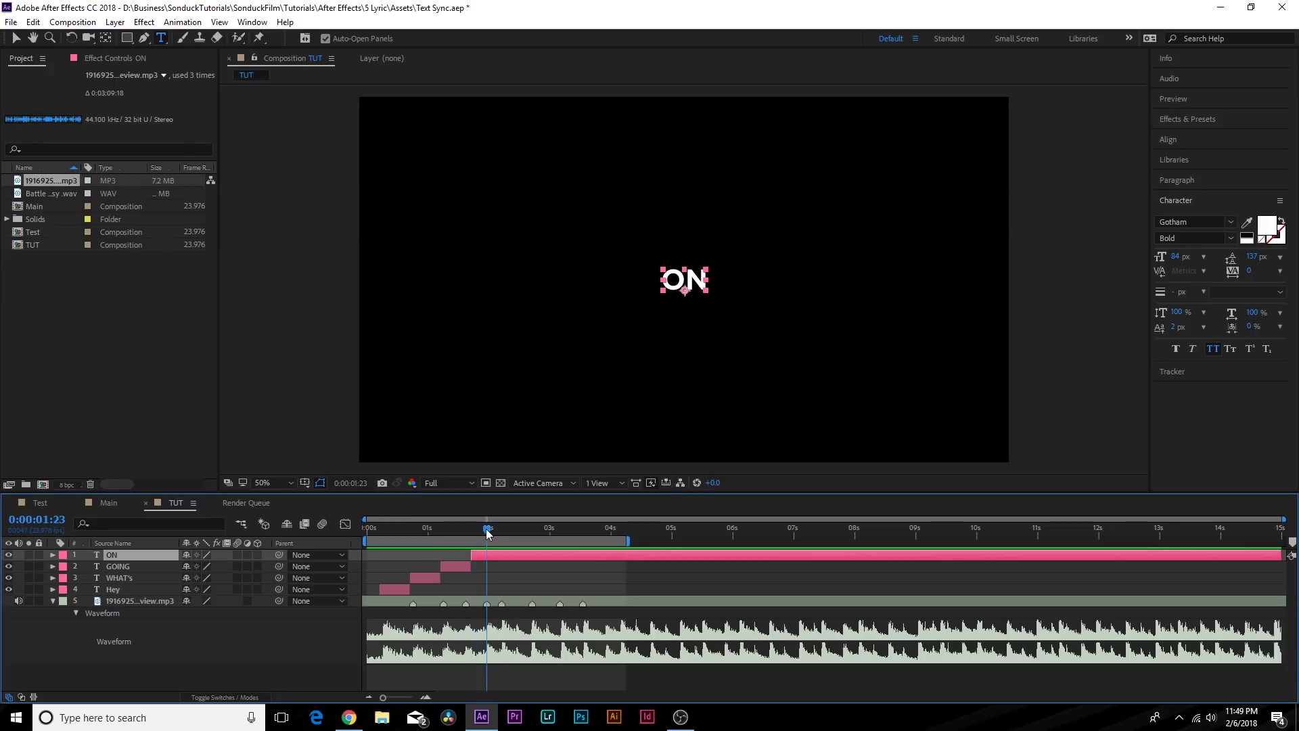
pyautogui.hotkey('ctrl', 'shift', 'd')
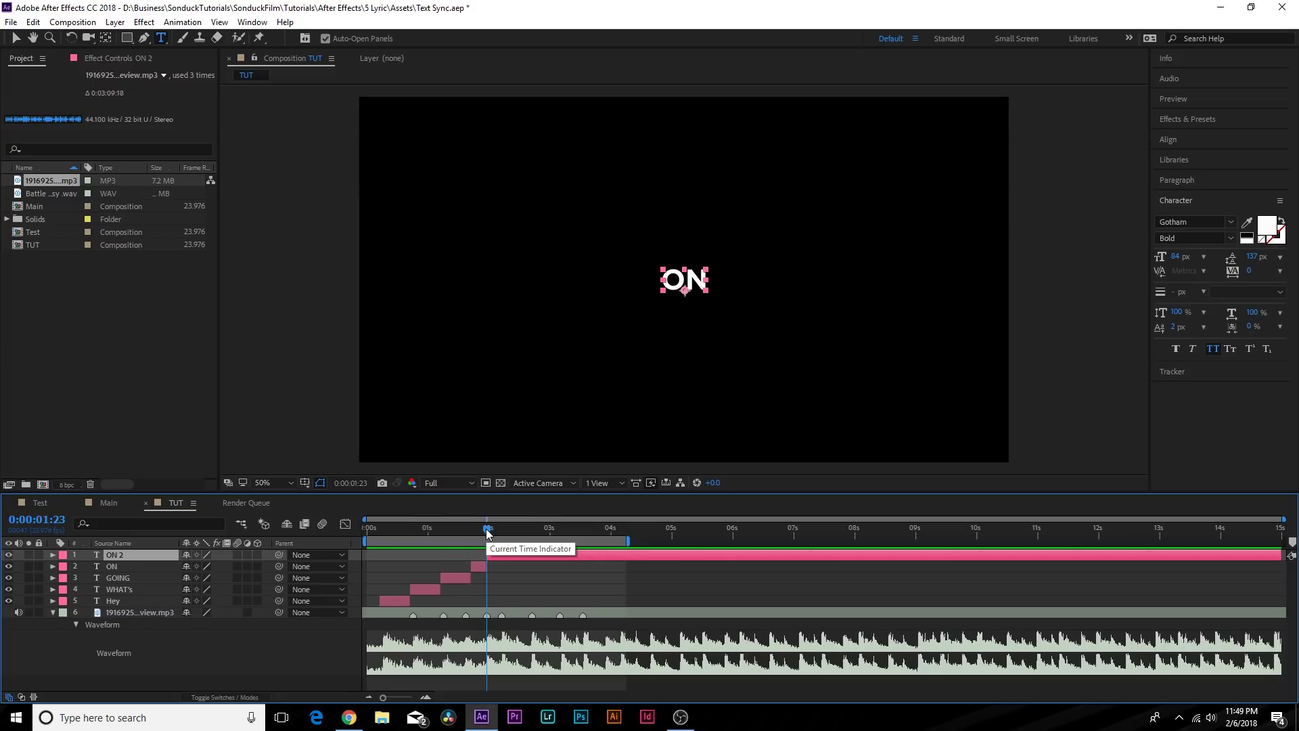
# Delete ON 2, duplicate ON, and start the copy where ON ends
pyautogui.press('Delete')
pyautogui.moveTo(486, 533)
pyautogui.mouseDown()
pyautogui.moveTo(421, 532)
pyautogui.moveTo(473, 533)
pyautogui.moveTo(487, 547)
pyautogui.mouseUp()
pyautogui.click(109, 555)
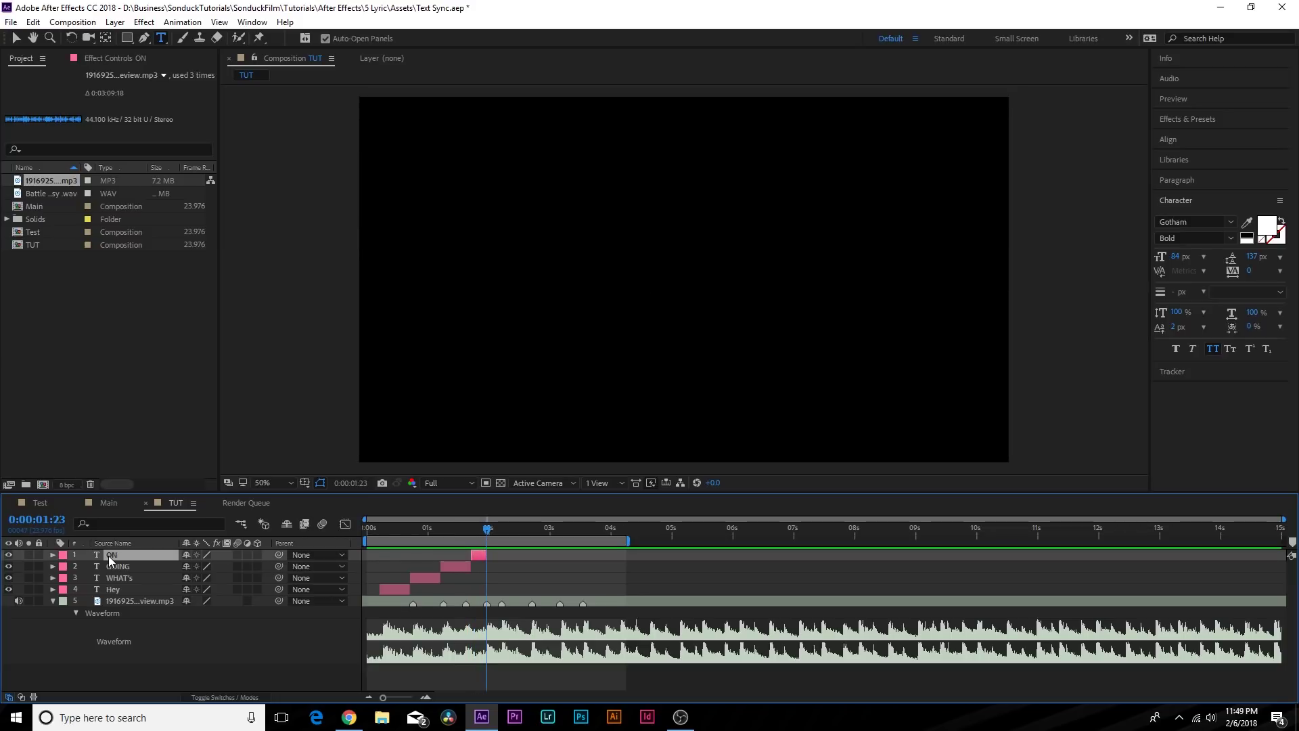
pyautogui.hotkey('ctrl', 'd')
pyautogui.moveTo(476, 553); pyautogui.dragTo(528, 557)
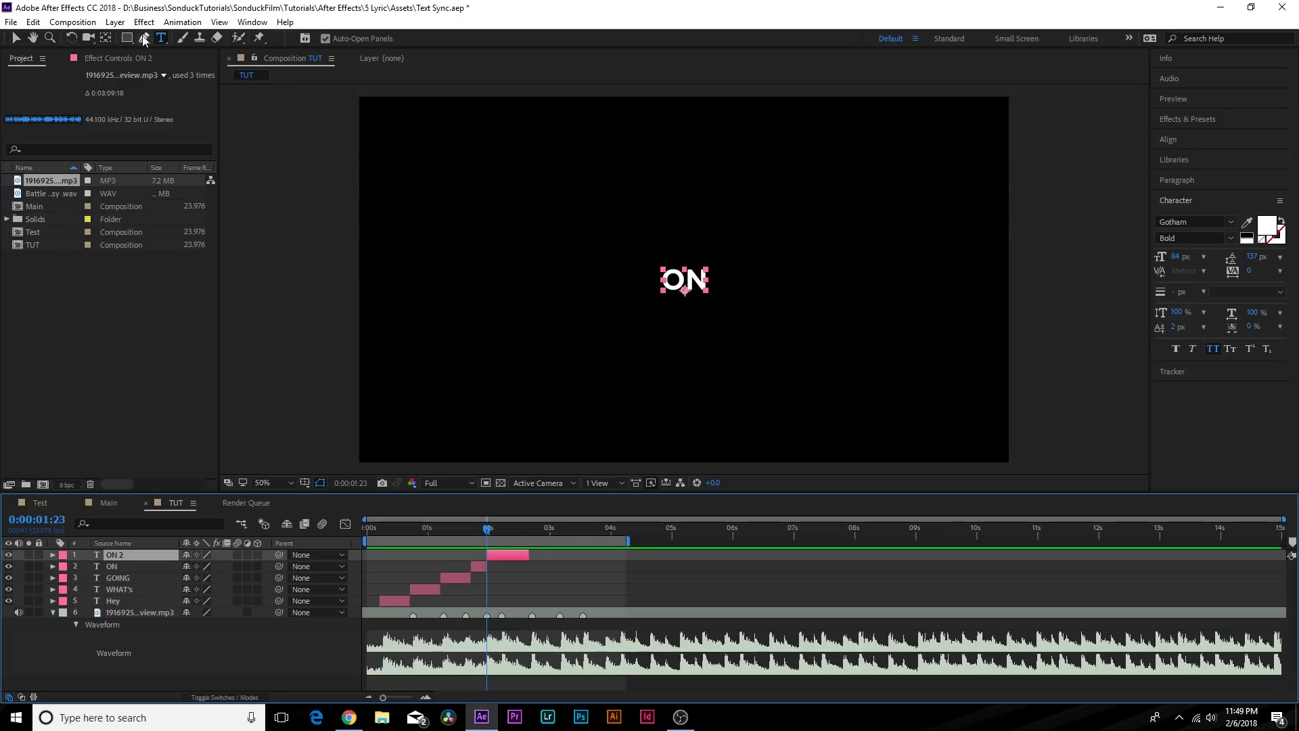
# Replace the copied layer's text with INTERNET
pyautogui.click(671, 280)
pyautogui.hotkey('ctrl', 'a')
pyautogui.write('INTERNET')
pyautogui.press('Escape')
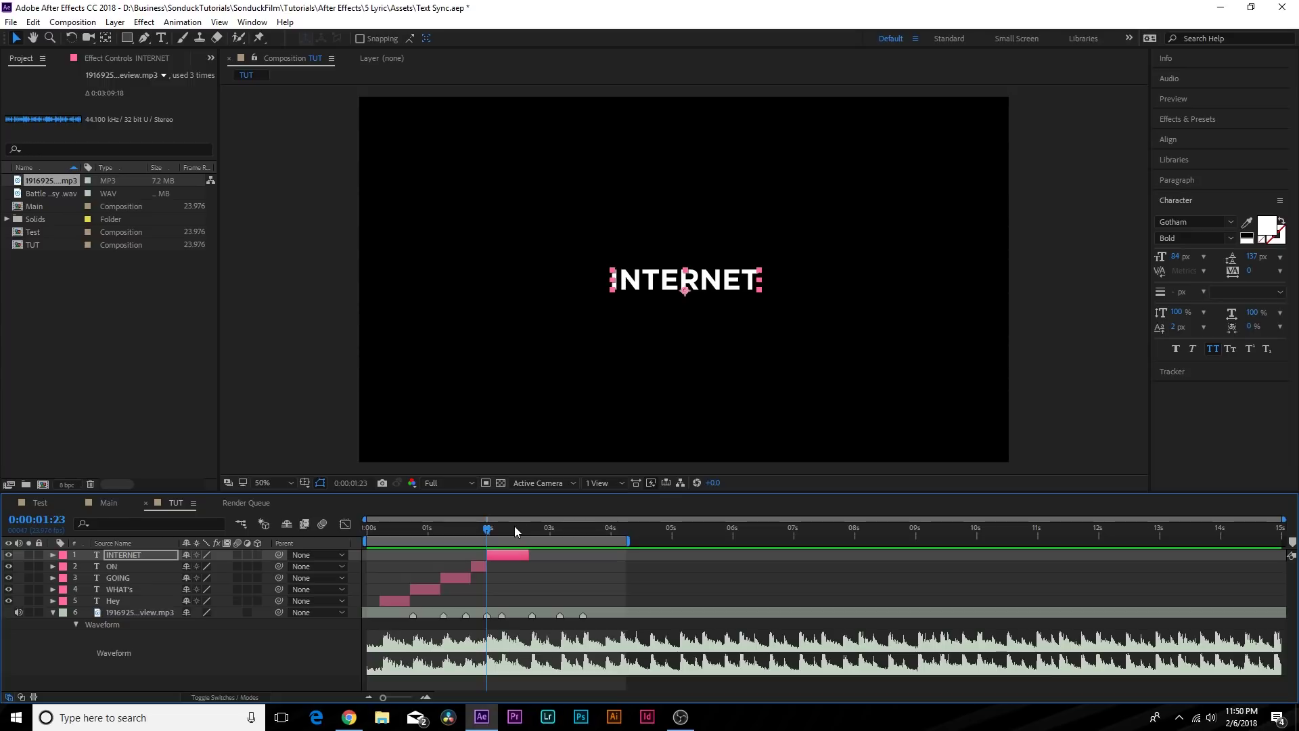
# Add a Tracking animator to INTERNET and set starting Tracking Type and Amount (0) keyframes at 0:00:02:05
pyautogui.click(52, 554)
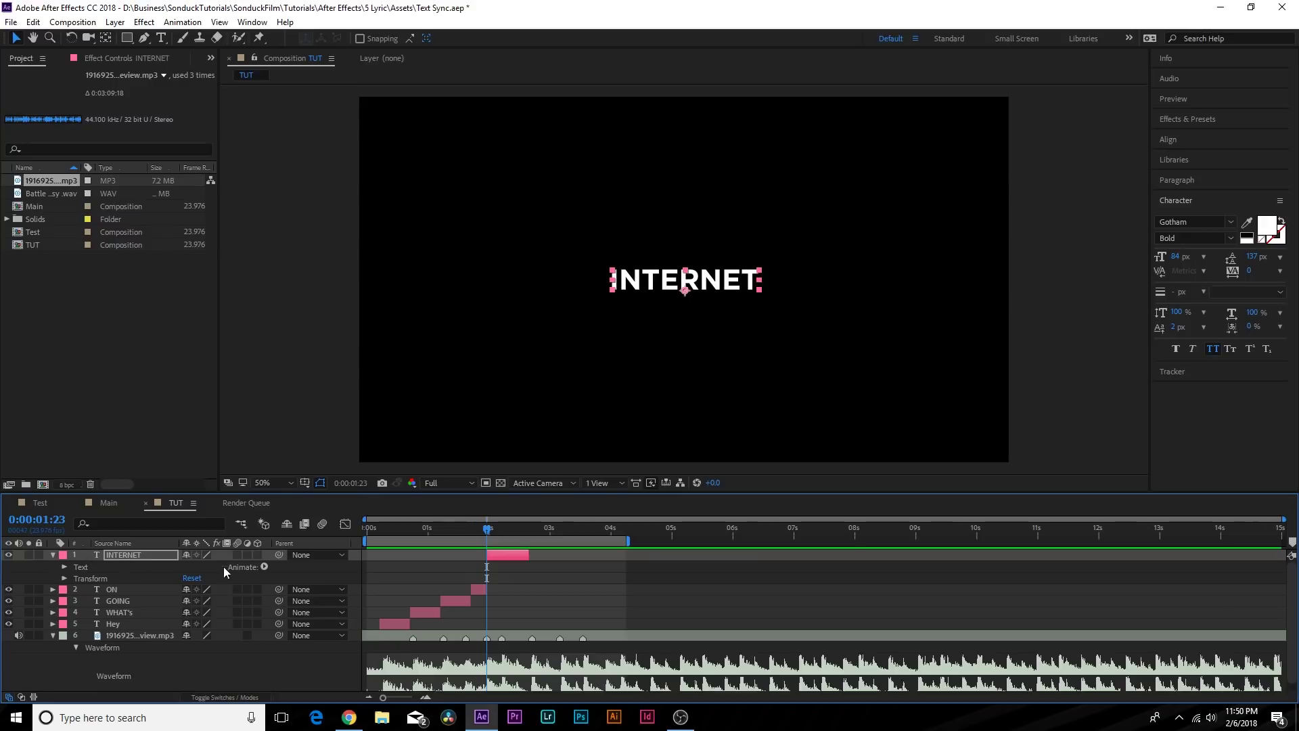
pyautogui.click(263, 567)
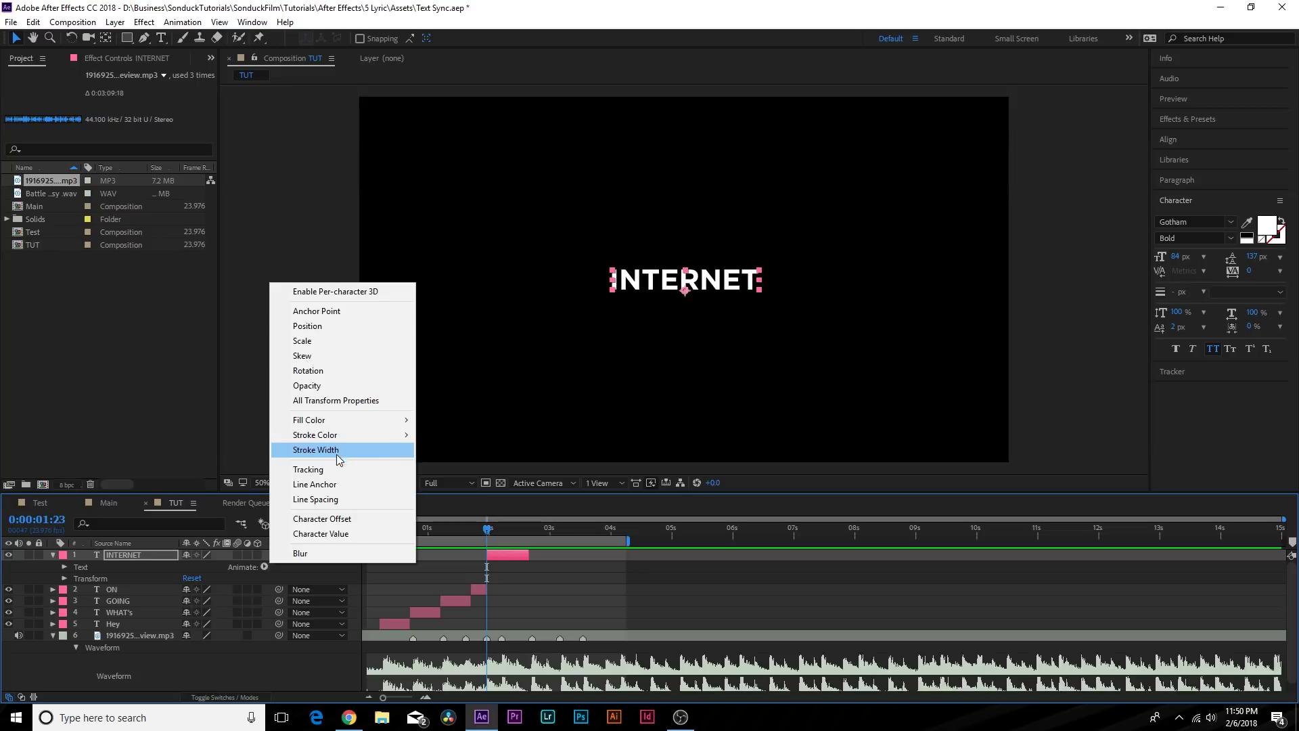
pyautogui.click(326, 469)
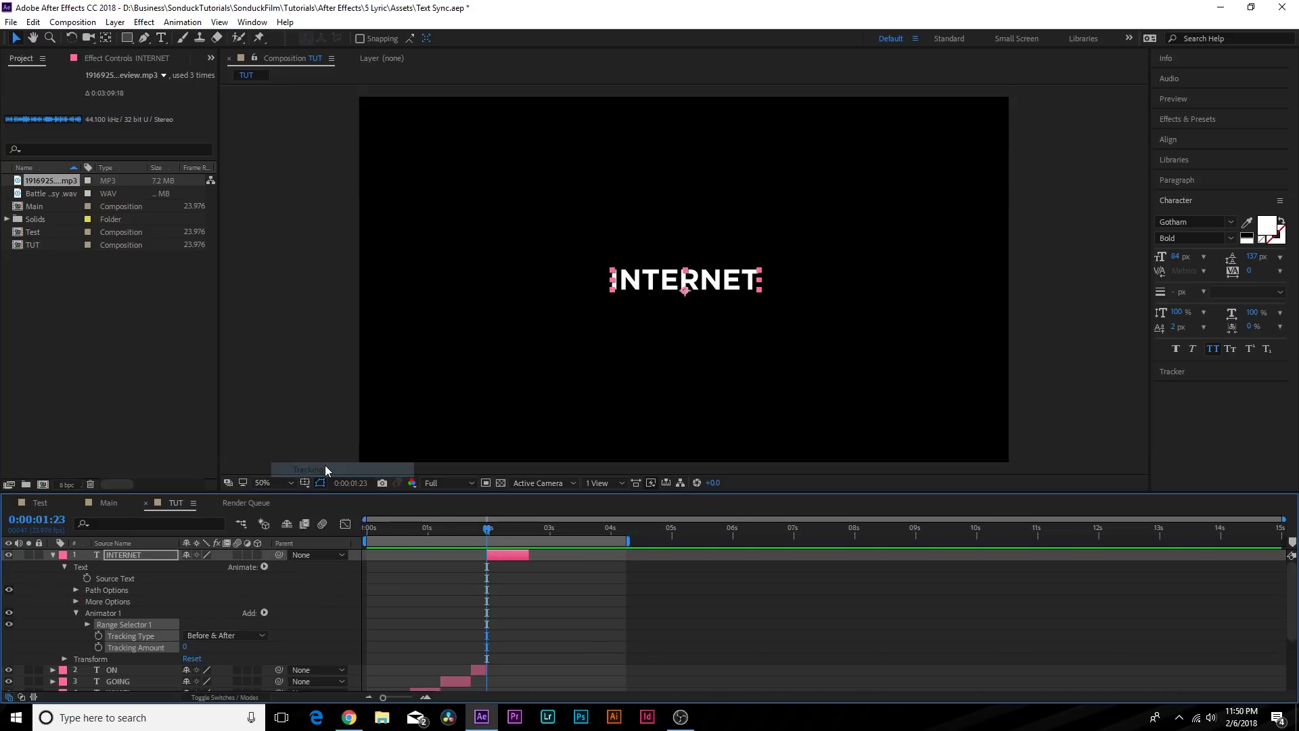
pyautogui.scroll(-3, 474, 568)
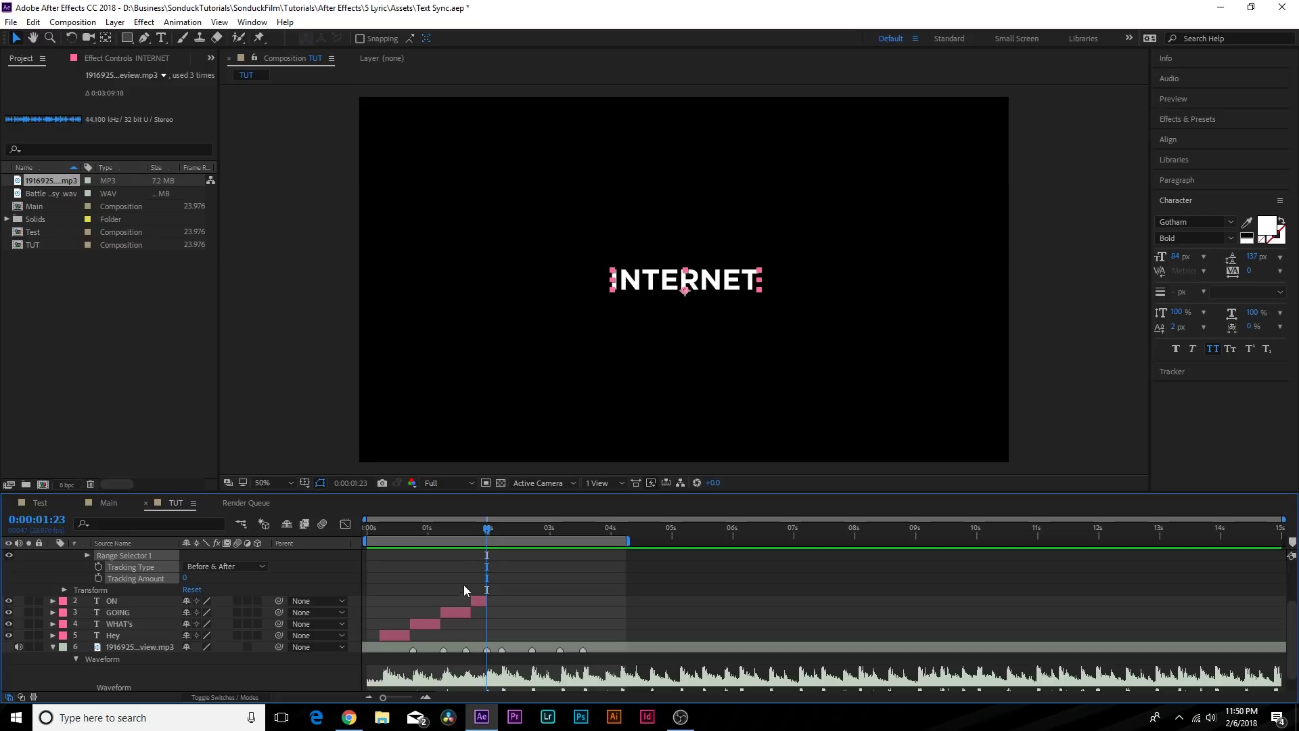
pyautogui.moveTo(488, 530); pyautogui.dragTo(504, 530)
pyautogui.scroll(3, 505, 583)
pyautogui.scroll(-3, 506, 582)
pyautogui.scroll(3, 504, 592)
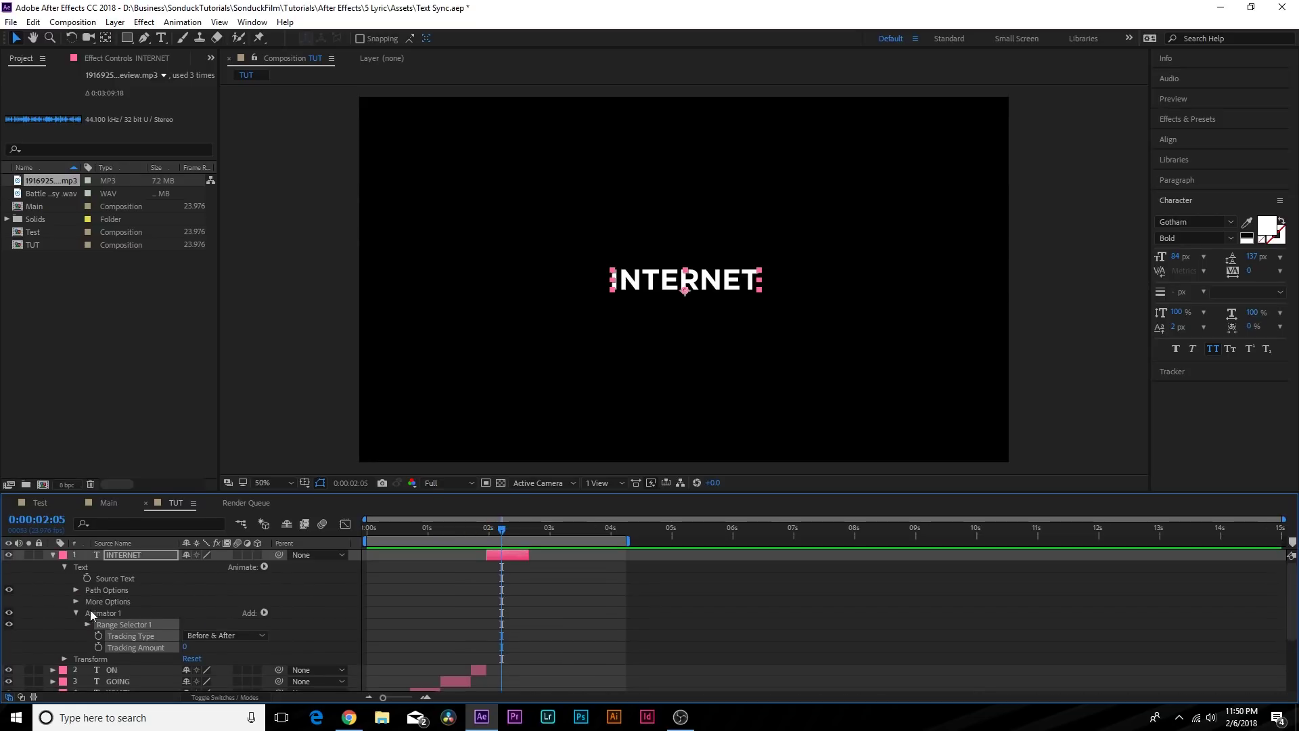
pyautogui.click(99, 644)
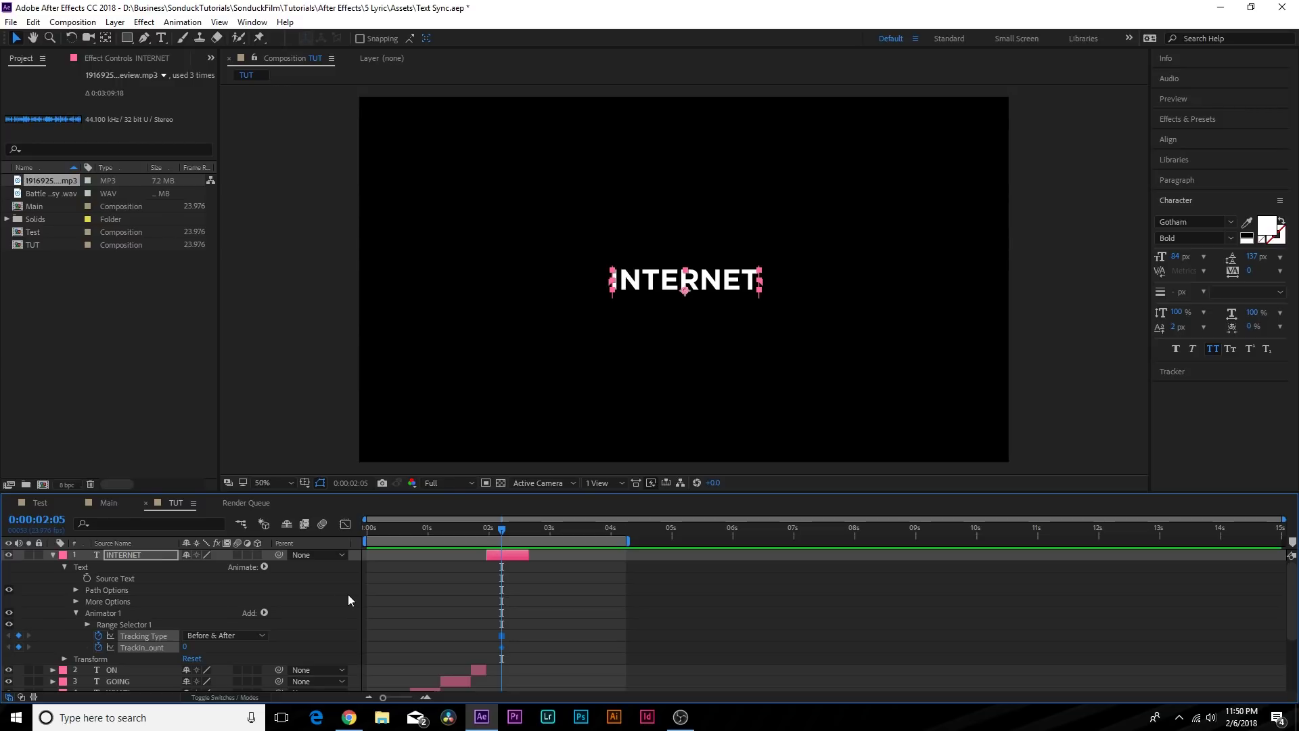
pyautogui.scroll(5, 448, 602)
pyautogui.click(498, 644)
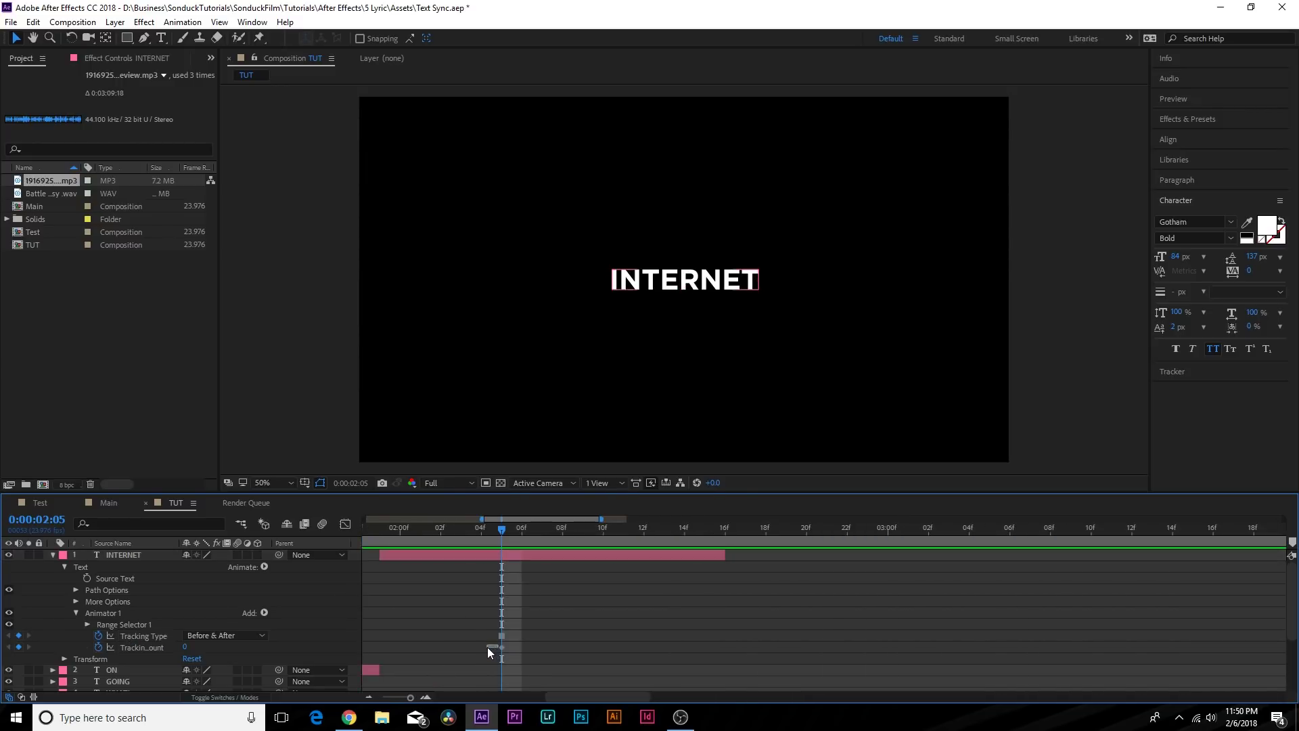
# Move INTERNET's first tracking keyframe earlier and animate Tracking Amount from 33 to 71 at 2:17
pyautogui.moveTo(499, 645); pyautogui.dragTo(488, 645)
pyautogui.moveTo(188, 648); pyautogui.dragTo(210, 647)
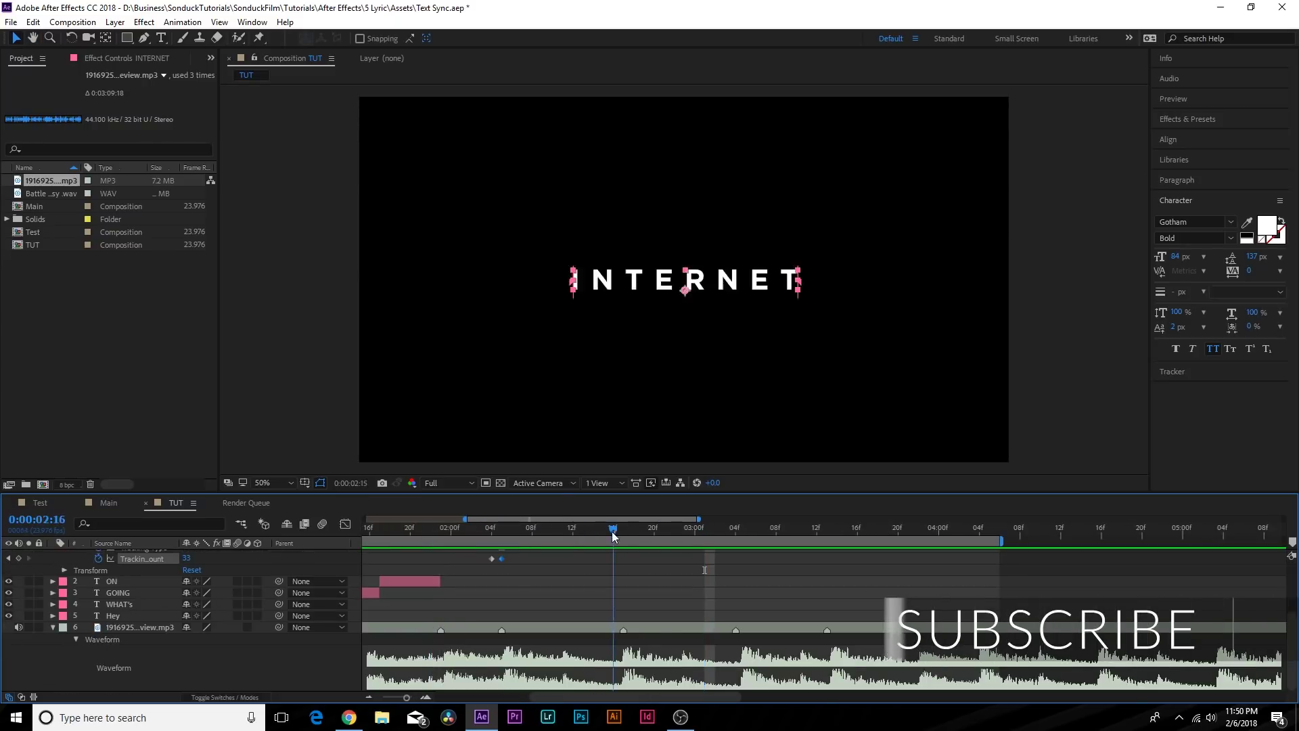
pyautogui.moveTo(612, 531); pyautogui.dragTo(621, 534)
pyautogui.scroll(3, 587, 592)
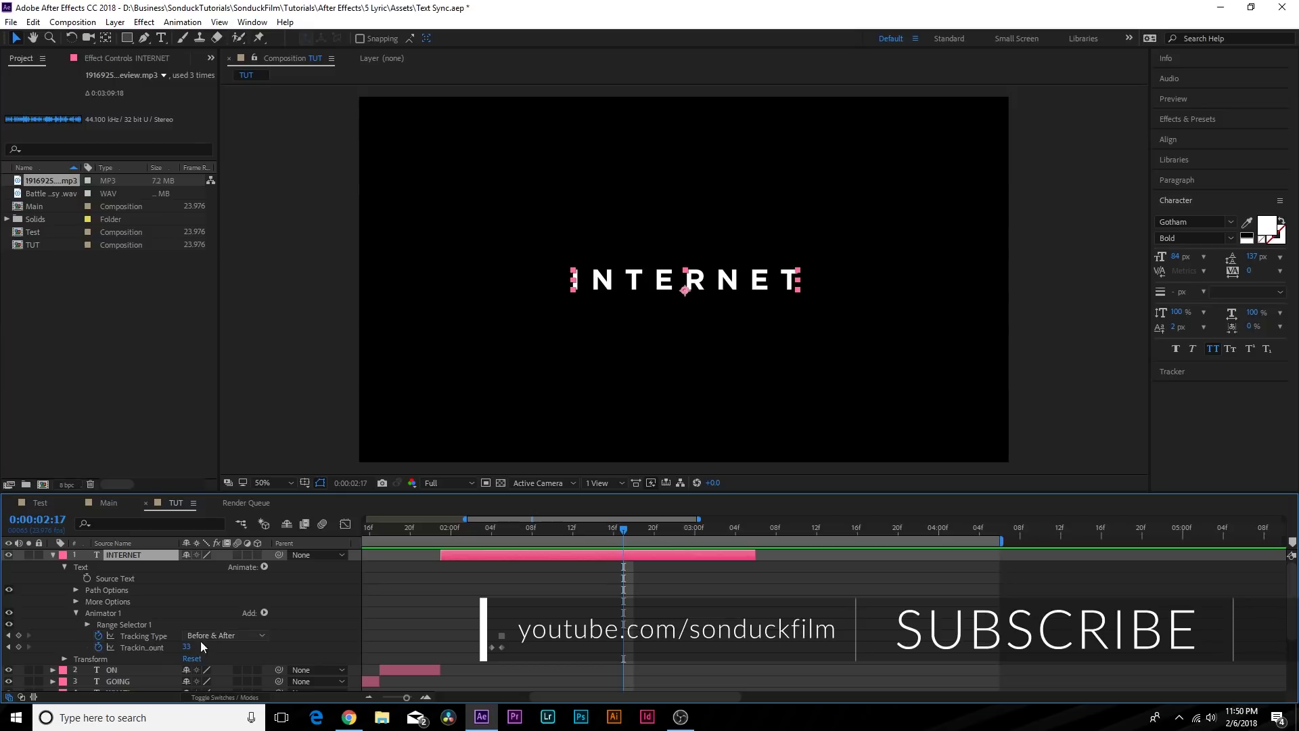
pyautogui.click(622, 647)
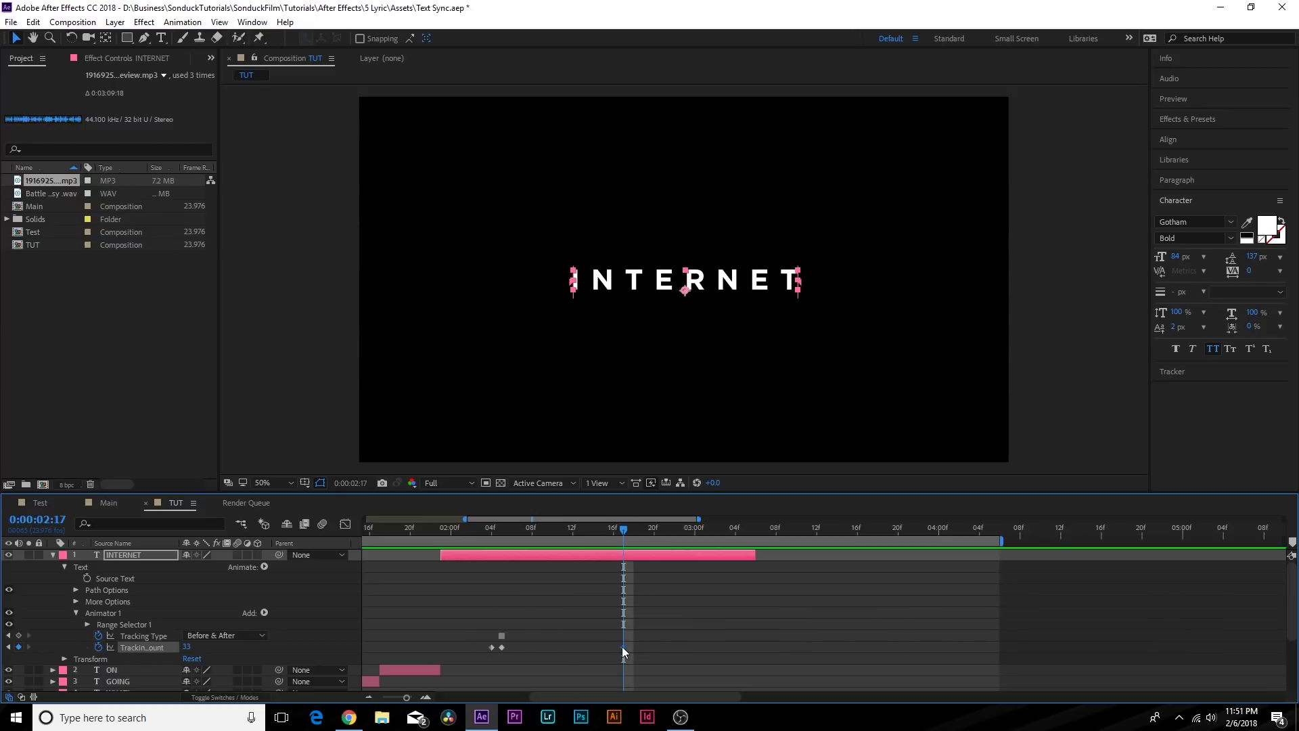
pyautogui.moveTo(186, 647); pyautogui.dragTo(214, 650)
pyautogui.scroll(-3, 721, 575)
pyautogui.moveTo(704, 527); pyautogui.dragTo(736, 558)
pyautogui.scroll(3, 748, 578)
# Show only INTERNET's animated properties, zoom the timeline out and preview the letter spread
pyautogui.press('u')
pyautogui.press(';')
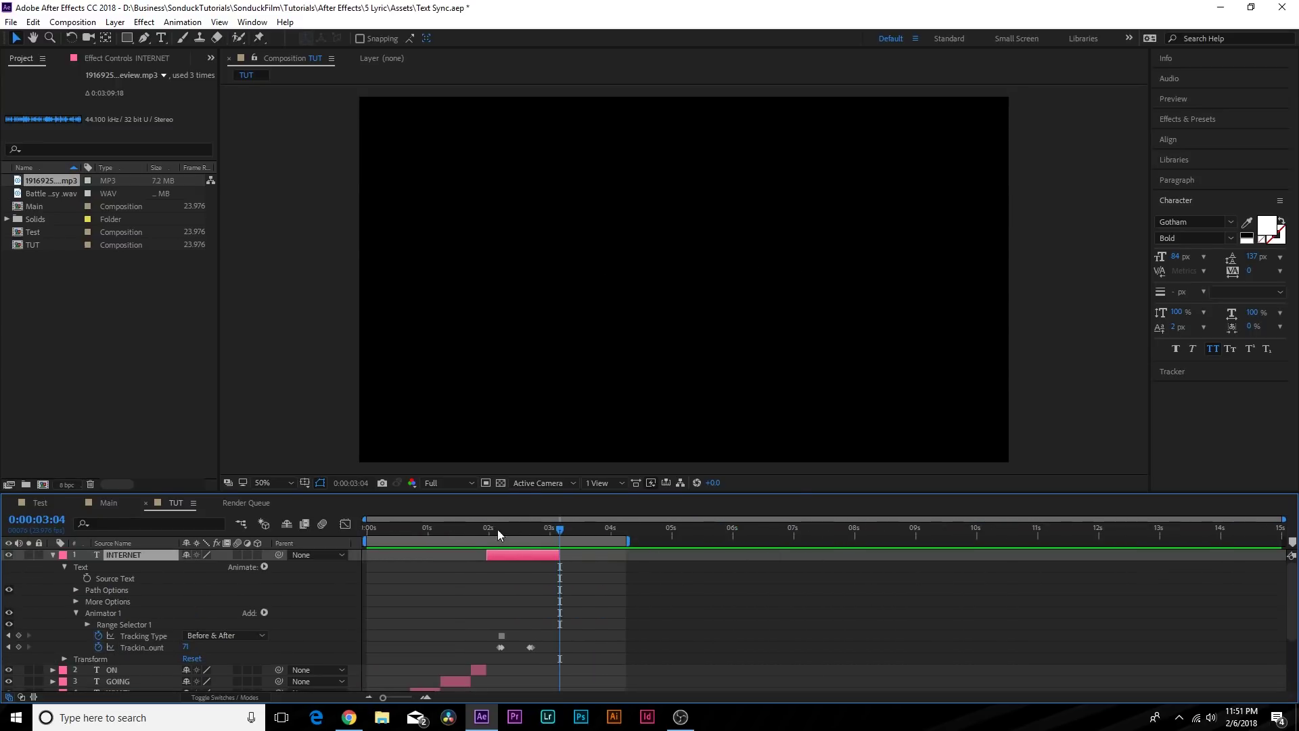
pyautogui.press('space')
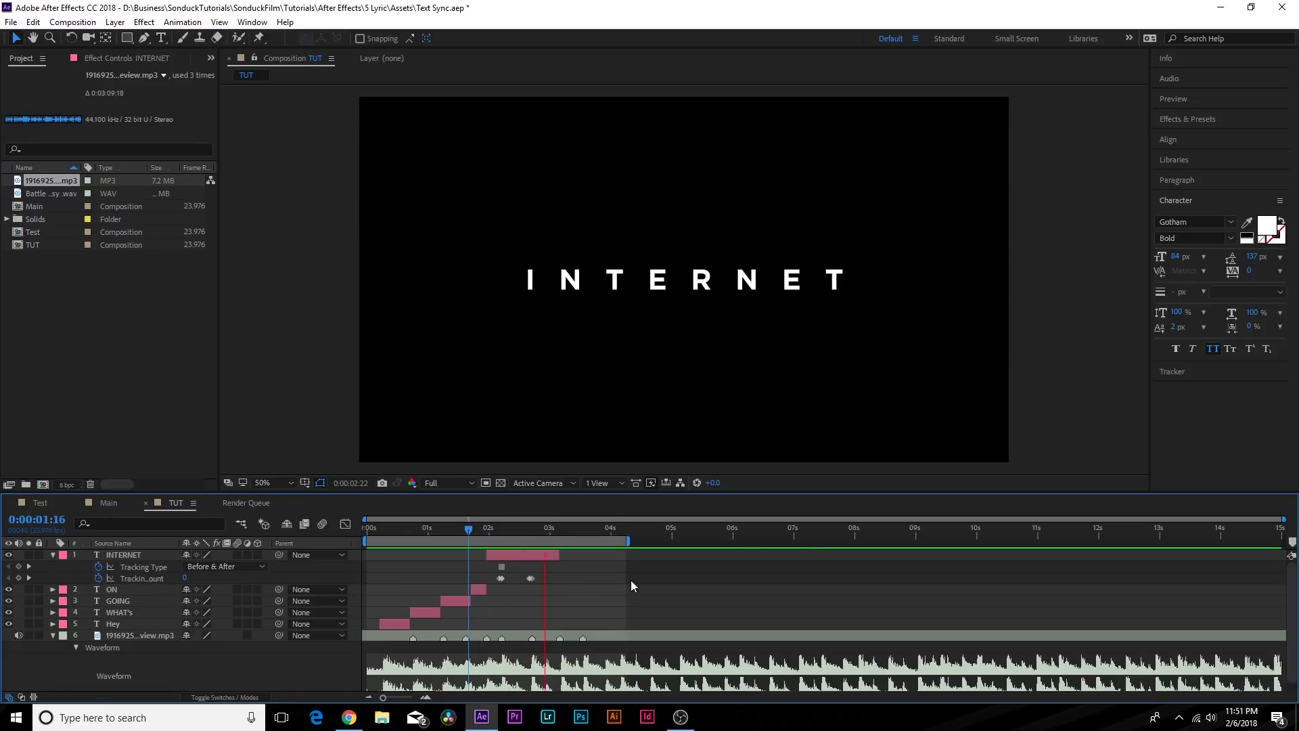
# Select INTERNET, reveal its Scale and set a starting Scale keyframe at 100%
pyautogui.moveTo(525, 528); pyautogui.dragTo(532, 534)
pyautogui.click(534, 554)
pyautogui.press('u')
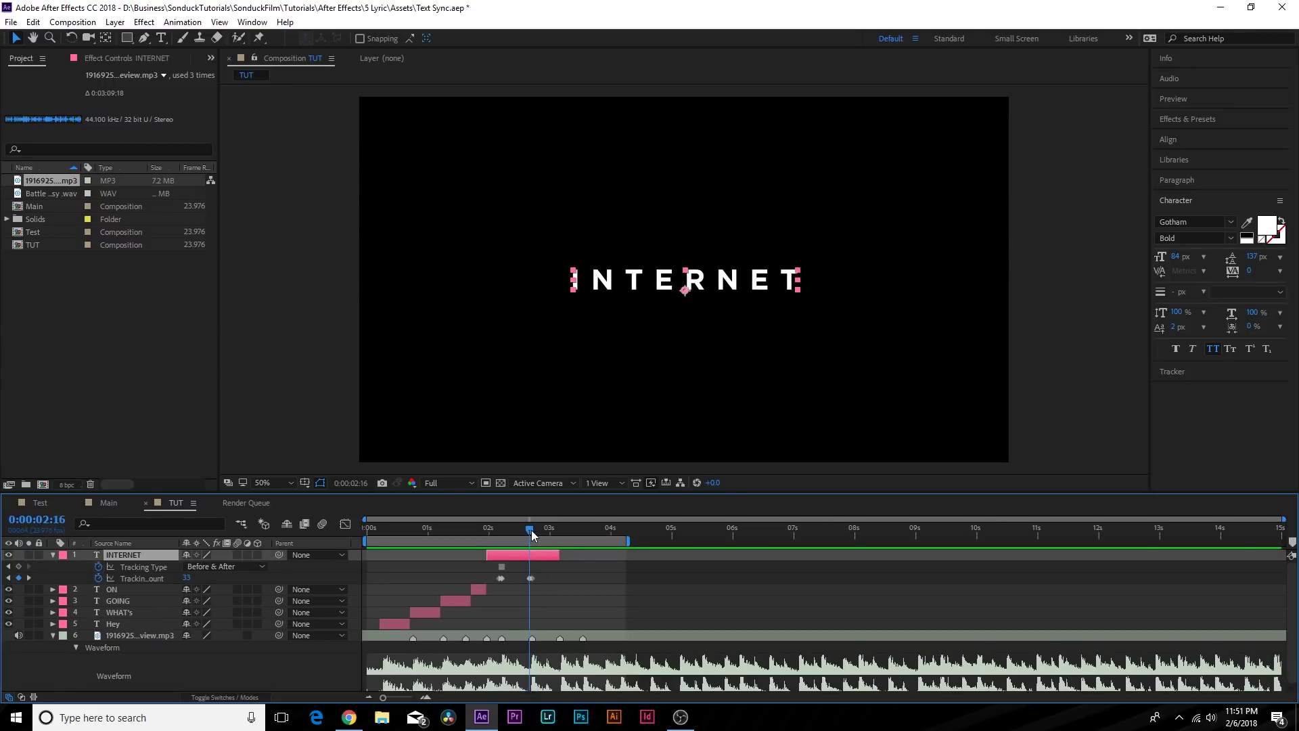
pyautogui.press('=')
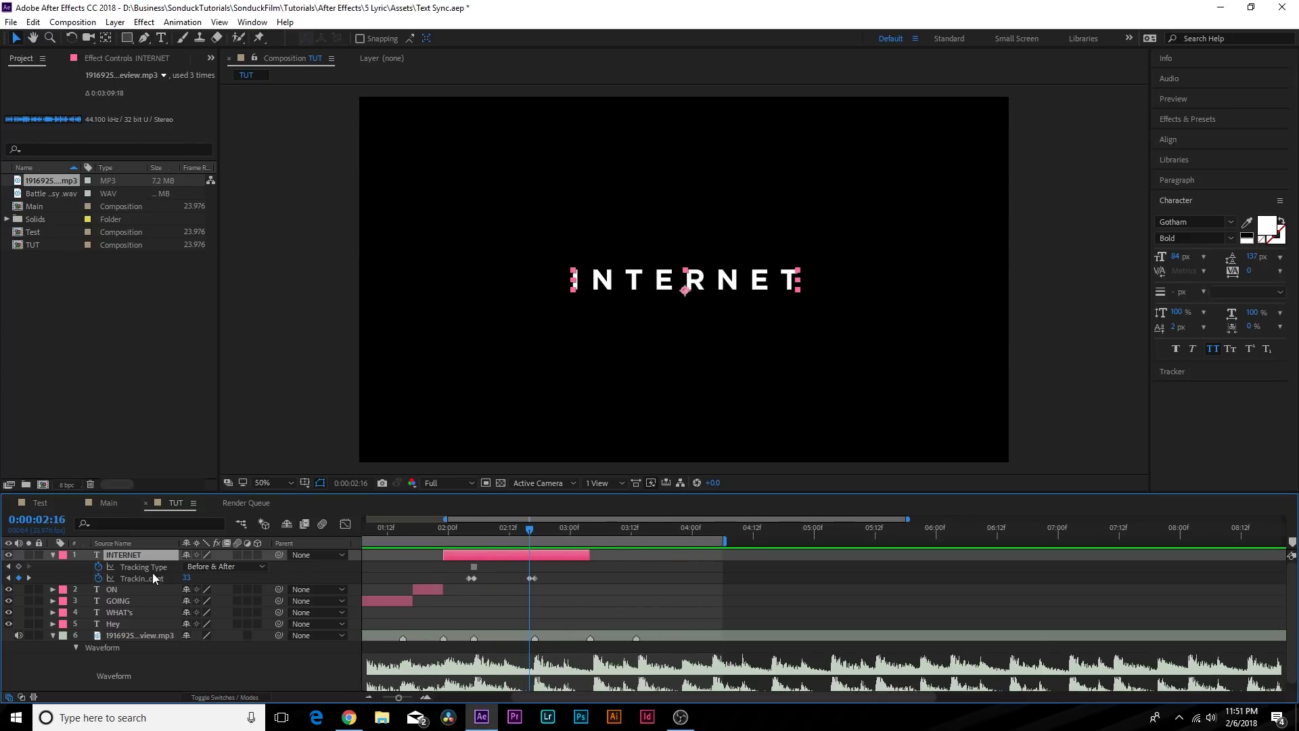
pyautogui.hotkey('shift', 's')
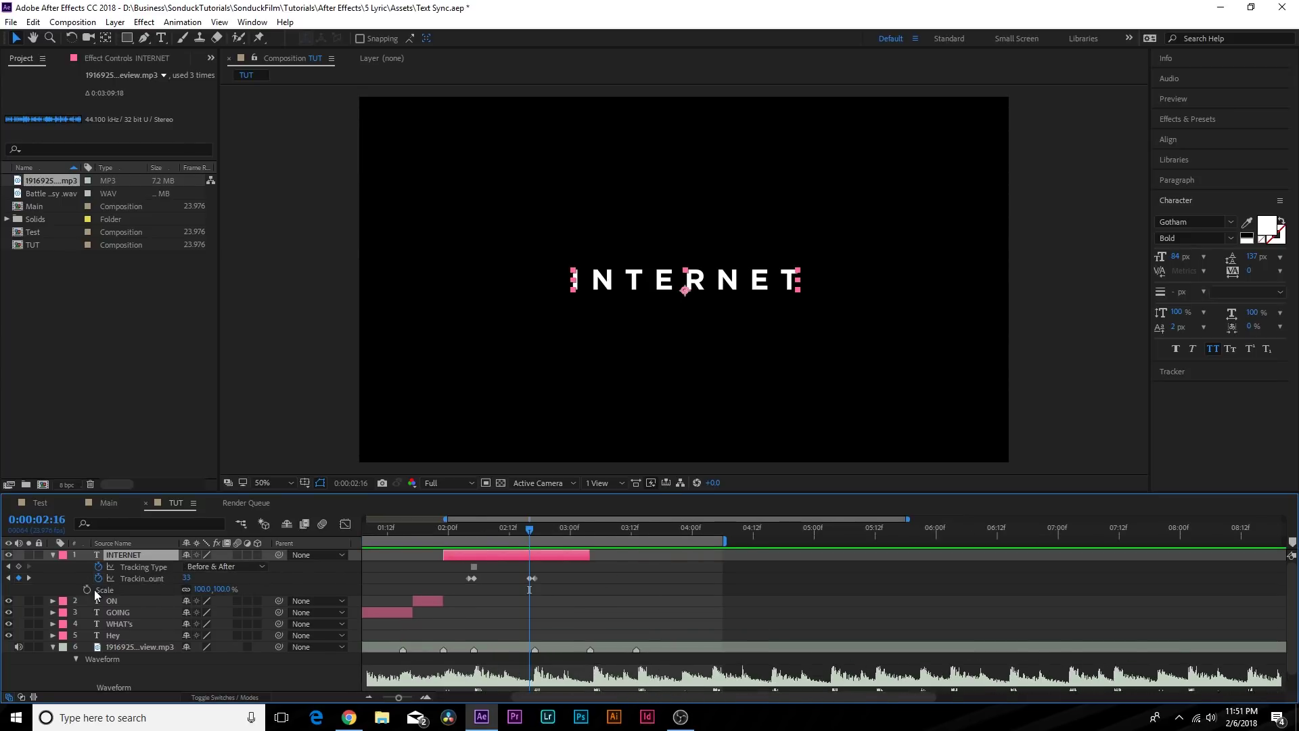
pyautogui.click(86, 589)
# Scale INTERNET up to 123% at 2:17, replacing the 130% attempt
pyautogui.moveTo(531, 535); pyautogui.dragTo(537, 535)
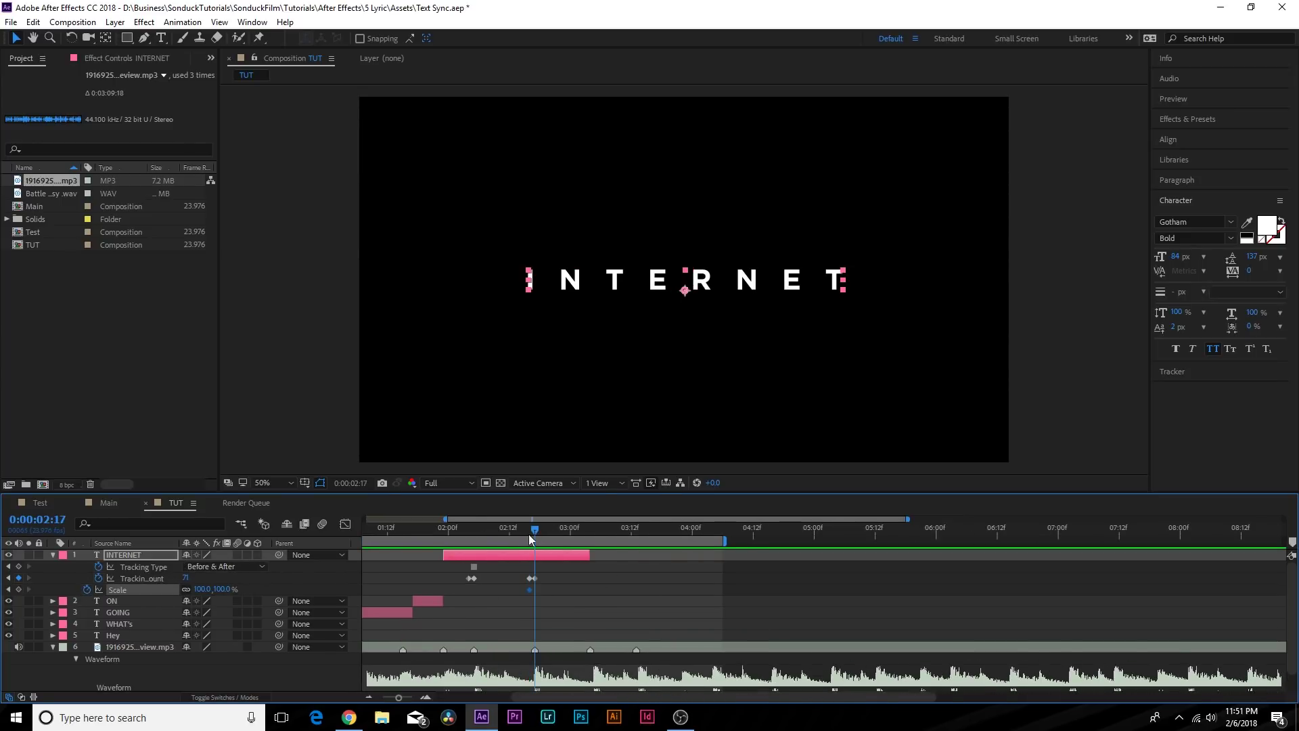
pyautogui.moveTo(203, 589); pyautogui.dragTo(224, 587)
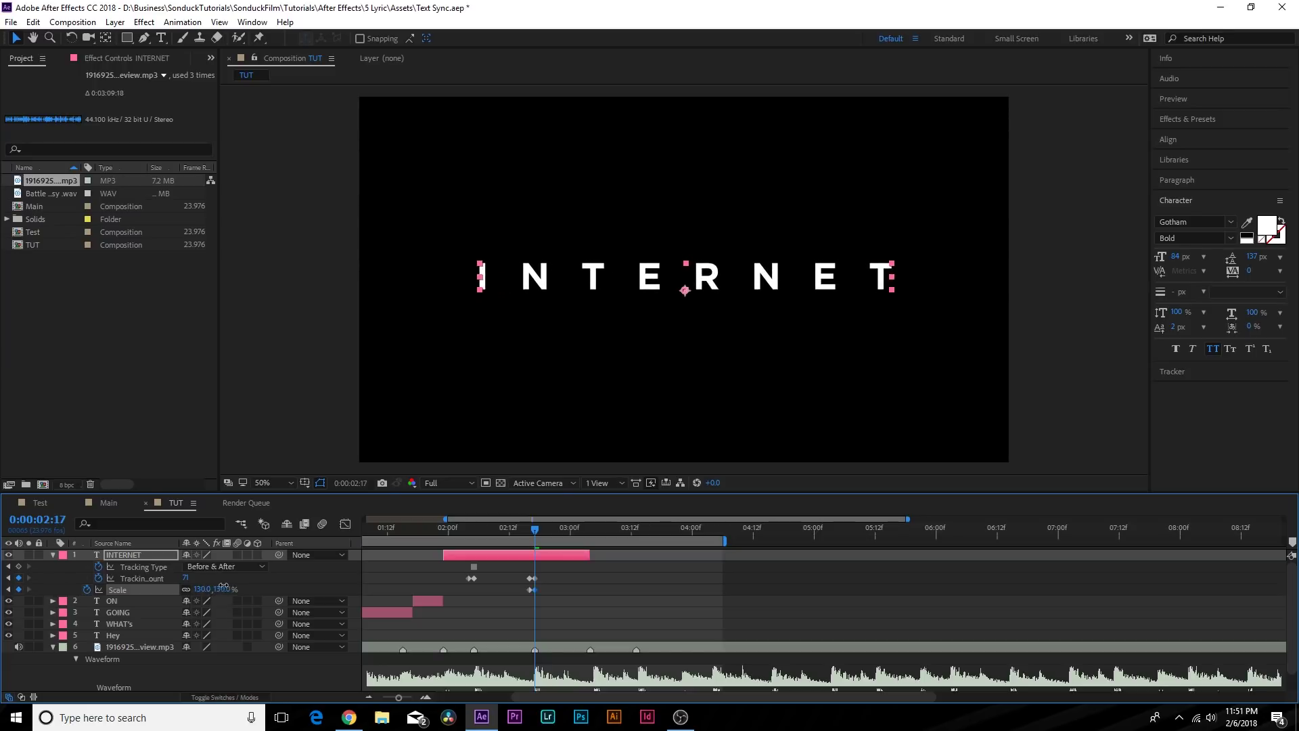
pyautogui.hotkey('ctrl', 'z')
pyautogui.click(105, 38)
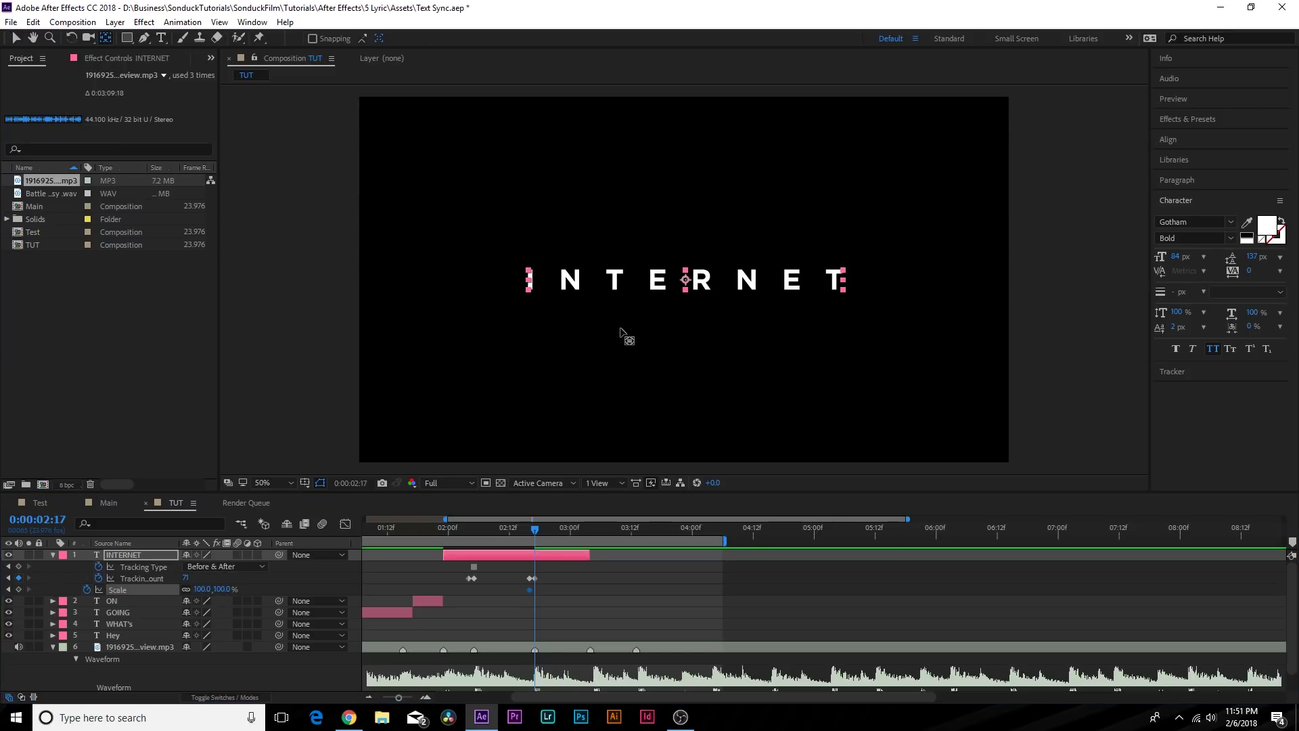
pyautogui.moveTo(203, 589); pyautogui.dragTo(223, 588)
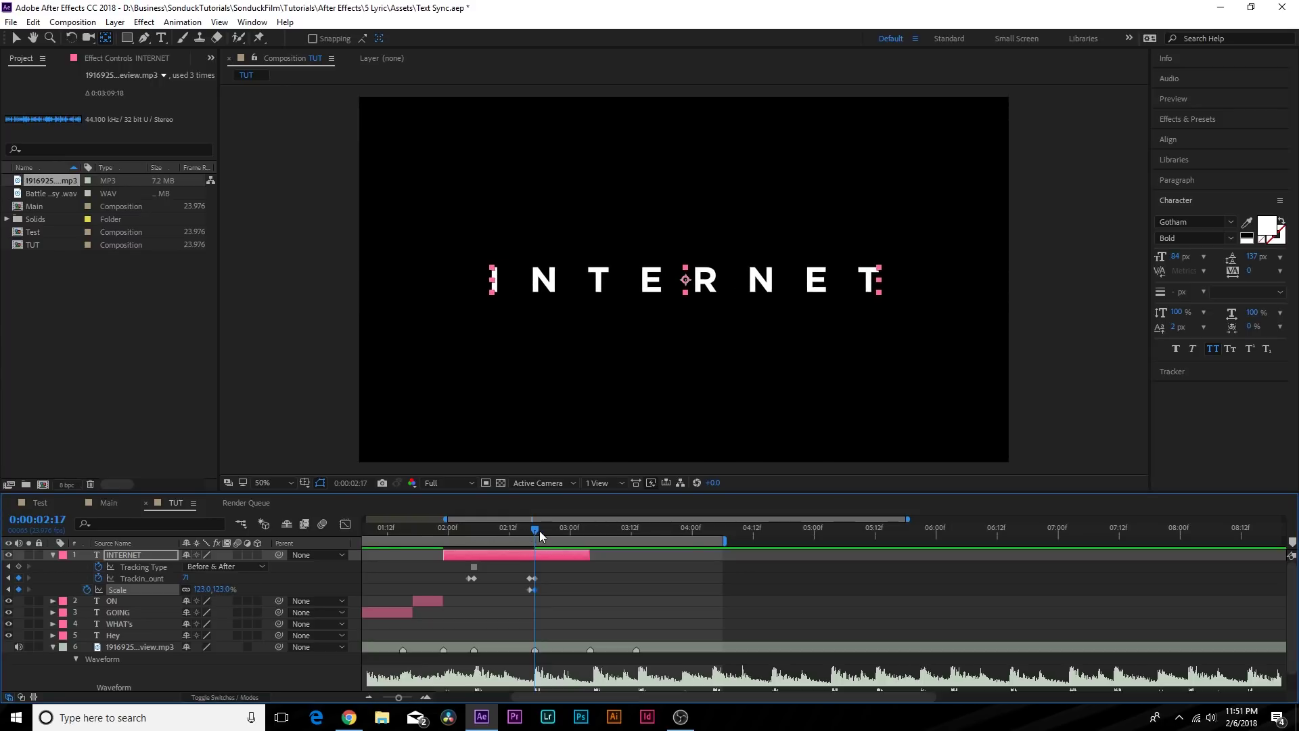
# Scrub back and preview INTERNET's scale and tracking animation from 1:21
pyautogui.moveTo(575, 544); pyautogui.dragTo(434, 545)
pyautogui.press('-')
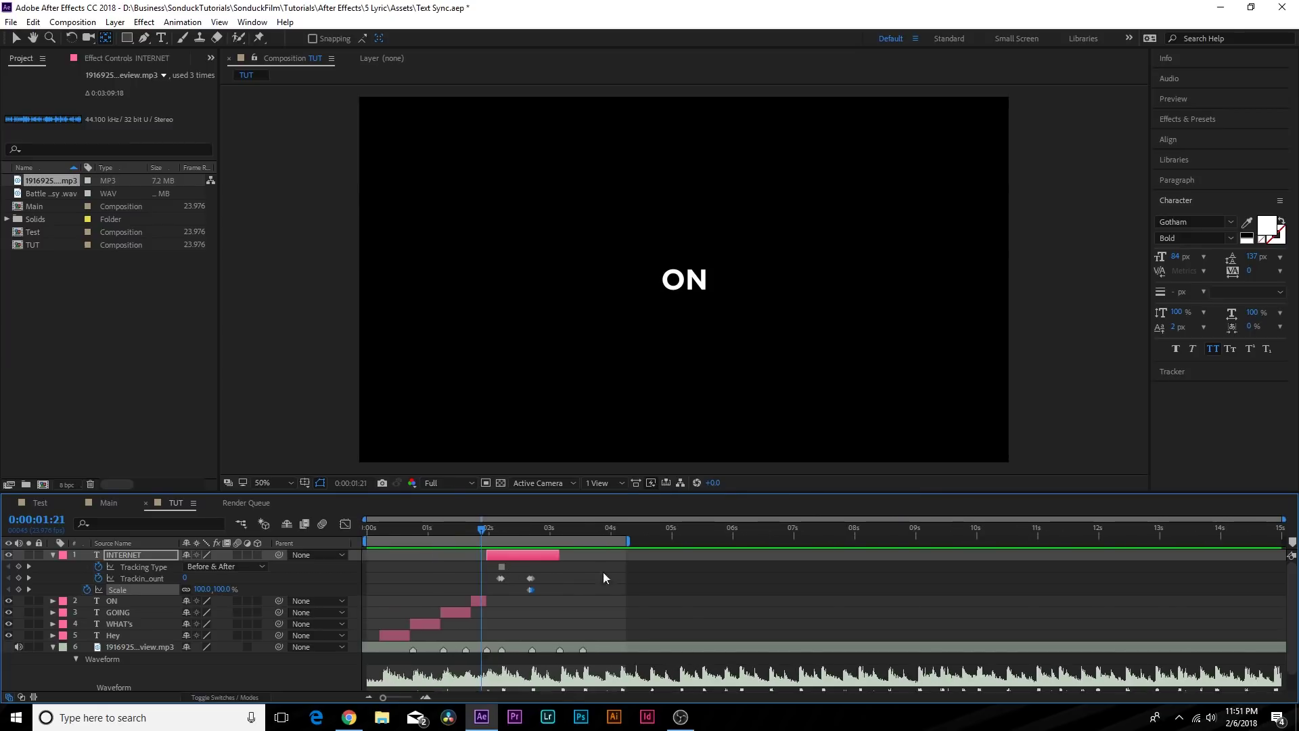
pyautogui.press('space')
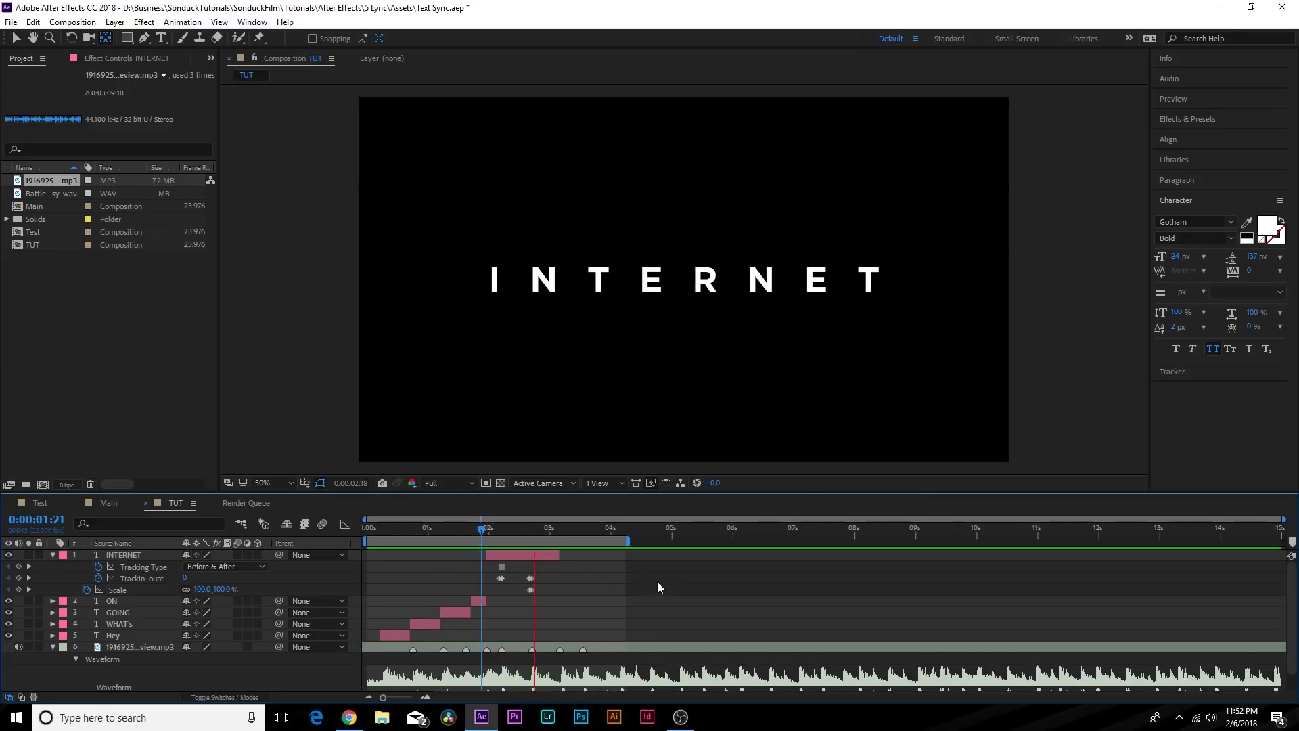
# Collapse INTERNET's properties and move the current time to 3:03
pyautogui.click(554, 529)
pyautogui.press('u')
pyautogui.click(575, 564)
pyautogui.click(632, 572)
pyautogui.press('v')
pyautogui.moveTo(553, 529); pyautogui.dragTo(560, 531)
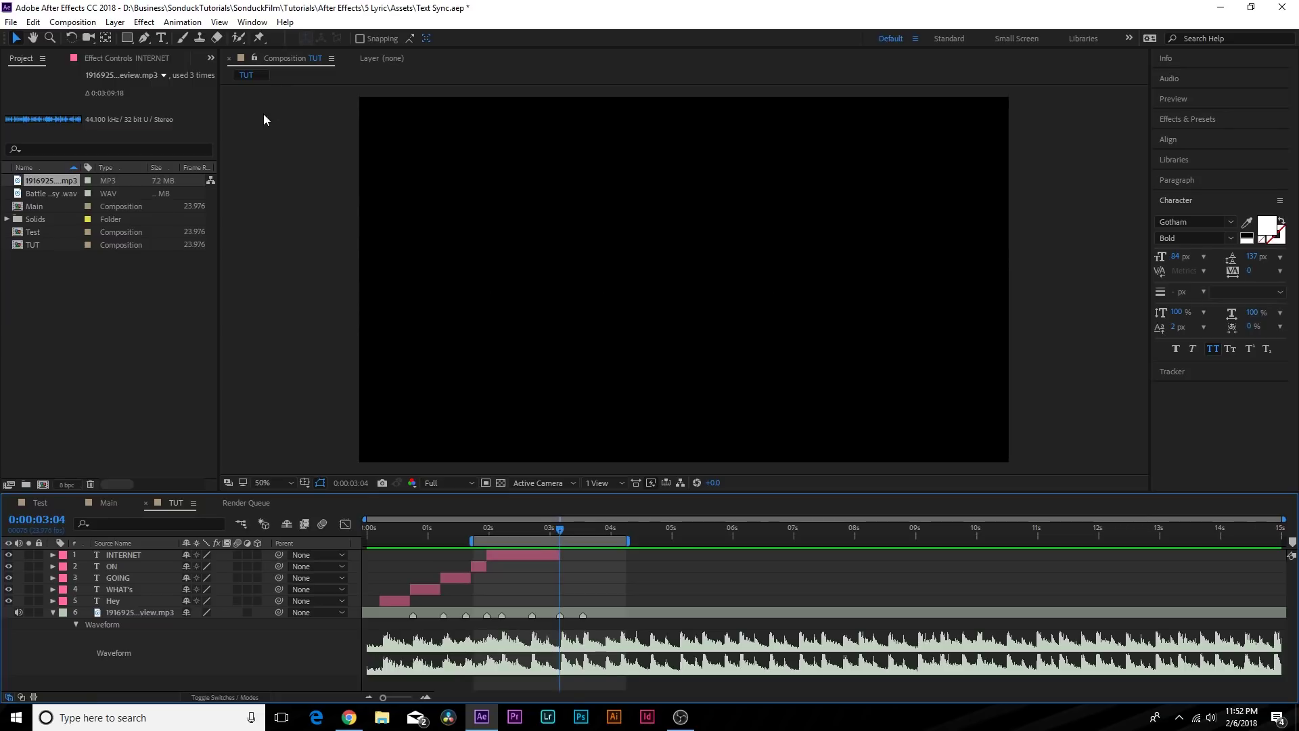
pyautogui.click(161, 38)
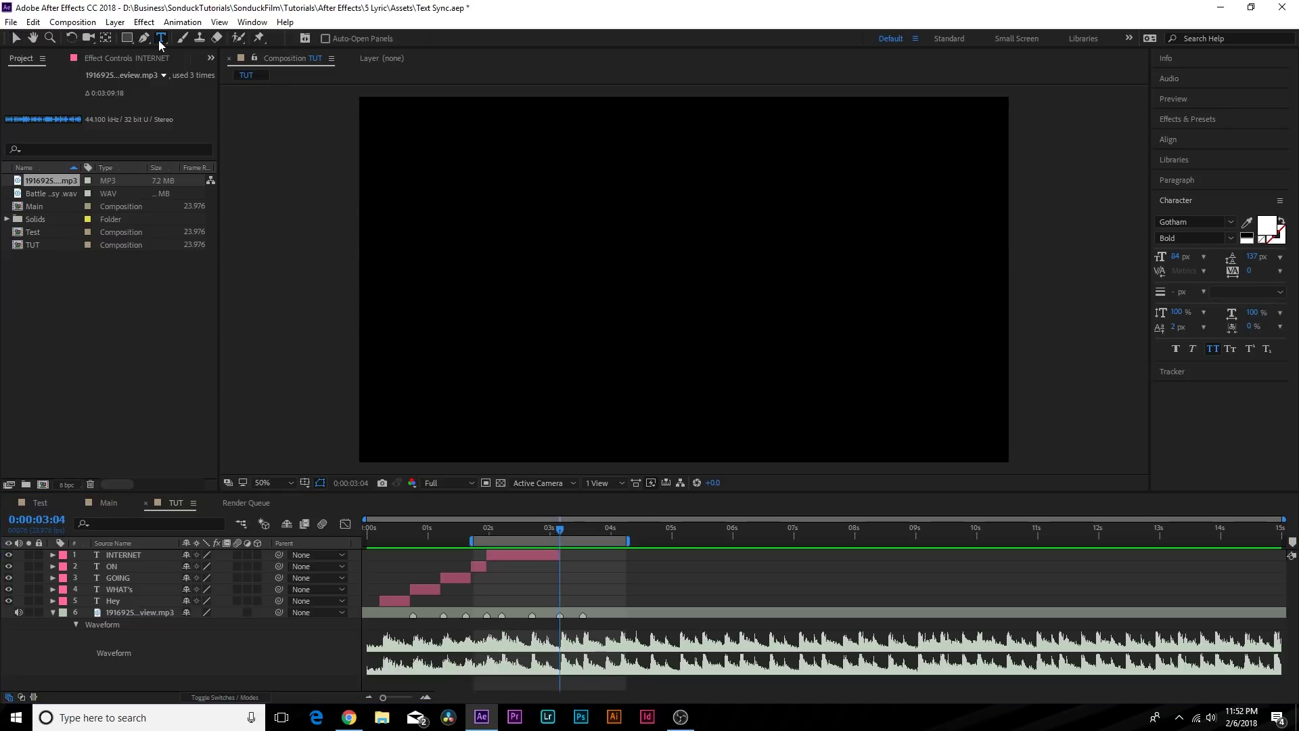
pyautogui.click(666, 281)
pyautogui.write('JOSH NOEL FROM')
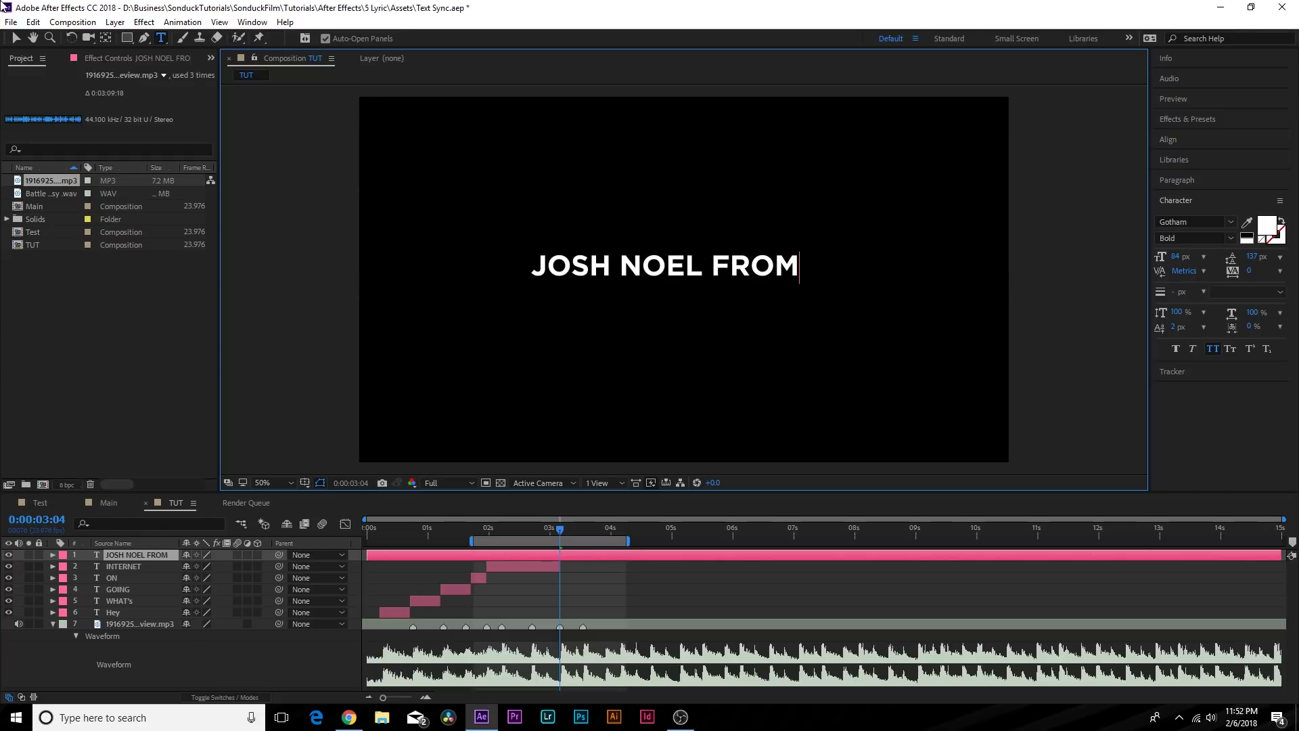
pyautogui.click(16, 40)
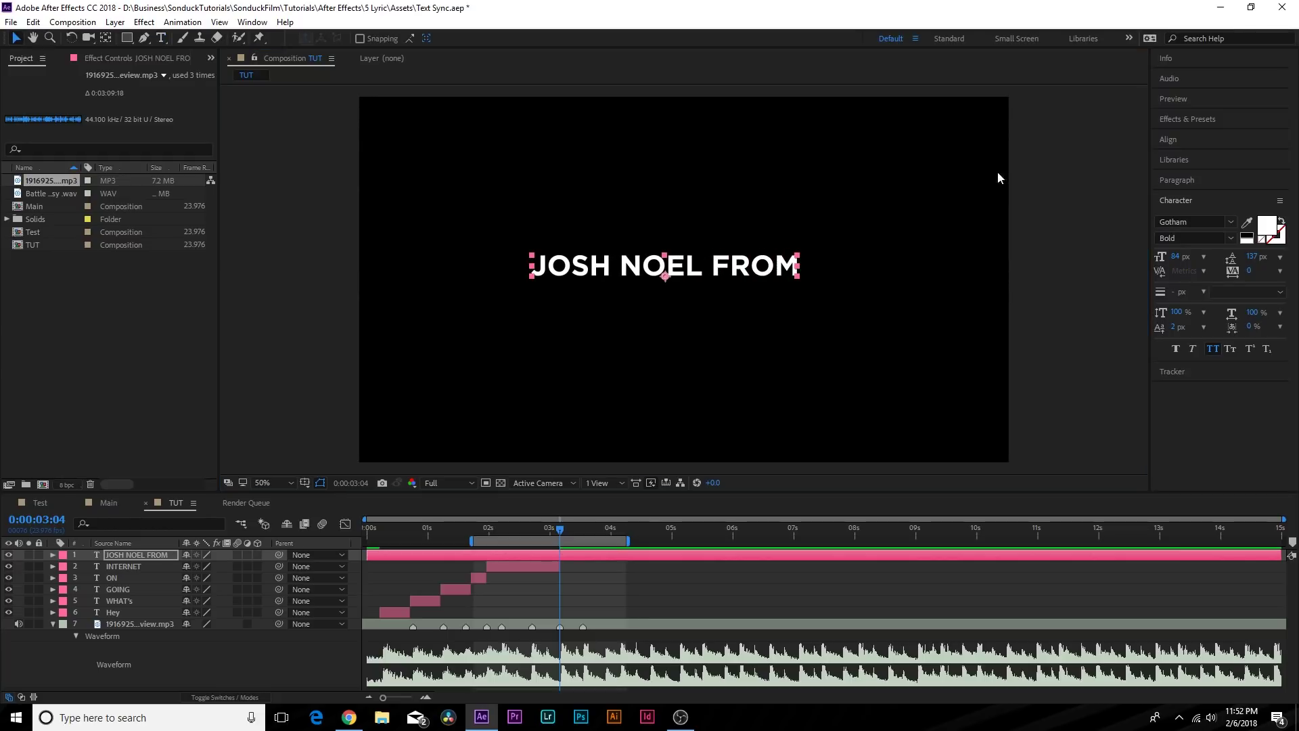
pyautogui.click(1184, 140)
pyautogui.click(1187, 173)
pyautogui.click(1256, 173)
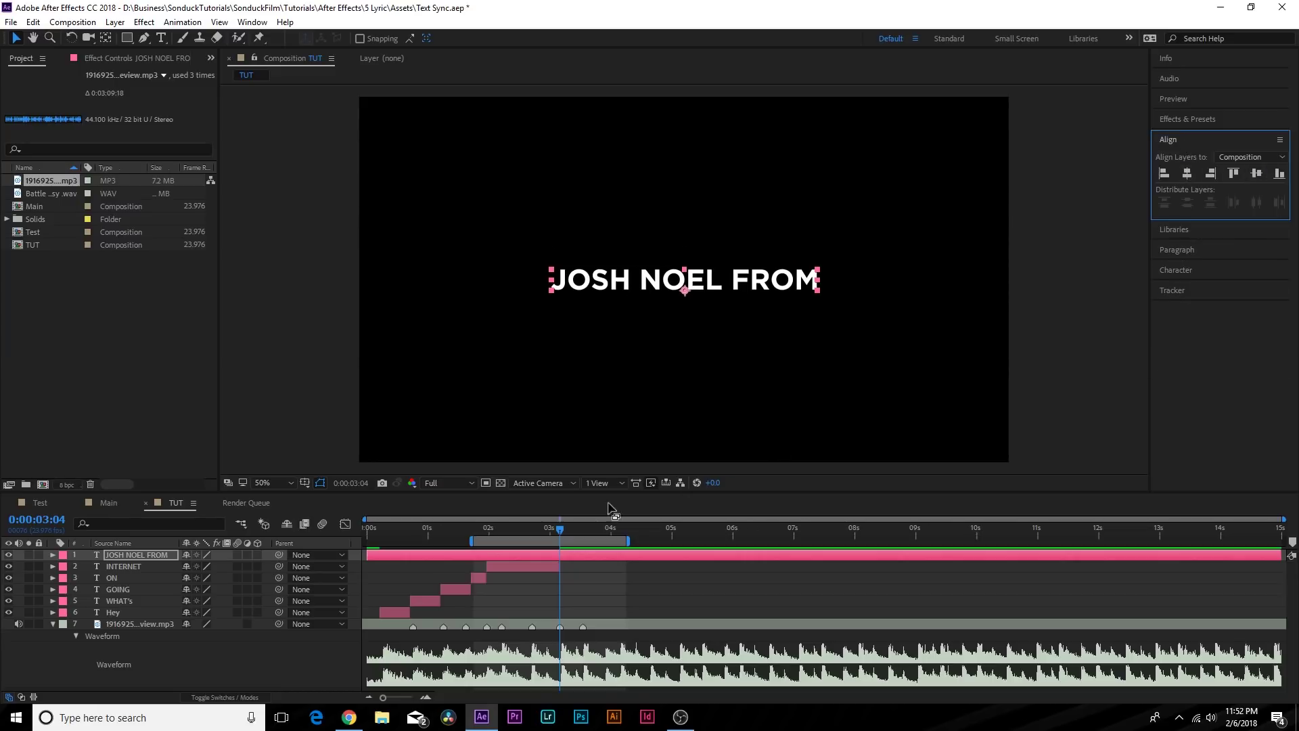
pyautogui.moveTo(367, 555); pyautogui.dragTo(557, 561)
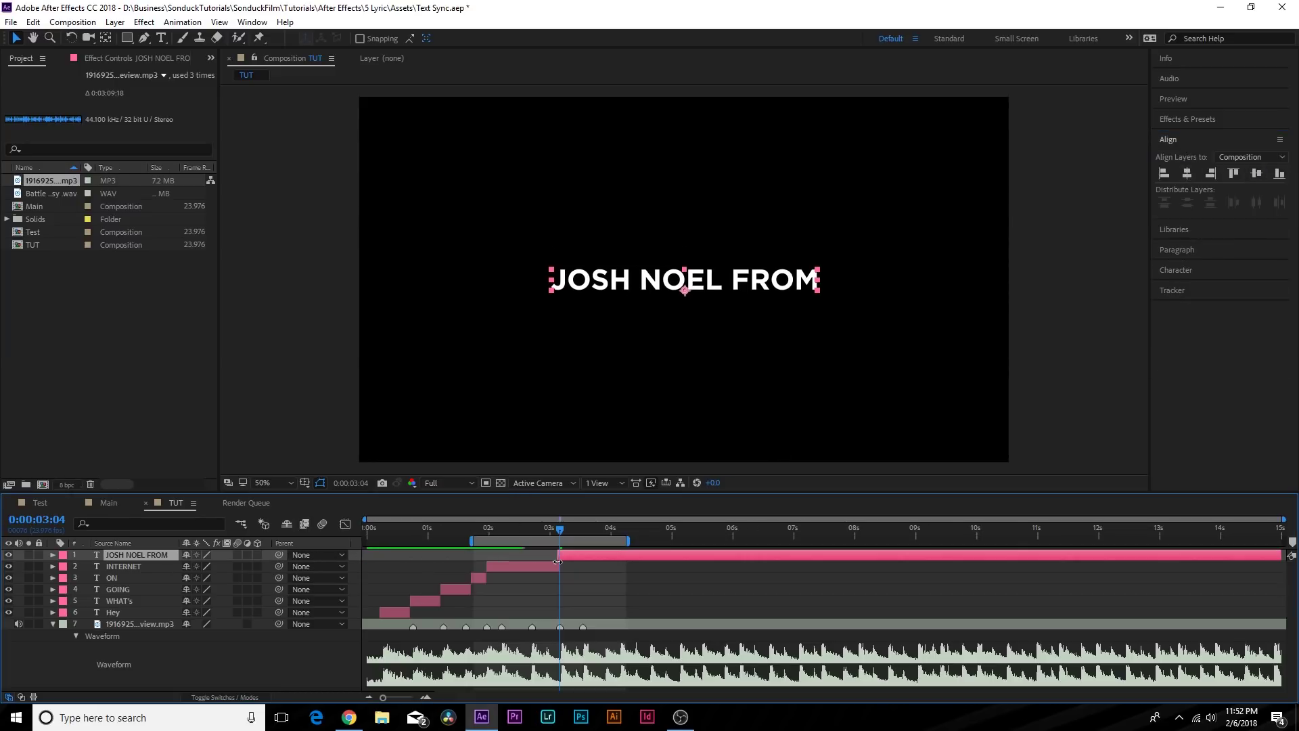
pyautogui.click(52, 555)
pyautogui.click(264, 567)
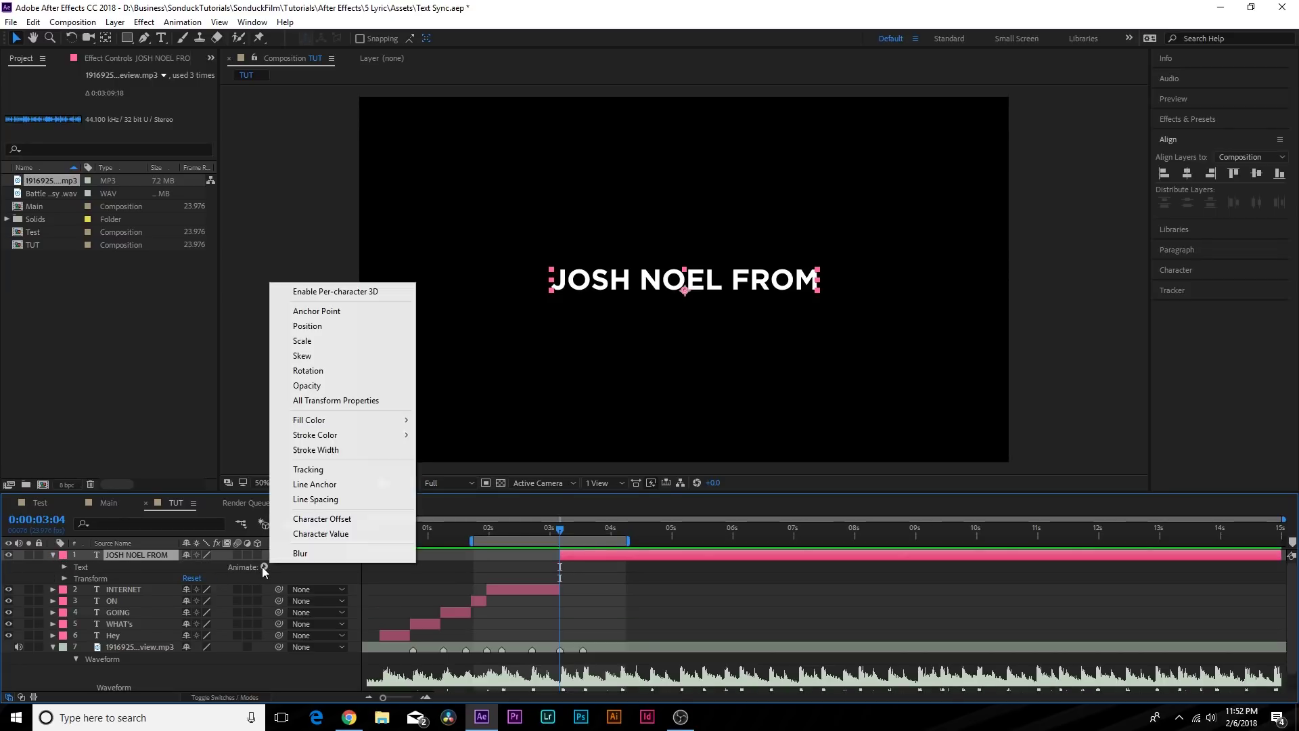
# Add an Opacity animator and keyframe range Start from 0% at 3:04 to 100% at 4:04
pyautogui.click(308, 385)
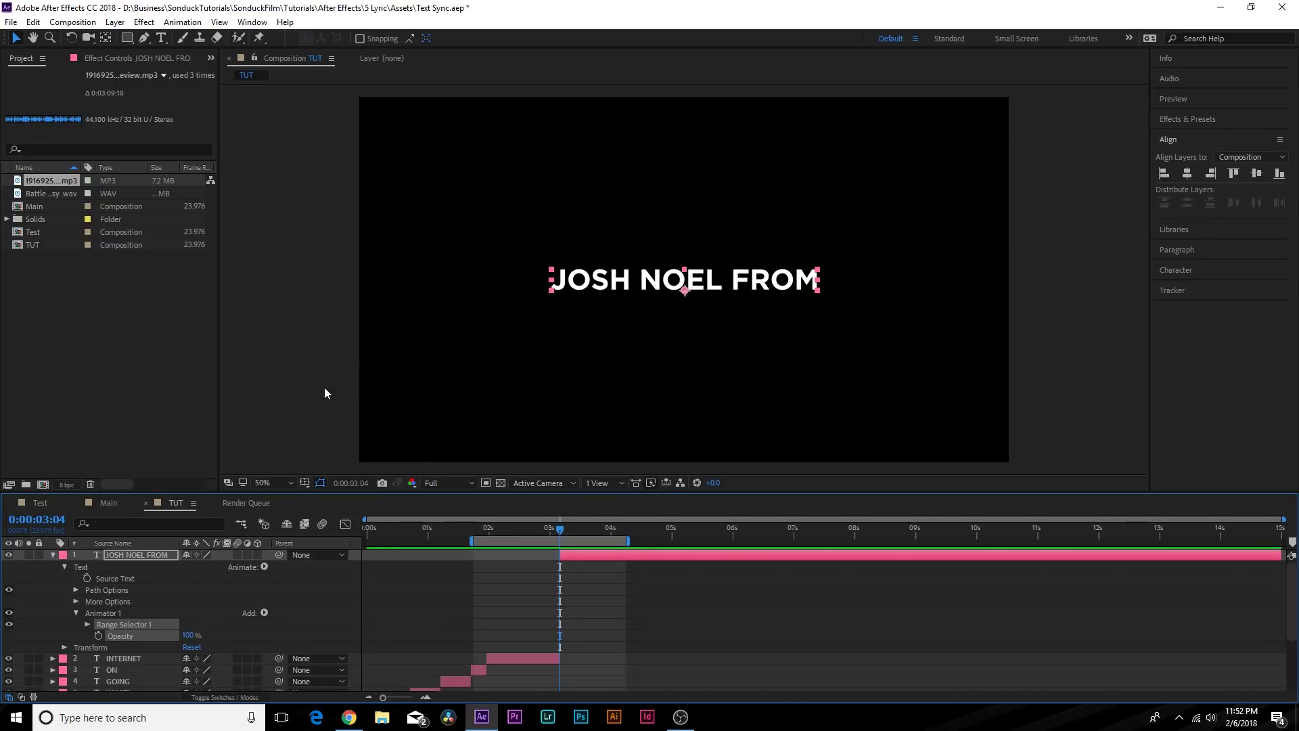
pyautogui.click(88, 625)
pyautogui.click(88, 625)
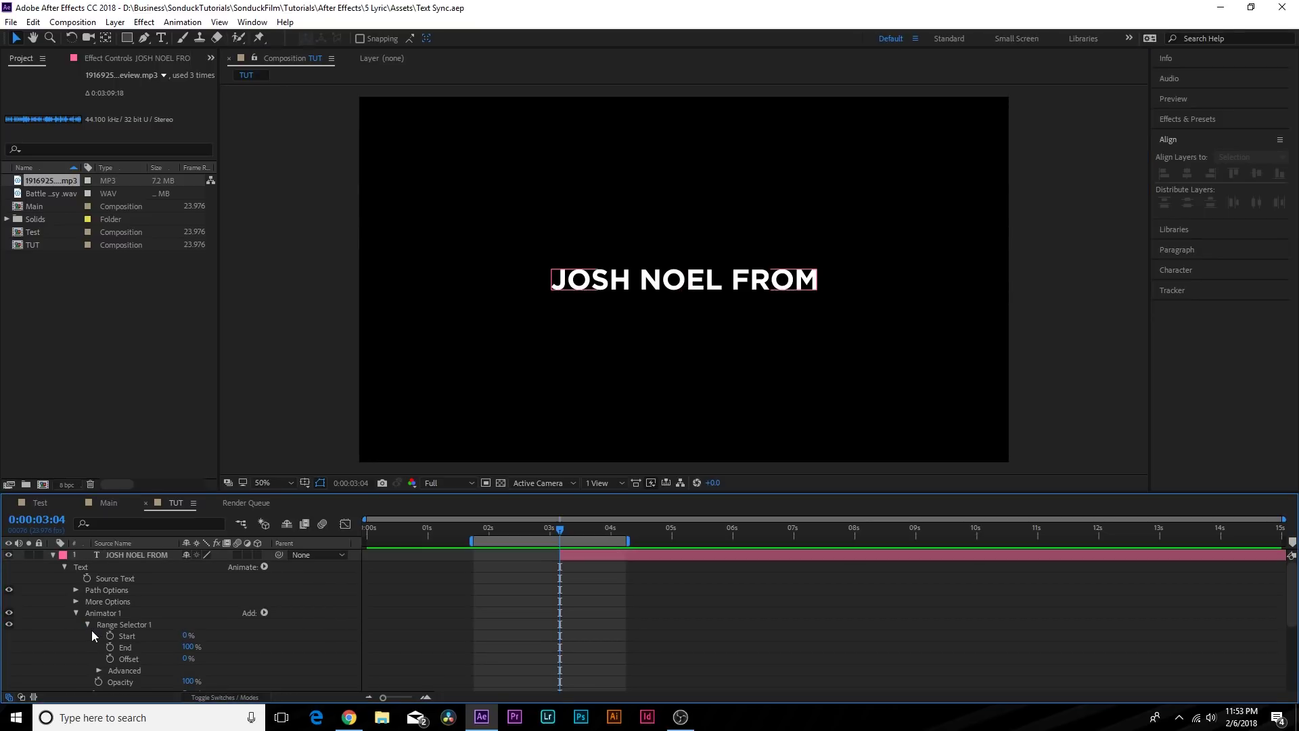
pyautogui.click(111, 635)
pyautogui.click(582, 529)
pyautogui.moveTo(585, 534); pyautogui.dragTo(625, 533)
pyautogui.scroll(-4, 600, 583)
pyautogui.scroll(4, 575, 581)
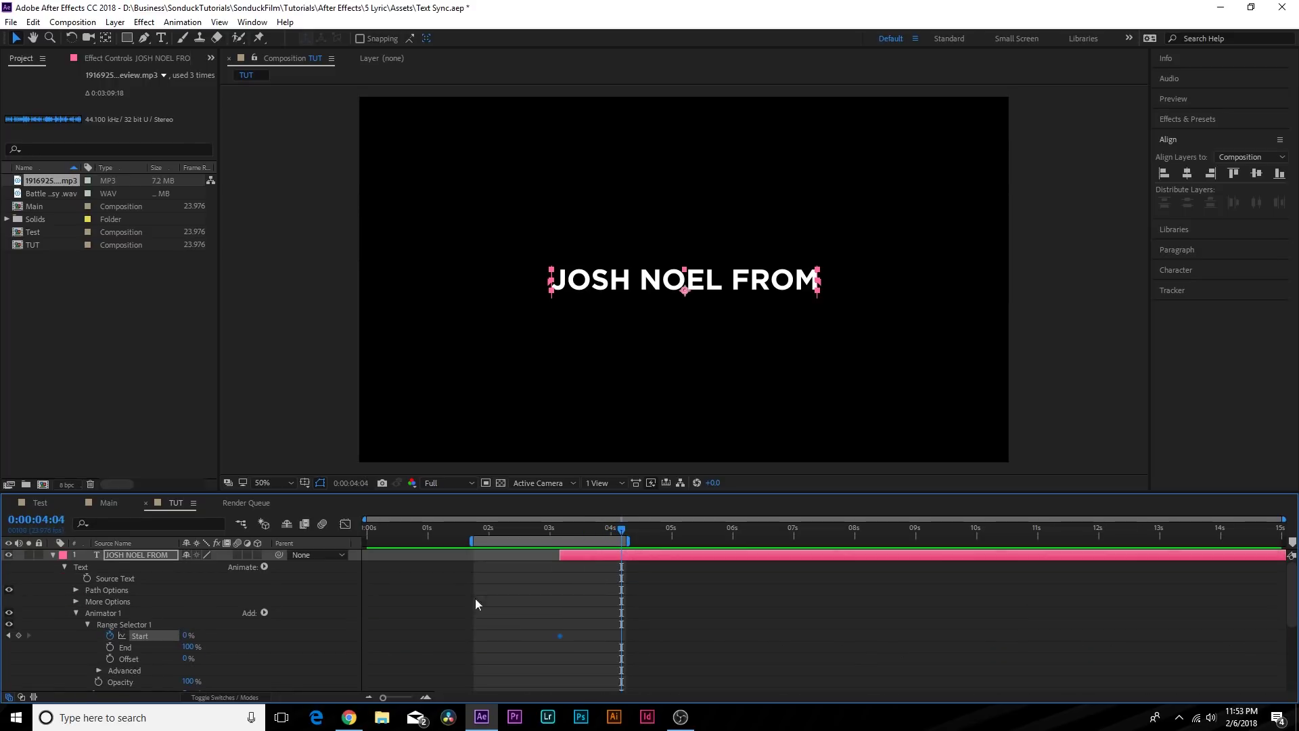
pyautogui.moveTo(186, 640); pyautogui.dragTo(320, 654)
# Set animator Opacity 0%, Smoothness 0%, Based On Words, and mark the preview start where GOING shows
pyautogui.moveTo(186, 682); pyautogui.dragTo(162, 675)
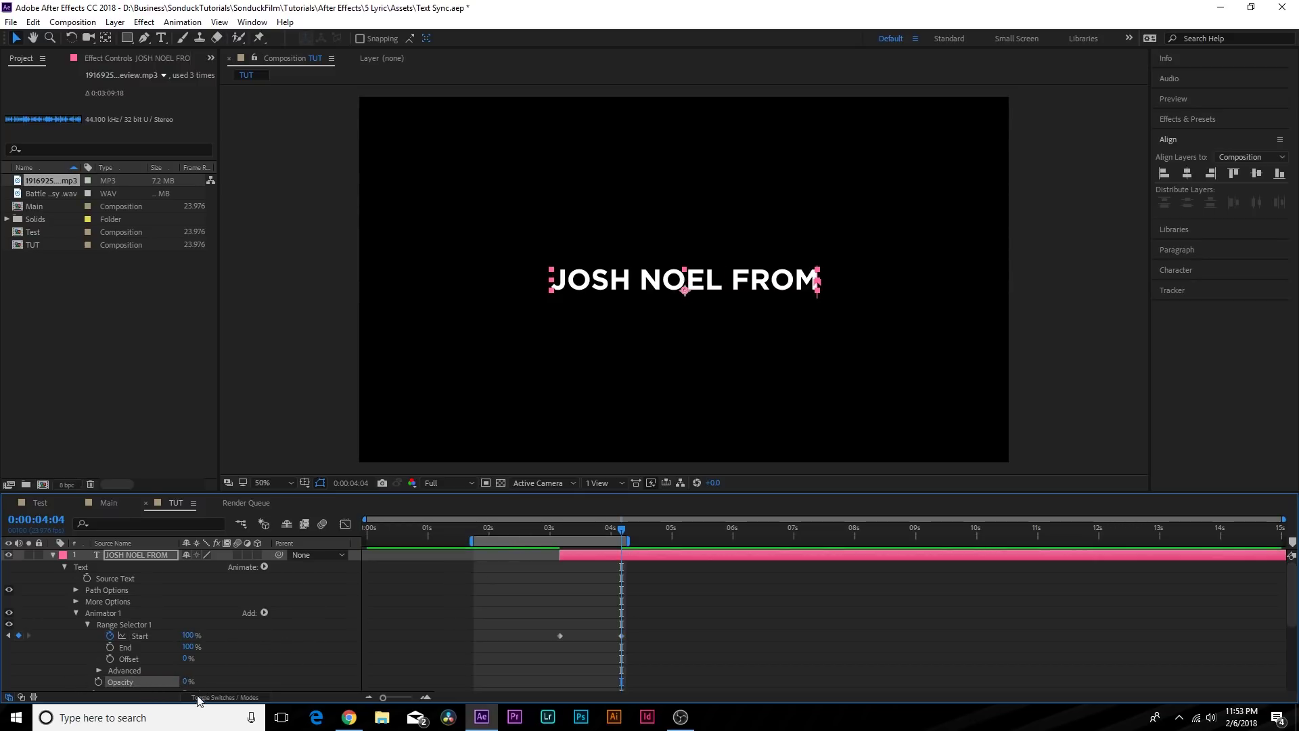
pyautogui.click(99, 670)
pyautogui.scroll(-2, 135, 649)
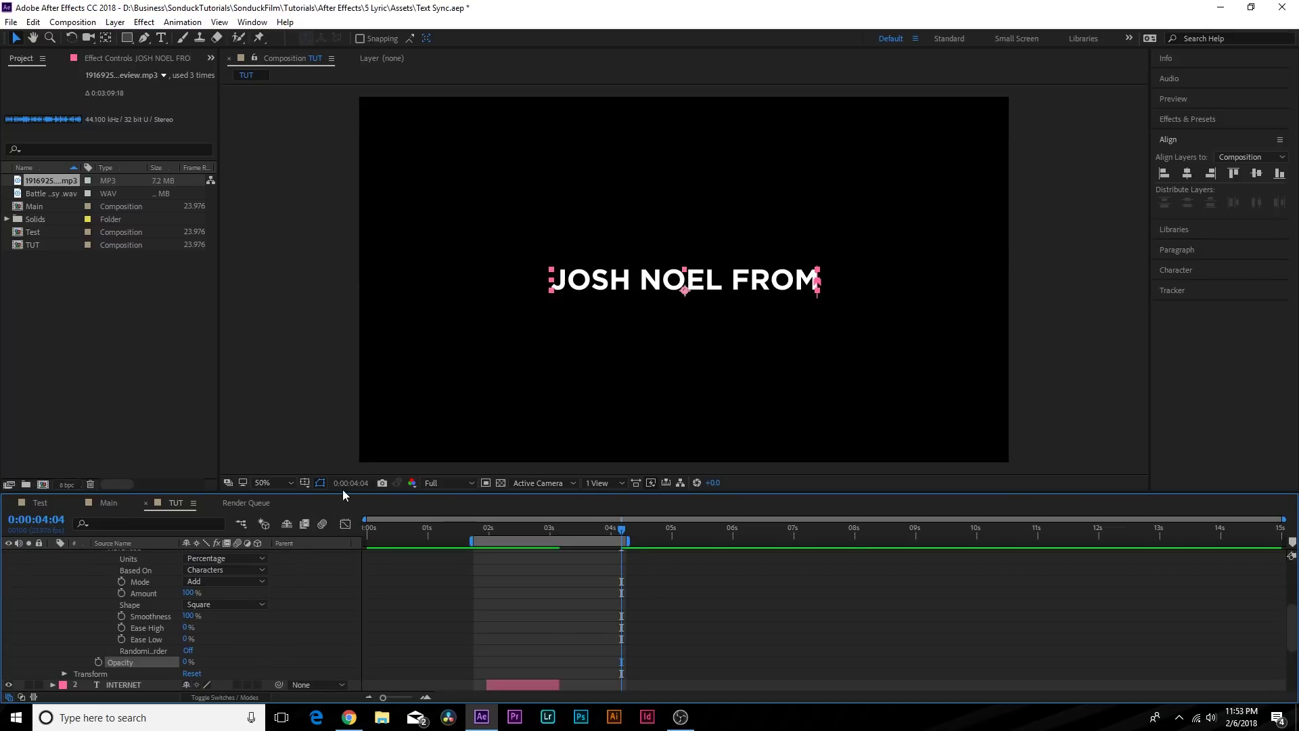
pyautogui.moveTo(343, 494); pyautogui.dragTo(343, 400)
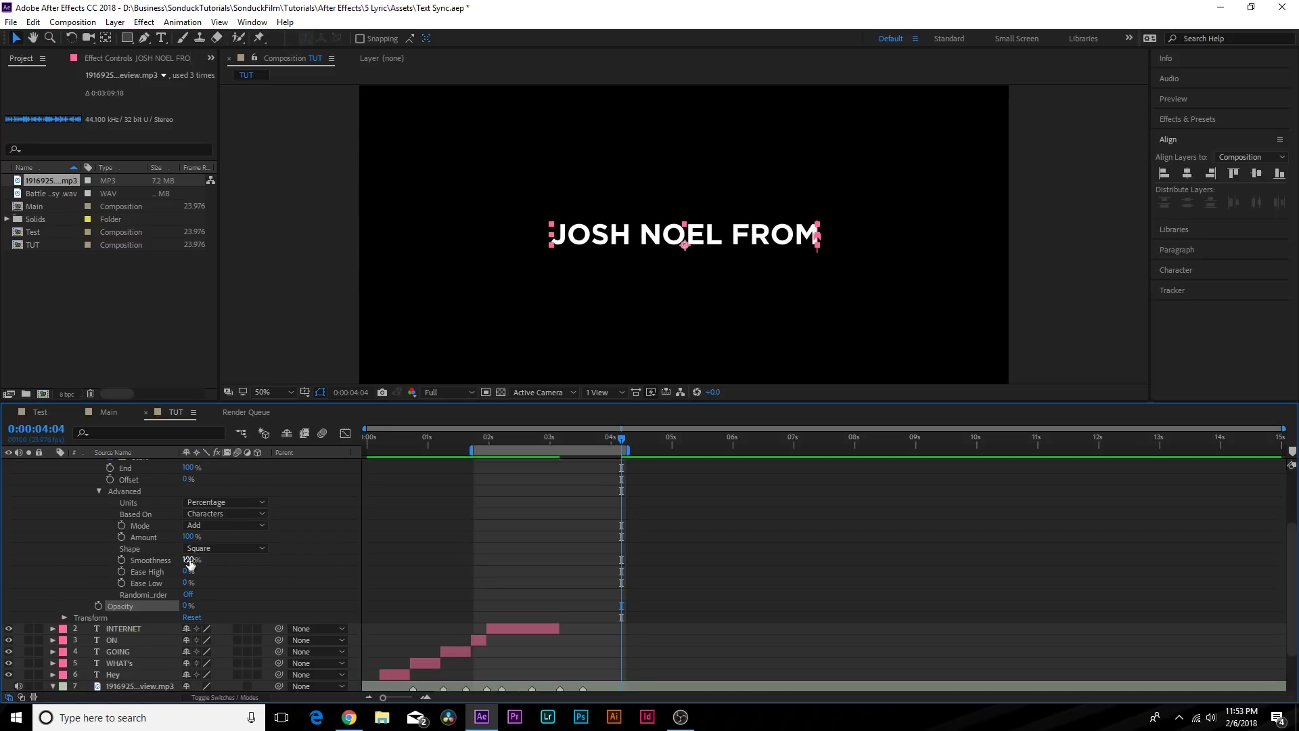
pyautogui.click(189, 560)
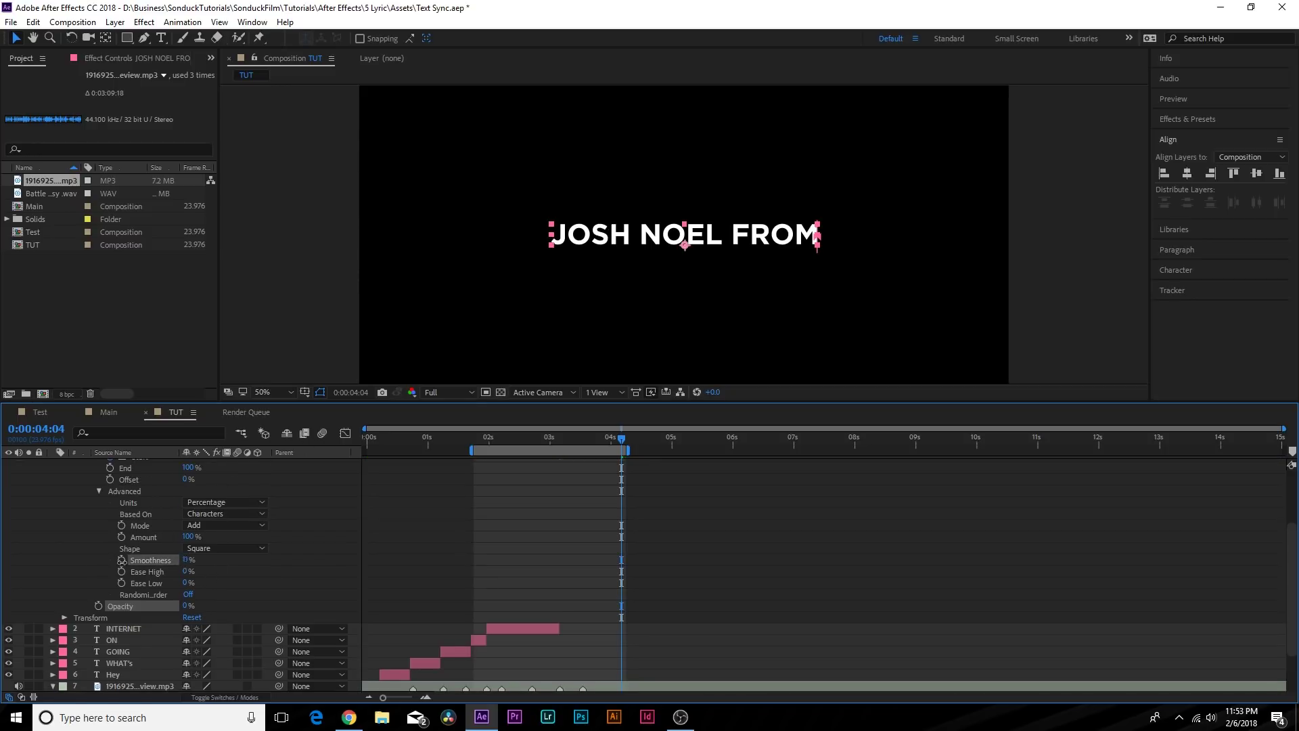
pyautogui.write('0')
pyautogui.press('Return')
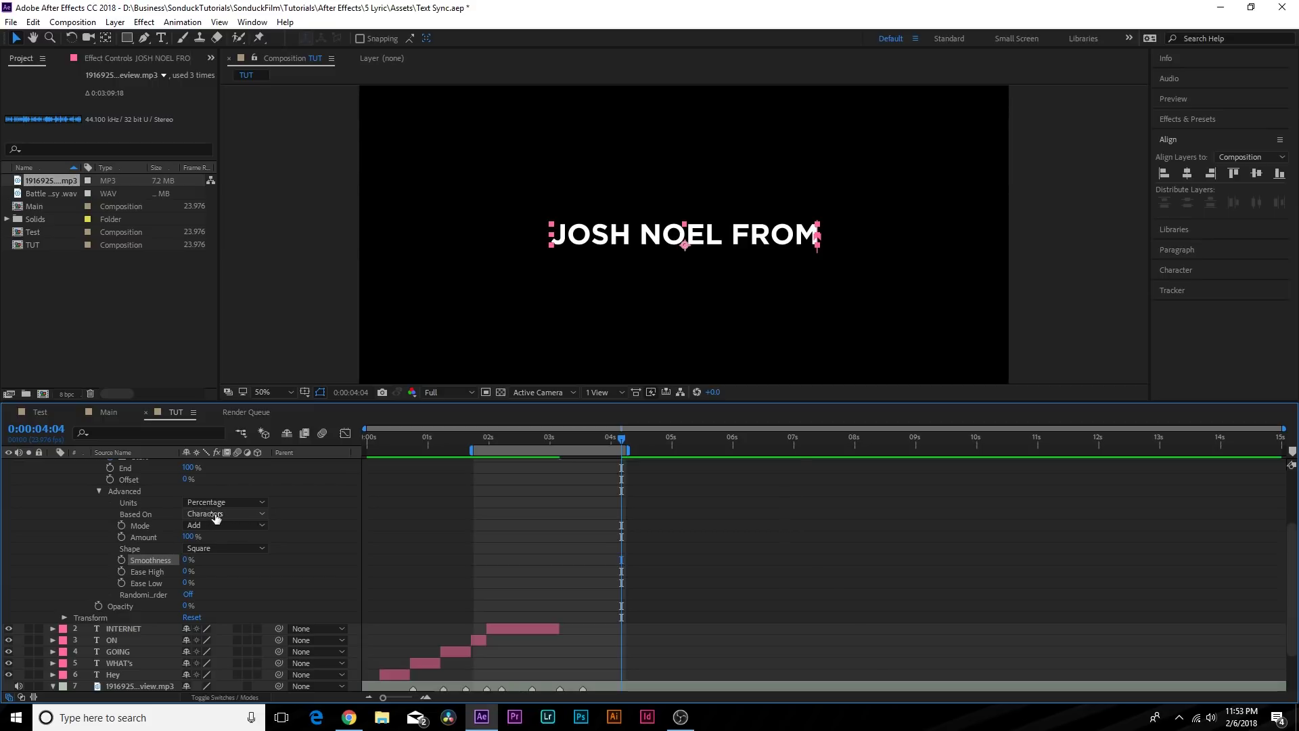
pyautogui.click(212, 515)
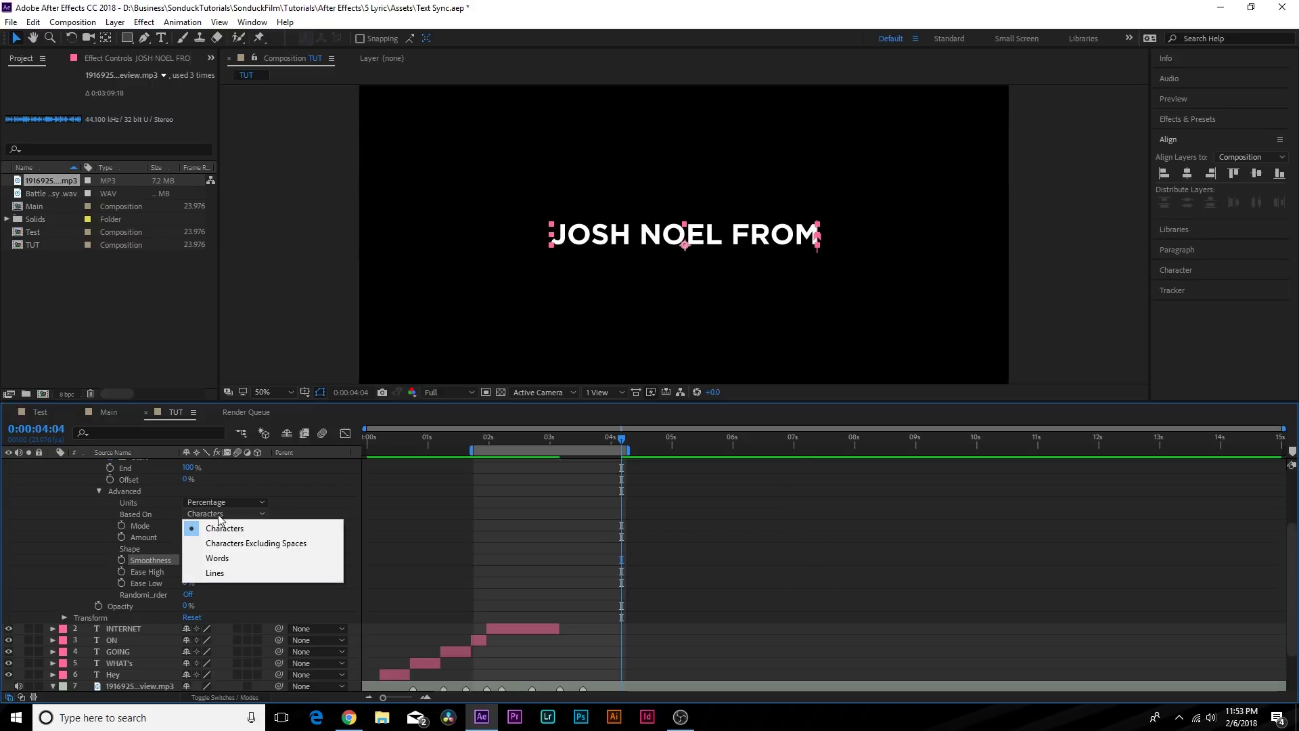
pyautogui.click(217, 559)
pyautogui.moveTo(498, 437); pyautogui.dragTo(436, 448)
pyautogui.press('b')
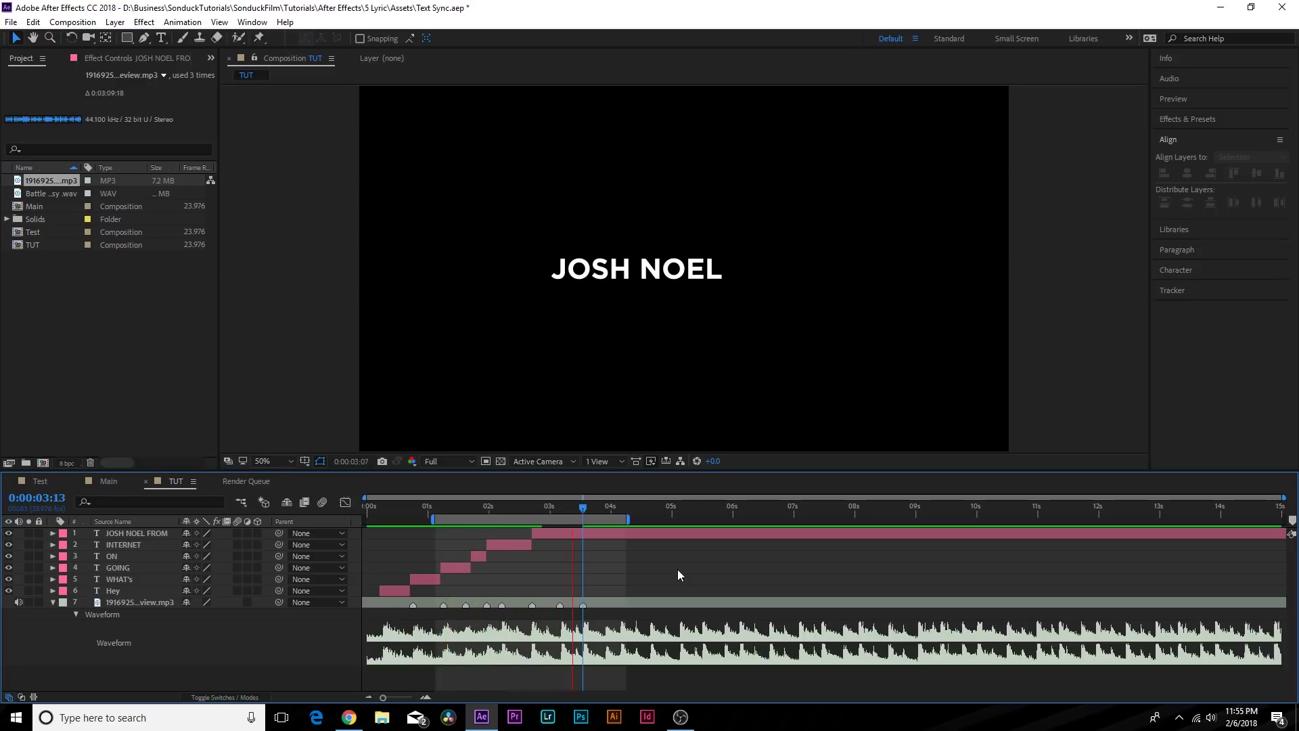
pyautogui.press('space')
pyautogui.moveTo(576, 505)
pyautogui.mouseDown()
pyautogui.moveTo(552, 517)
pyautogui.moveTo(583, 522)
pyautogui.mouseUp()
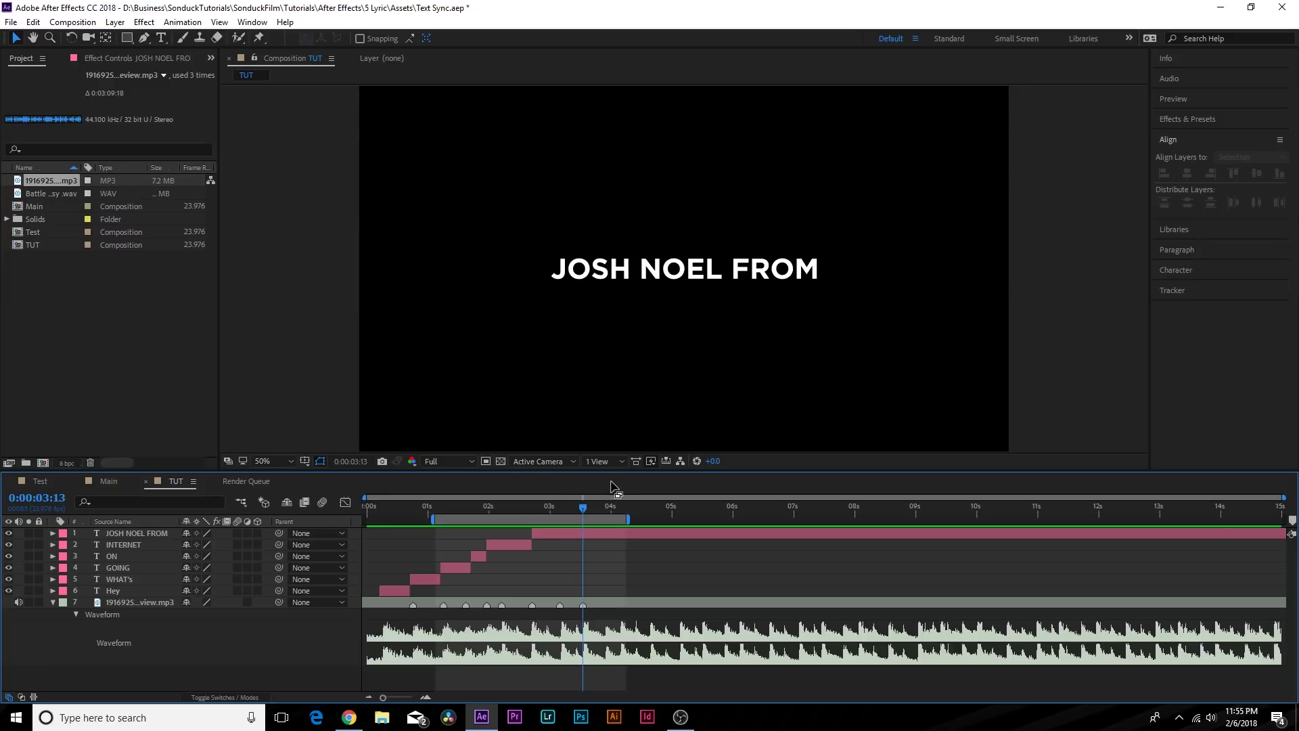
pyautogui.click(574, 533)
pyautogui.hotkey('ctrl', 'shift', 'd')
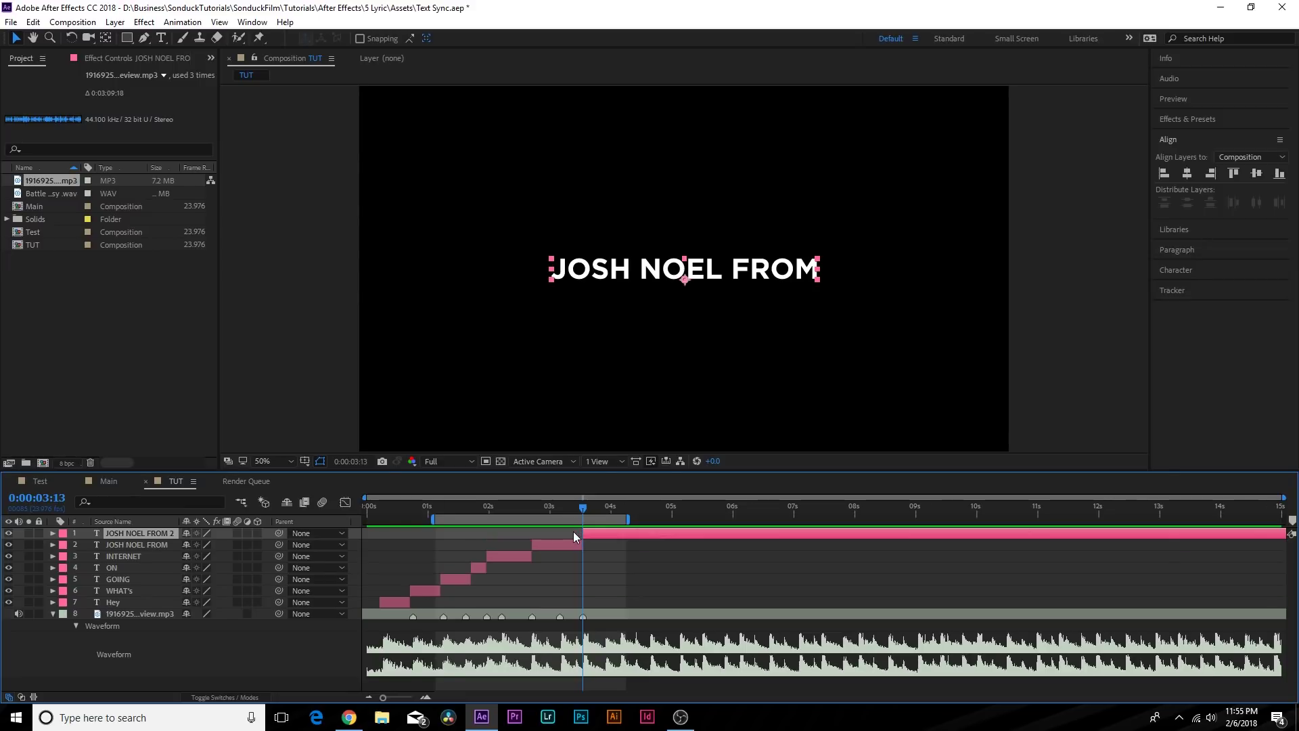
pyautogui.press('Delete')
# Create a horizontally centred text layer reading 'SONDUCKFILM'
pyautogui.click(163, 37)
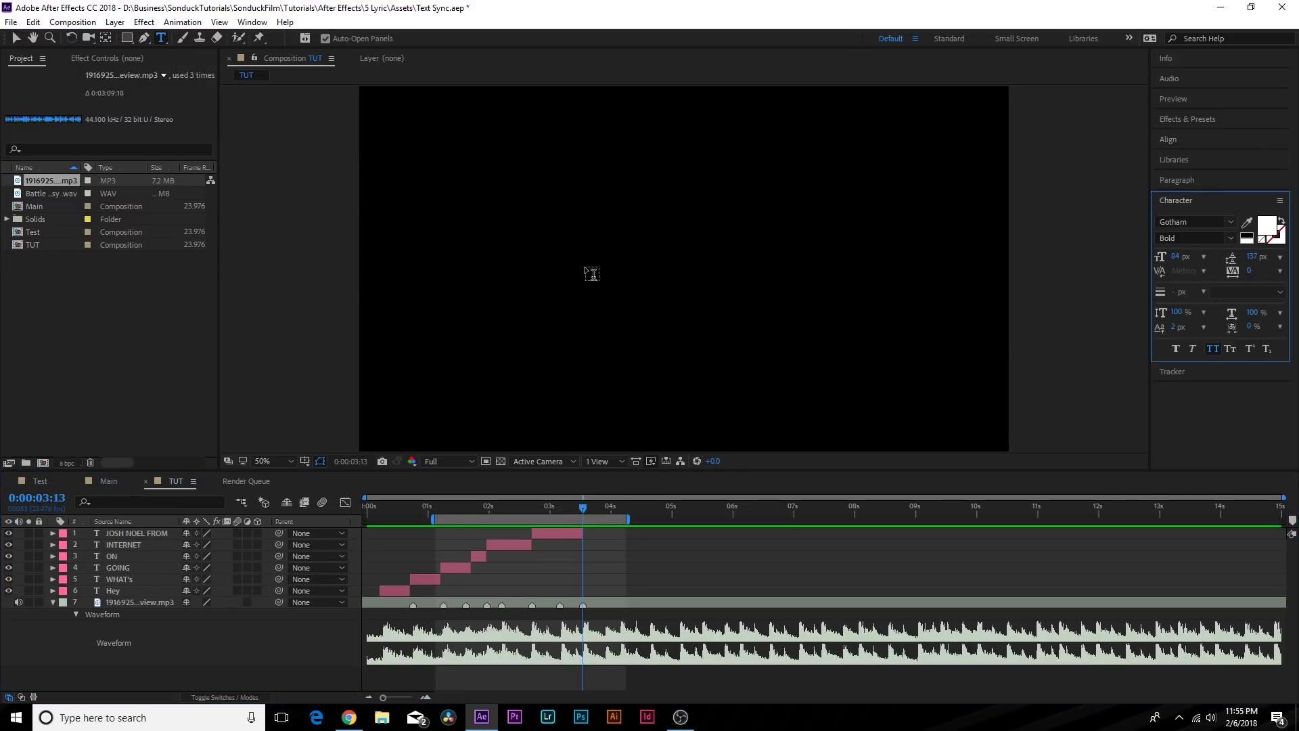
pyautogui.click(640, 277)
pyautogui.write('SON')
pyautogui.press('BackSpace')
pyautogui.write('DUCKFILPM')
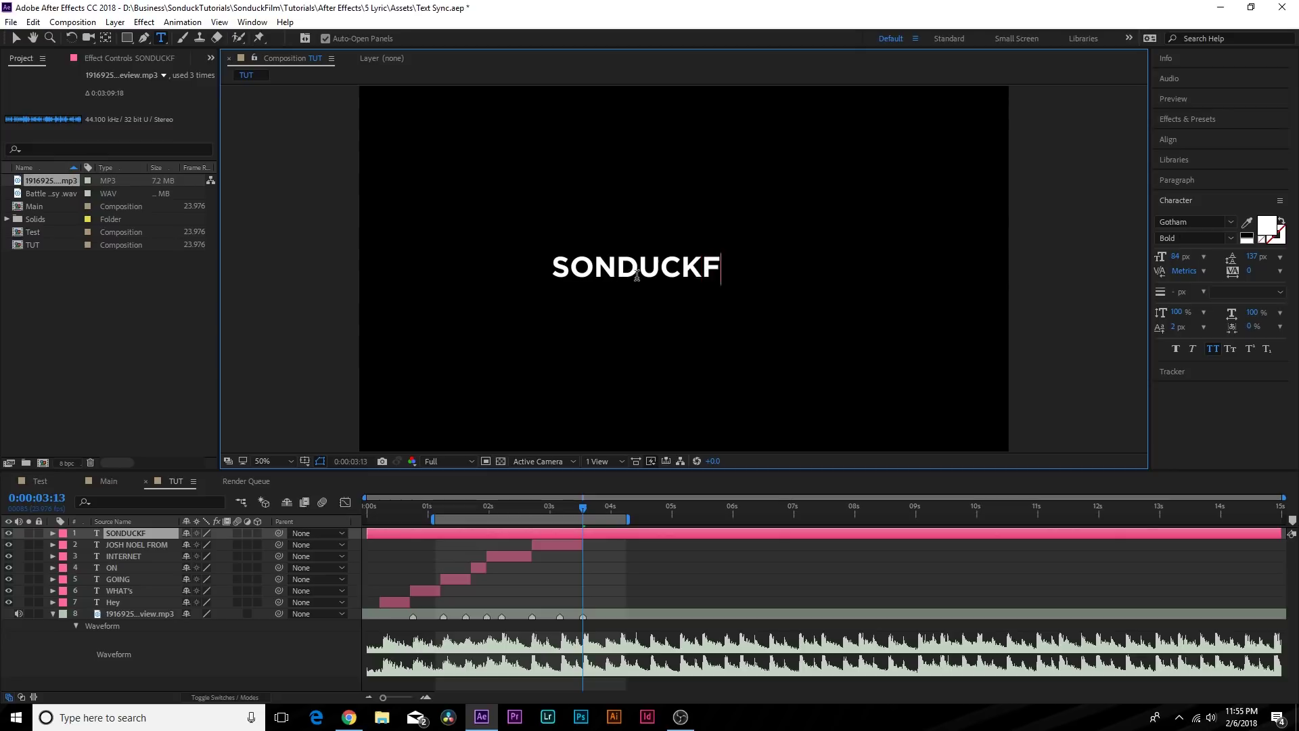
pyautogui.press('BackSpace')
pyautogui.press('BackSpace')
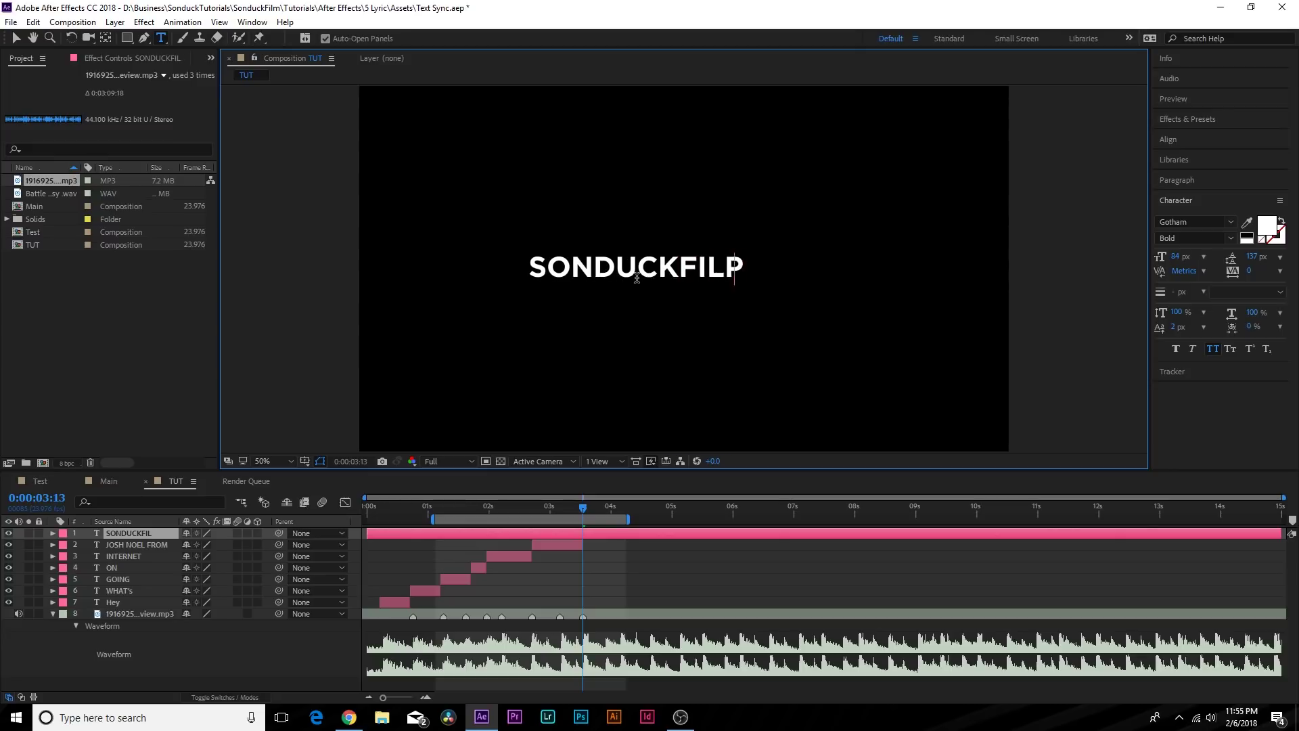
pyautogui.write('M')
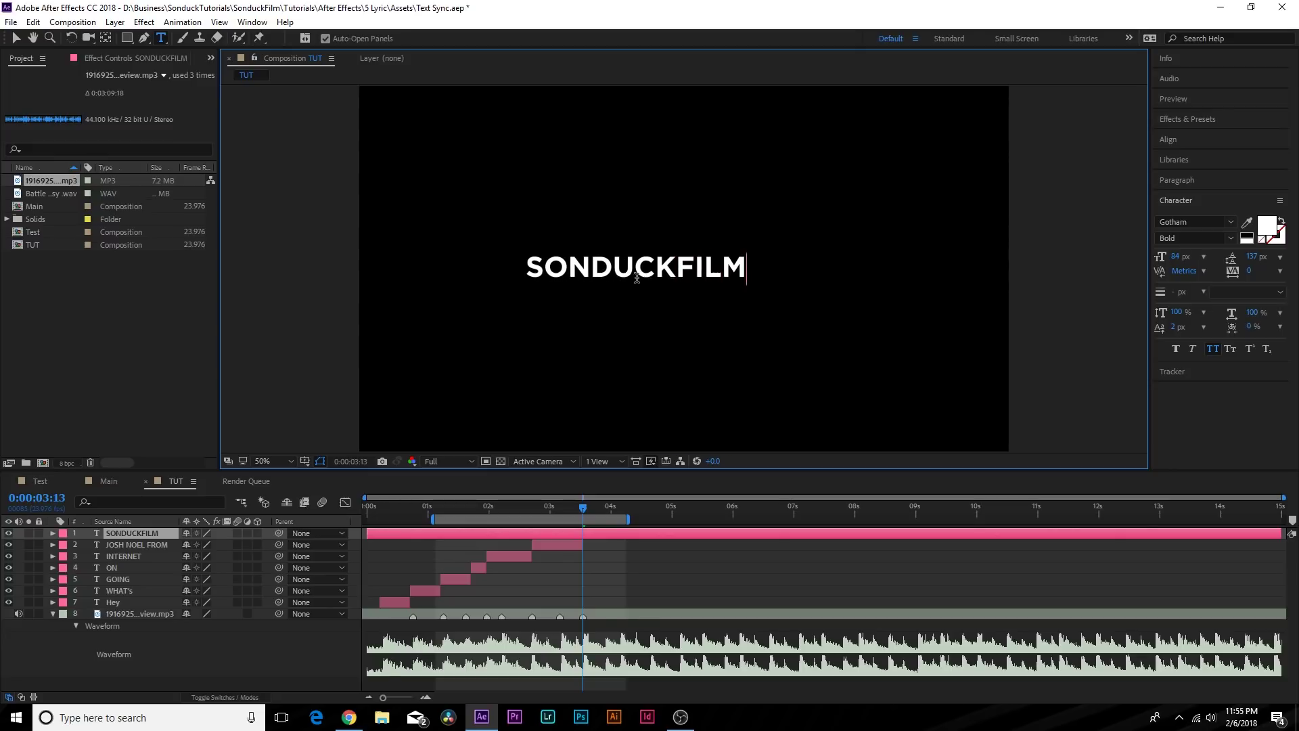
pyautogui.click(1205, 143)
pyautogui.click(1187, 173)
# Start SONDUCKFILM at 3:13 and add a Position text animator to it
pyautogui.press('v')
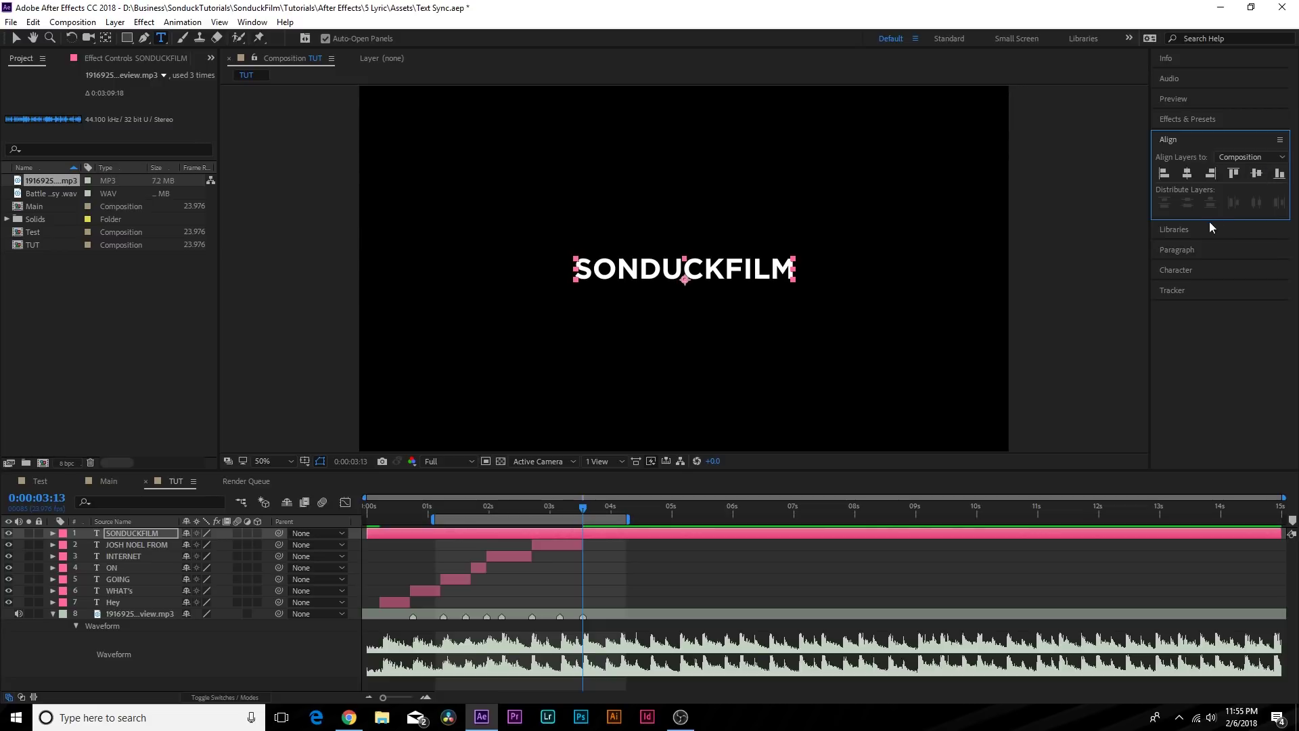
pyautogui.press('p')
pyautogui.click(52, 534)
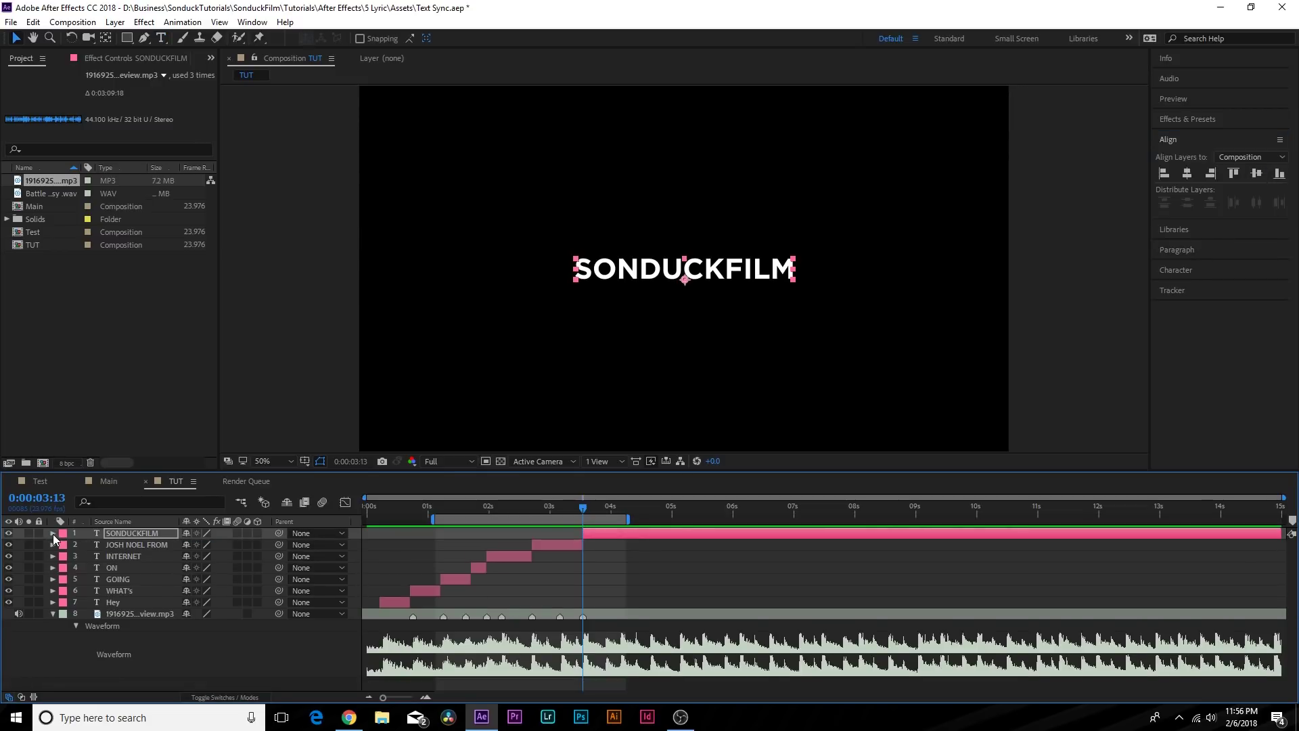
pyautogui.click(53, 534)
pyautogui.click(64, 556)
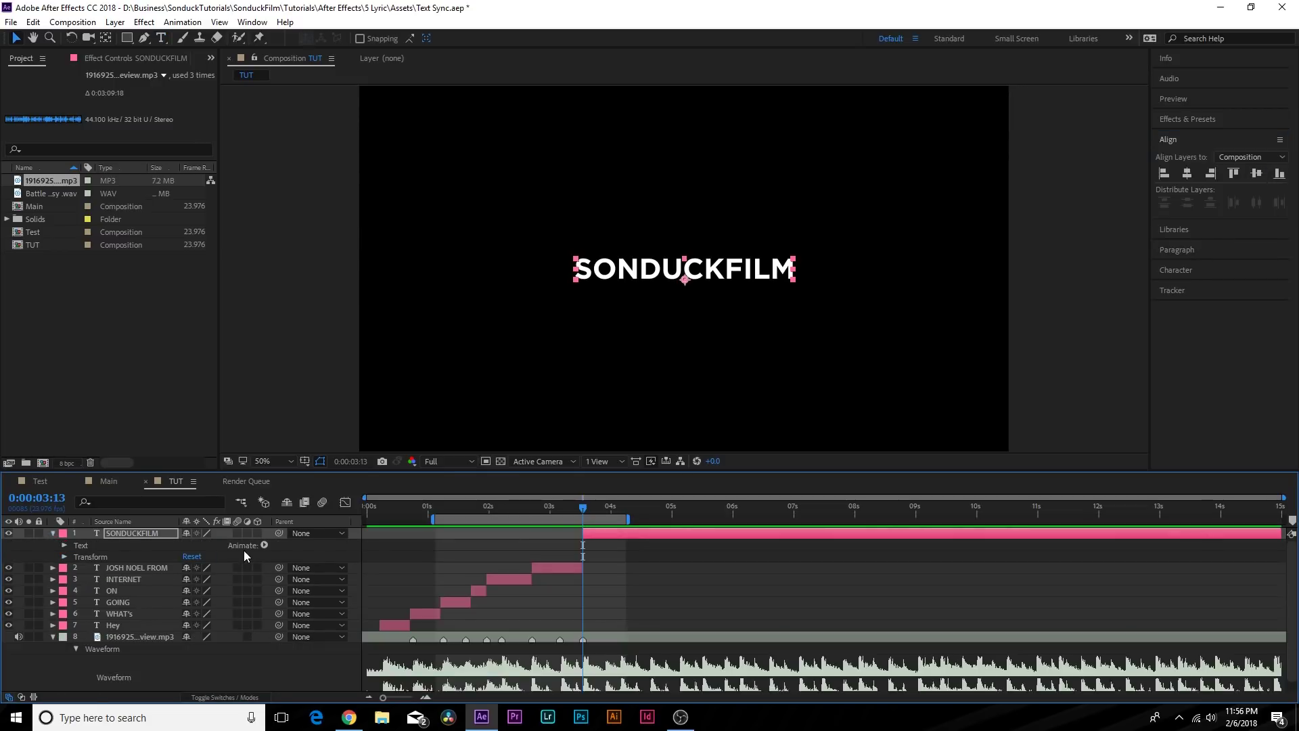
pyautogui.click(264, 544)
pyautogui.click(308, 304)
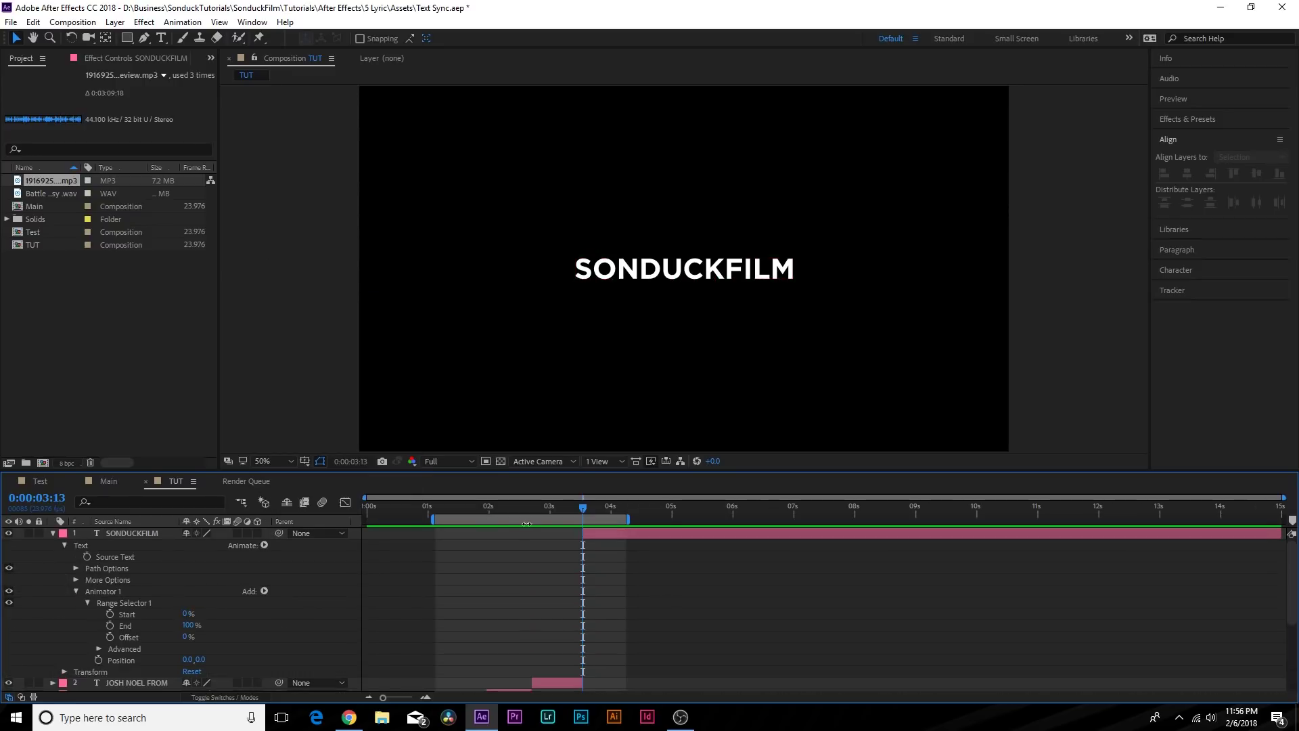
# Keyframe SONDUCKFILM's range Start to reach 100% at 3:17 and offset the letters 69 pixels upward
pyautogui.click(110, 614)
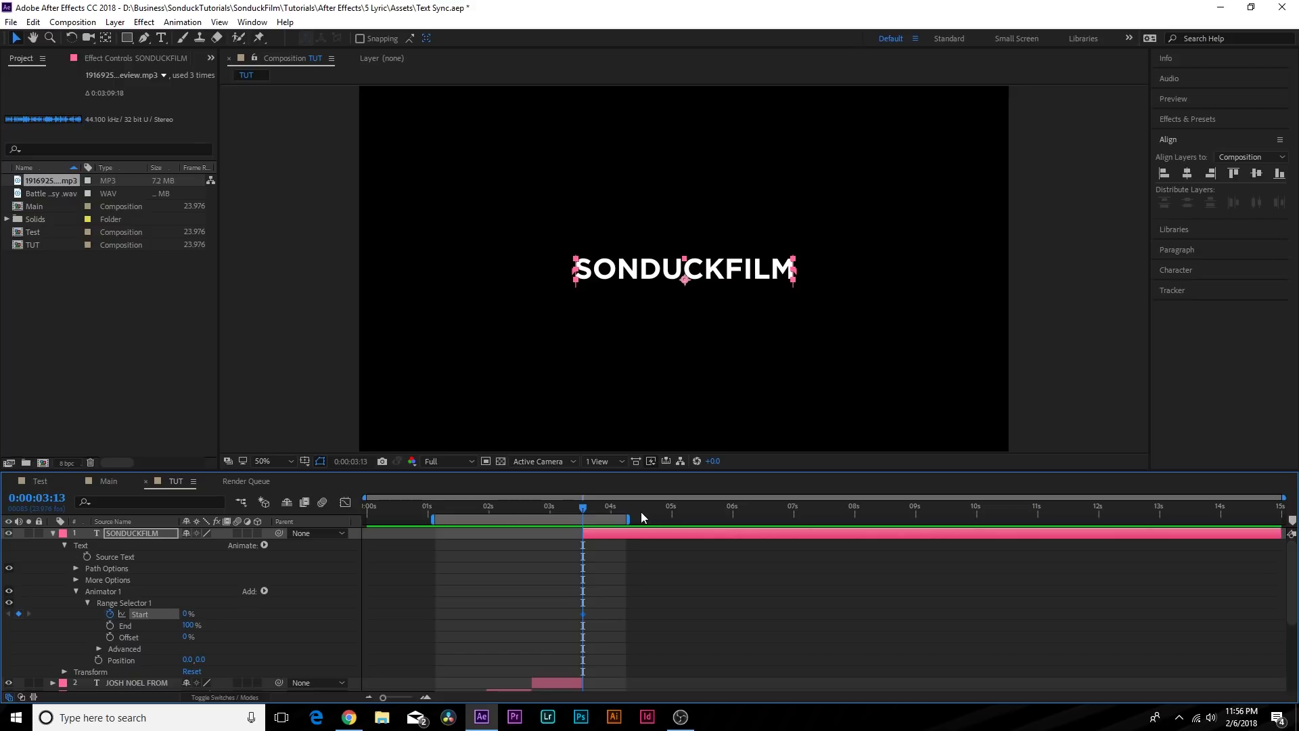
pyautogui.click(590, 505)
pyautogui.moveTo(591, 506); pyautogui.dragTo(596, 506)
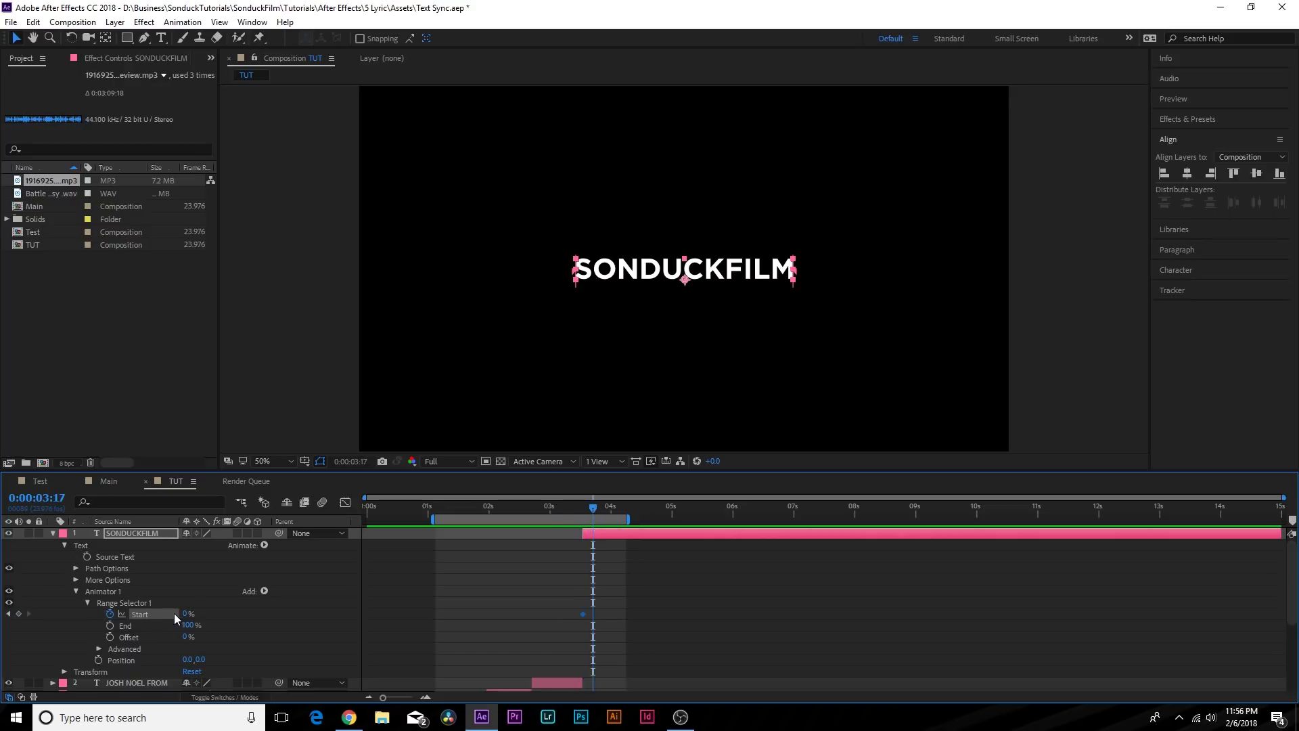
pyautogui.moveTo(184, 613); pyautogui.dragTo(163, 663)
pyautogui.moveTo(593, 510); pyautogui.dragTo(584, 510)
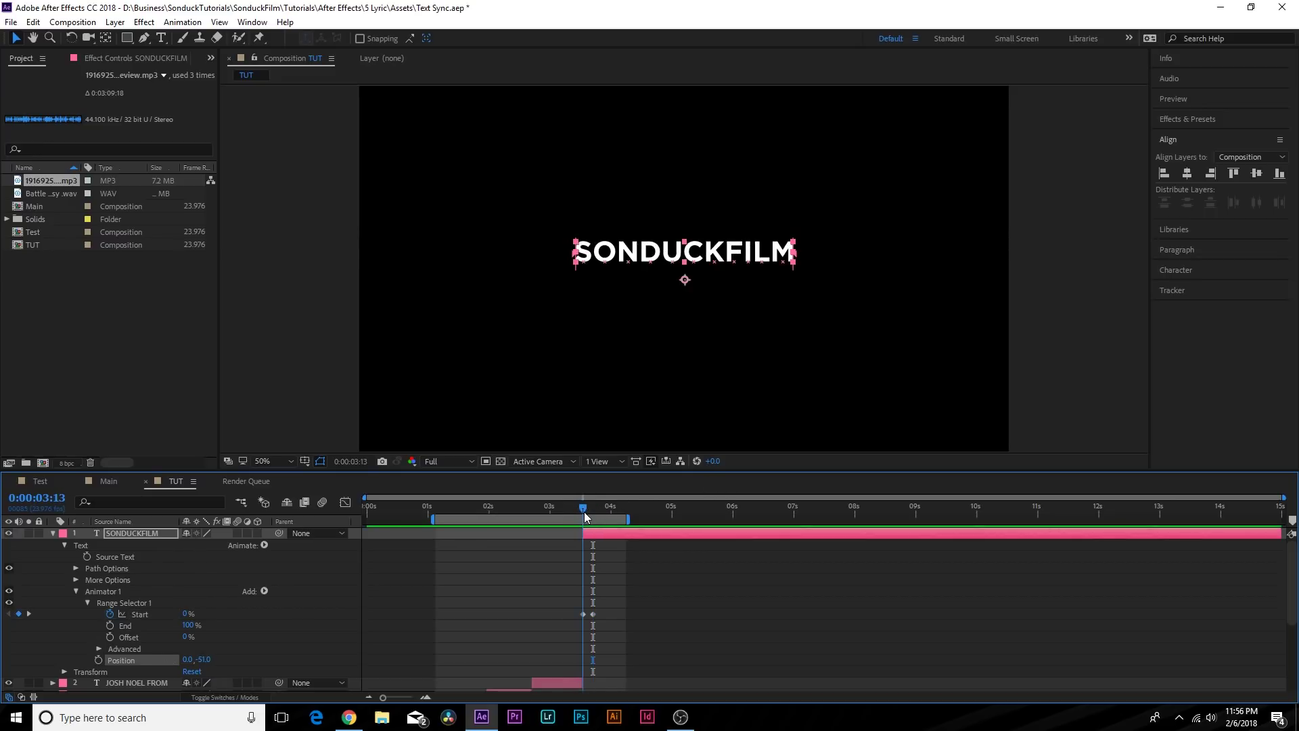
pyautogui.moveTo(202, 654); pyautogui.dragTo(193, 662)
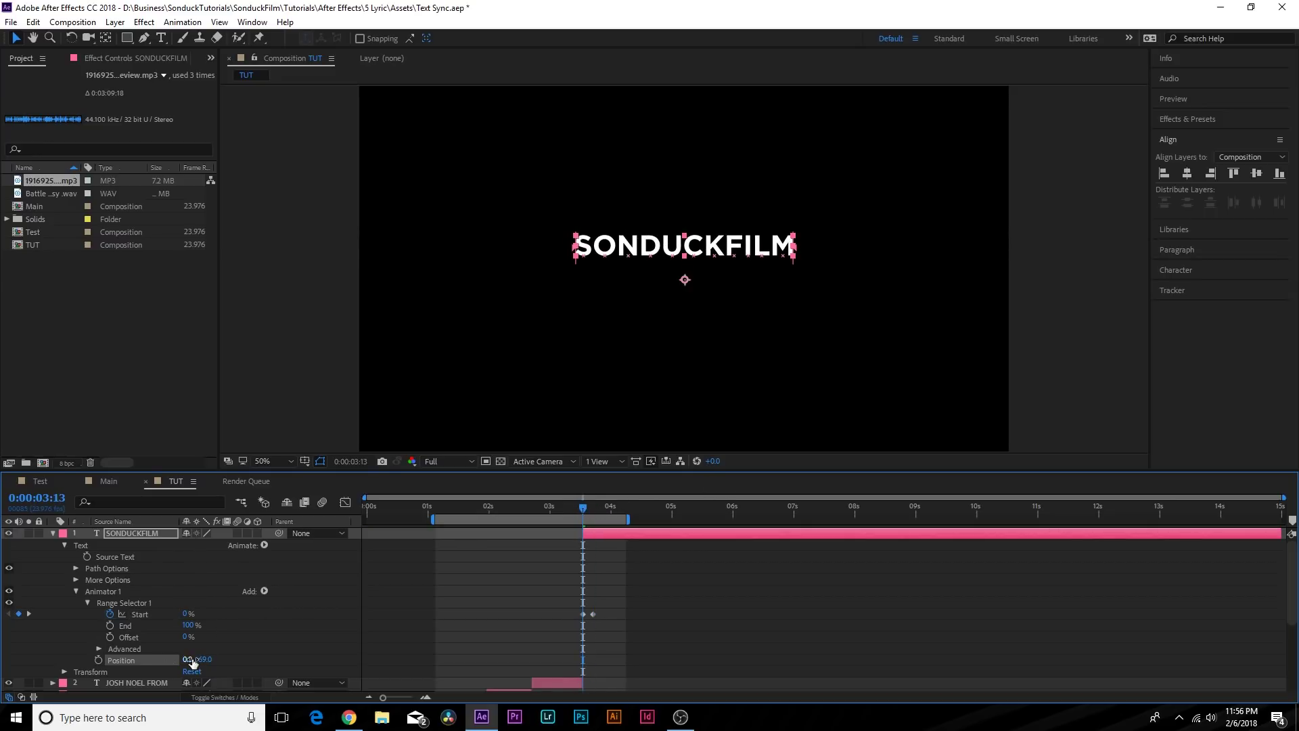
# Preview the SONDUCKFILM reveal starting from 3:08
pyautogui.moveTo(580, 512); pyautogui.dragTo(535, 512)
pyautogui.press('b')
pyautogui.press('space')
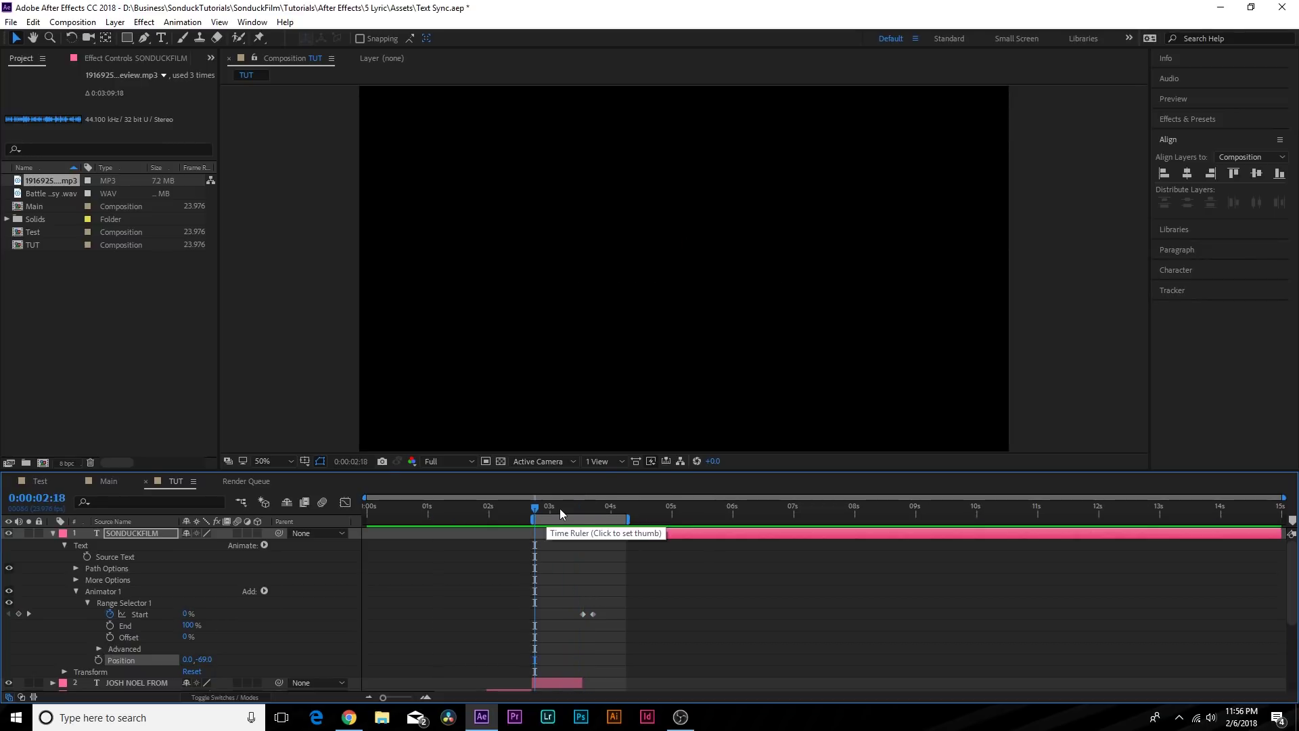
pyautogui.press('space')
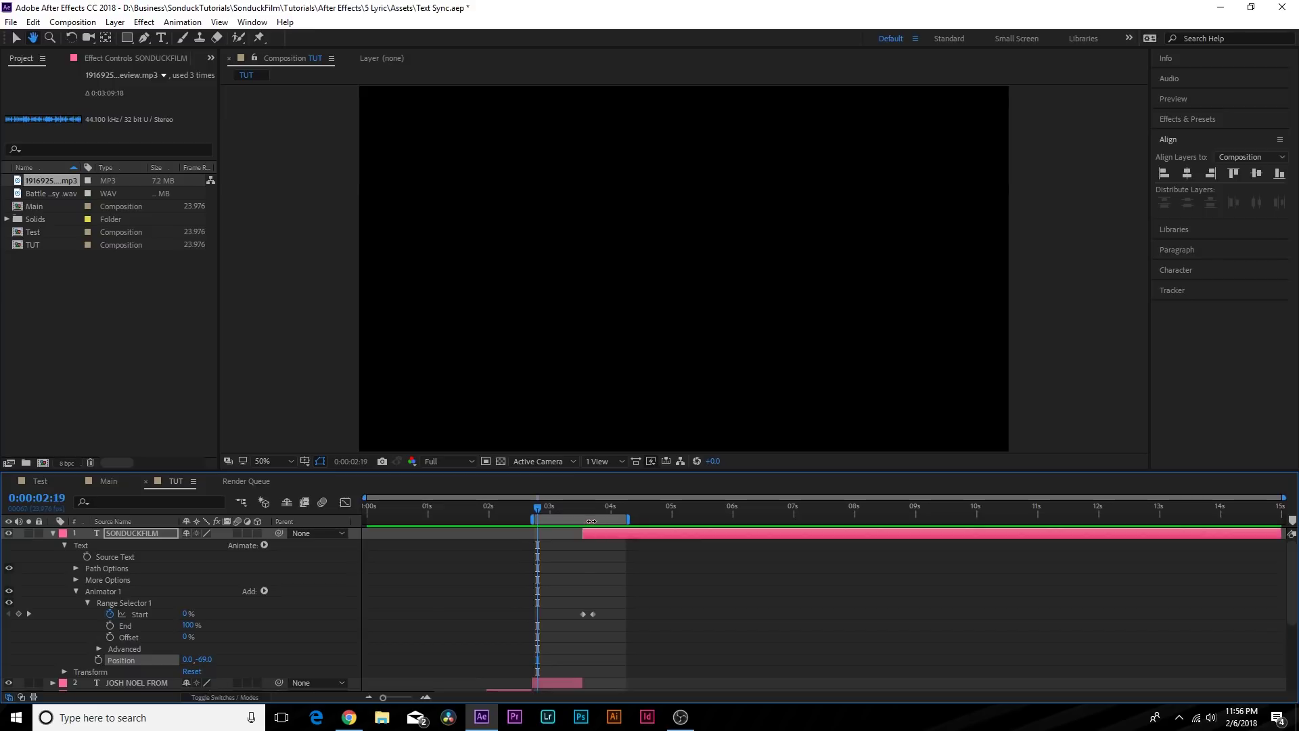
# Add 0% Opacity to the same animator and preview the letter reveal
pyautogui.scroll(-2, 203, 595)
pyautogui.moveTo(187, 581); pyautogui.dragTo(244, 575)
pyautogui.click(265, 560)
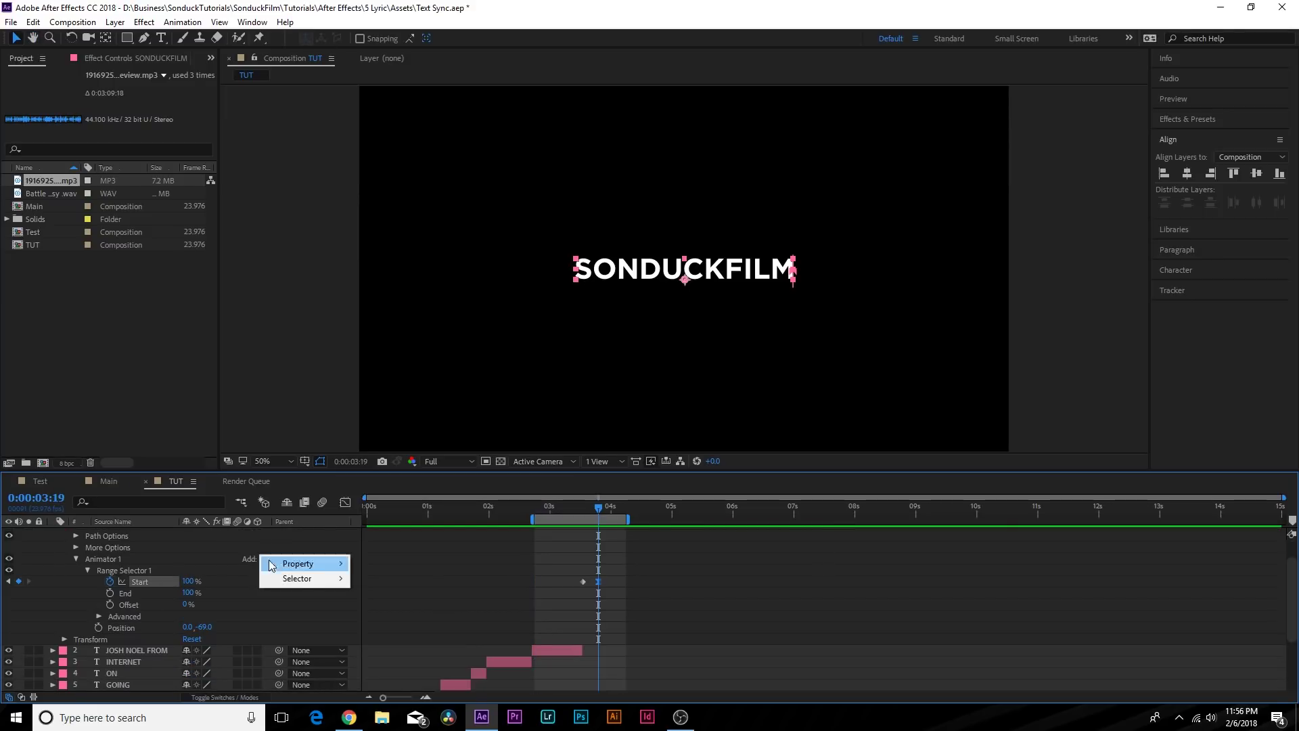
pyautogui.moveTo(270, 565)
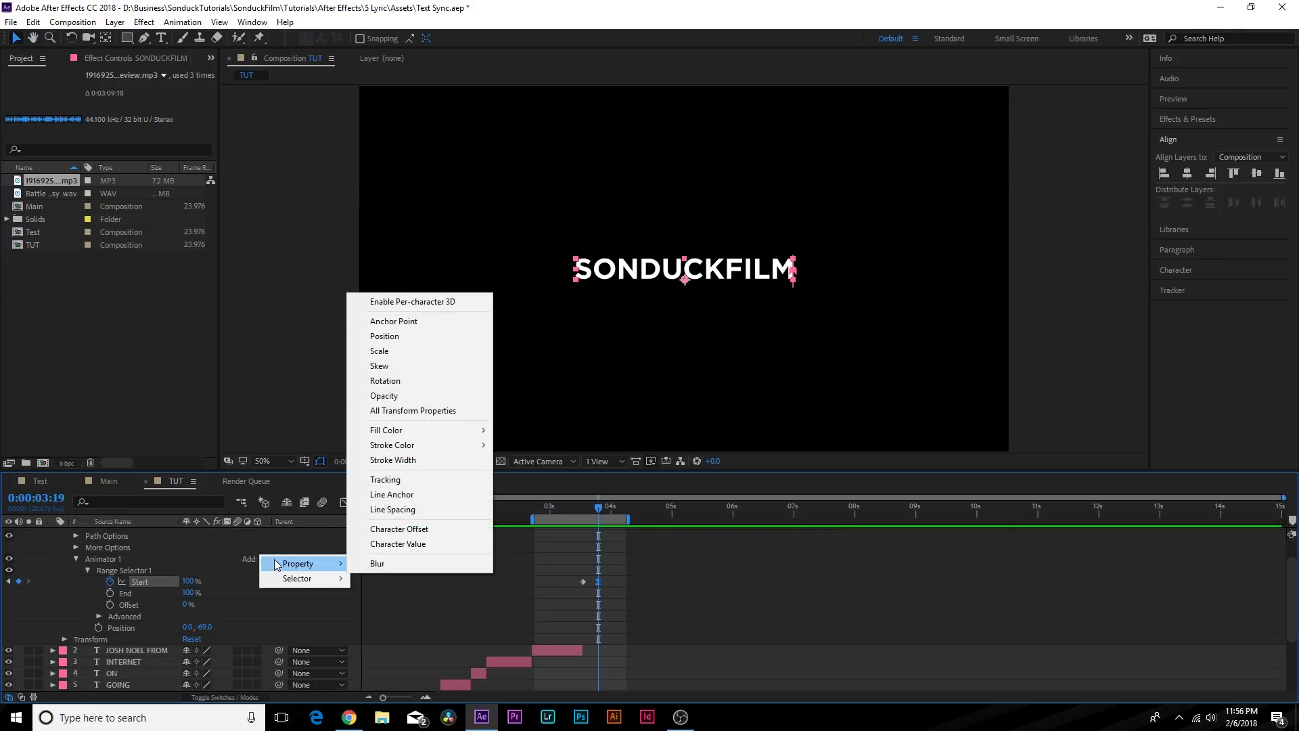
pyautogui.click(378, 397)
pyautogui.moveTo(180, 637); pyautogui.dragTo(140, 633)
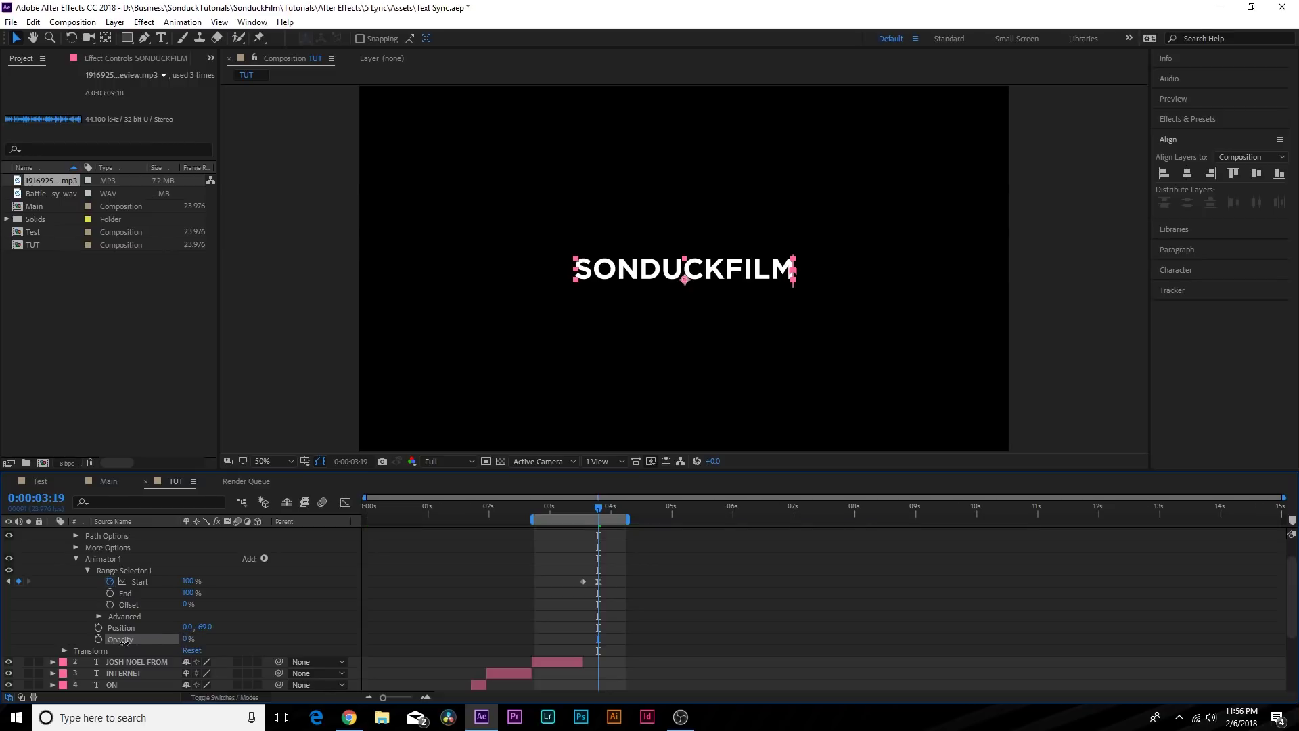
pyautogui.moveTo(585, 515); pyautogui.dragTo(579, 519)
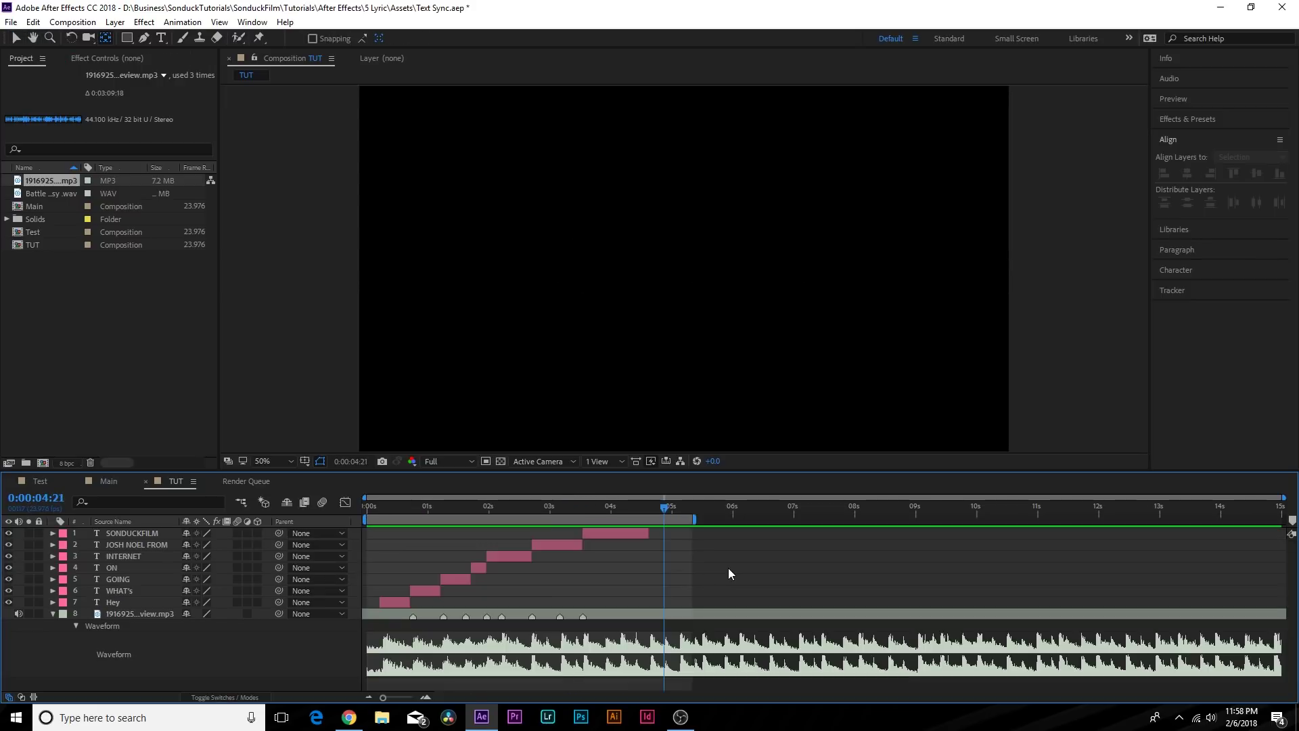
pyautogui.press('space')
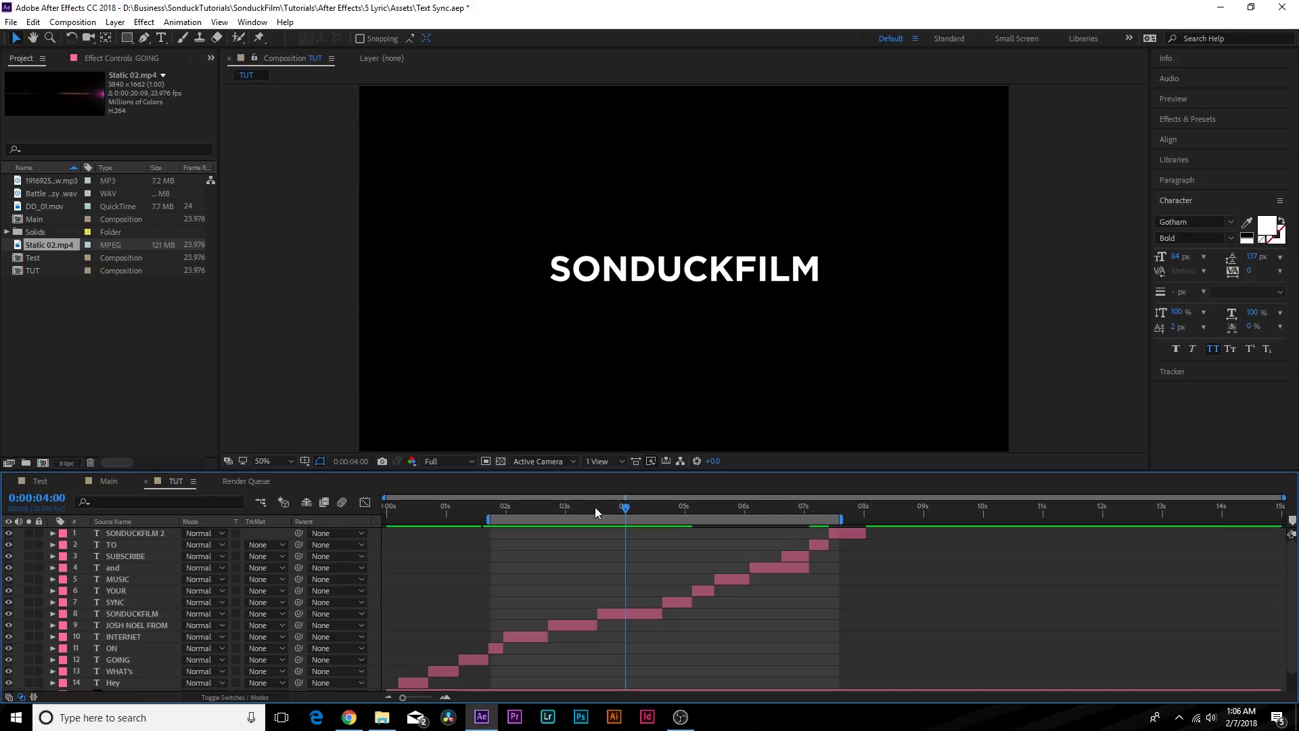
# Scrub the lyrics to 0:00:04:11 and open the Animation Composer panel from the Window menu
pyautogui.moveTo(594, 506); pyautogui.dragTo(663, 531)
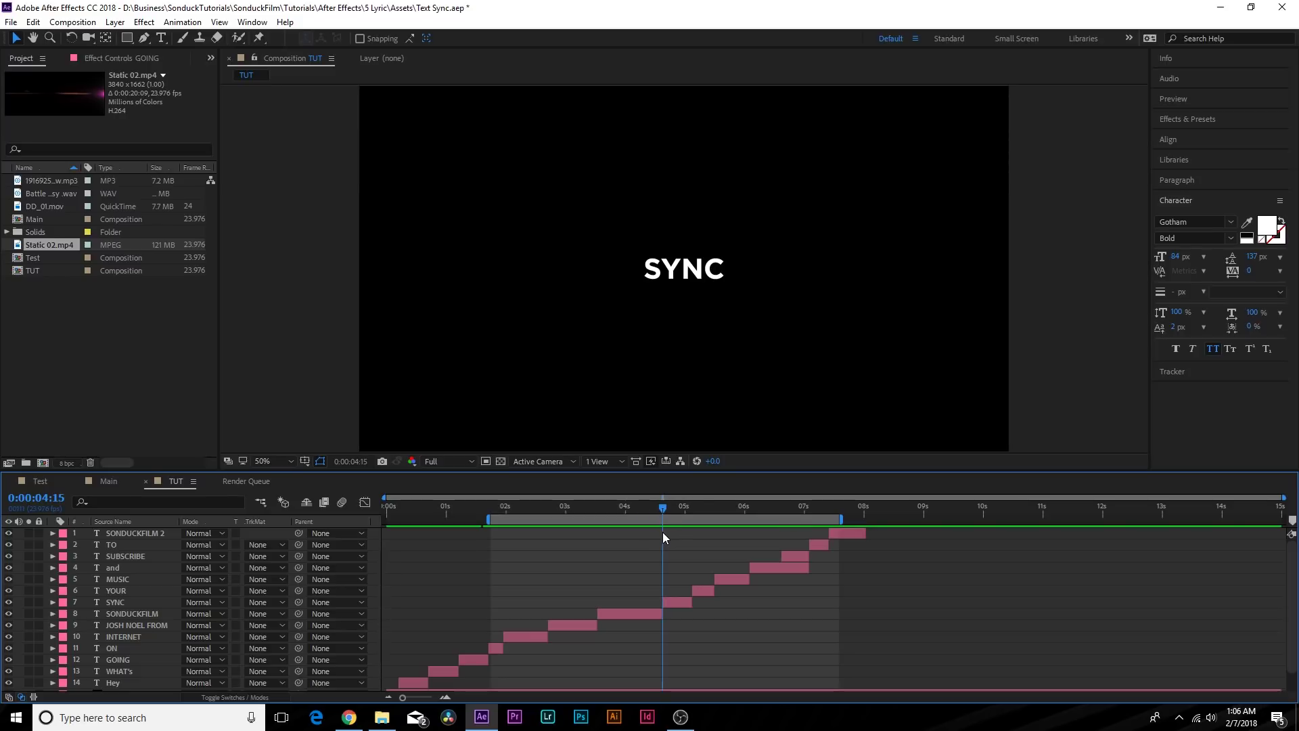
pyautogui.click(253, 21)
pyautogui.click(284, 163)
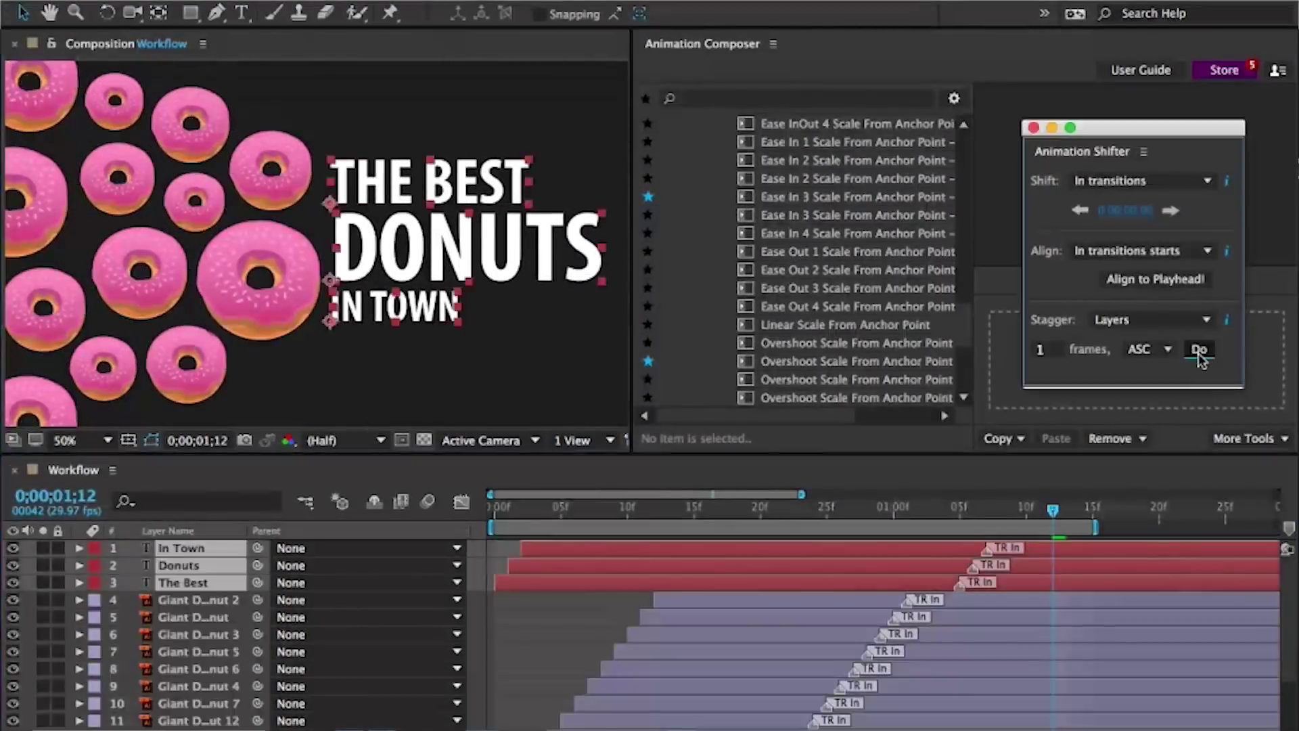
# Restagger the In and Out transition markers with Transition Shifter, preview, then bring Chrome forward
pyautogui.click(1199, 350)
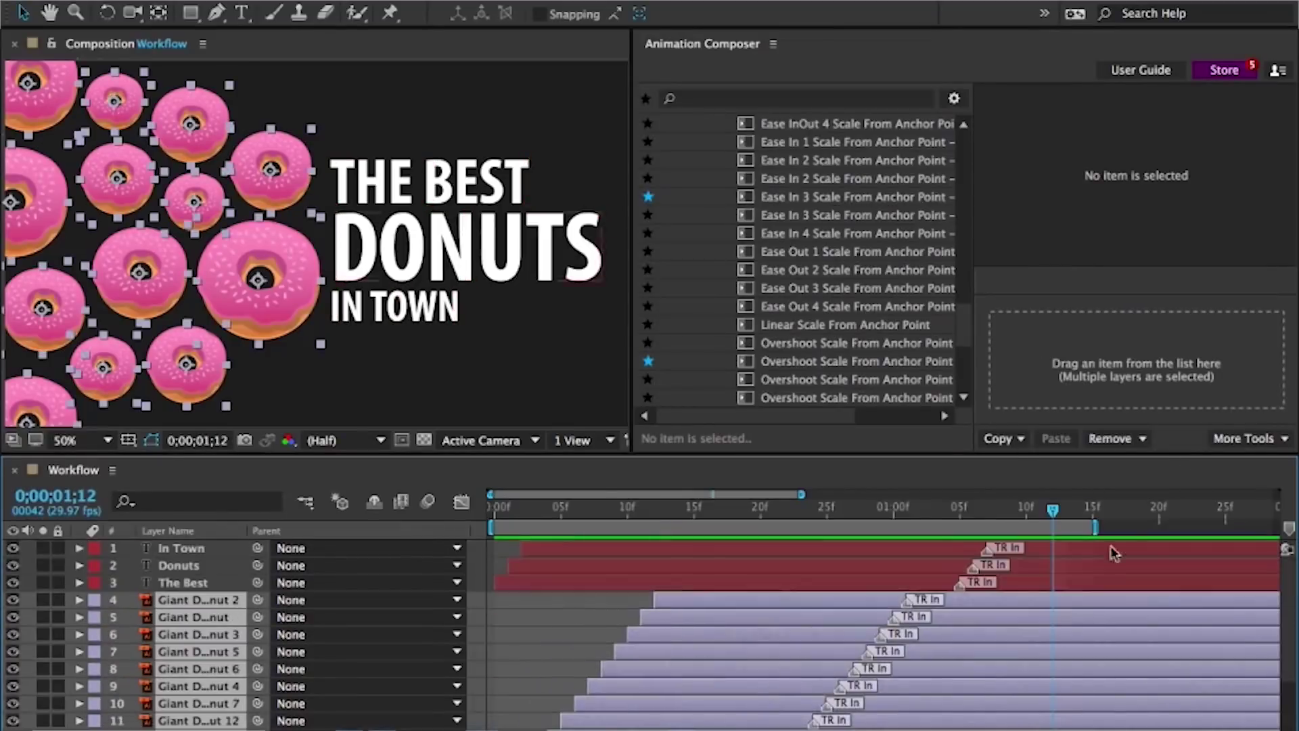
pyautogui.press('space')
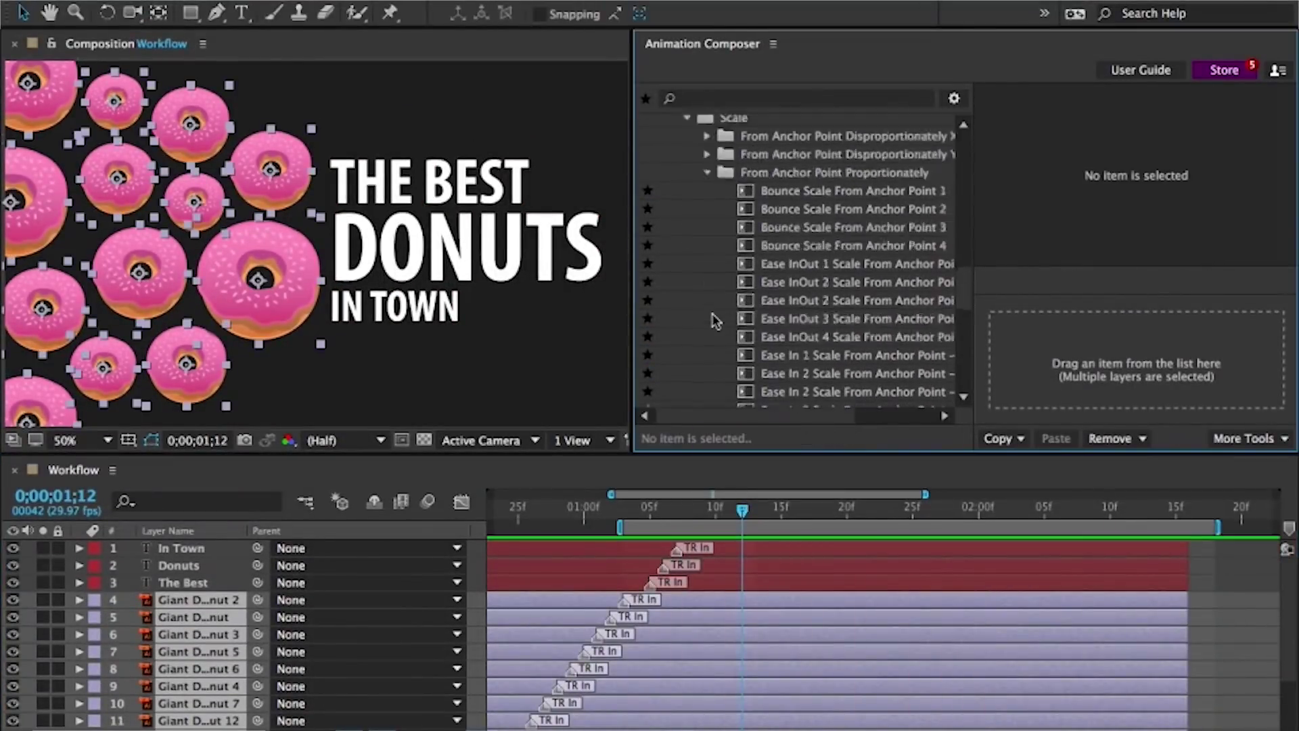
pyautogui.click(775, 258)
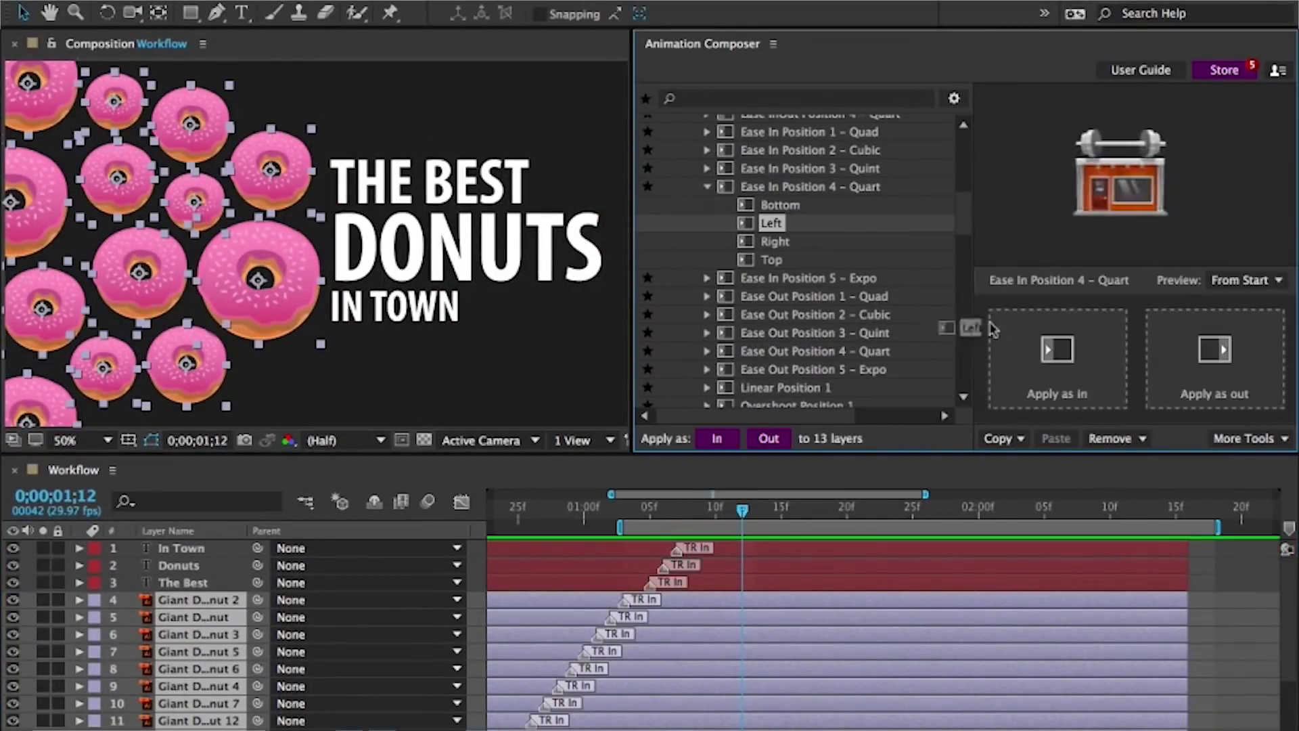
pyautogui.click(1150, 319)
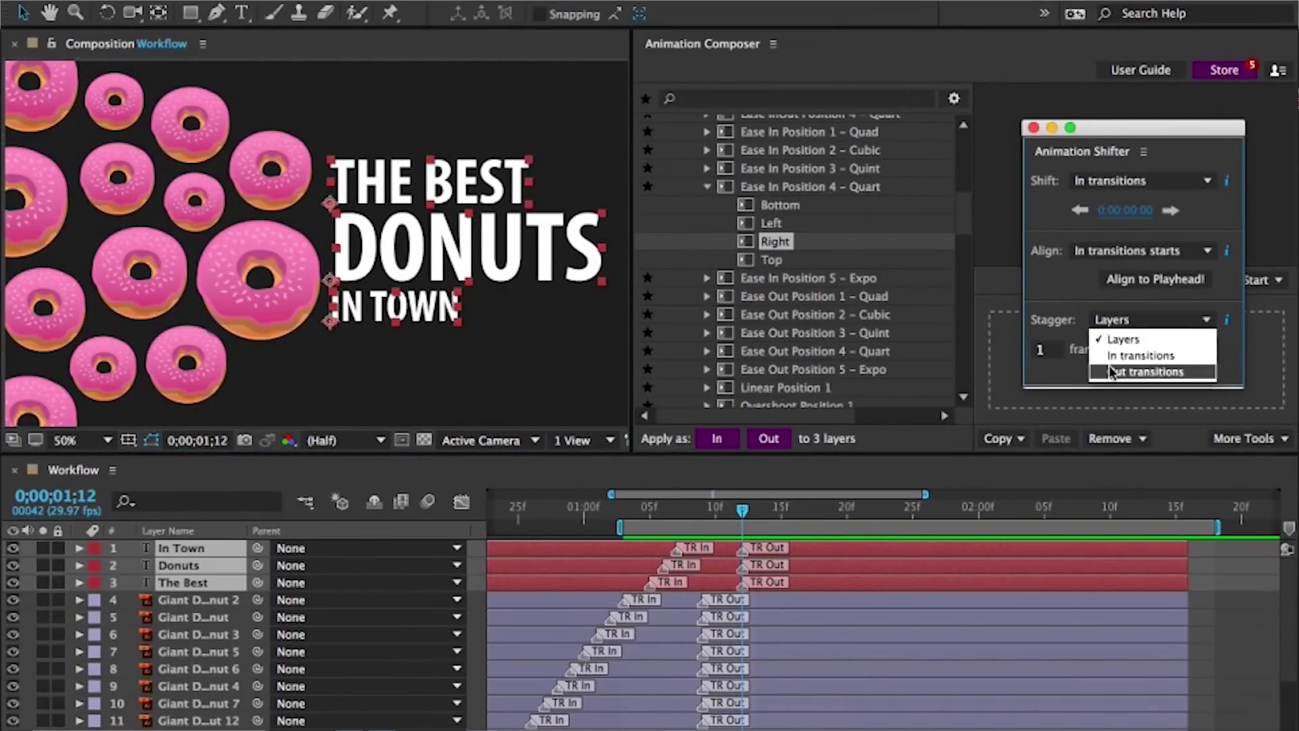
pyautogui.click(1126, 370)
pyautogui.click(1199, 350)
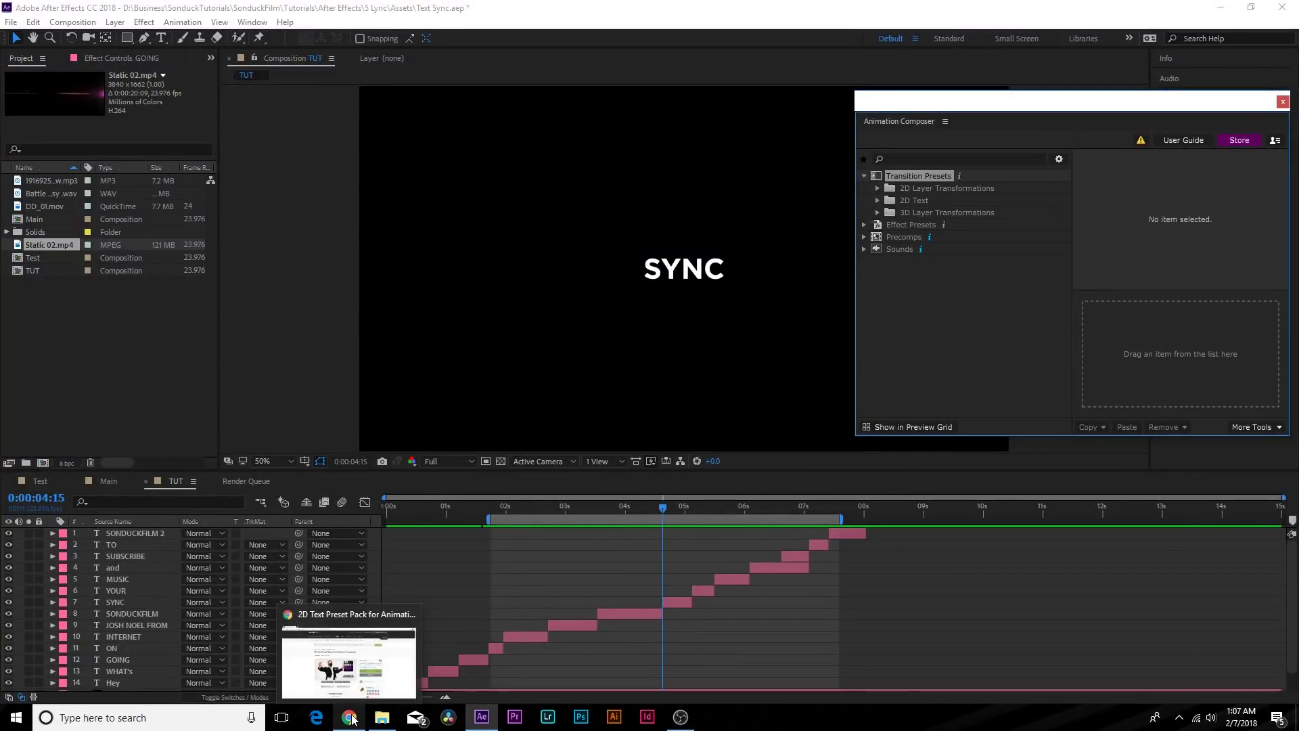
pyautogui.click(365, 666)
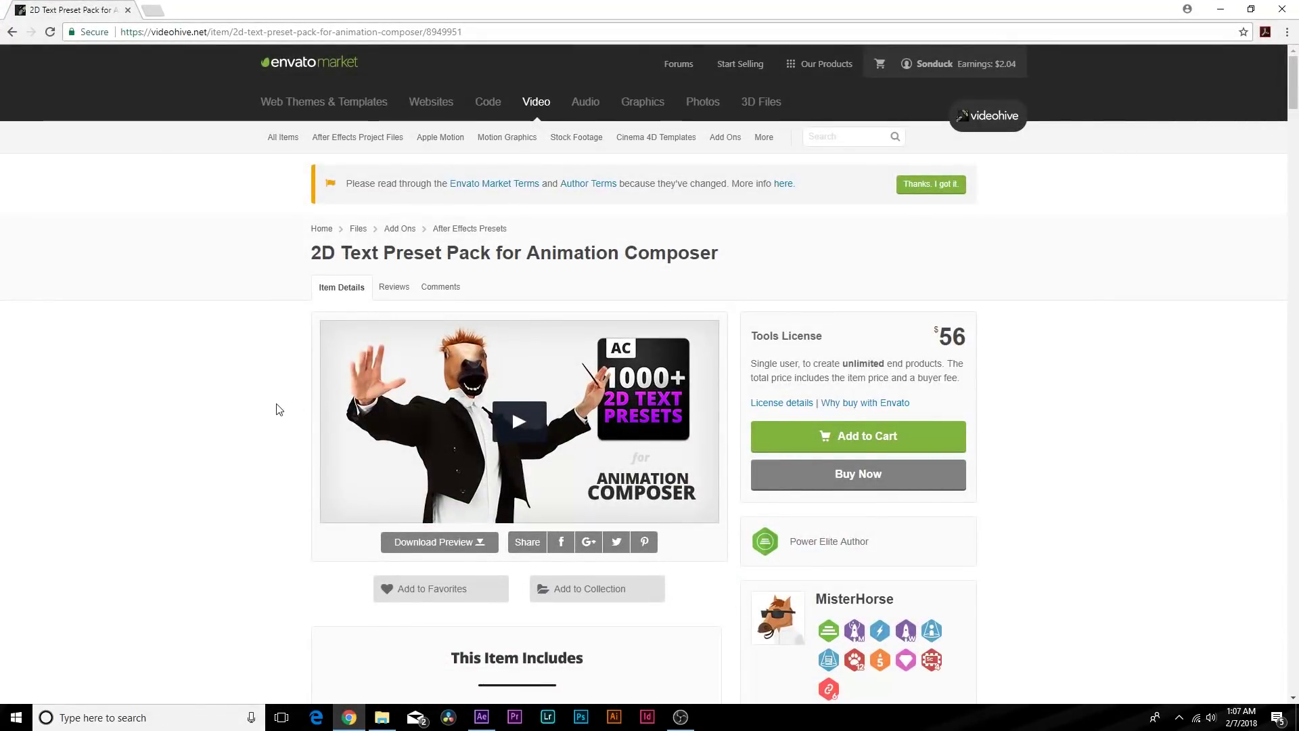
# Review the 2D Text Preset Pack page on Videohive, then minimize Chrome
pyautogui.scroll(-1, 280, 405)
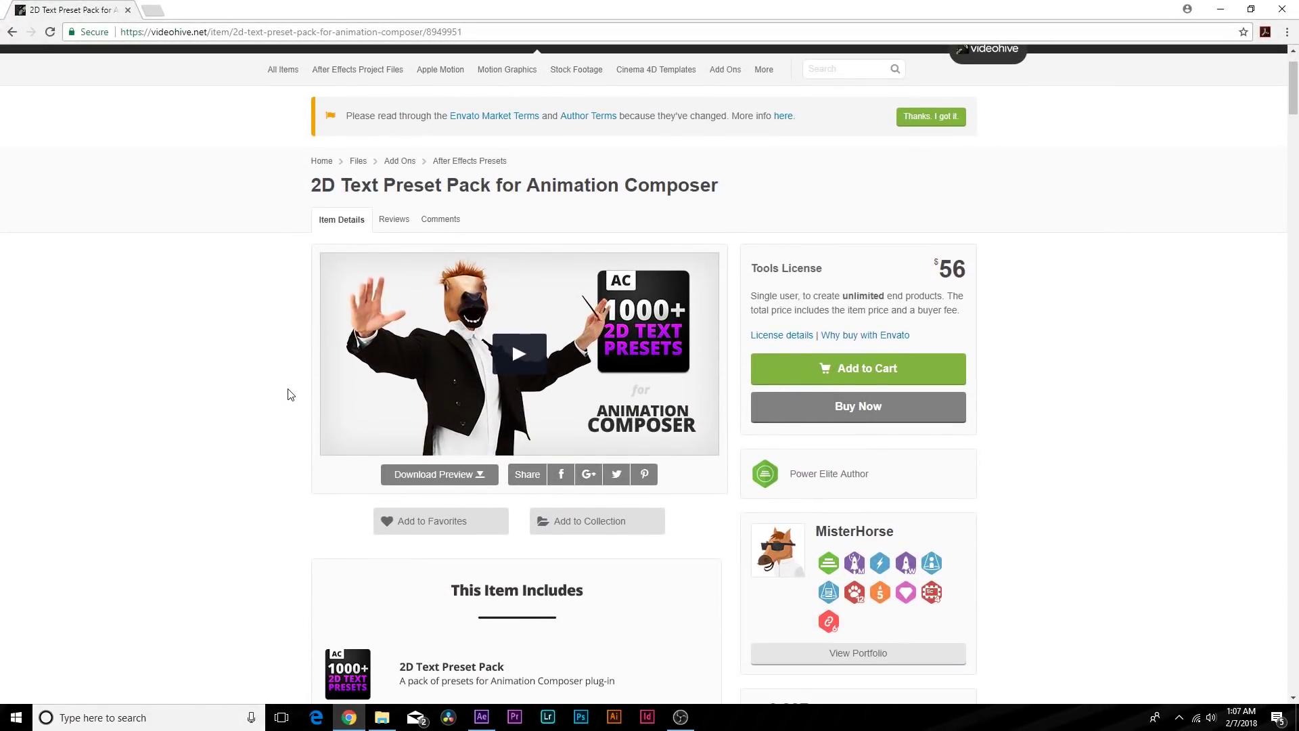
pyautogui.scroll(-1, 297, 284)
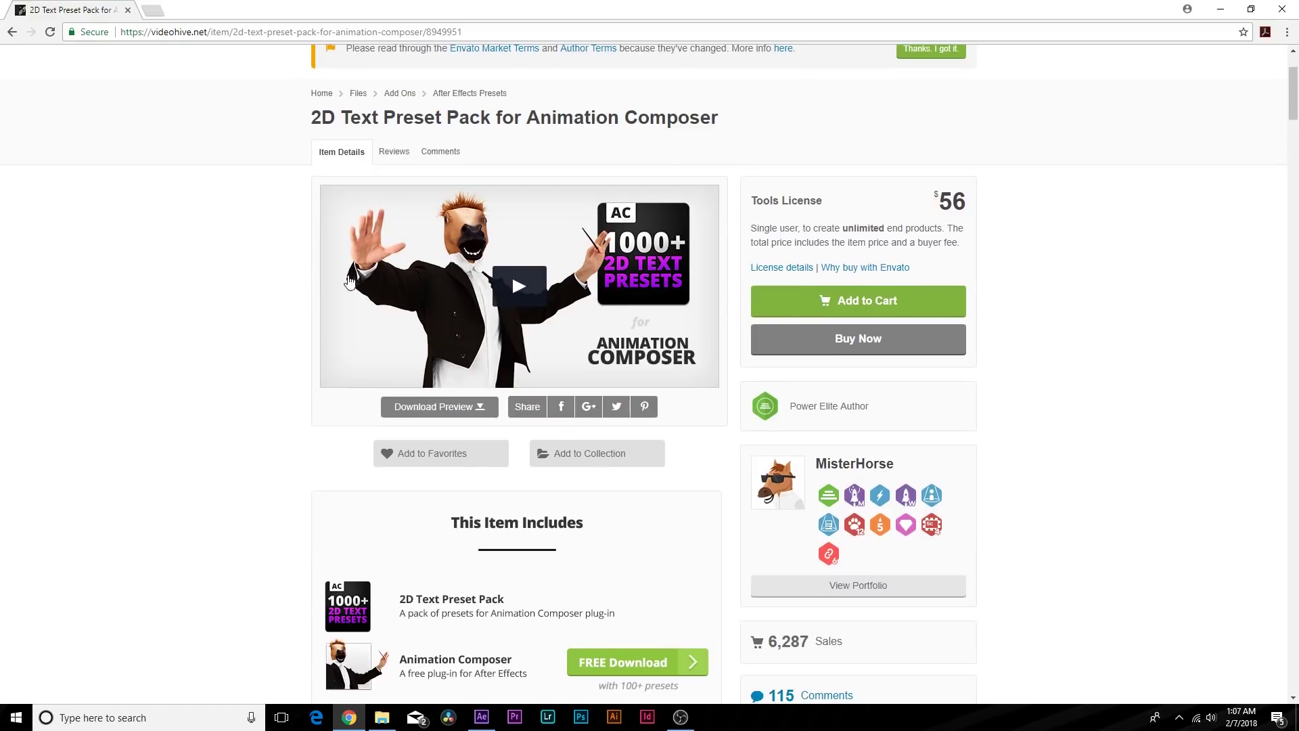
pyautogui.click(1226, 14)
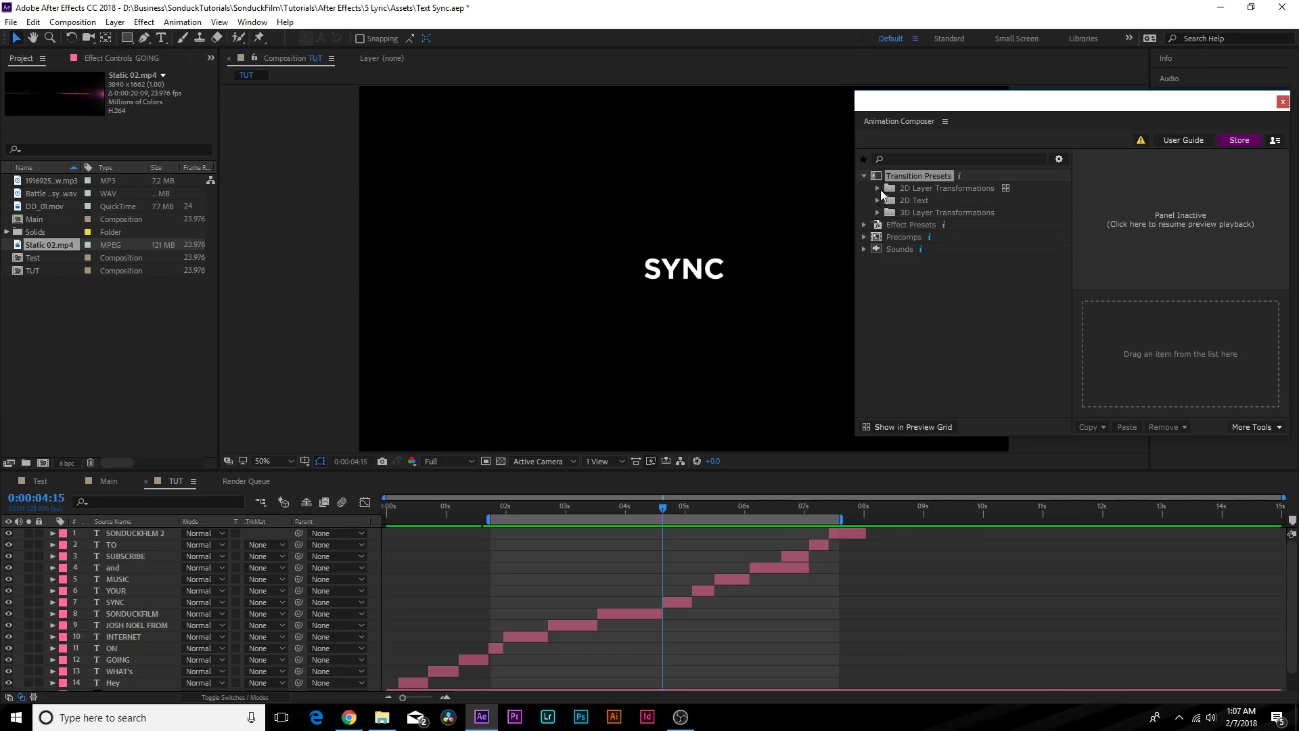
# Apply Overshoot Fade & Position 3 to the SYNC layer and shorten its transition
pyautogui.click(883, 199)
pyautogui.click(881, 190)
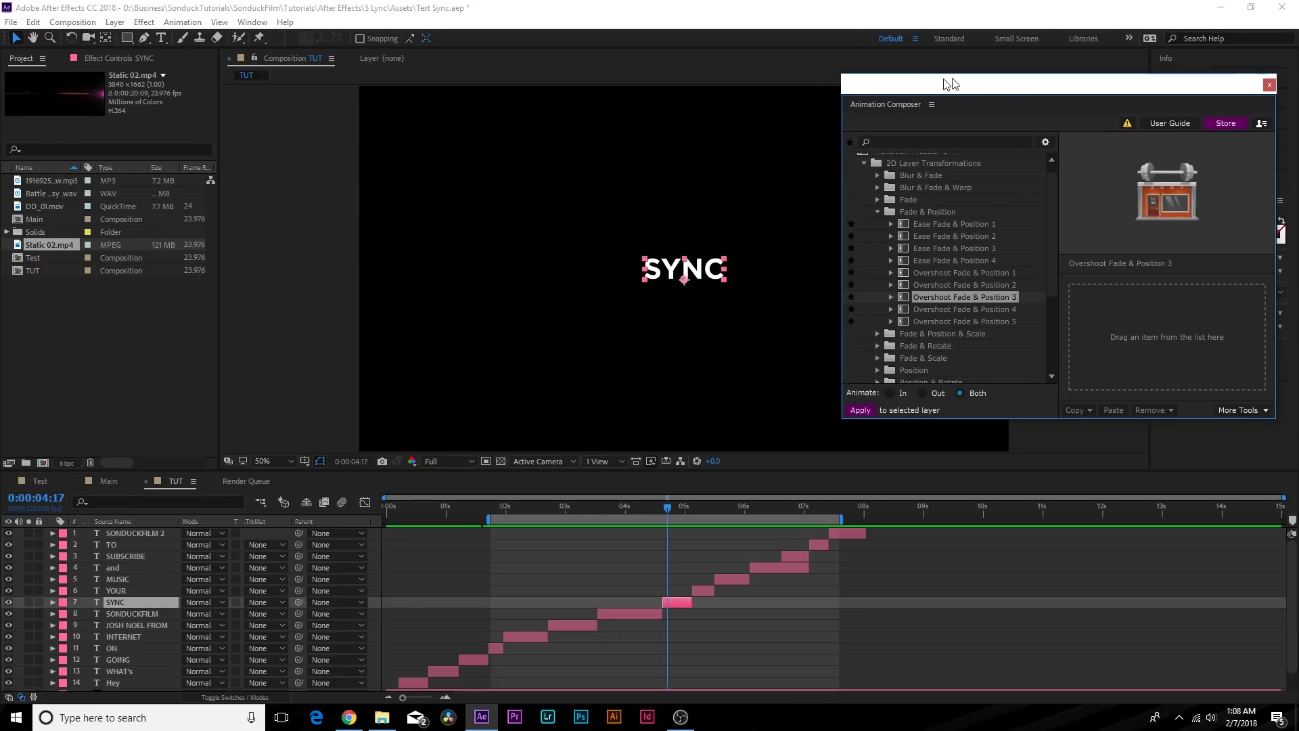
pyautogui.moveTo(960, 94); pyautogui.dragTo(935, 59)
pyautogui.moveTo(924, 281); pyautogui.dragTo(1076, 301)
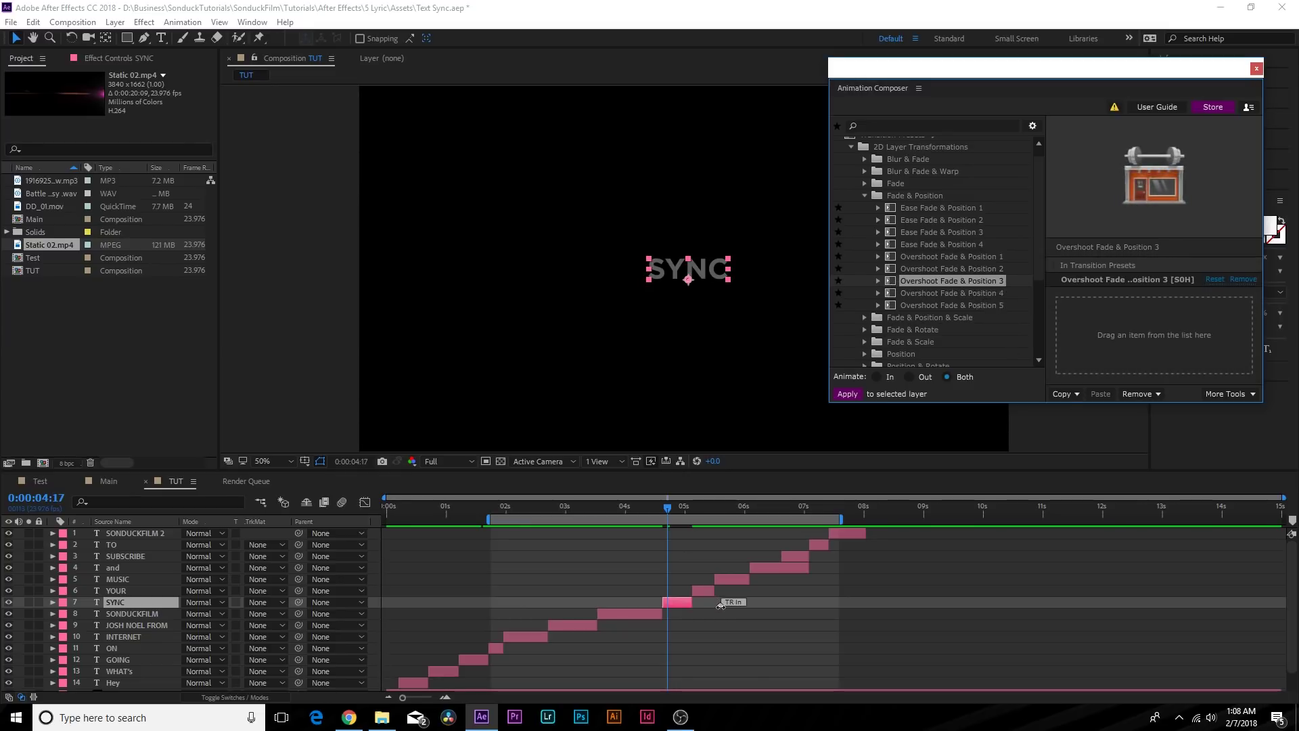
pyautogui.moveTo(719, 603); pyautogui.dragTo(669, 605)
# Set the work area from 04:04 to about 05:21 and preview the SYNC transition
pyautogui.moveTo(668, 509); pyautogui.dragTo(641, 520)
pyautogui.press('b')
pyautogui.press('space')
pyautogui.moveTo(951, 61); pyautogui.dragTo(1054, 75)
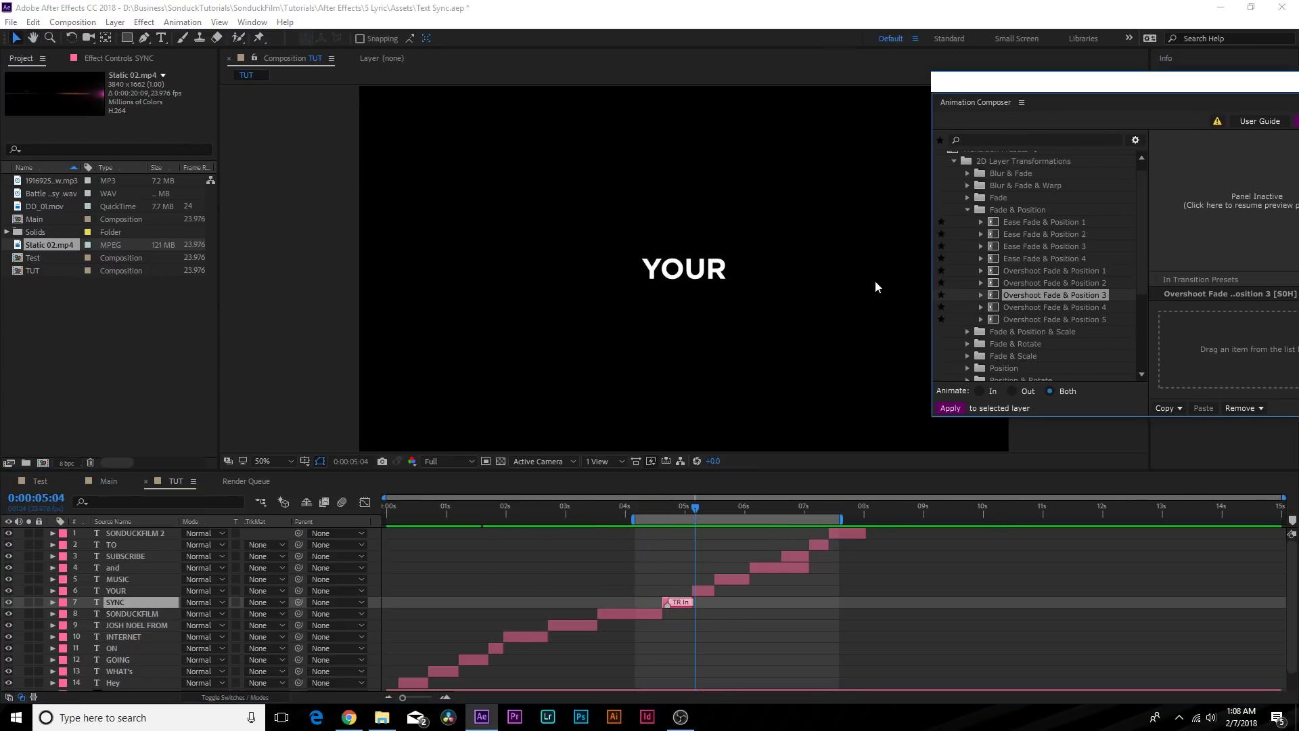
pyautogui.press('n')
pyautogui.moveTo(666, 503); pyautogui.dragTo(693, 514)
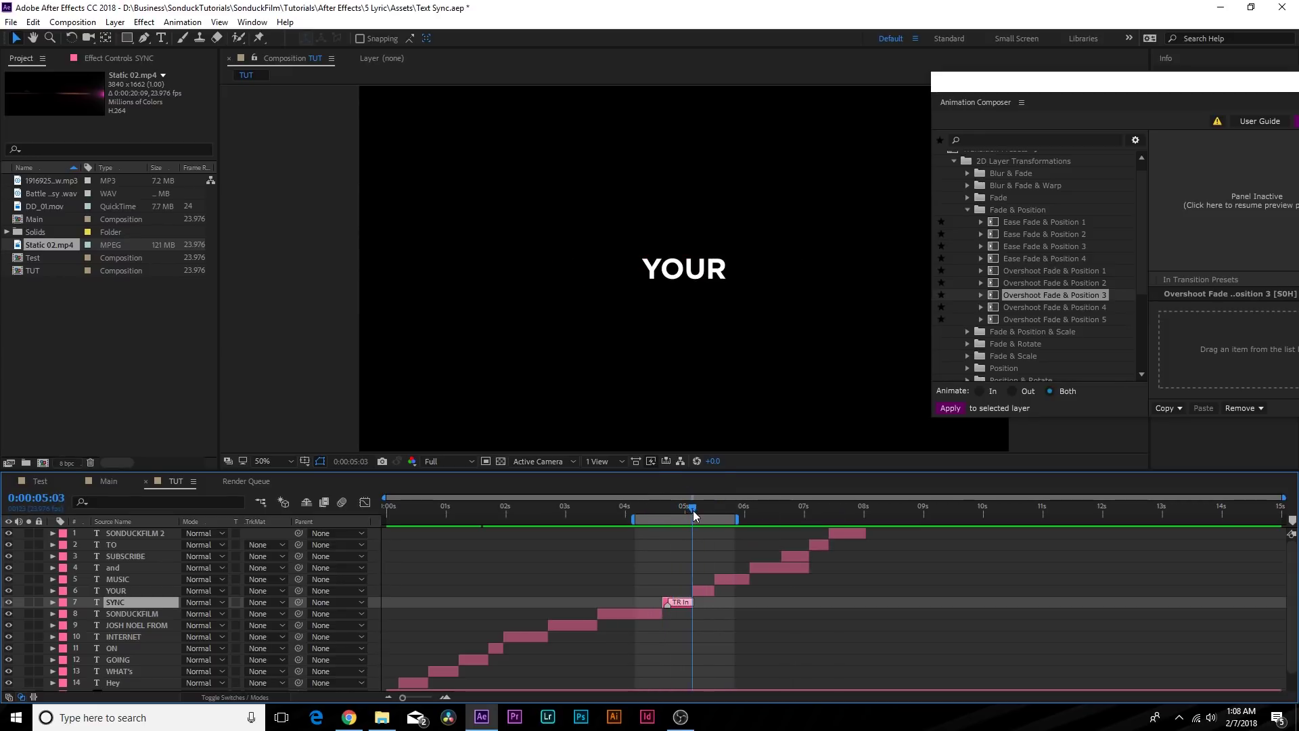
# Apply Fade Cubic In & Out 2 to the YOUR layer, aligned to the layer start
pyautogui.click(699, 589)
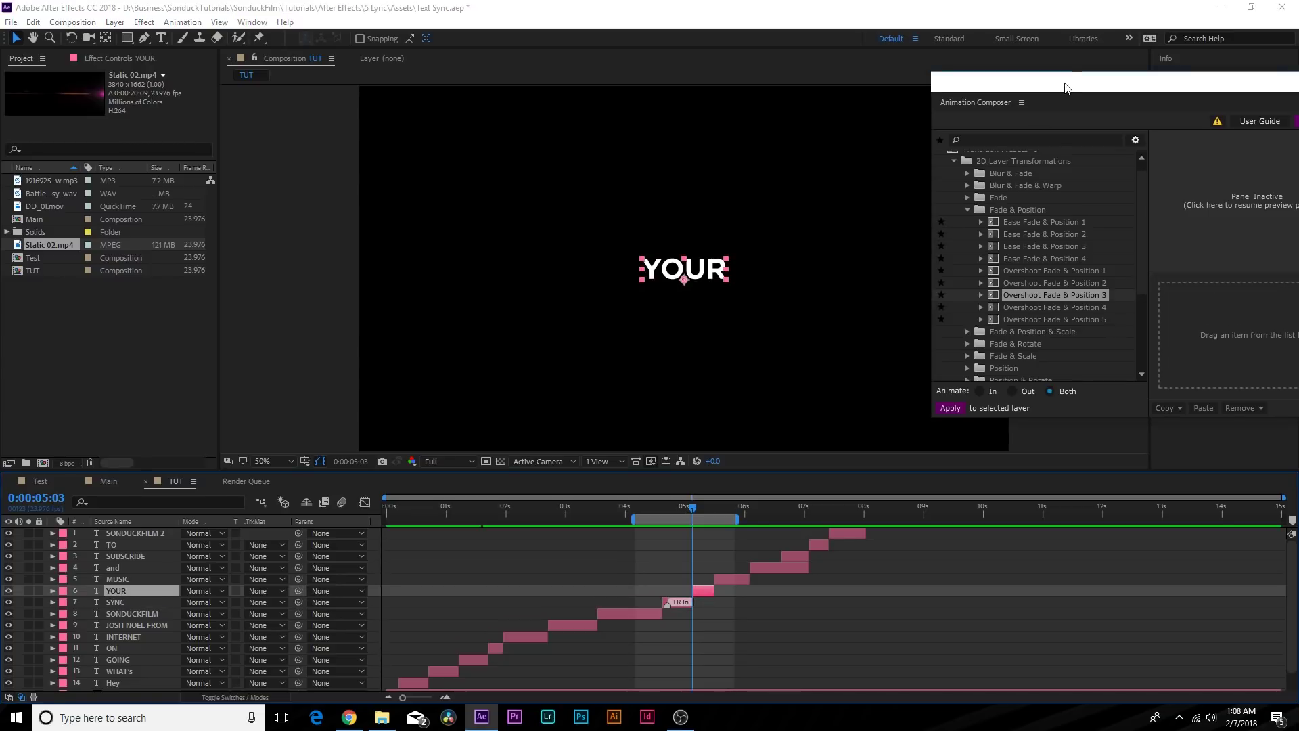
pyautogui.moveTo(1066, 83); pyautogui.dragTo(989, 83)
pyautogui.click(892, 198)
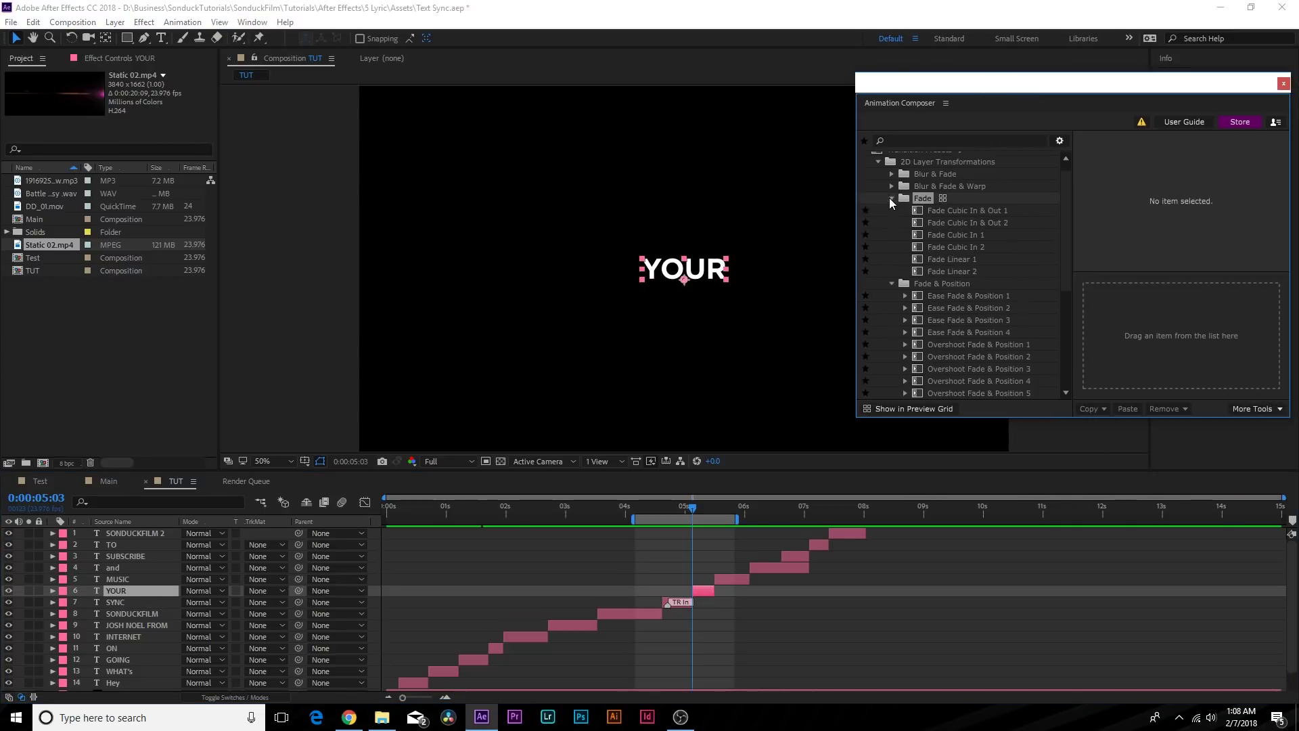
pyautogui.click(922, 259)
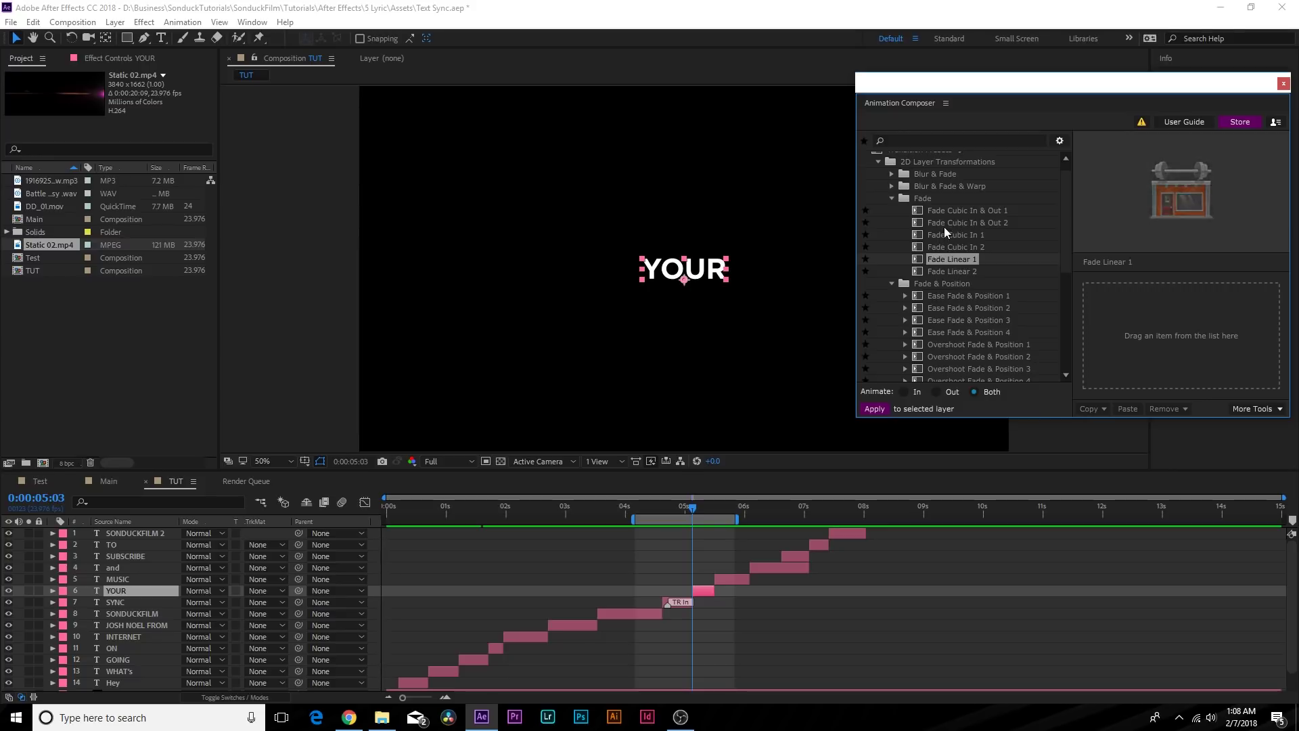
pyautogui.click(952, 224)
pyautogui.moveTo(954, 223); pyautogui.dragTo(1059, 332)
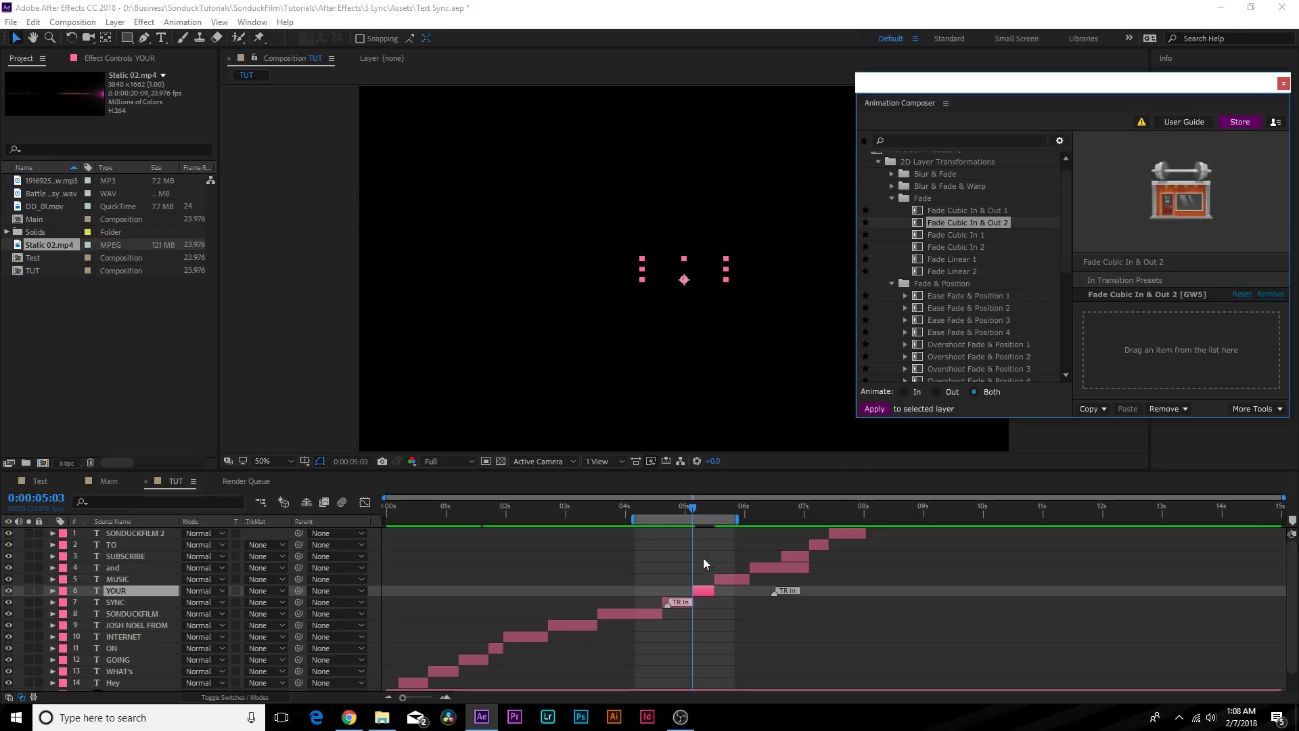
pyautogui.moveTo(775, 593); pyautogui.dragTo(696, 598)
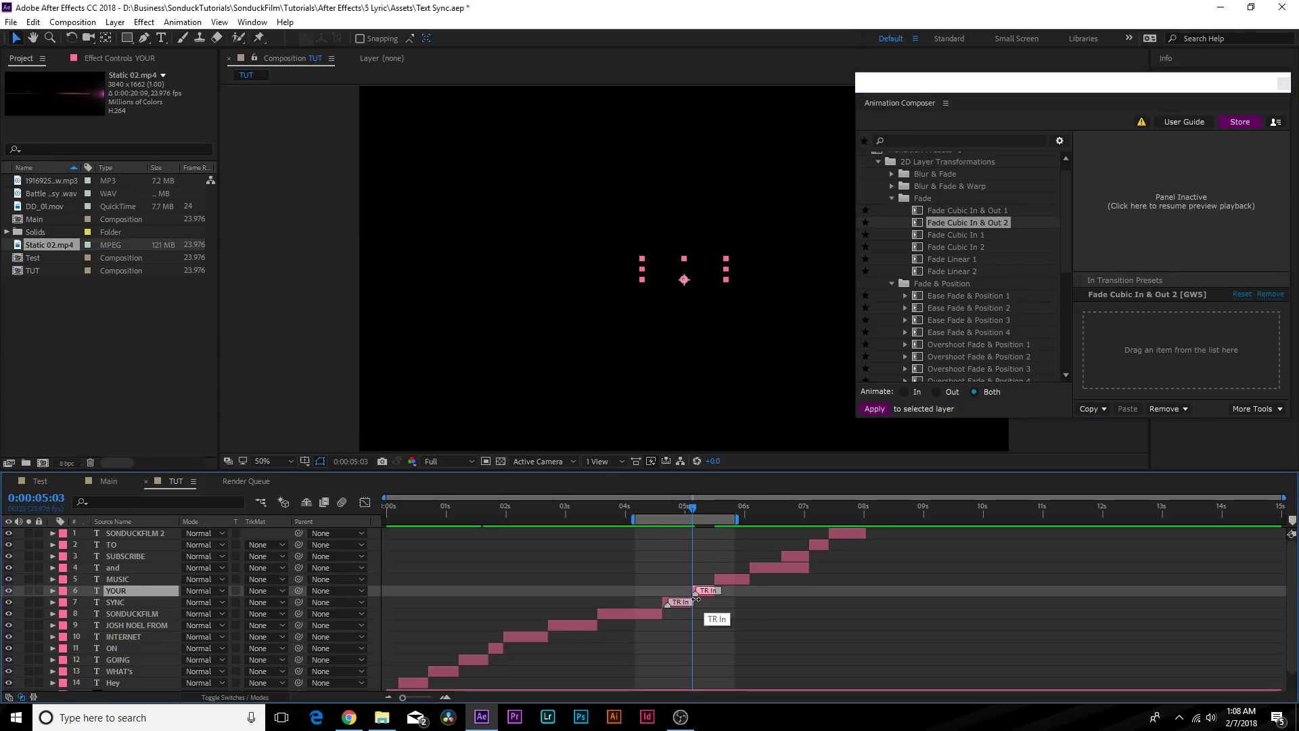
# Apply Overshoot Fade & Position & Scale 6 to the MUSIC layer at 0:00:05:12
pyautogui.click(717, 518)
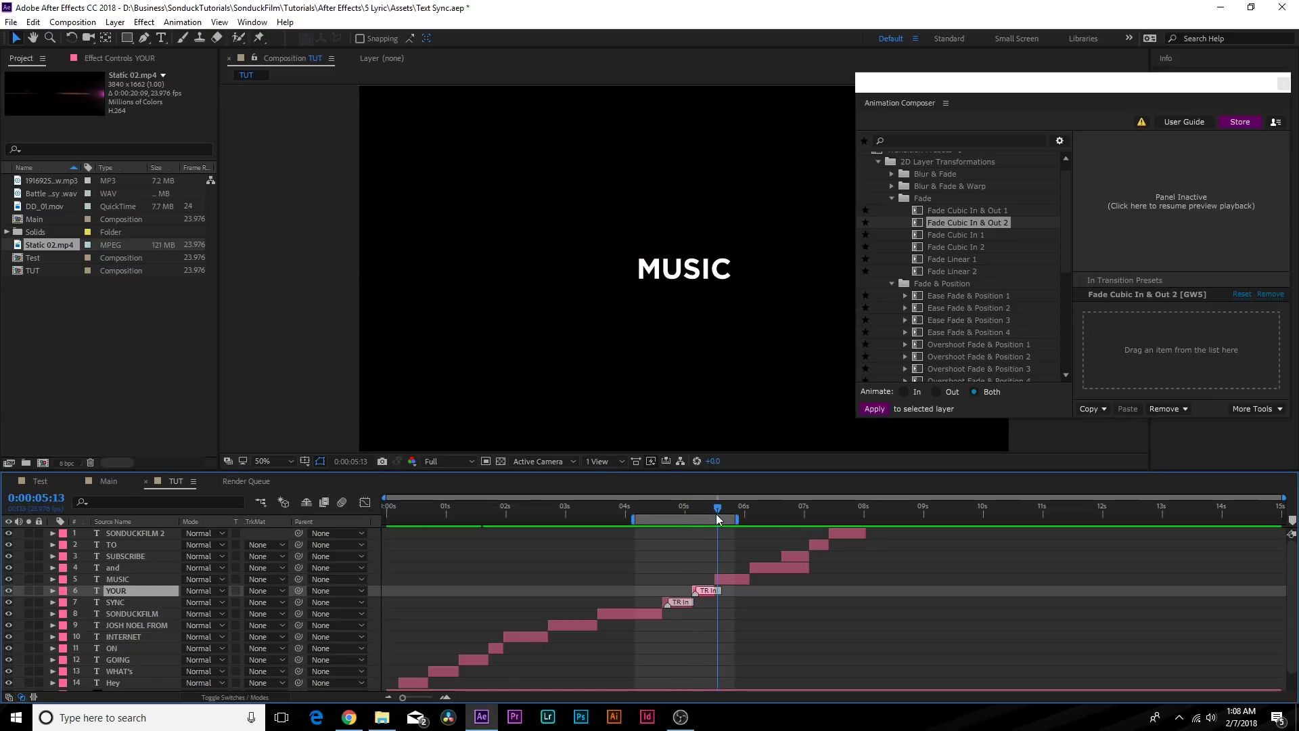
pyautogui.moveTo(717, 519); pyautogui.dragTo(714, 514)
pyautogui.click(731, 580)
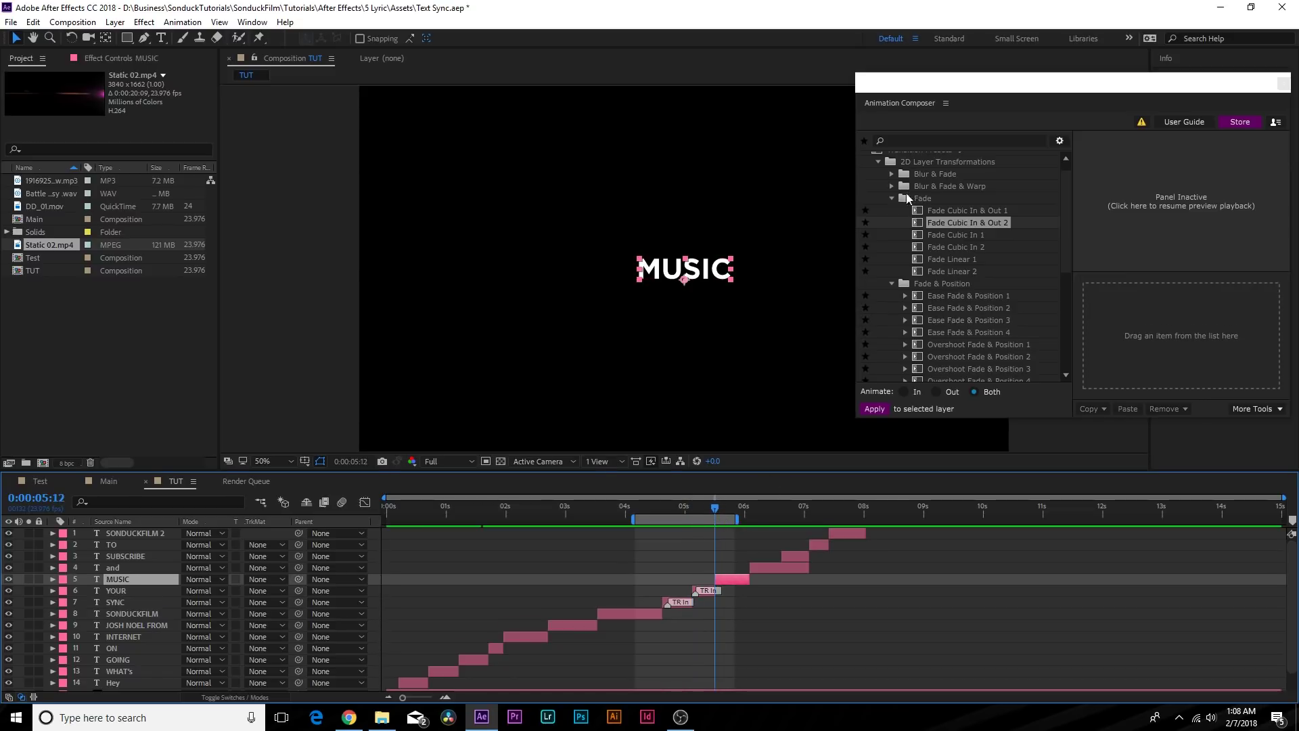
pyautogui.click(891, 198)
pyautogui.click(892, 211)
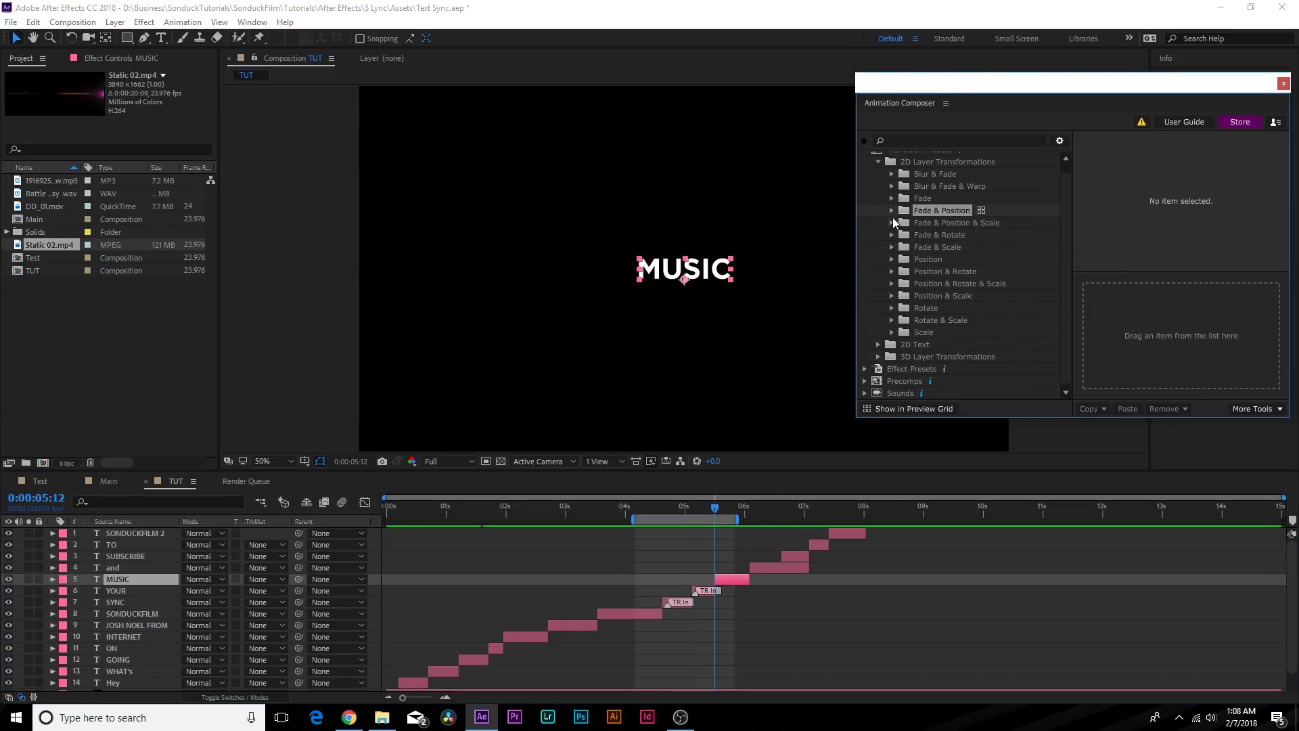
pyautogui.click(890, 223)
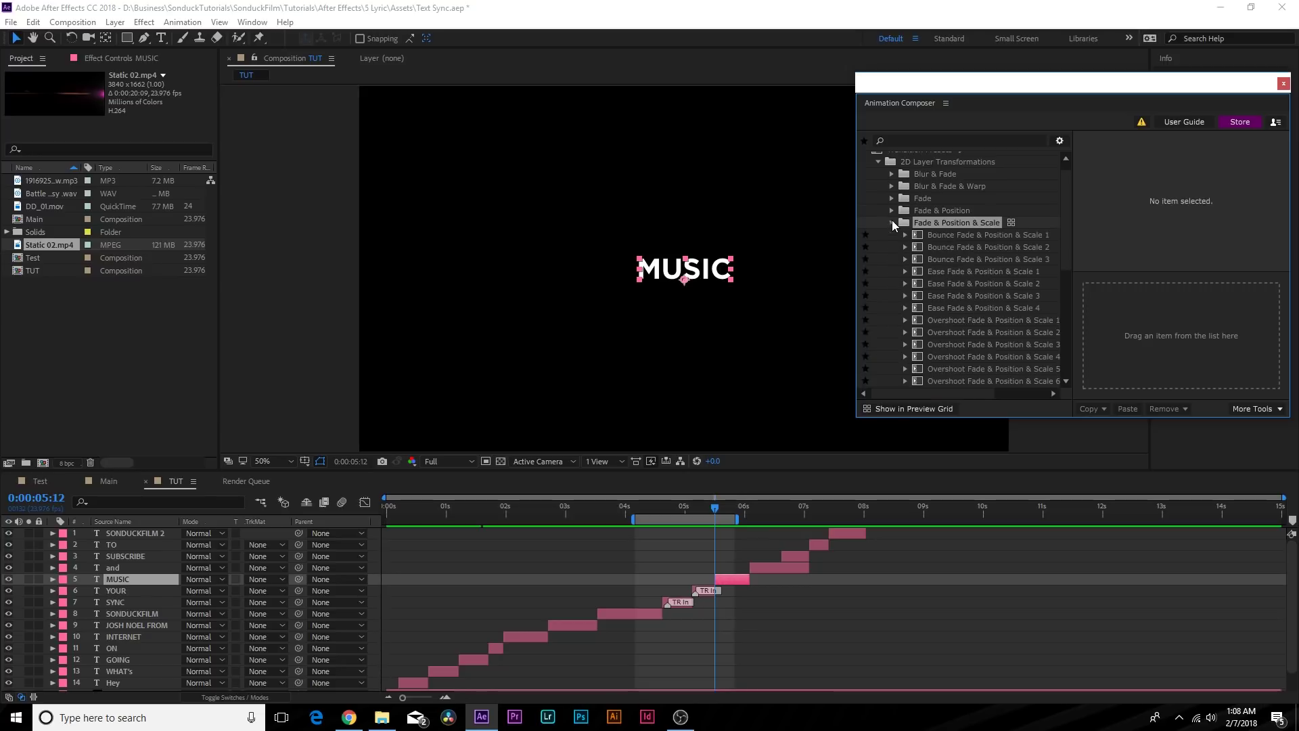
pyautogui.click(965, 333)
pyautogui.scroll(-2, 964, 334)
pyautogui.click(956, 313)
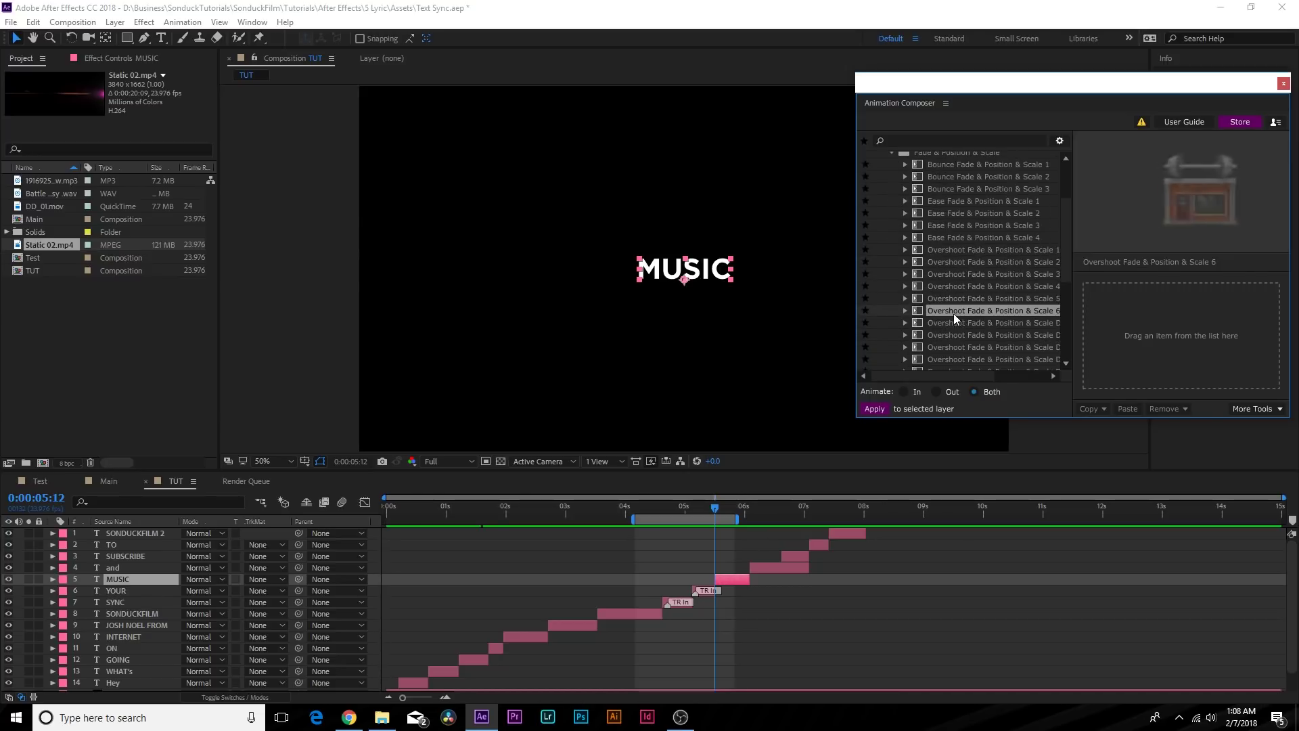
pyautogui.moveTo(965, 310)
pyautogui.mouseDown()
pyautogui.moveTo(1087, 311)
pyautogui.moveTo(1044, 328)
pyautogui.moveTo(1055, 332)
pyautogui.mouseUp()
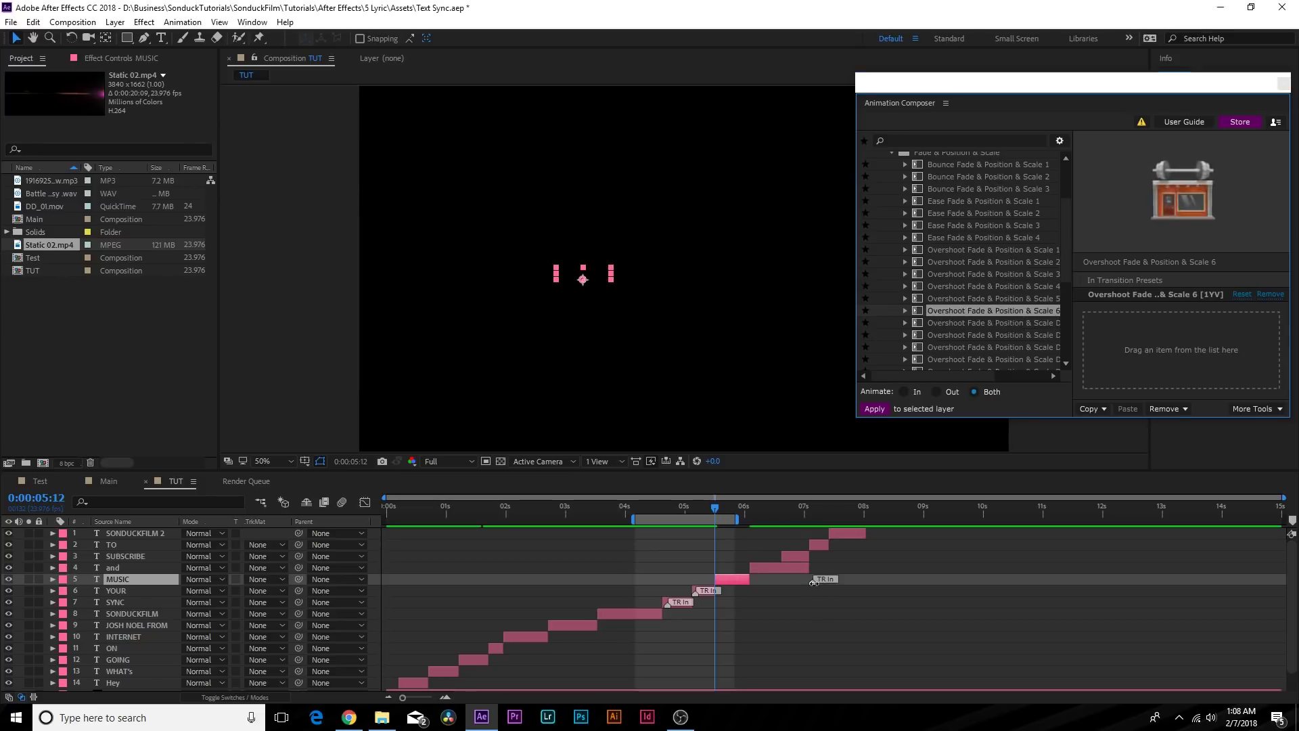
# Close the Animation Composer panel and preview the new transitions
pyautogui.moveTo(1222, 85); pyautogui.dragTo(1168, 159)
pyautogui.click(1229, 162)
pyautogui.press('space')
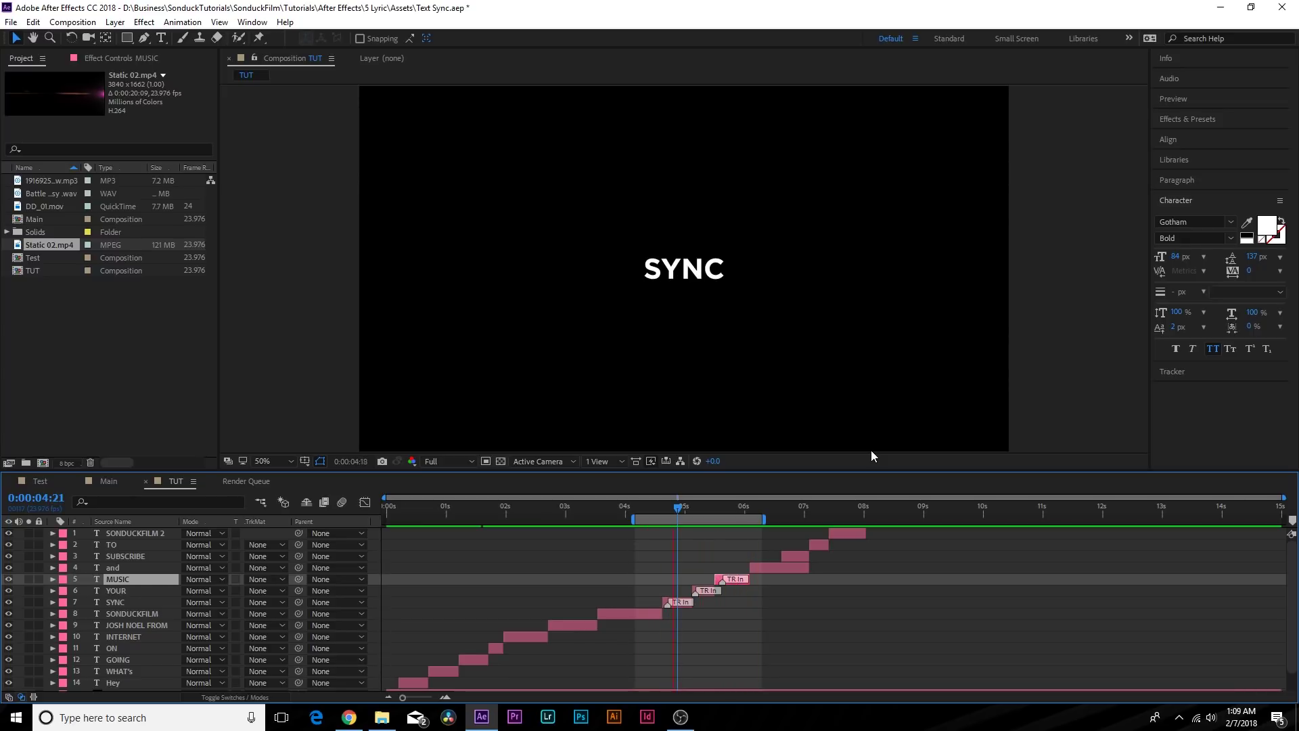
# Replay the preview from 0:00:05:10 and reopen the Animation Composer panel
pyautogui.moveTo(728, 514); pyautogui.dragTo(717, 573)
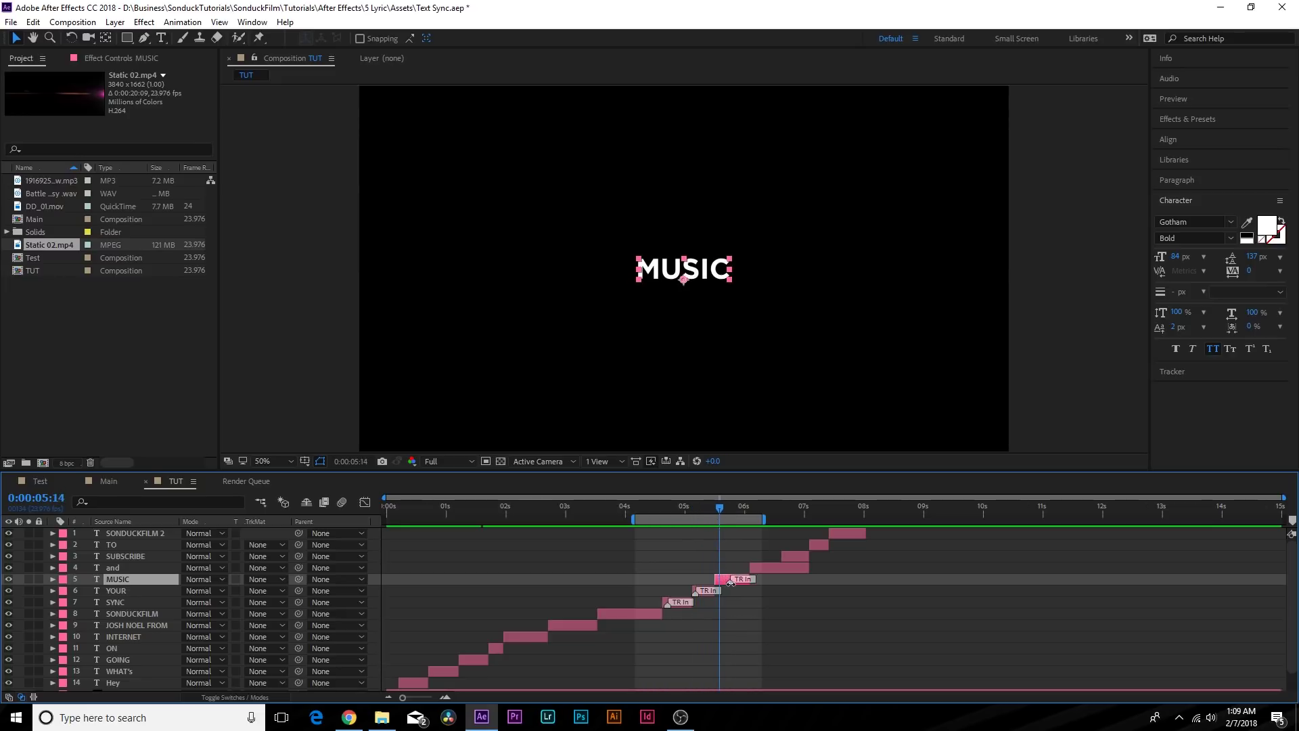
pyautogui.press('space')
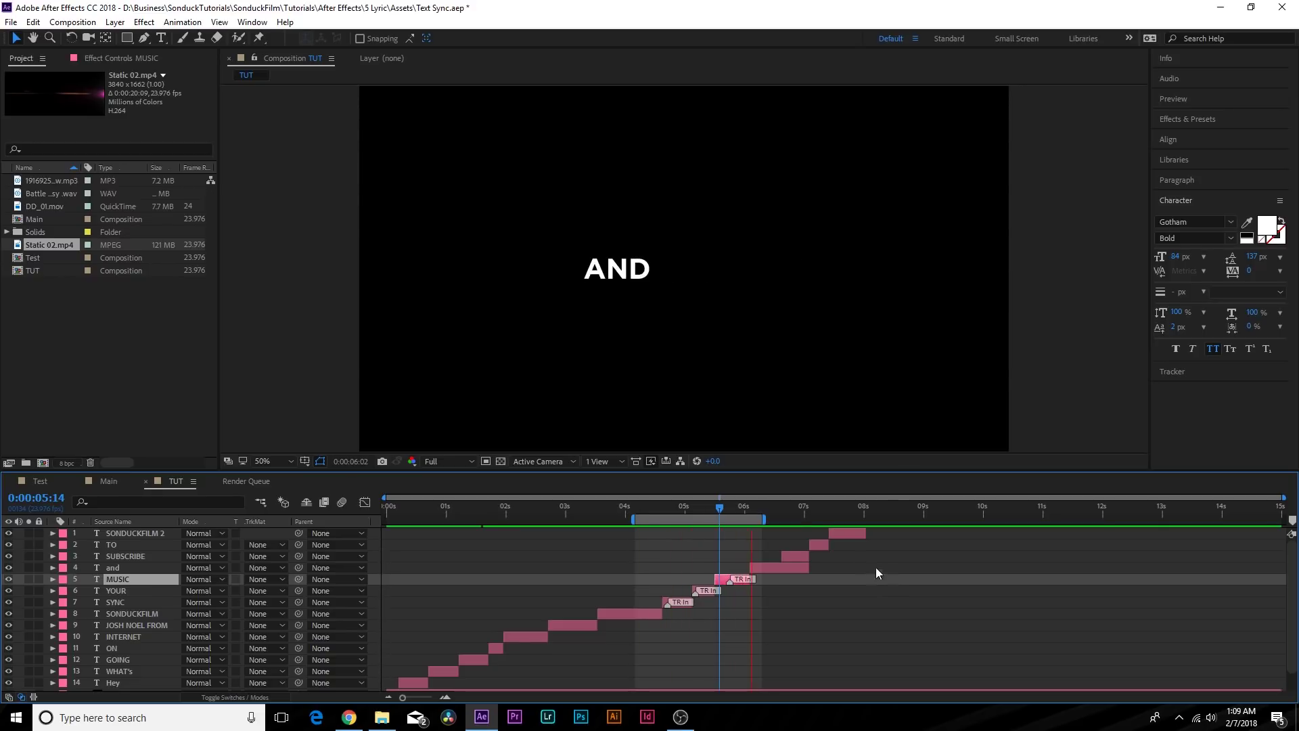
pyautogui.press('space')
pyautogui.click(252, 22)
pyautogui.click(298, 125)
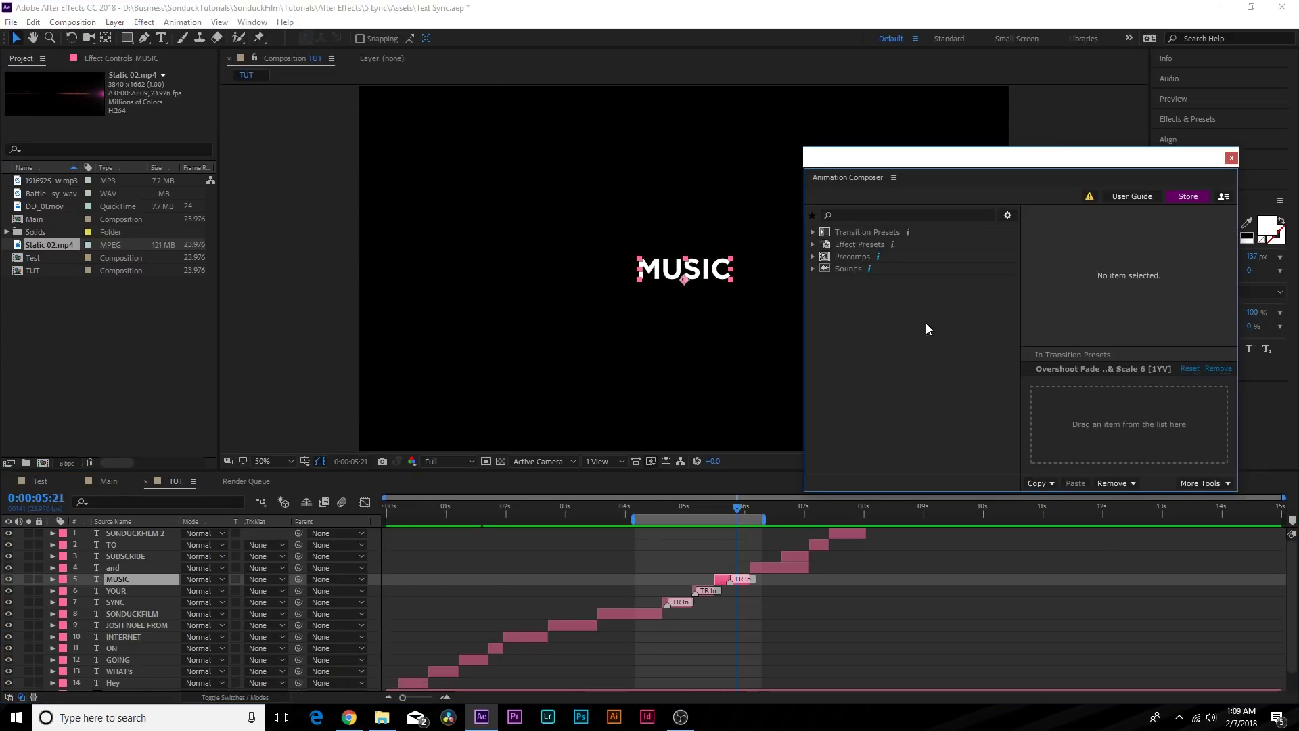
# Raise Keyframe Wingman's ease influence from 60 to 100 and preview the eased transitions
pyautogui.click(1218, 483)
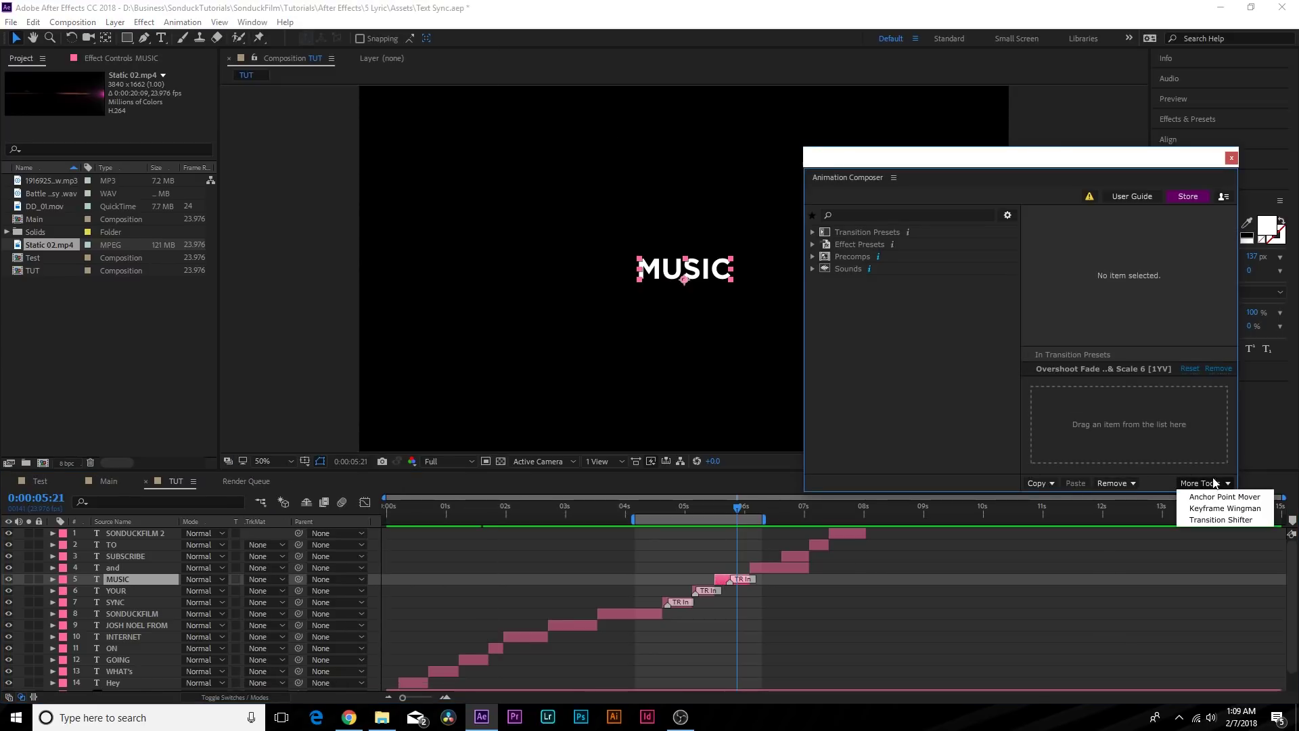
pyautogui.click(1212, 511)
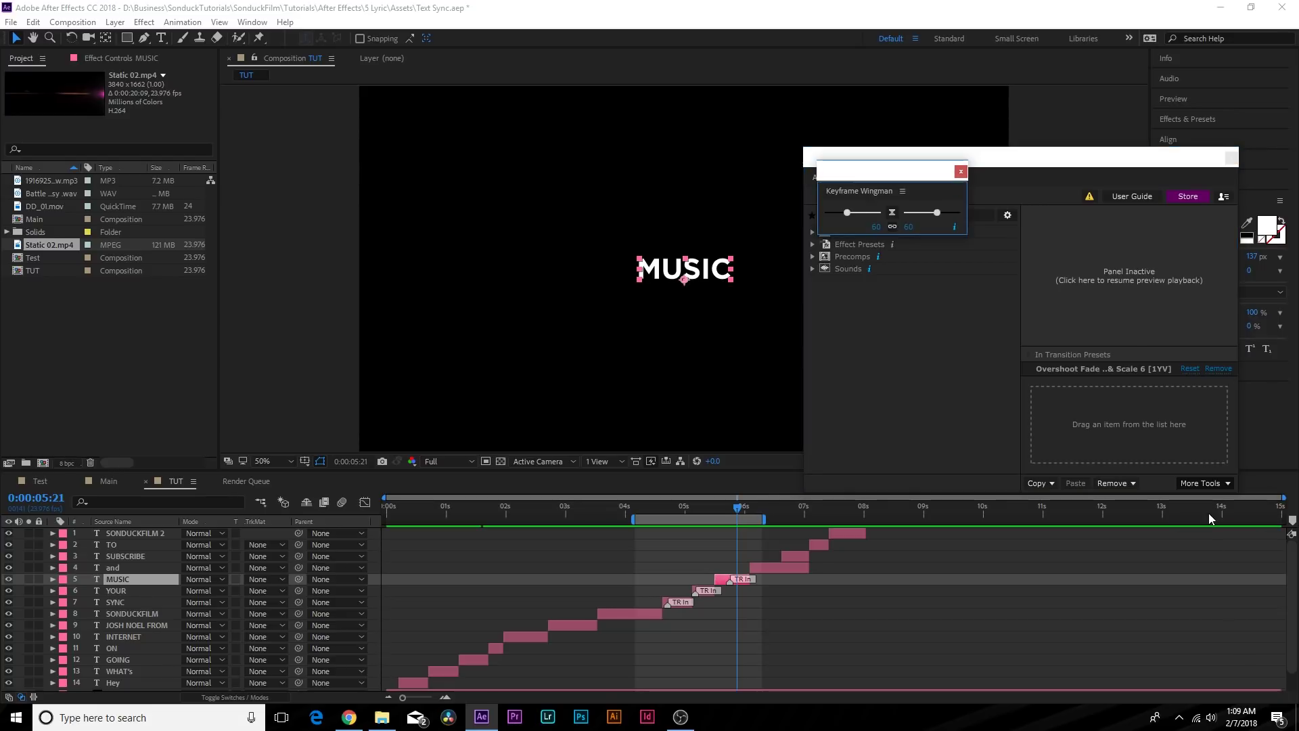
pyautogui.moveTo(938, 218); pyautogui.dragTo(967, 218)
pyautogui.moveTo(741, 509)
pyautogui.mouseDown()
pyautogui.moveTo(707, 509)
pyautogui.moveTo(719, 509)
pyautogui.mouseUp()
pyautogui.click(900, 179)
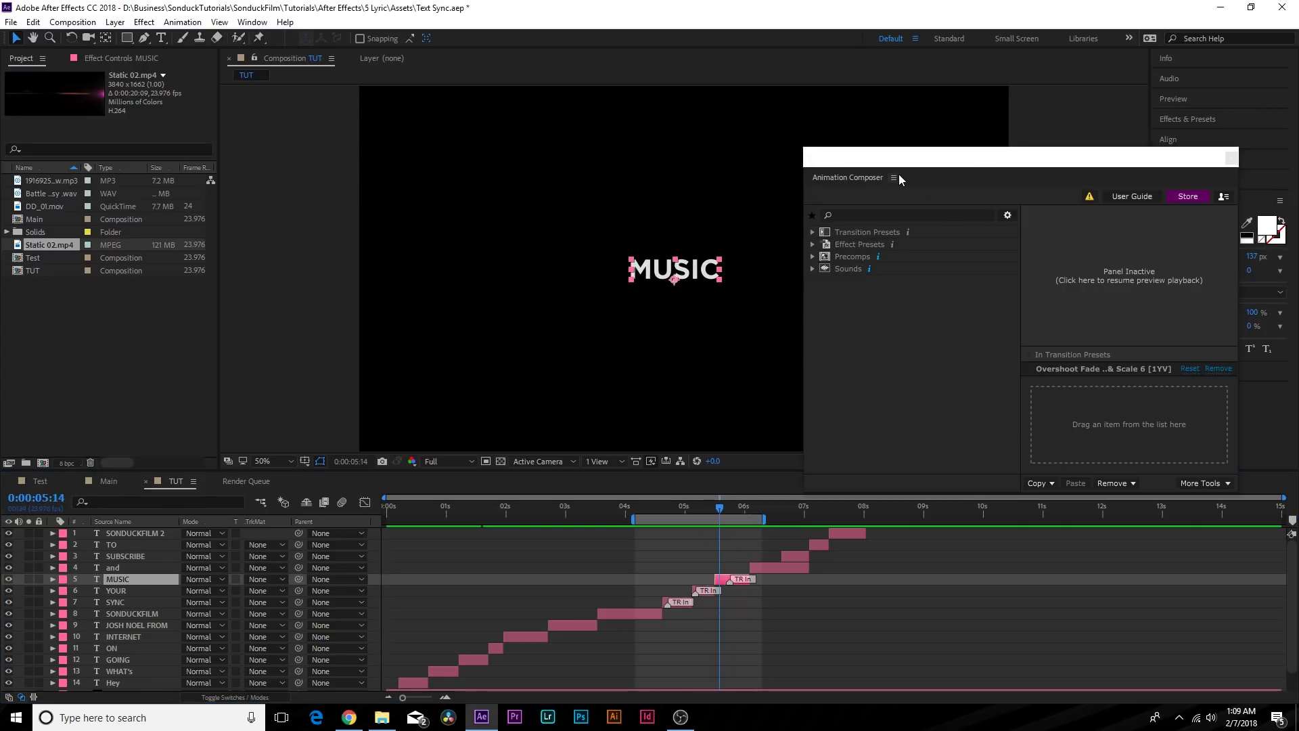
pyautogui.moveTo(905, 158); pyautogui.dragTo(938, 150)
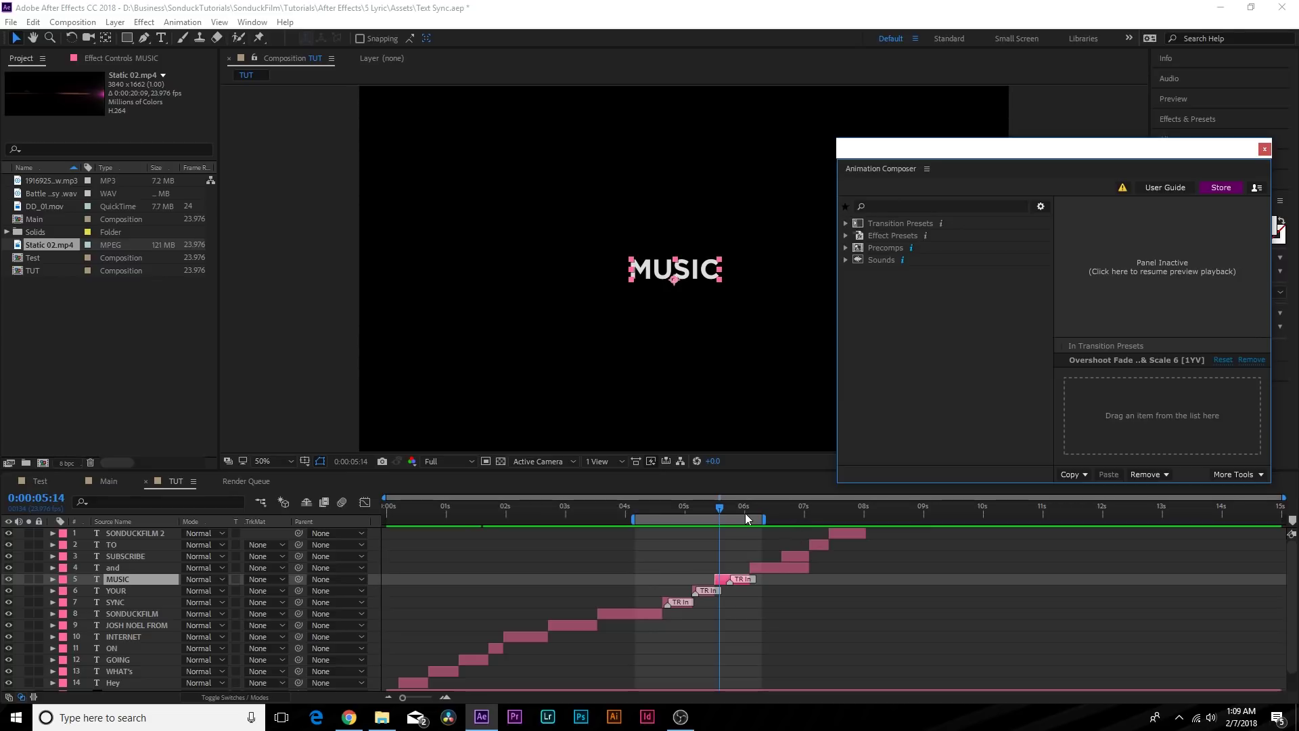
pyautogui.moveTo(745, 514); pyautogui.dragTo(751, 512)
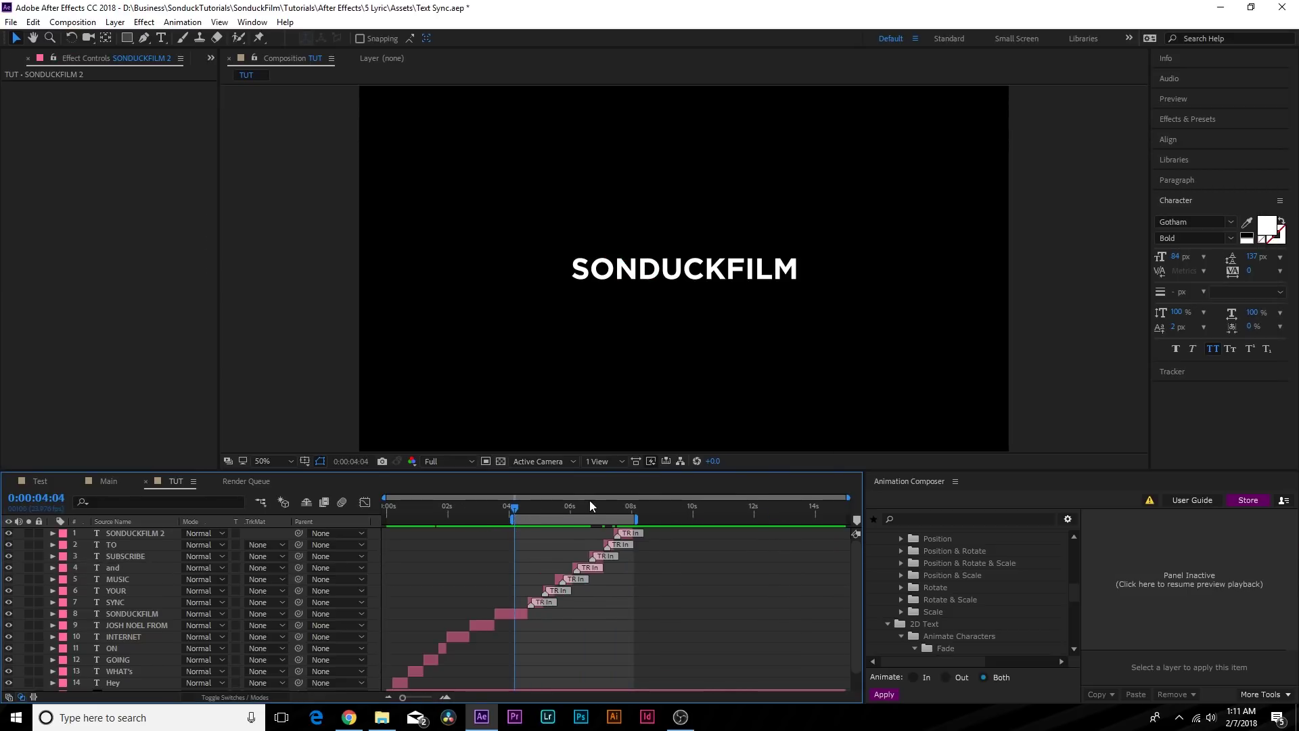
pyautogui.press('space')
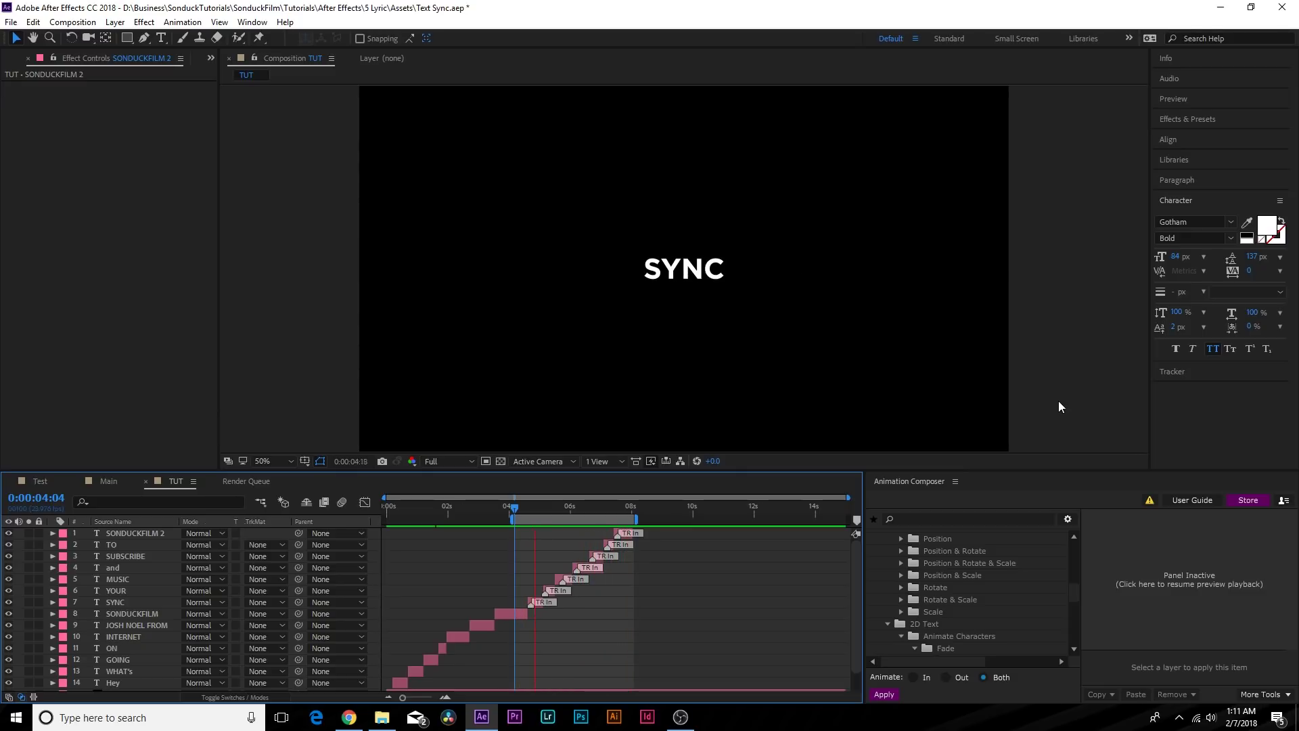
# Preview the lyrics from the composition start, then collapse the expanded layer properties
pyautogui.press('space')
pyautogui.moveTo(506, 520); pyautogui.dragTo(384, 519)
pyautogui.press('space')
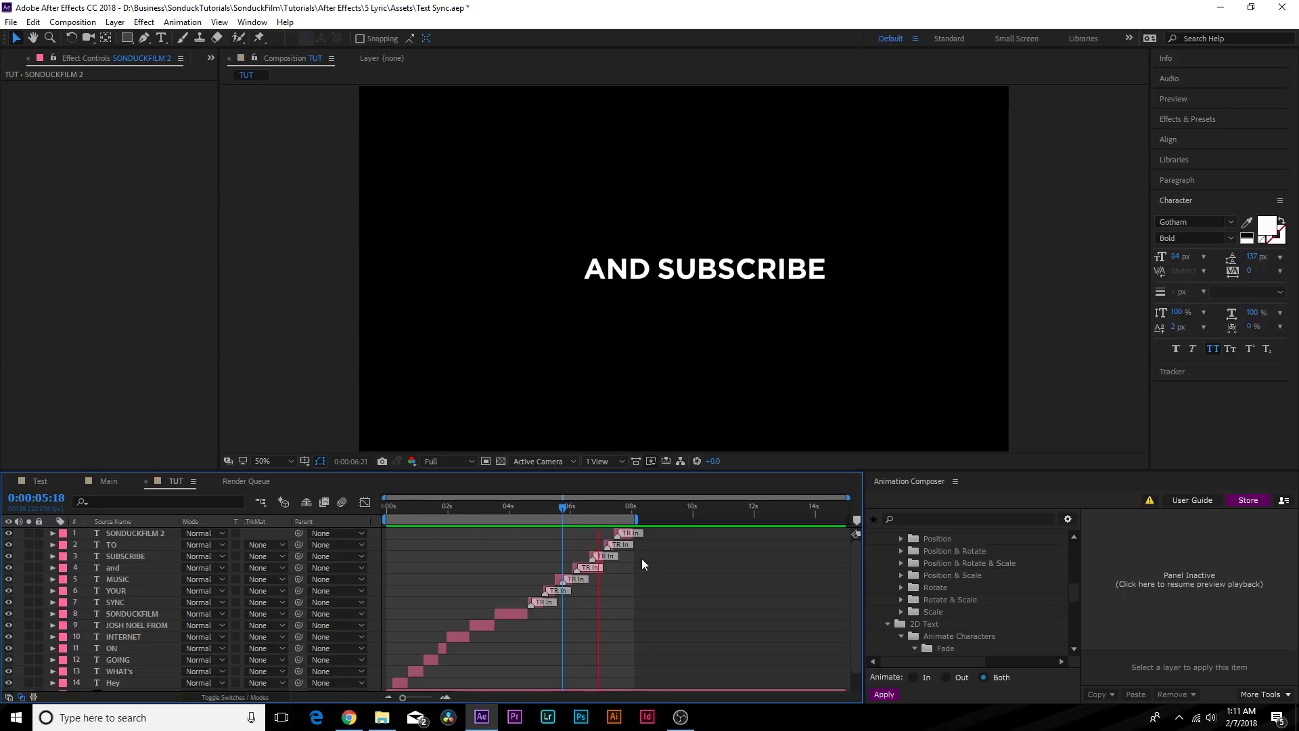
pyautogui.click(482, 625)
pyautogui.press('u')
pyautogui.click(420, 558)
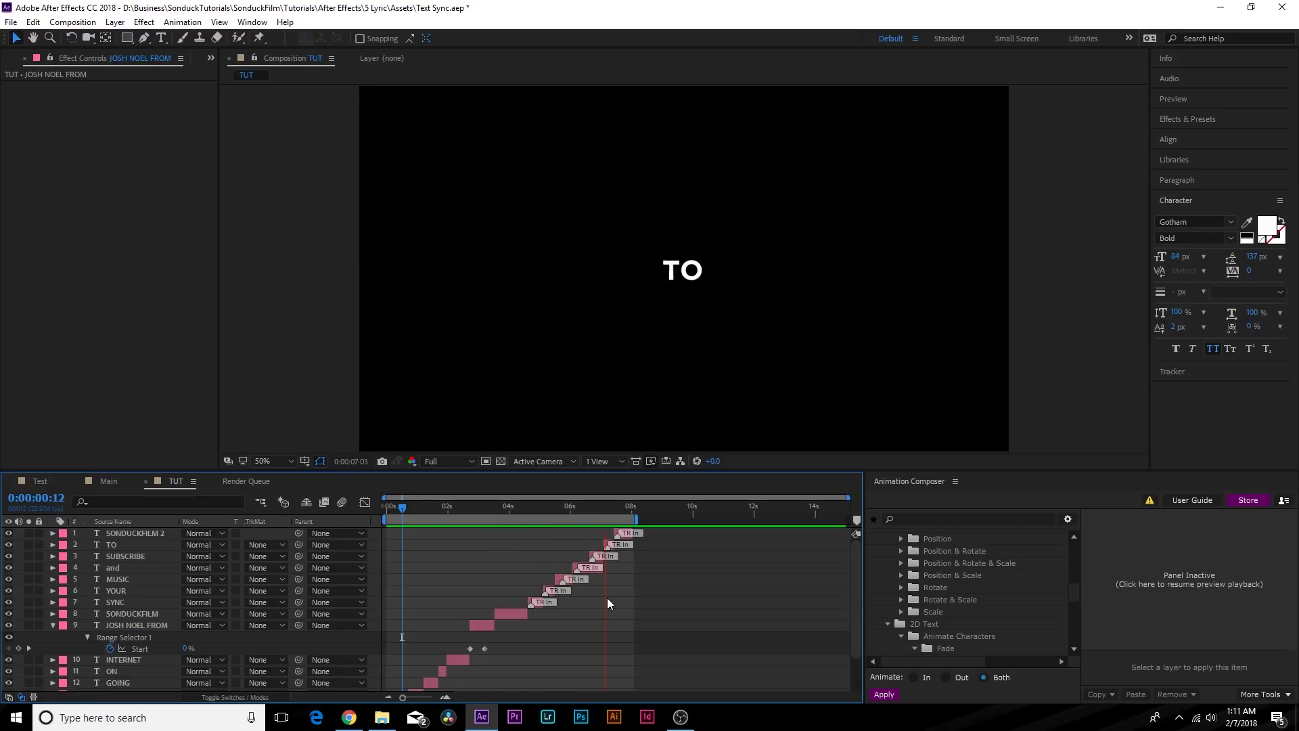
pyautogui.press('space')
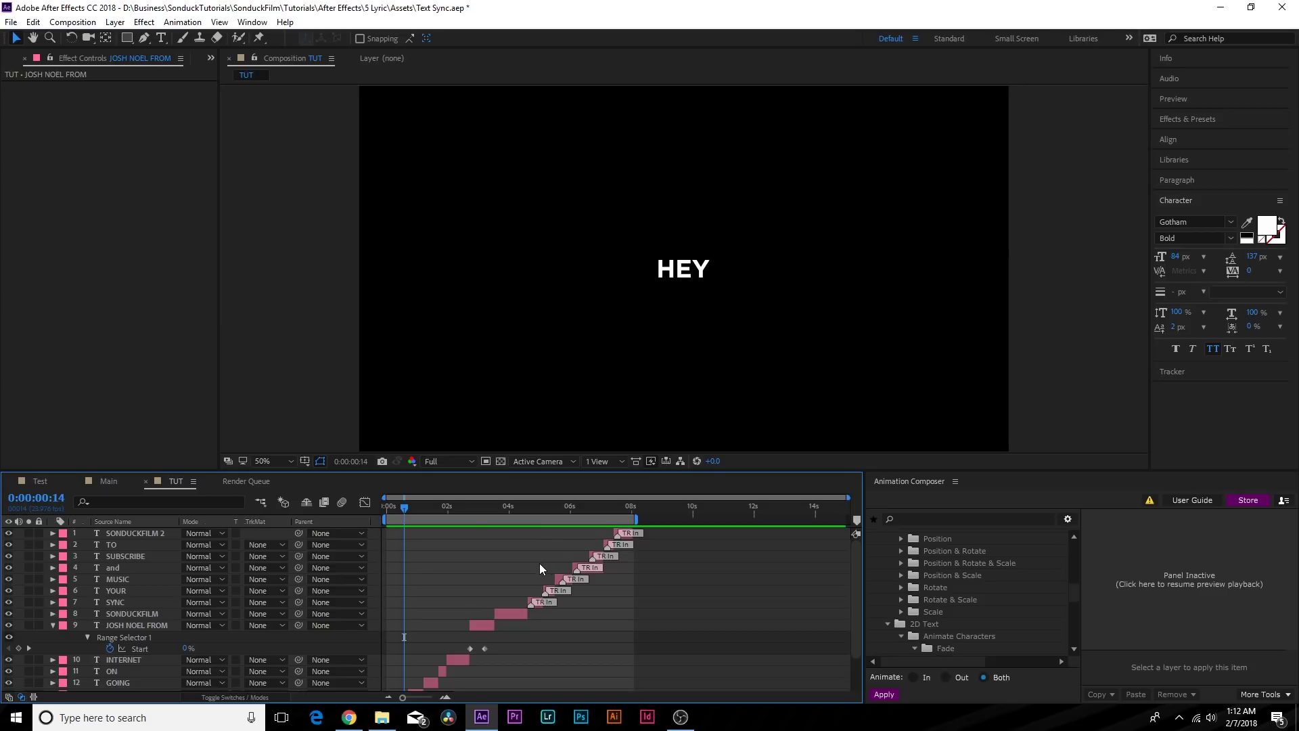
pyautogui.press('u')
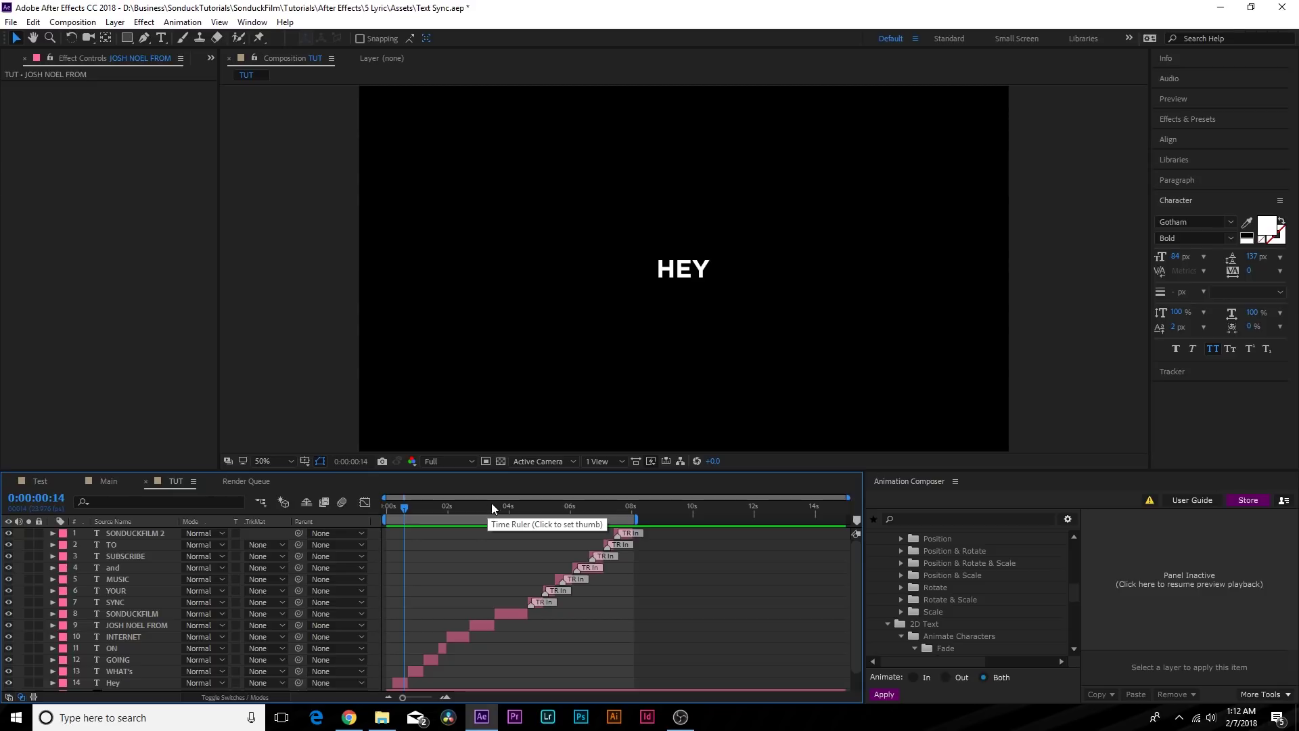
# Close the Animation Composer panel from its panel menu
pyautogui.click(954, 480)
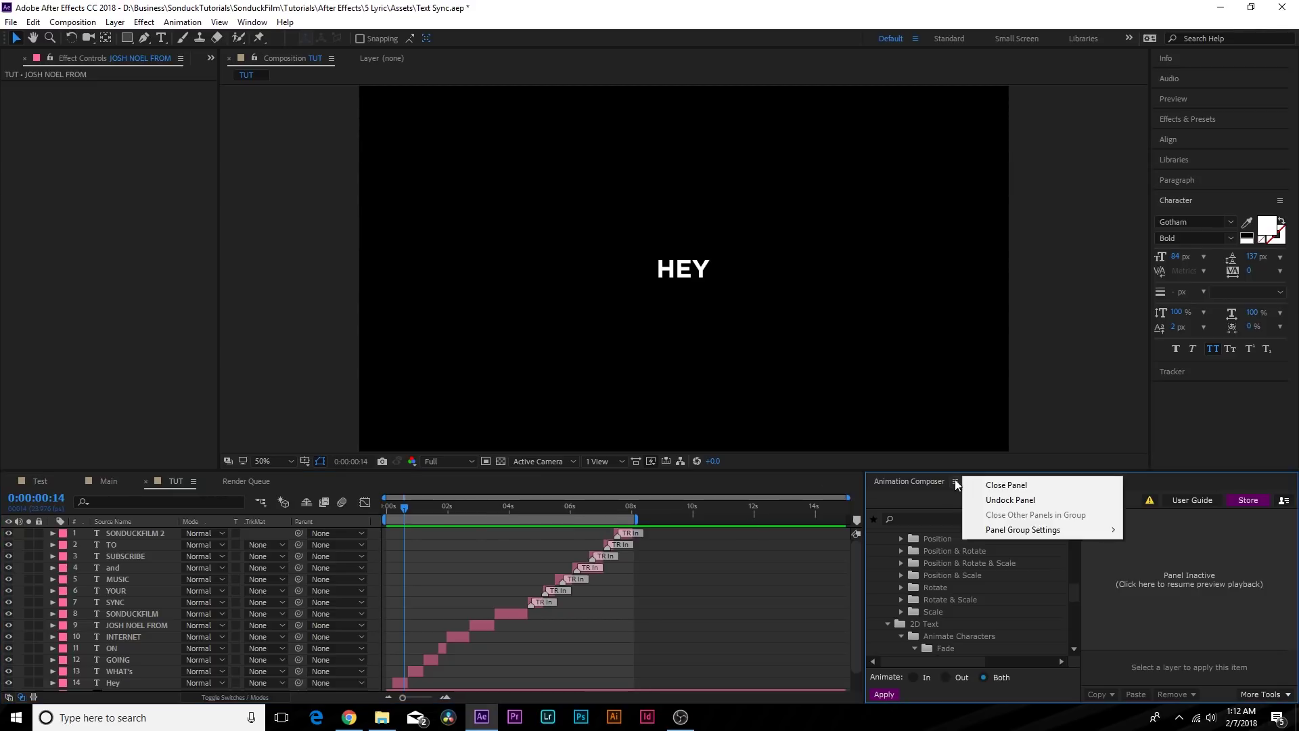
pyautogui.click(1011, 488)
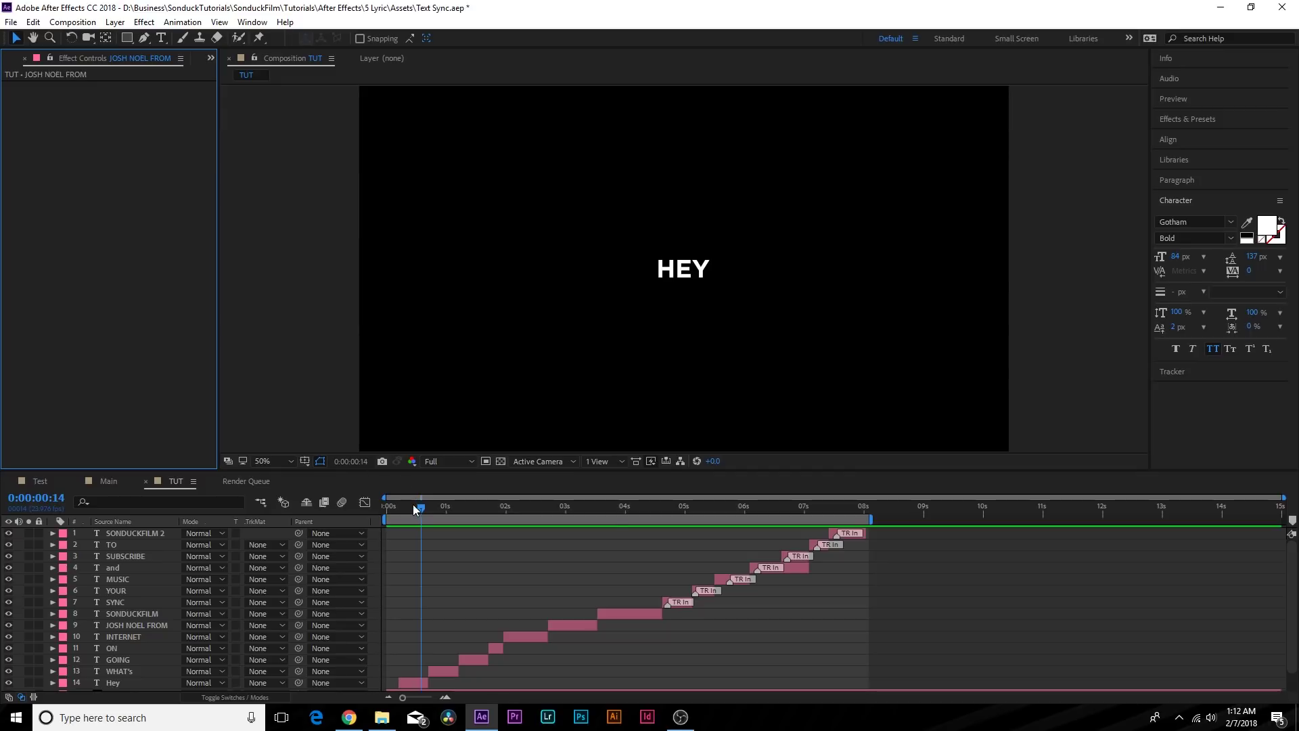
pyautogui.moveTo(414, 509); pyautogui.dragTo(399, 509)
pyautogui.scroll(-1, 435, 564)
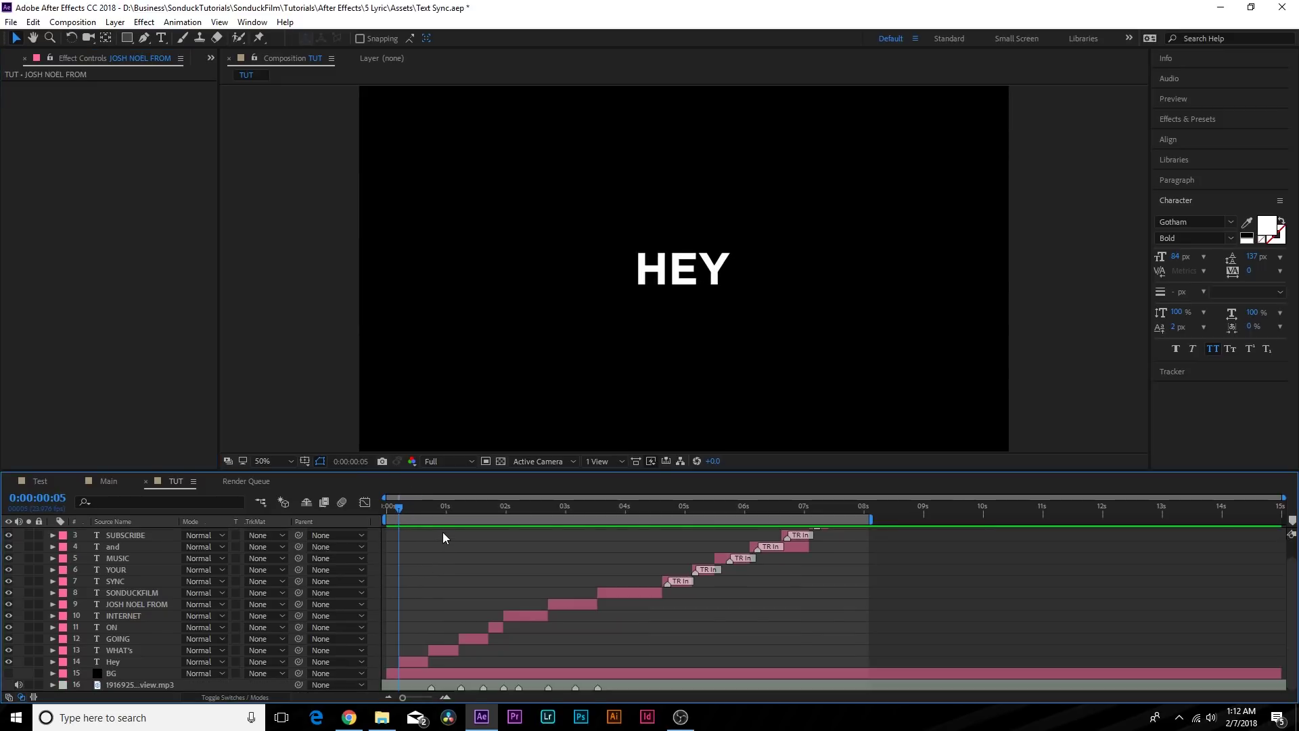
# Create a new solid layer named BG
pyautogui.click(115, 22)
pyautogui.moveTo(169, 37)
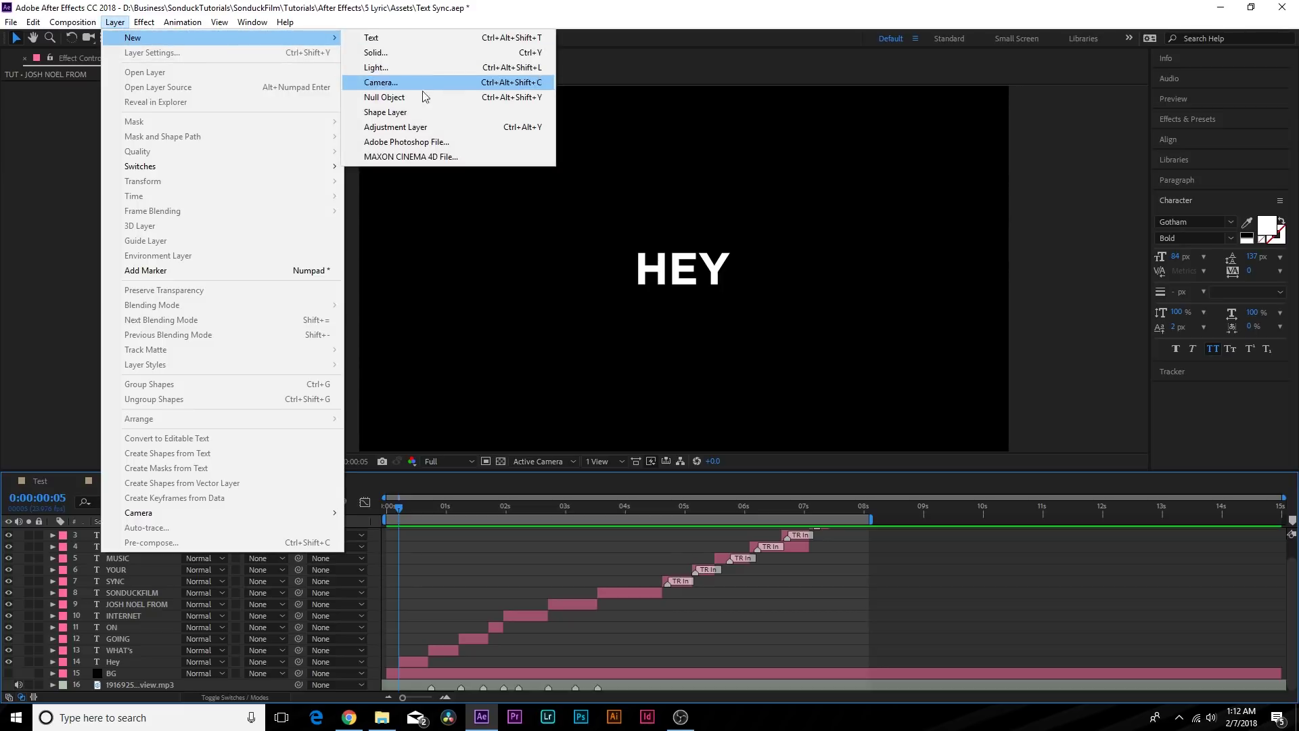
pyautogui.click(391, 52)
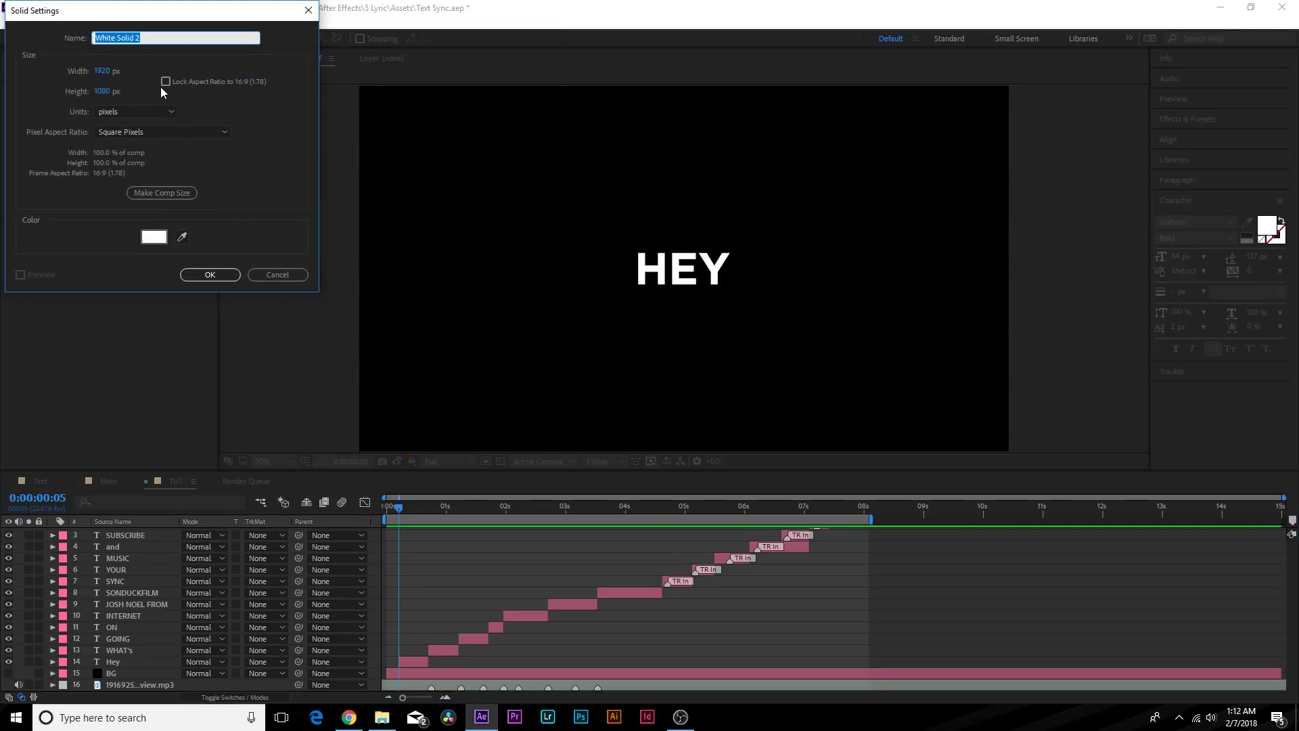
pyautogui.write('BG')
pyautogui.press('Return')
# Add a Radial Ramp Gradient Ramp to BG from very dark grey to black
pyautogui.click(144, 22)
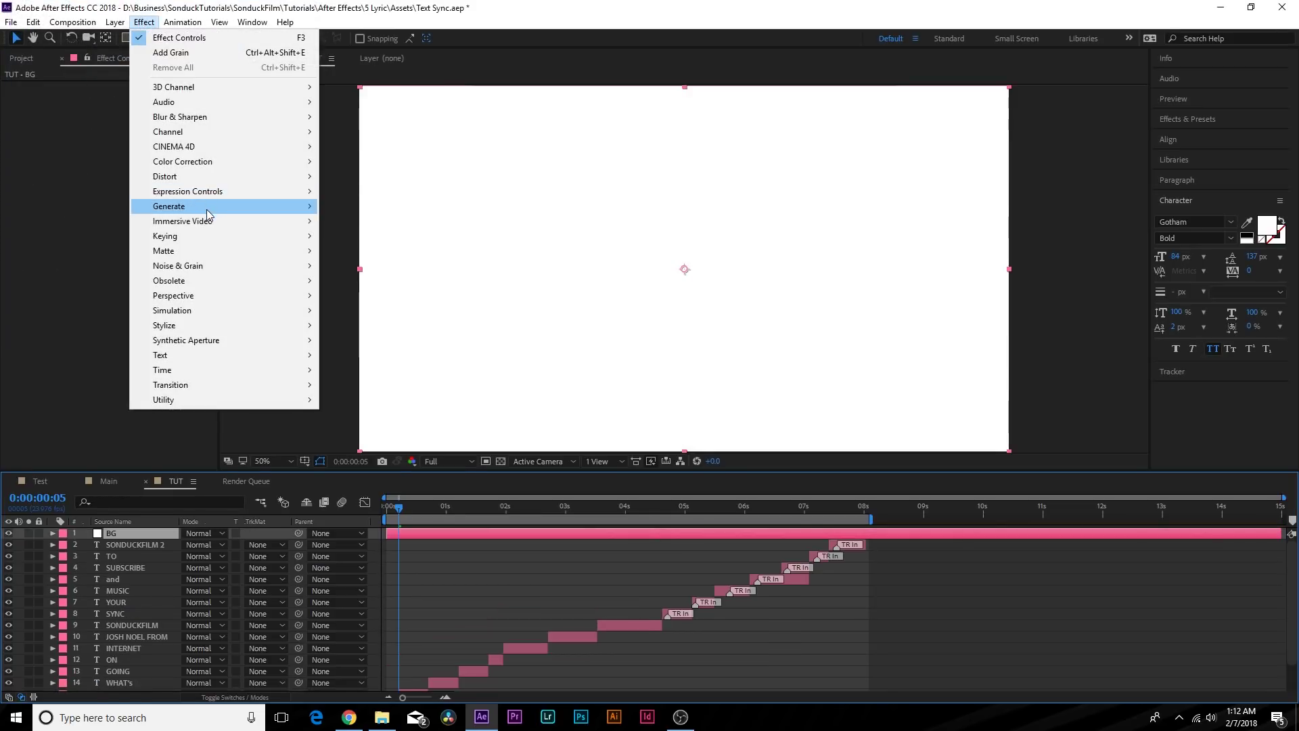
pyautogui.moveTo(207, 213)
pyautogui.click(358, 459)
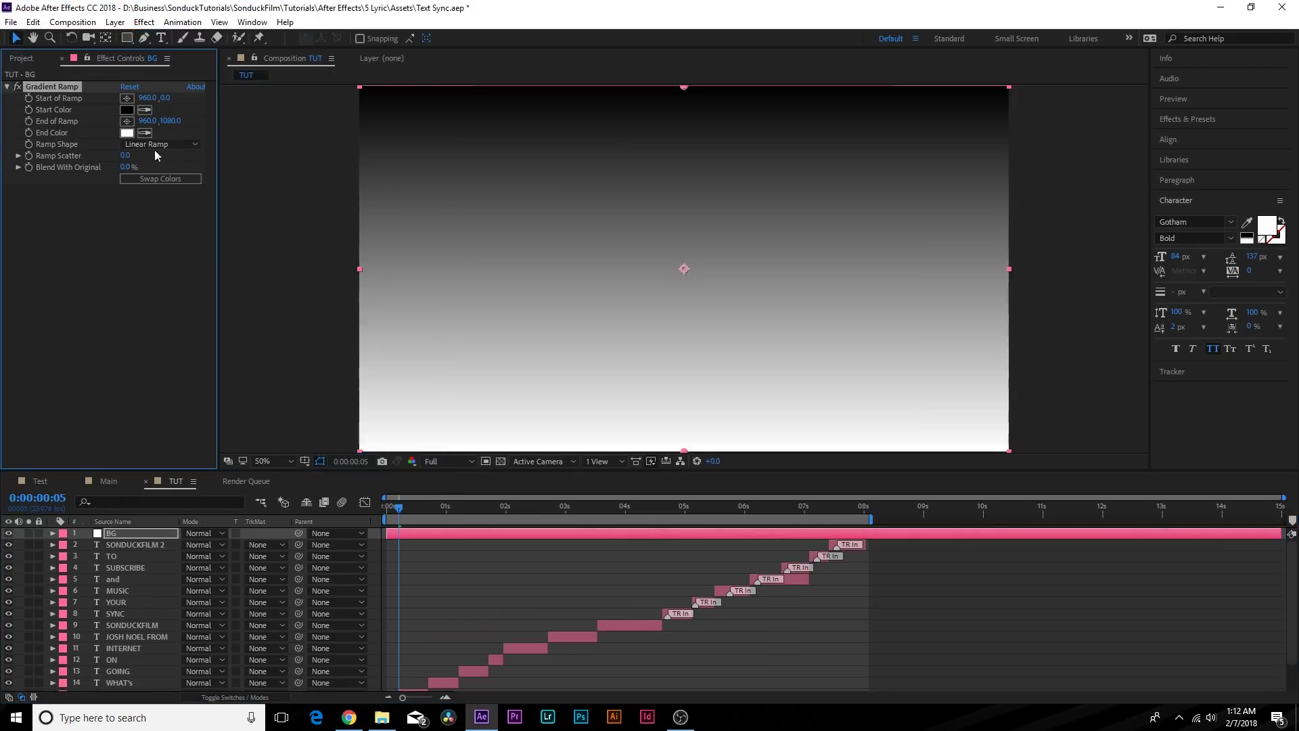
pyautogui.click(128, 133)
pyautogui.moveTo(81, 169); pyautogui.dragTo(2, 258)
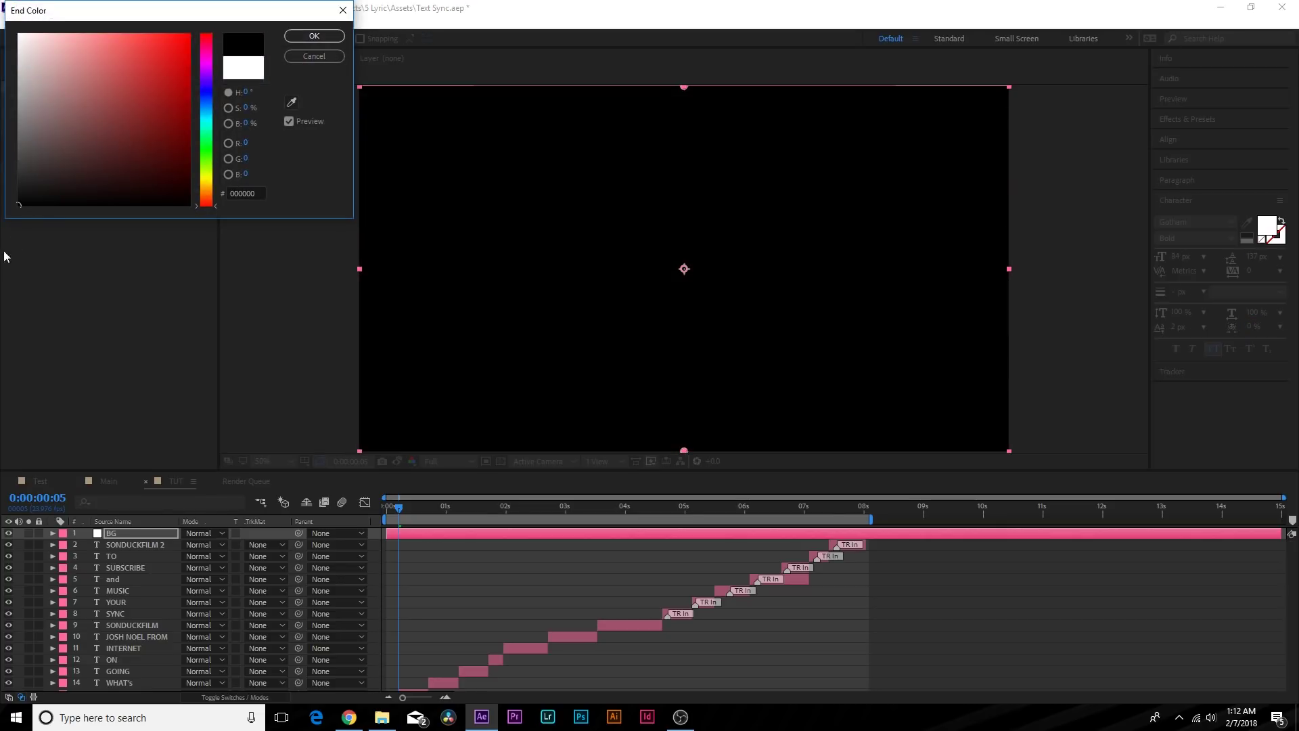
pyautogui.click(308, 36)
pyautogui.click(127, 110)
pyautogui.moveTo(22, 174); pyautogui.dragTo(12, 198)
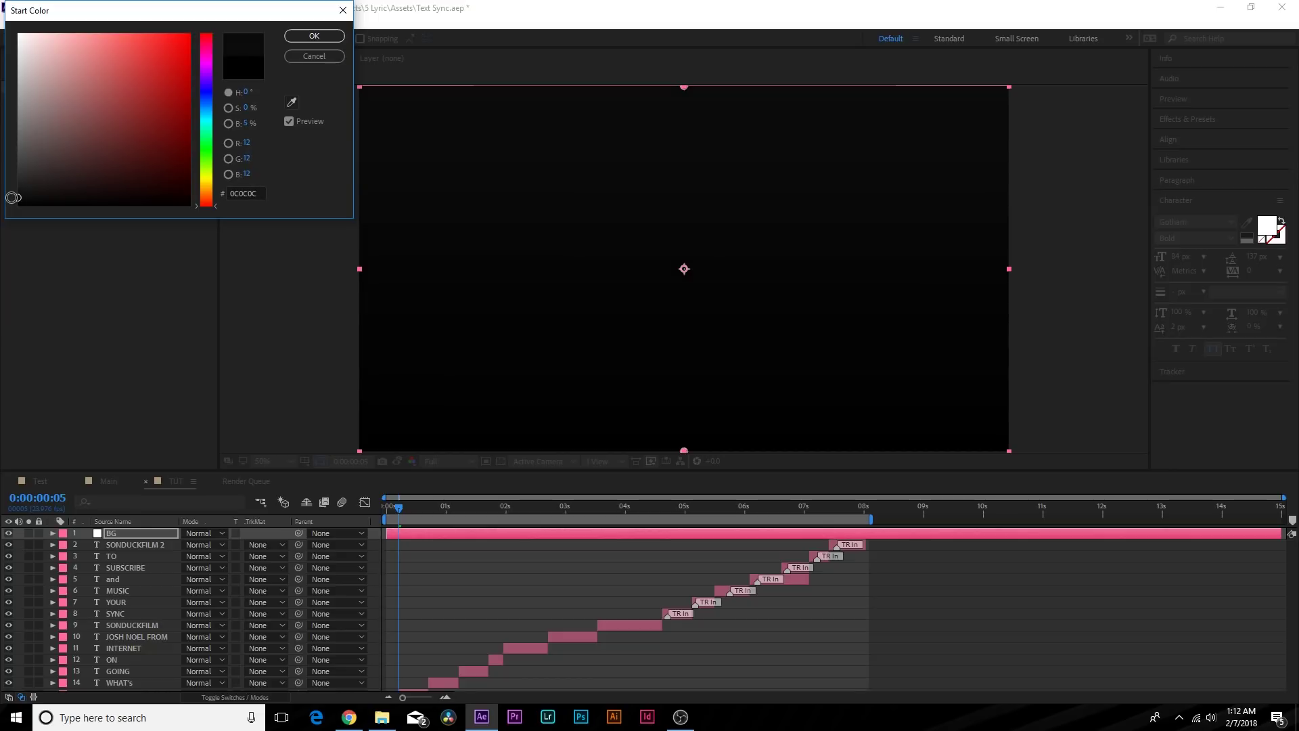
pyautogui.click(301, 36)
pyautogui.click(160, 148)
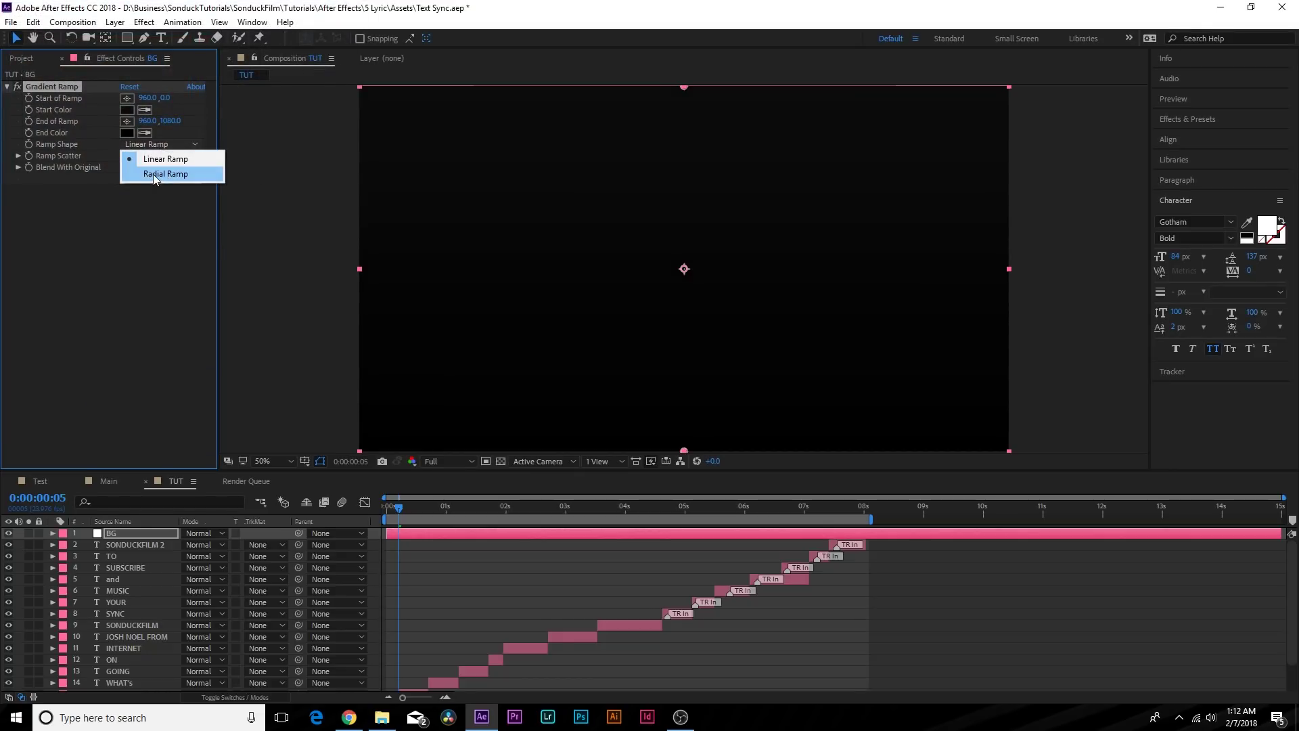
pyautogui.click(153, 173)
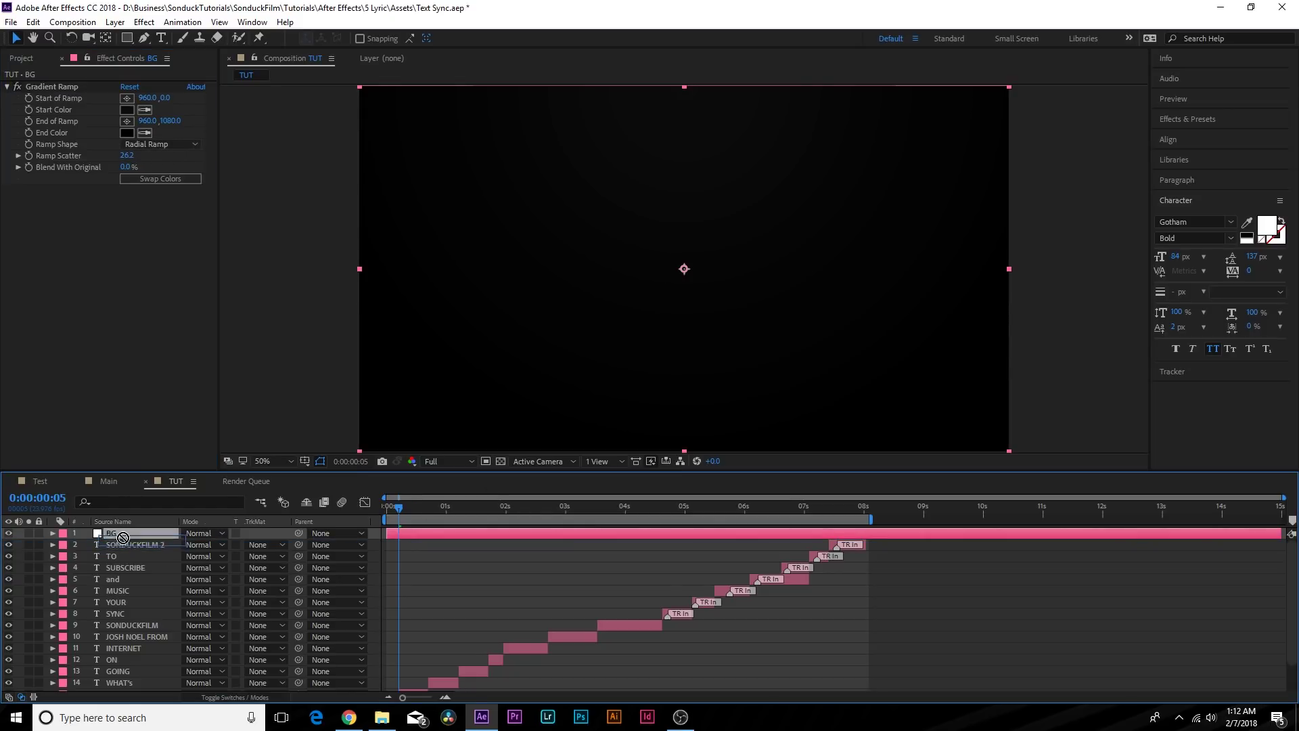
# Move the BG solid beneath all text layers and go to GOING at 1:05
pyautogui.press('`')
pyautogui.moveTo(115, 122); pyautogui.dragTo(100, 281)
pyautogui.click(105, 283)
pyautogui.press('`')
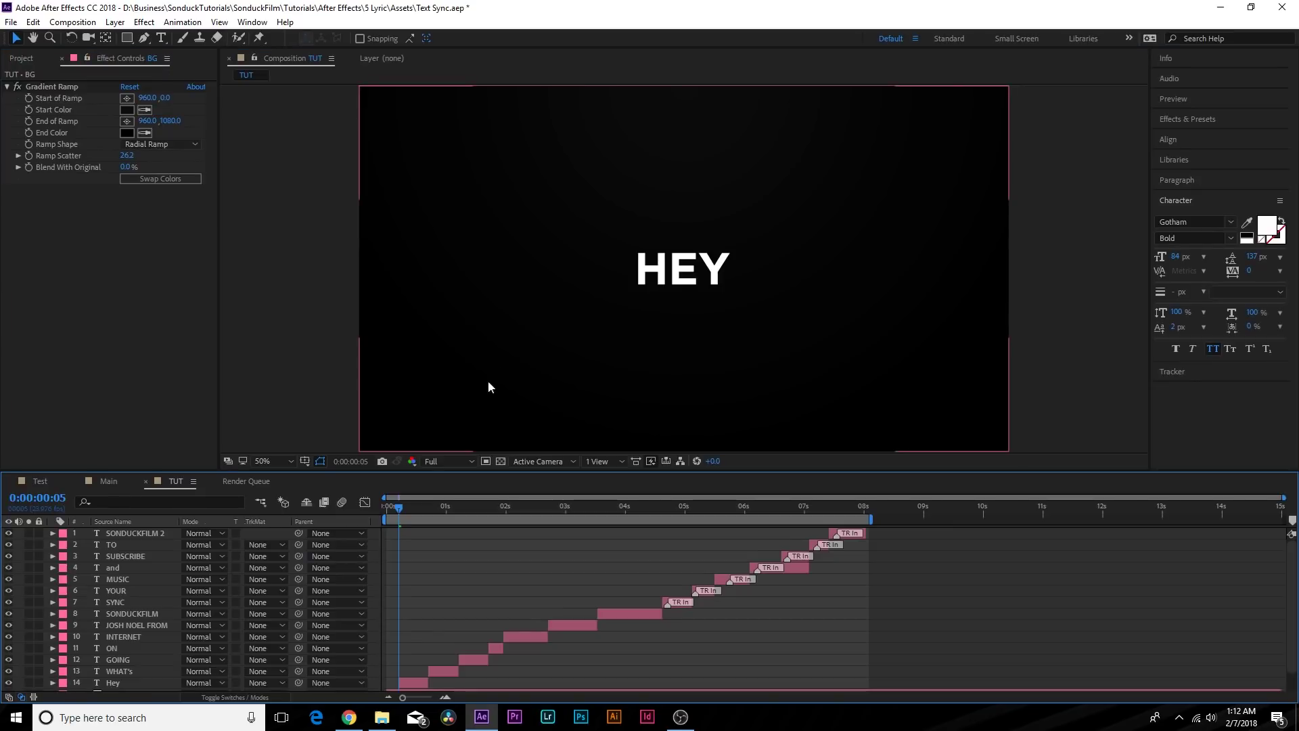
pyautogui.scroll(-2, 427, 594)
pyautogui.moveTo(430, 509); pyautogui.dragTo(460, 510)
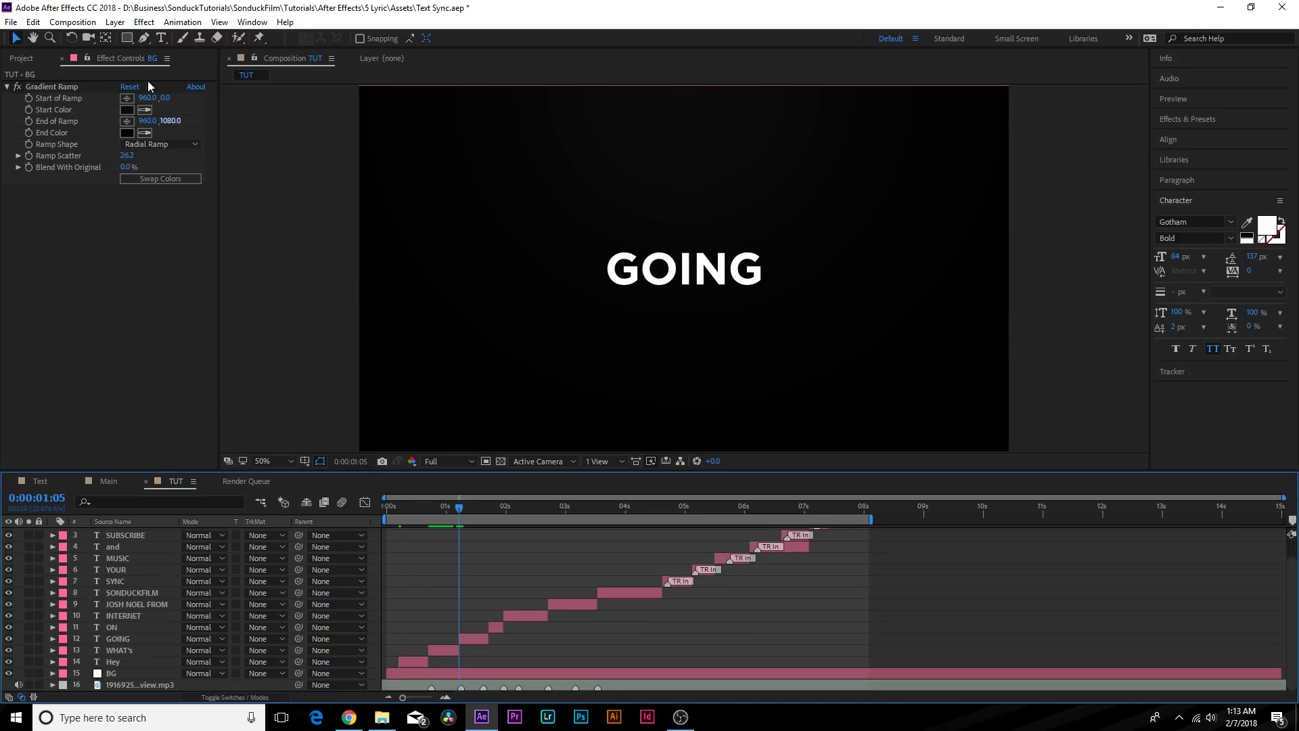
pyautogui.click(115, 22)
# Add White Solid 2 below GOING, running from 1:05 to 1:17
pyautogui.moveTo(130, 38)
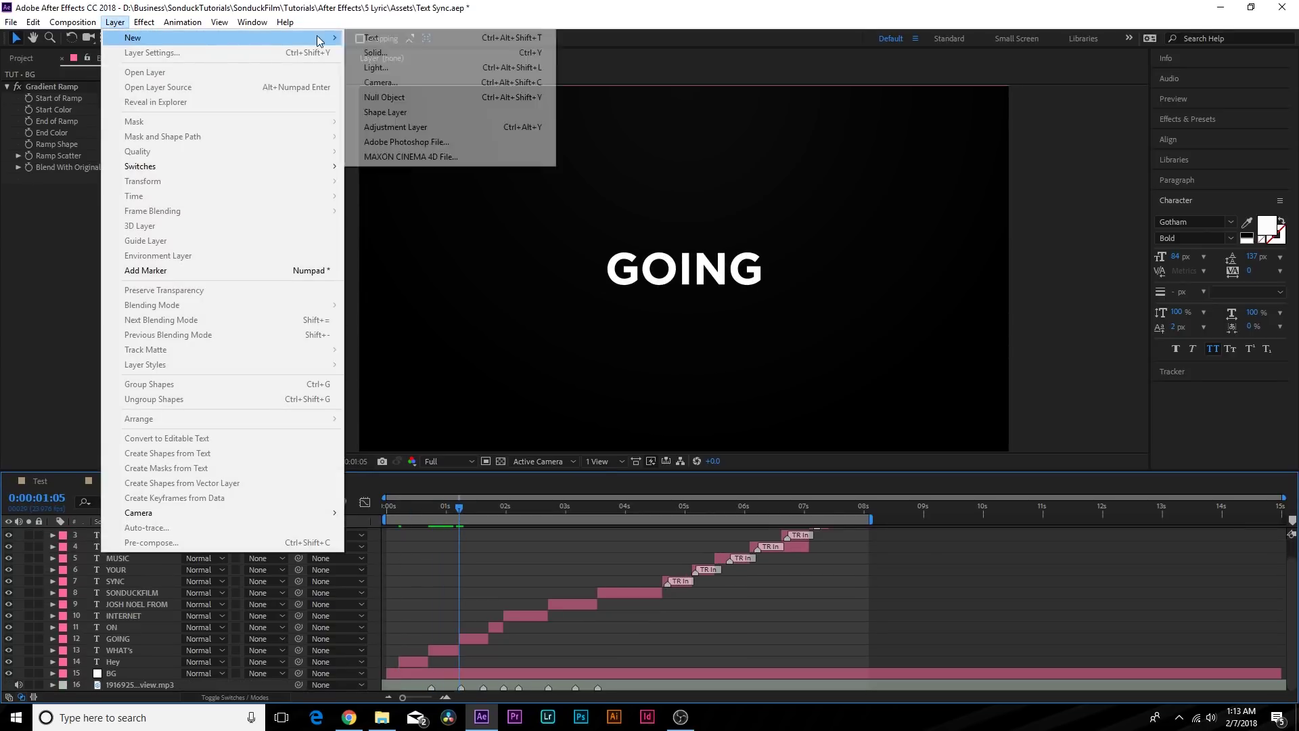
pyautogui.click(391, 54)
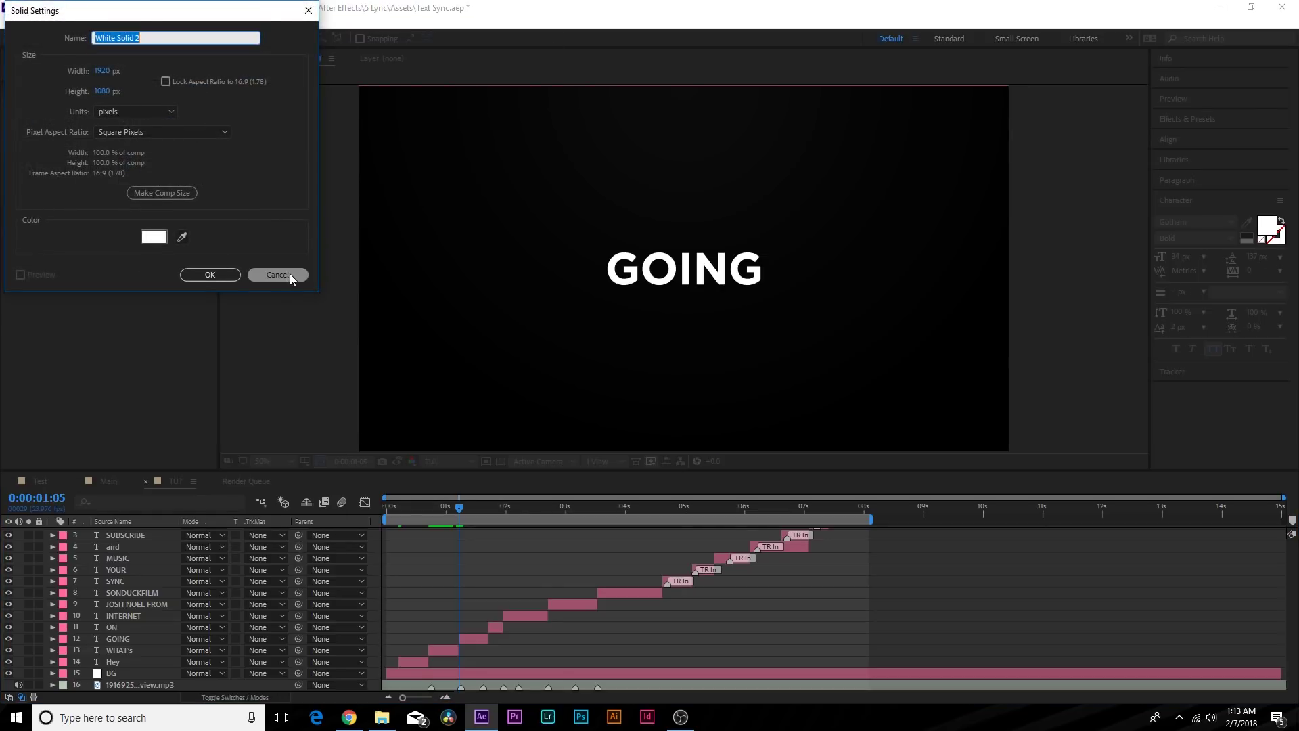
pyautogui.press('Return')
pyautogui.press('`')
pyautogui.moveTo(135, 112); pyautogui.dragTo(129, 255)
pyautogui.press('`')
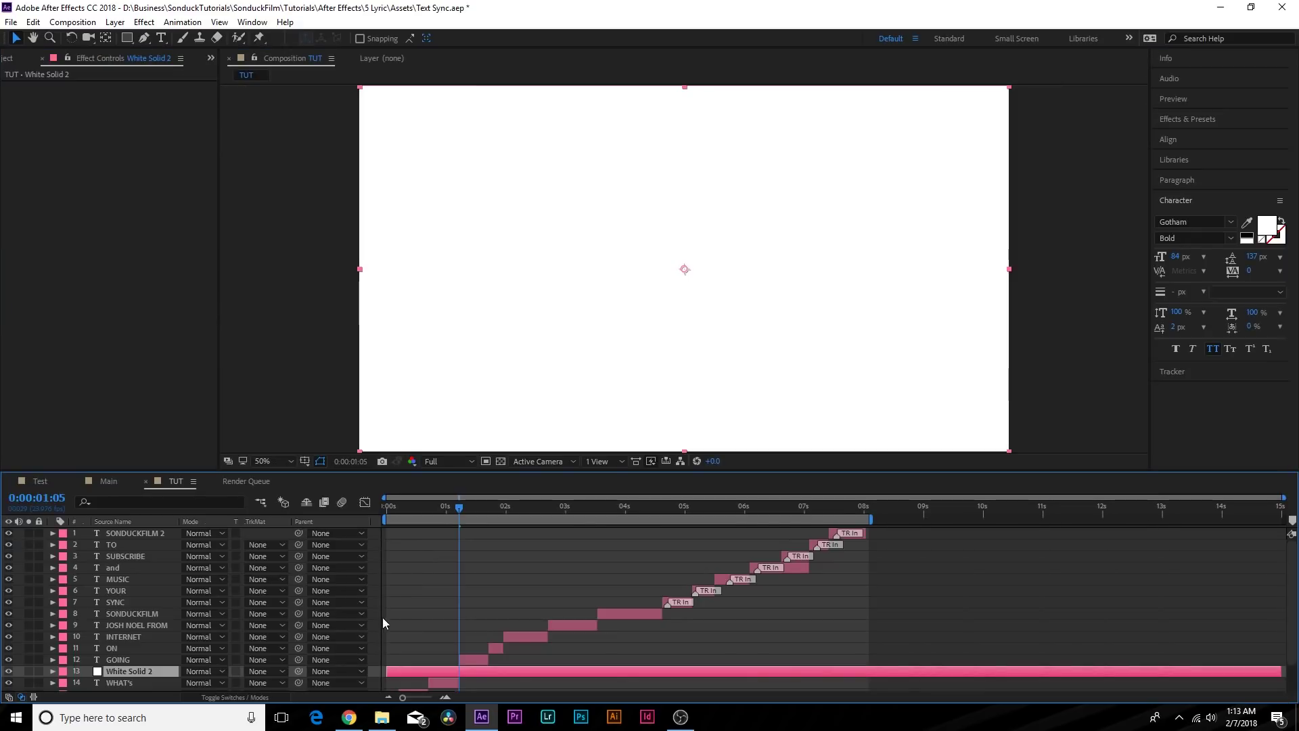
pyautogui.moveTo(381, 670); pyautogui.dragTo(458, 672)
pyautogui.moveTo(482, 509); pyautogui.dragTo(489, 514)
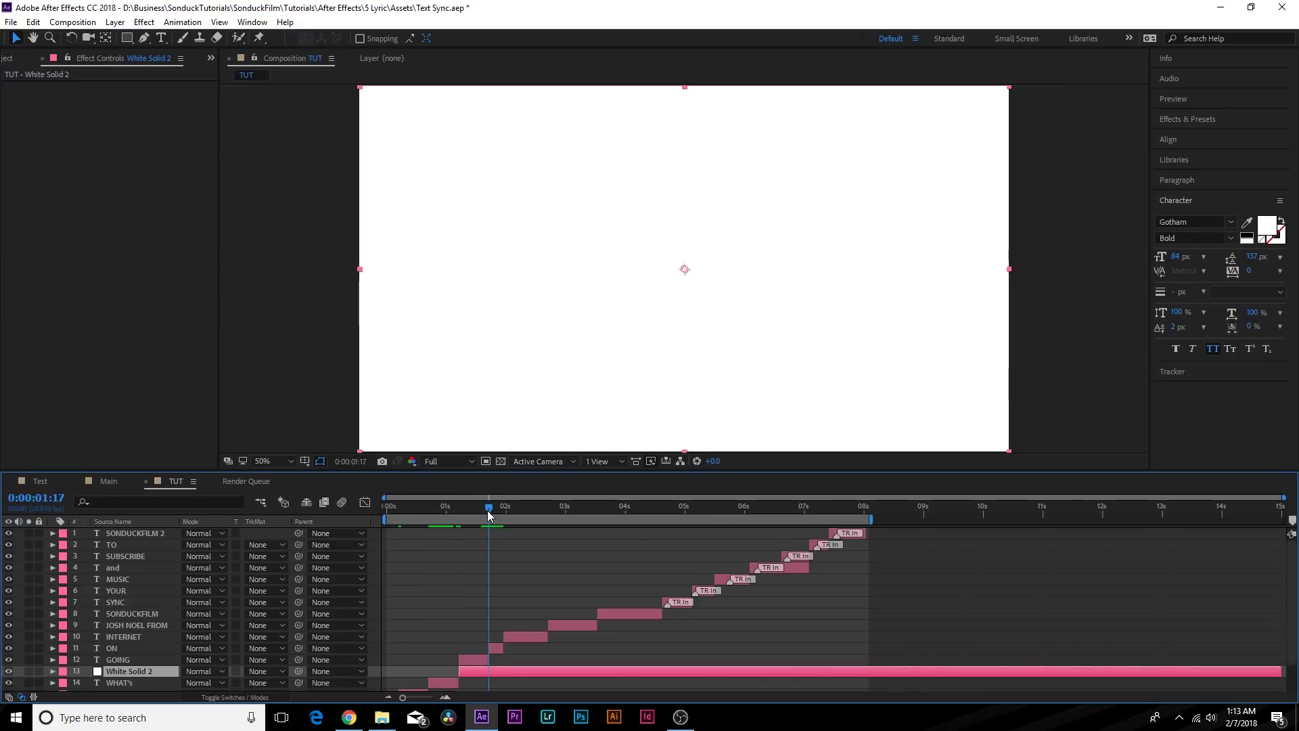
pyautogui.hotkey('ctrl', 'shift', 'd')
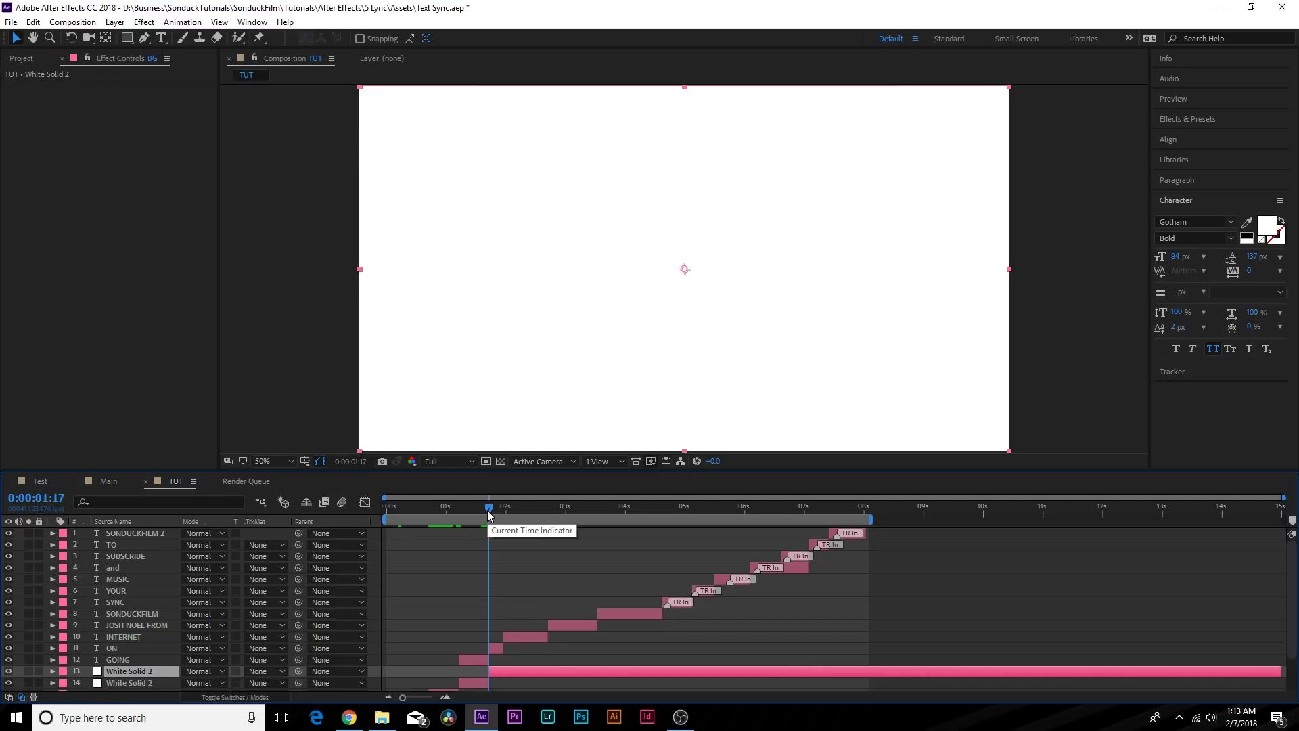
pyautogui.press('Delete')
# Recolour the GOING text to near-black #131313
pyautogui.moveTo(488, 510)
pyautogui.mouseDown()
pyautogui.moveTo(456, 508)
pyautogui.moveTo(469, 509)
pyautogui.mouseUp()
pyautogui.click(161, 38)
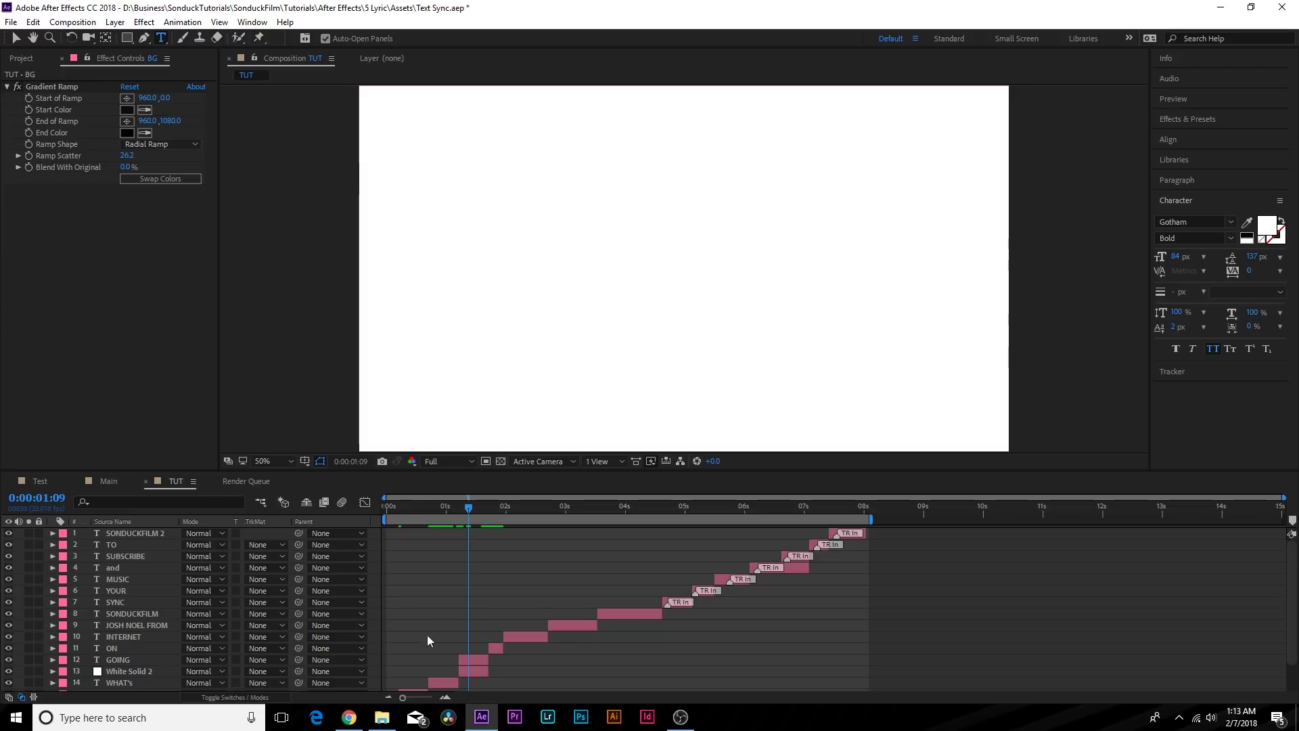
pyautogui.click(465, 660)
pyautogui.doubleClick(682, 267)
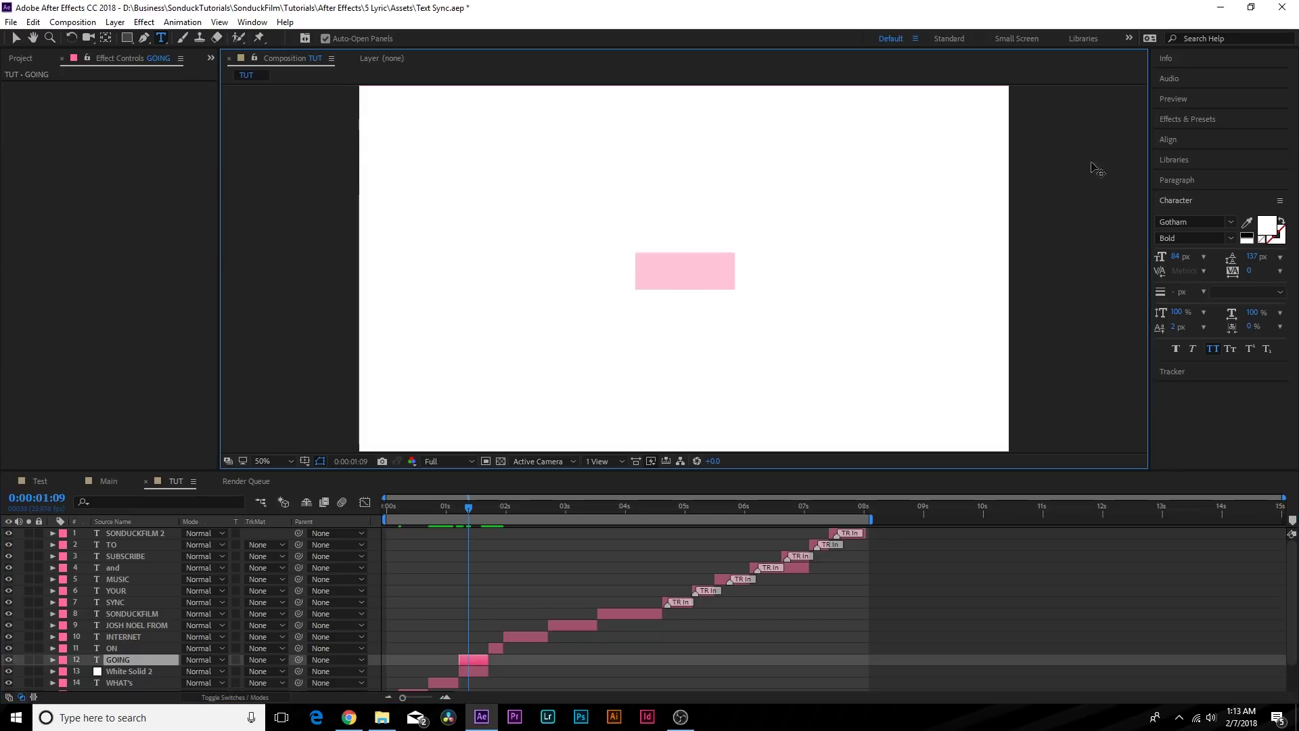
pyautogui.click(1266, 225)
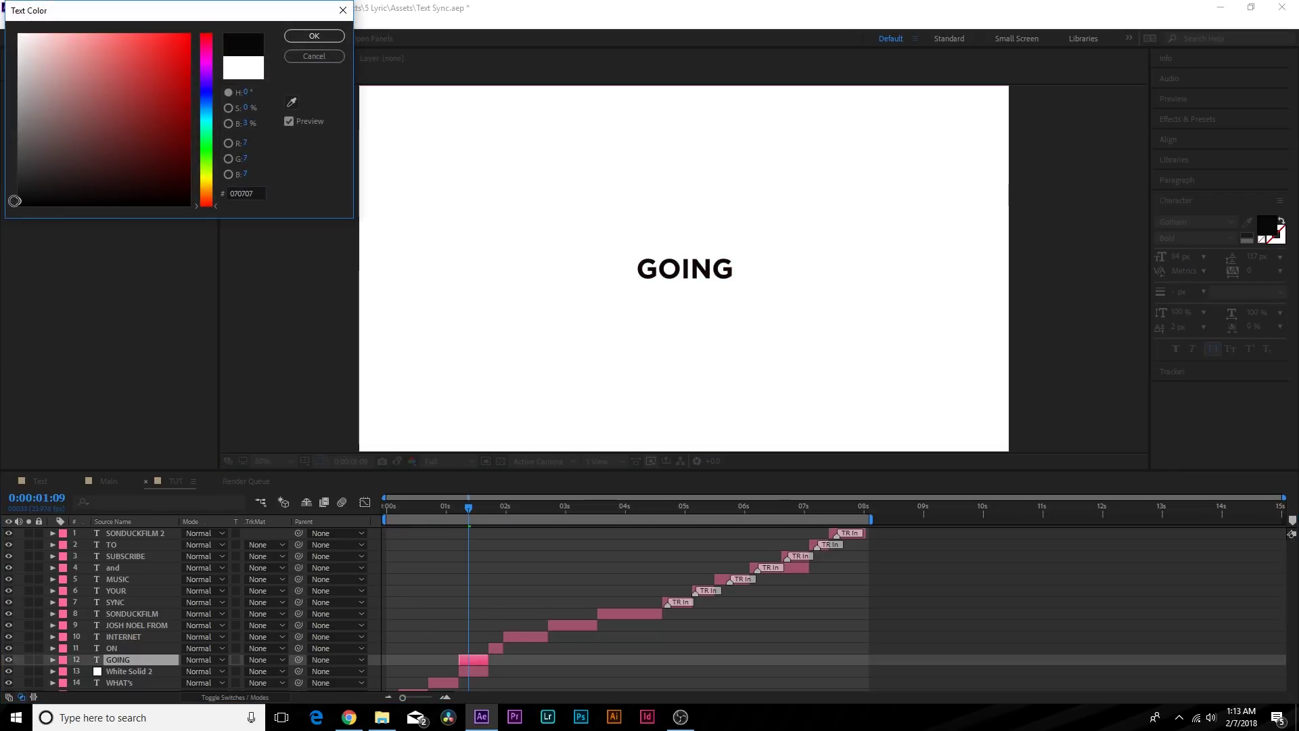
pyautogui.click(327, 39)
pyautogui.press('v')
# Preview the white flash and the words from GOING through SONDUCKFILM
pyautogui.moveTo(464, 500); pyautogui.dragTo(445, 520)
pyautogui.press('space')
pyautogui.click(425, 514)
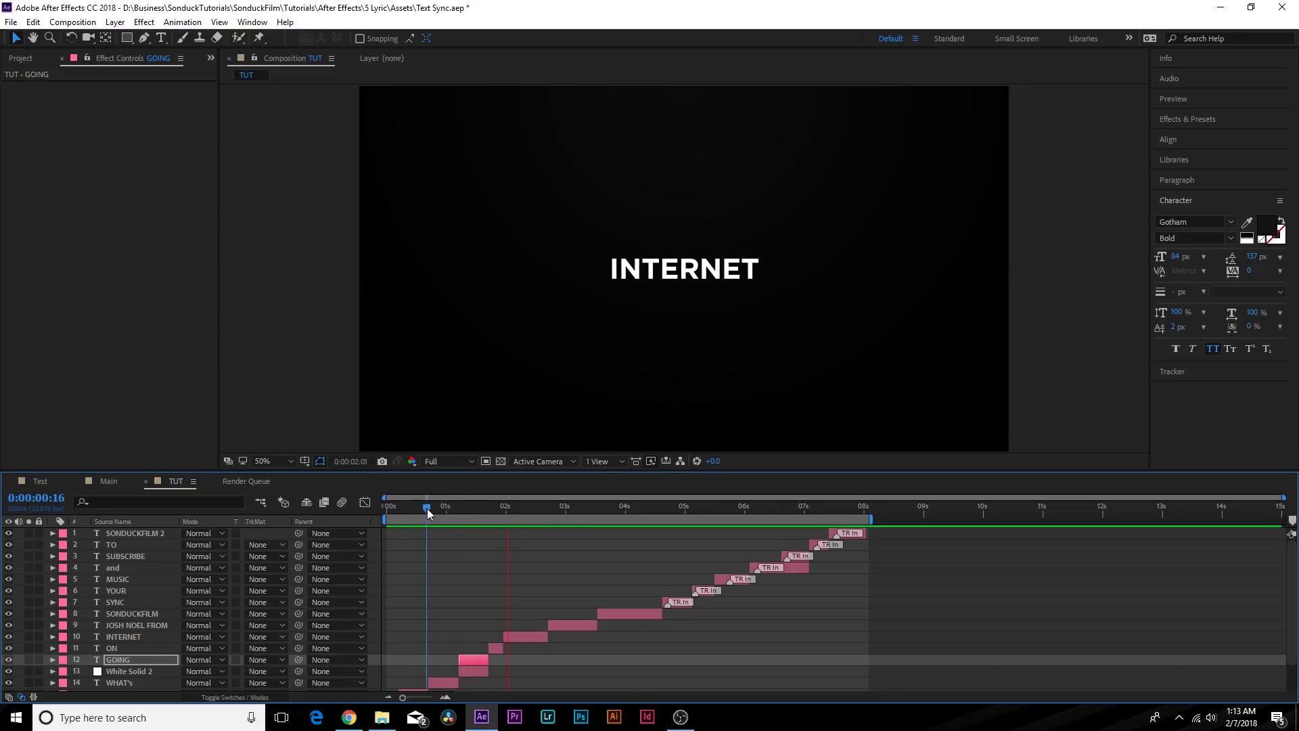
pyautogui.moveTo(432, 506); pyautogui.dragTo(491, 515)
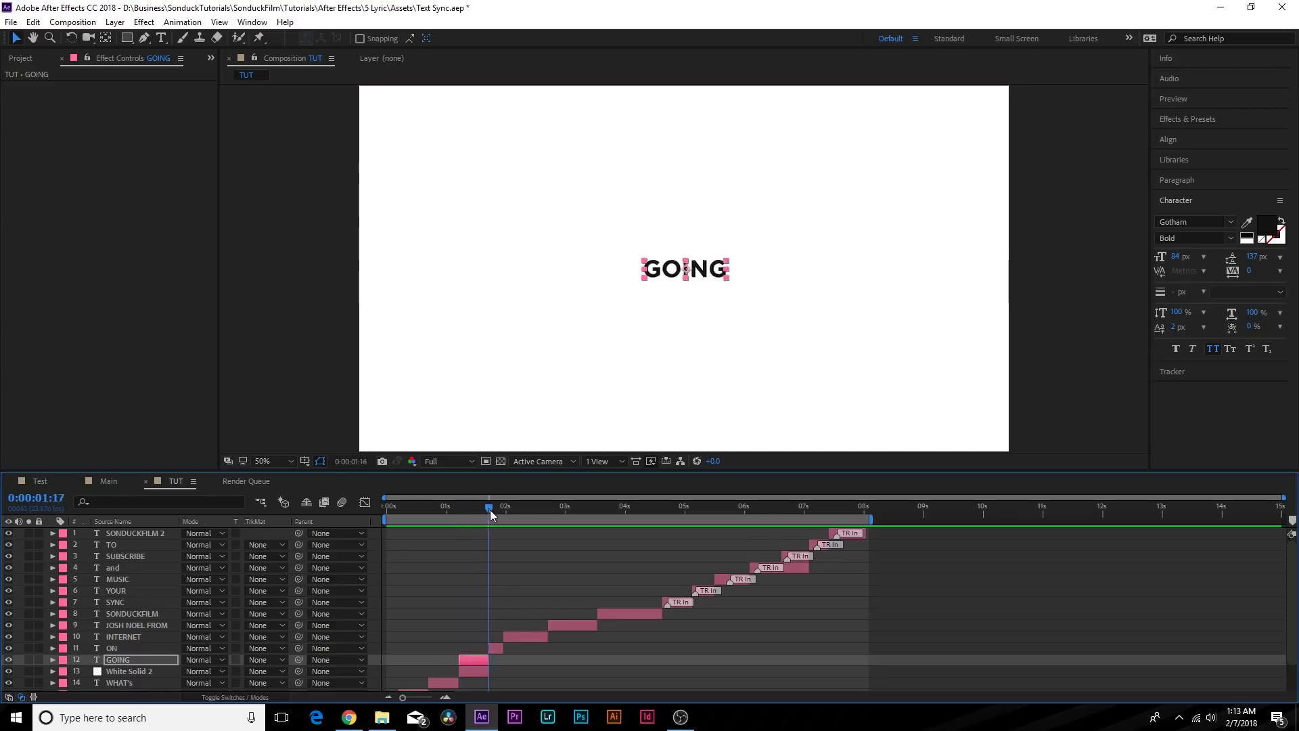
pyautogui.press('space')
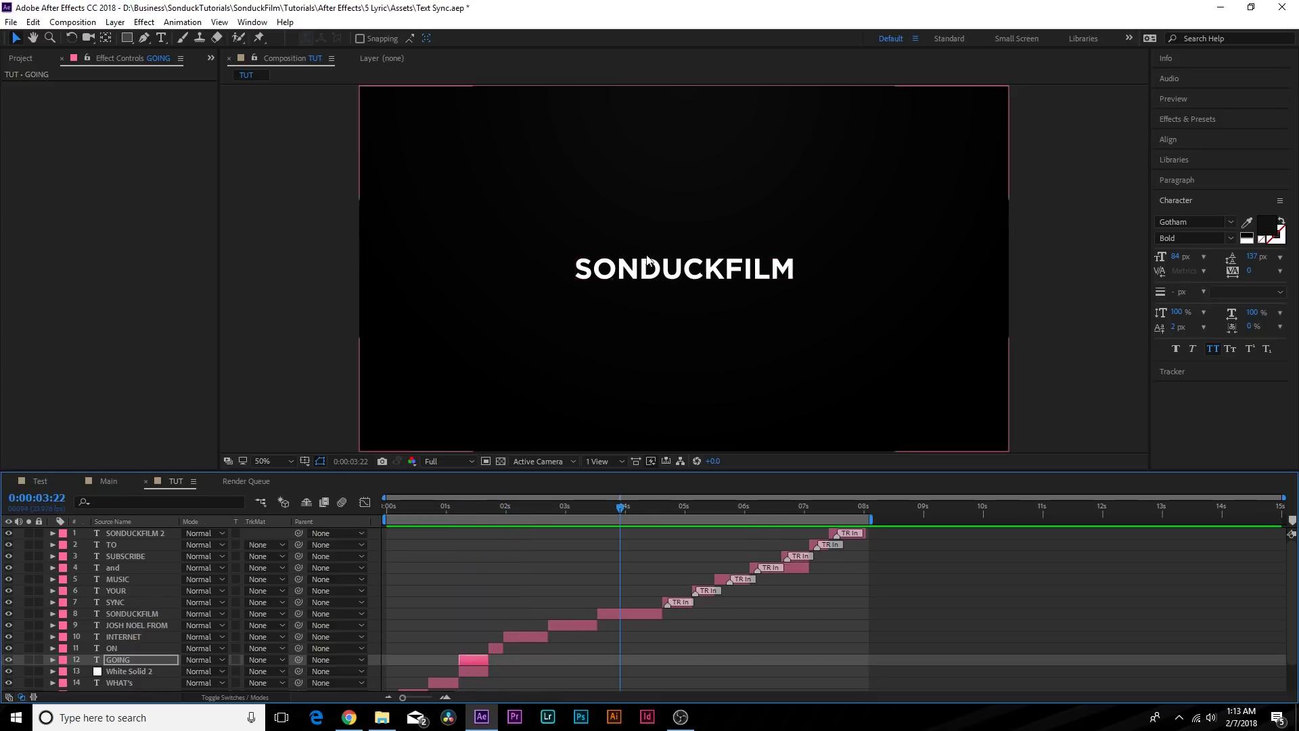
pyautogui.click(23, 59)
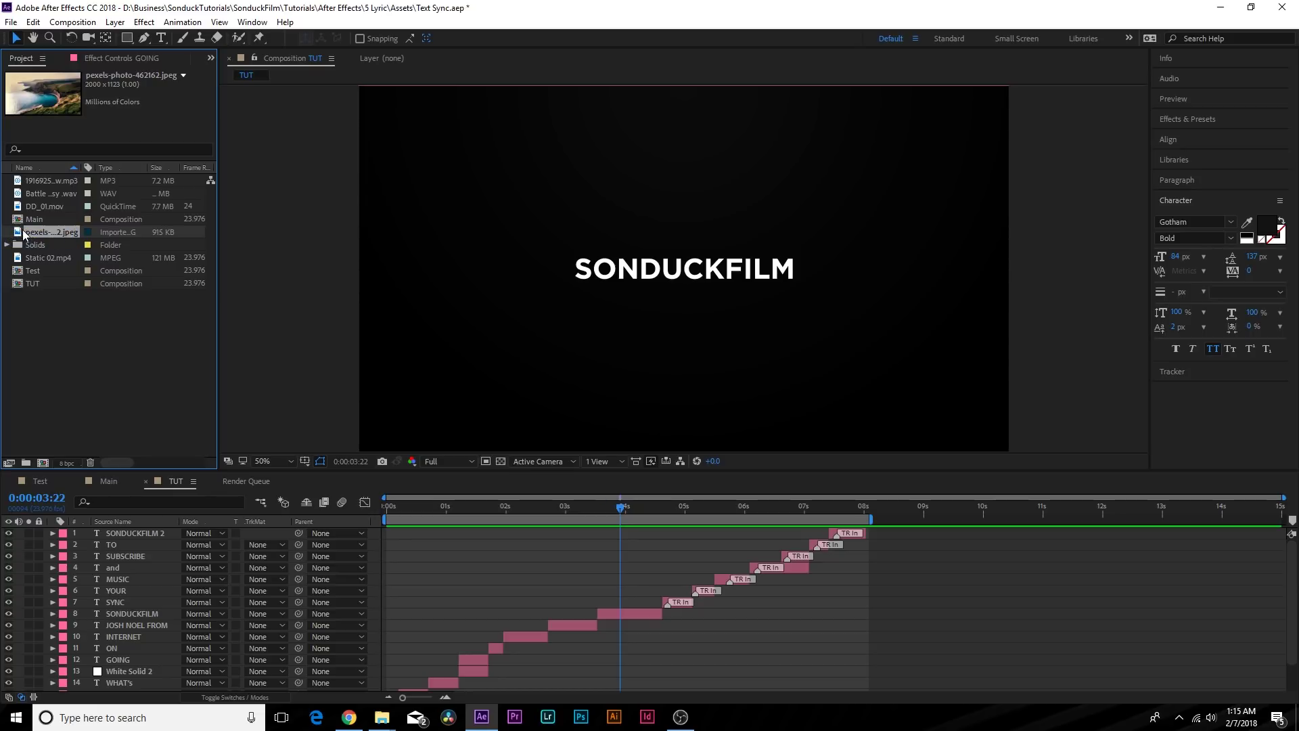
# Add the coastal pexels photo from about 3.5 s with SONDUCKFILM as its Alpha Matte
pyautogui.moveTo(24, 234); pyautogui.dragTo(144, 621)
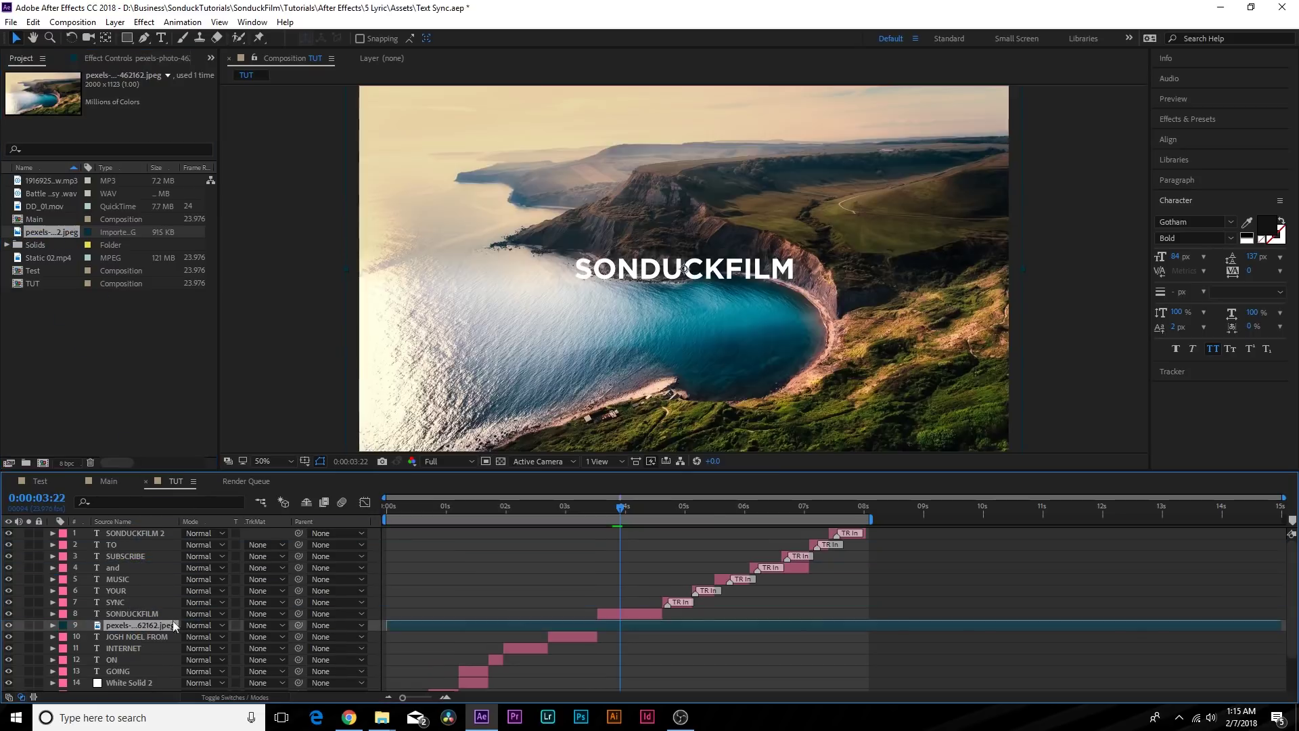
pyautogui.moveTo(388, 623); pyautogui.dragTo(599, 633)
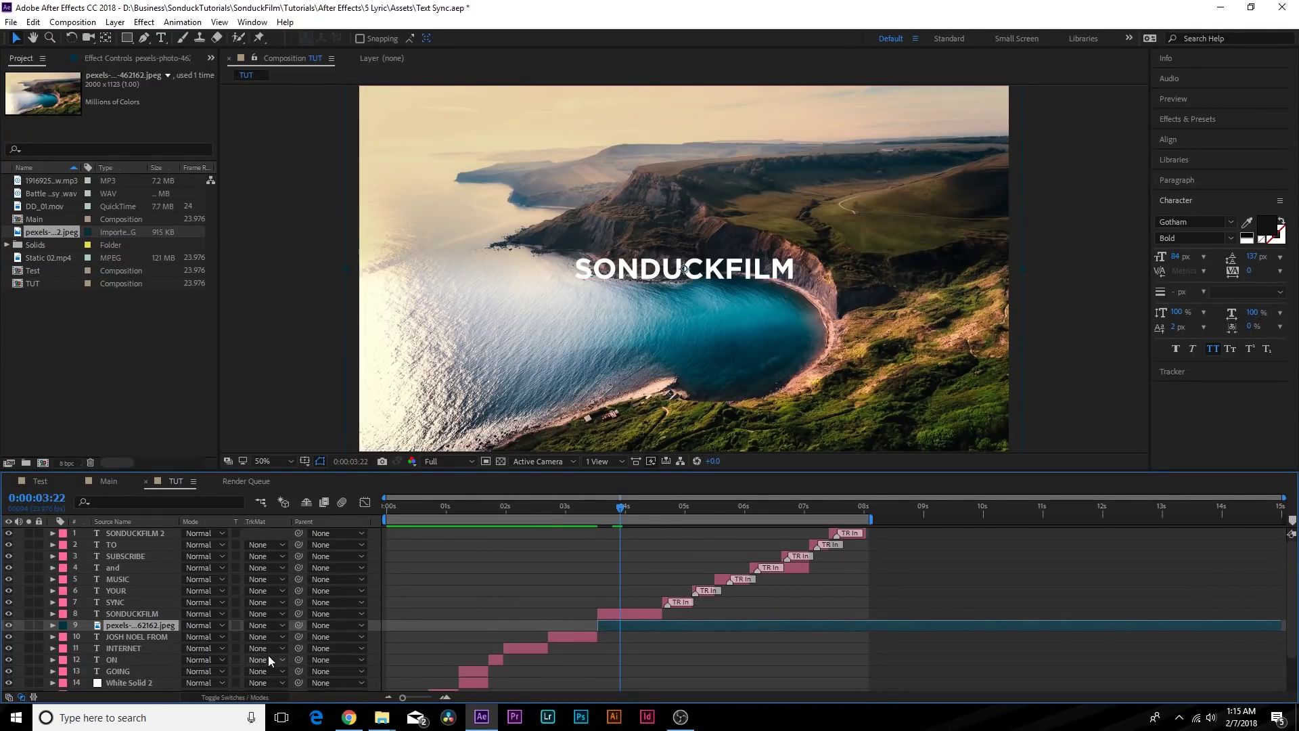
pyautogui.click(261, 626)
pyautogui.click(279, 563)
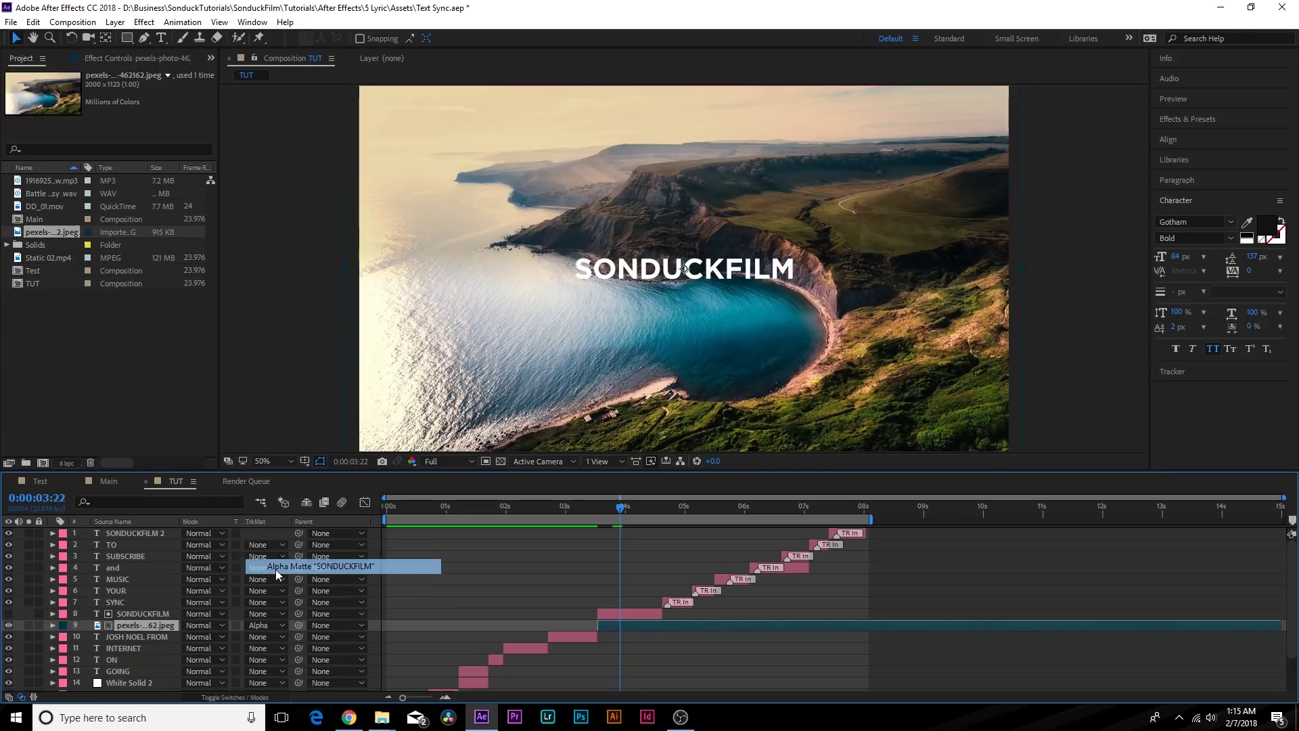
pyautogui.moveTo(623, 504)
pyautogui.mouseDown()
pyautogui.moveTo(651, 501)
pyautogui.moveTo(607, 502)
pyautogui.moveTo(622, 509)
pyautogui.mouseUp()
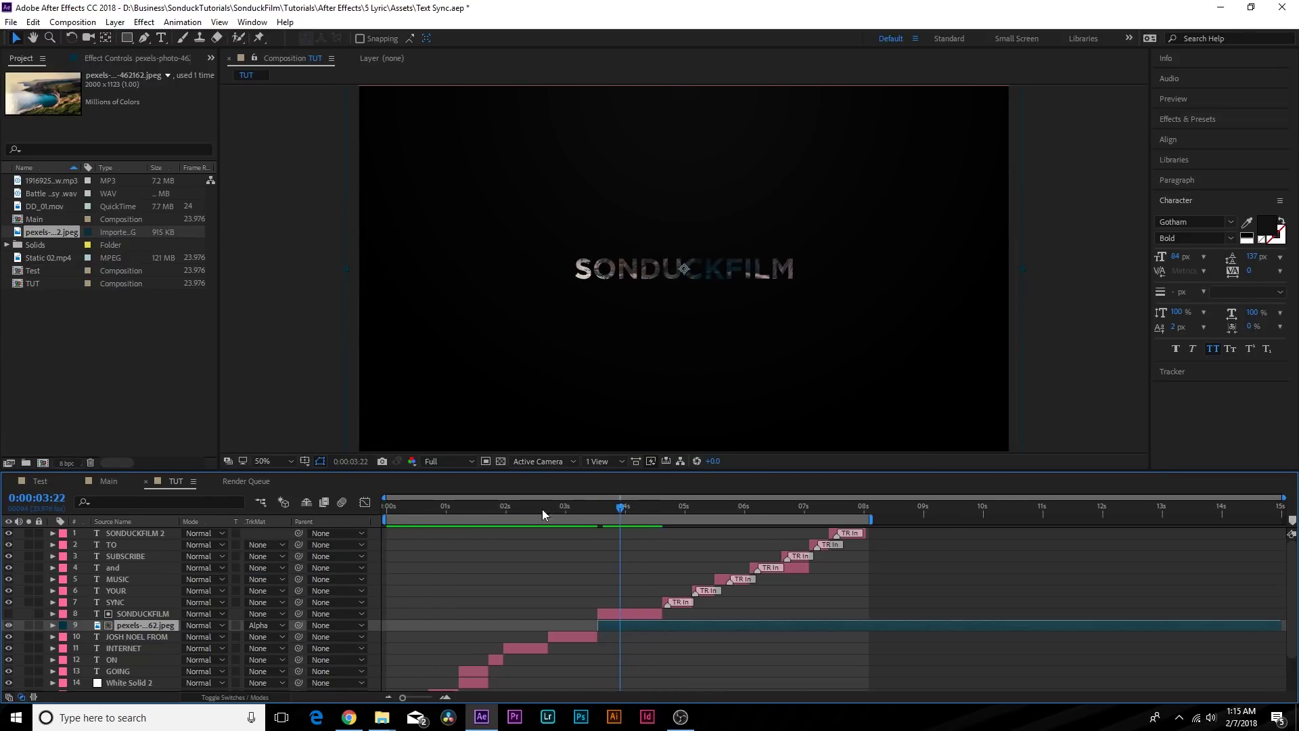
pyautogui.click(120, 682)
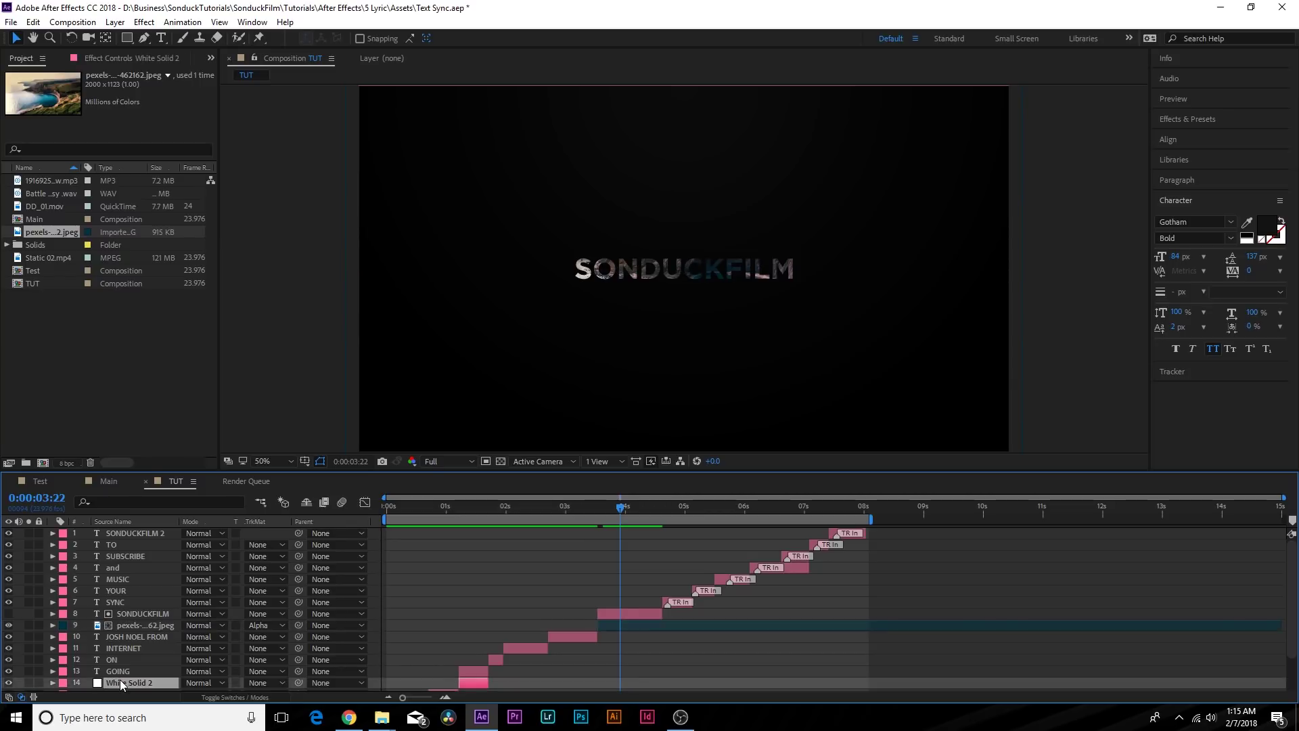
# Place White Solid 3 beneath SONDUCKFILM and check the word on white at 4:06
pyautogui.moveTo(125, 671); pyautogui.dragTo(129, 627)
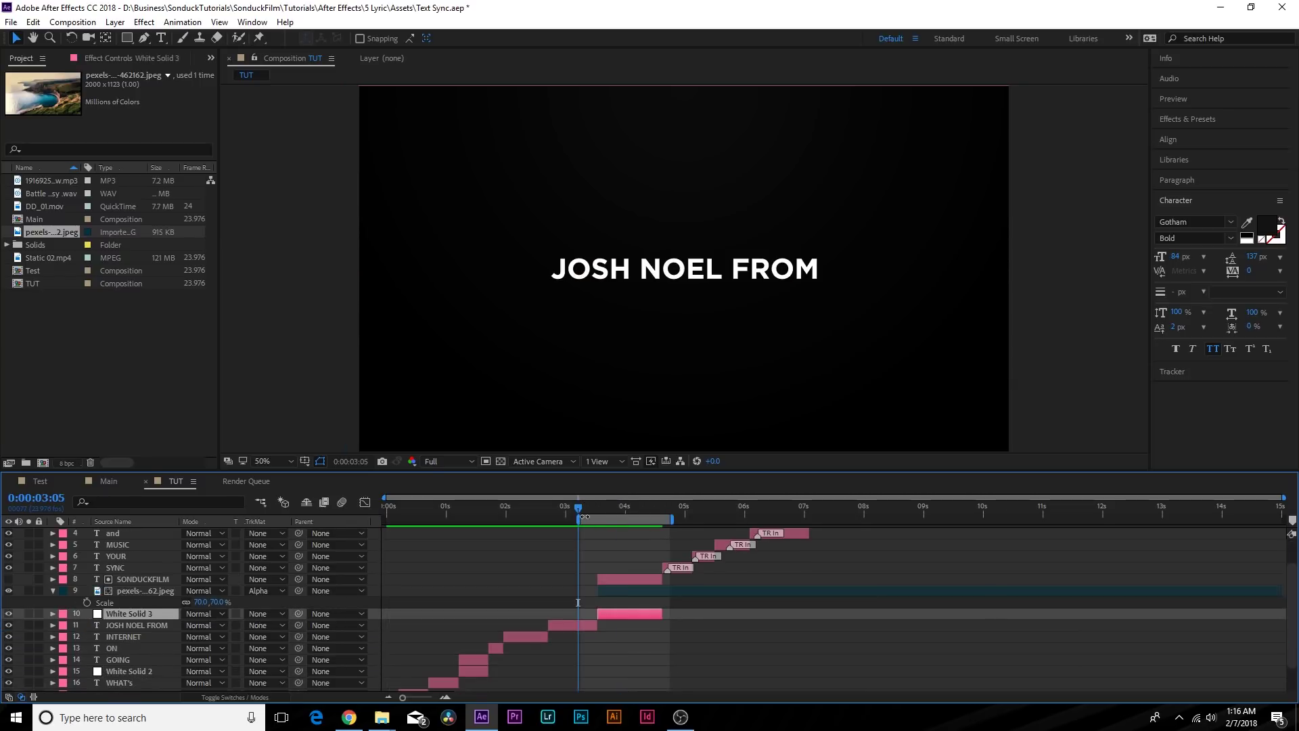
pyautogui.press('space')
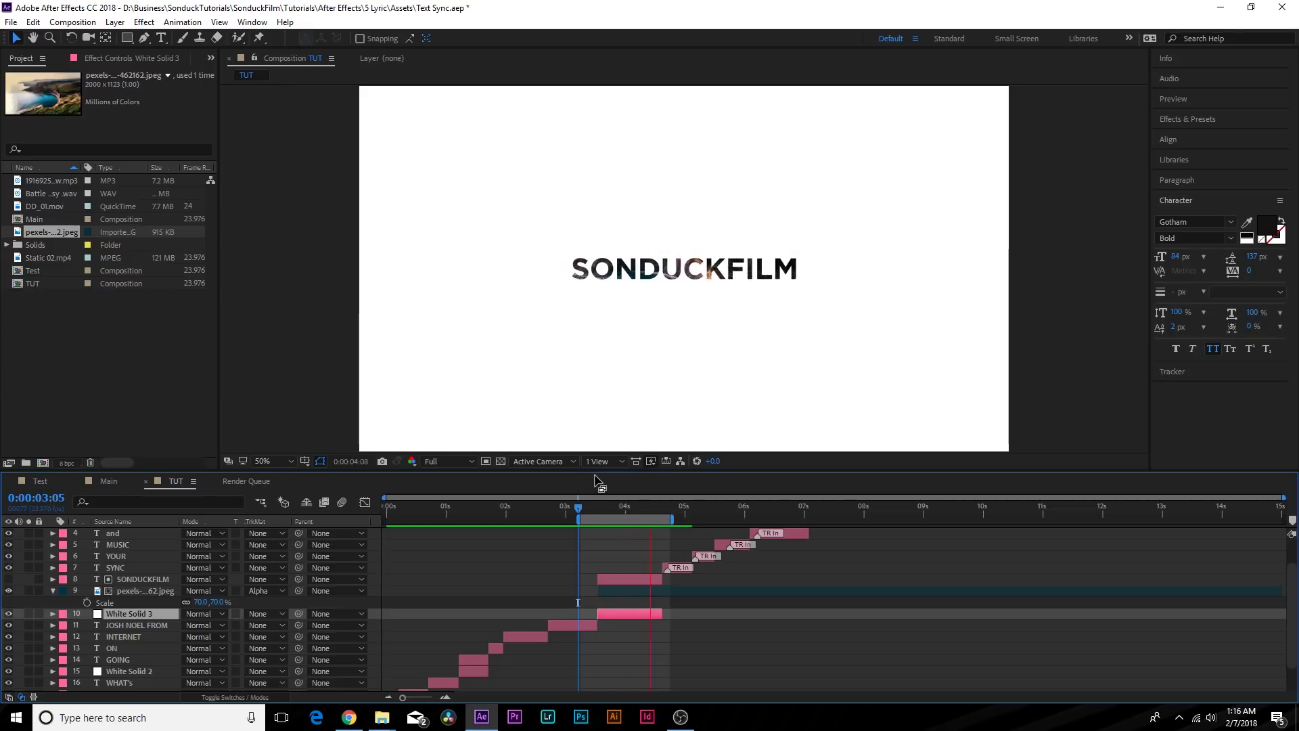
pyautogui.press('space')
pyautogui.moveTo(623, 501); pyautogui.dragTo(640, 506)
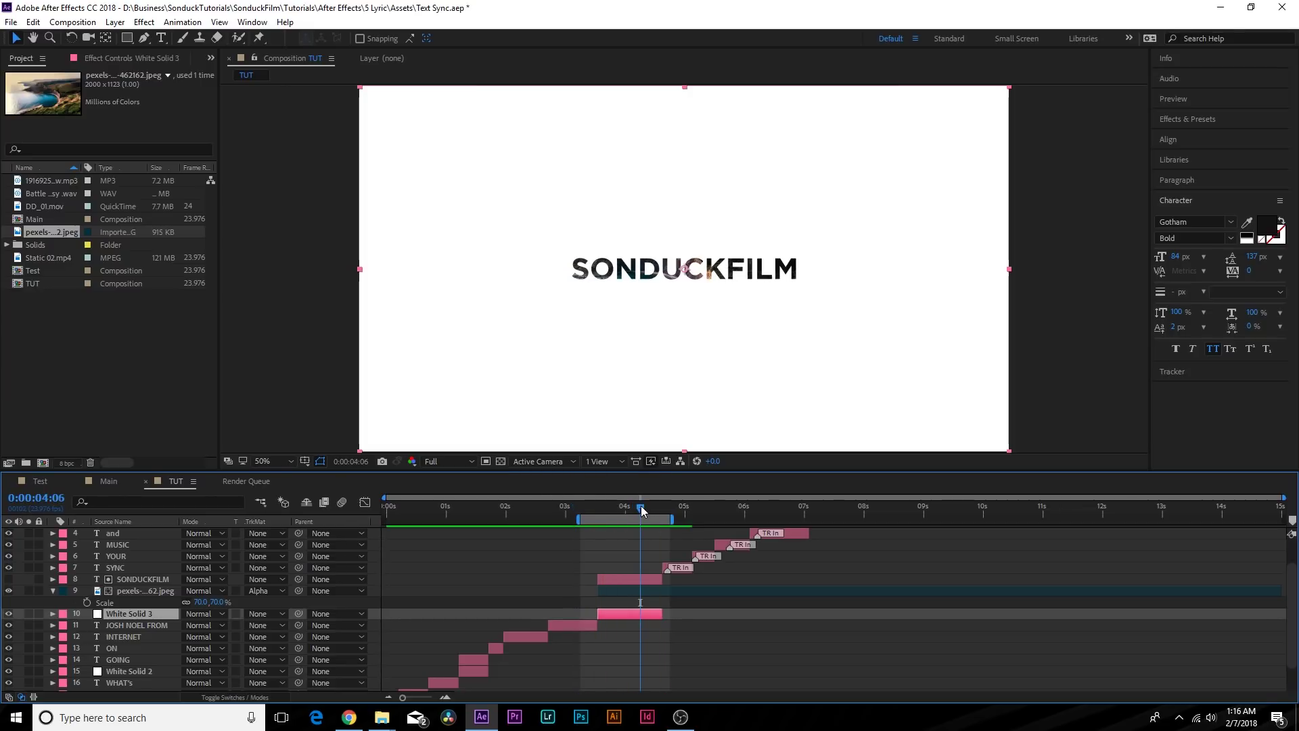
pyautogui.press('s')
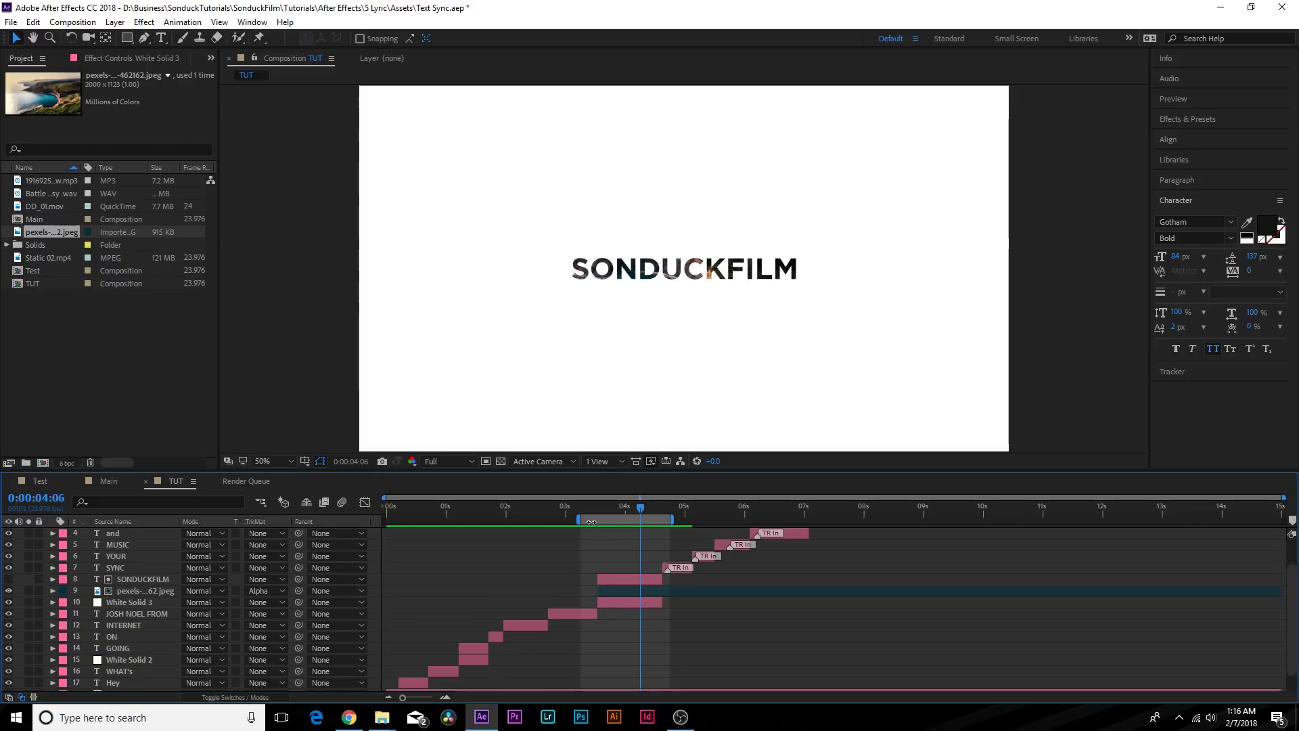
pyautogui.moveTo(580, 521); pyautogui.dragTo(828, 520)
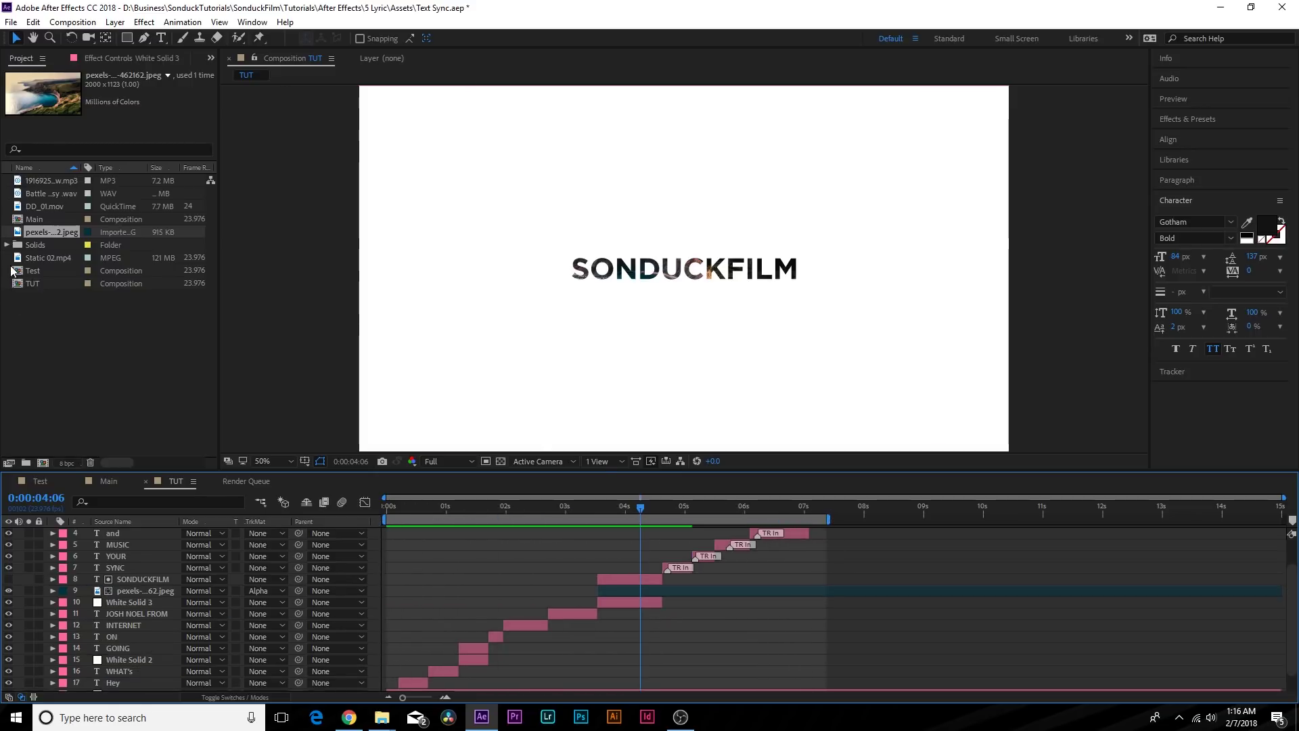
pyautogui.doubleClick(29, 207)
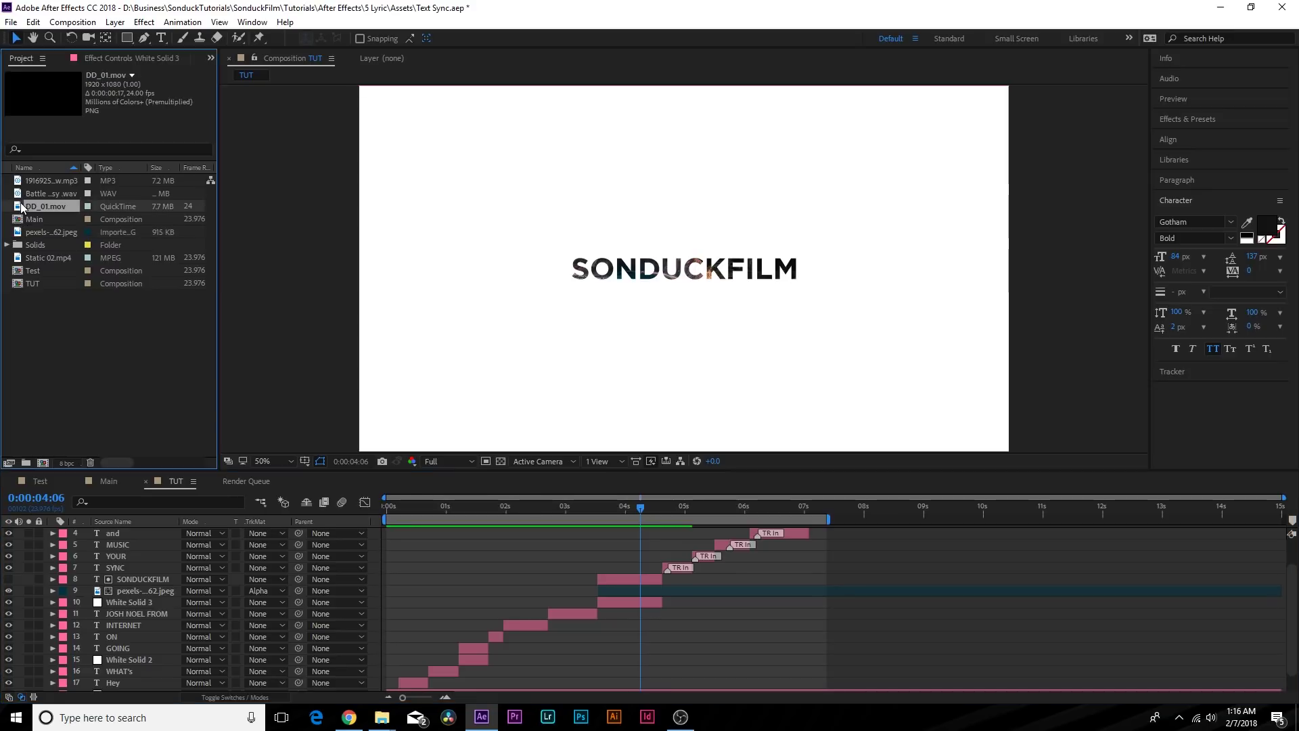
# Inspect DD_01.mov and place it over the INTERNET word at 1:22
pyautogui.moveTo(257, 433); pyautogui.dragTo(876, 436)
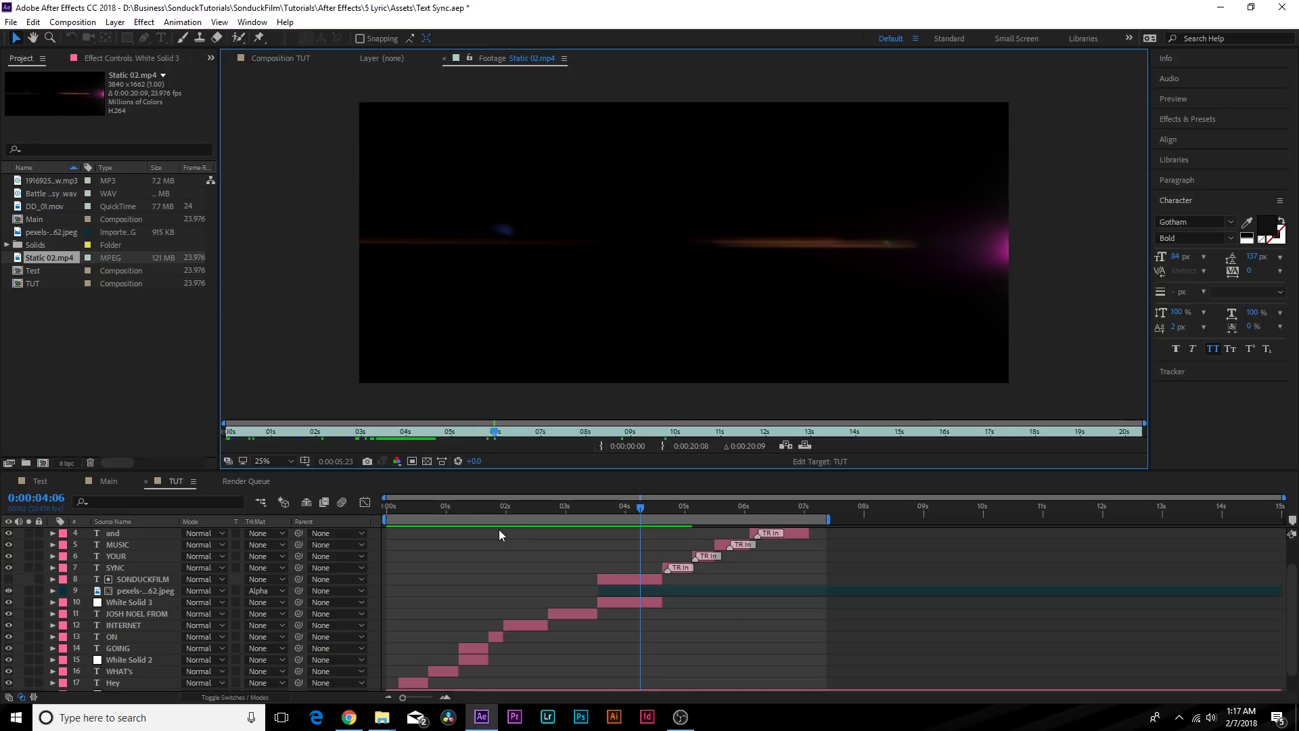
pyautogui.moveTo(437, 505); pyautogui.dragTo(499, 505)
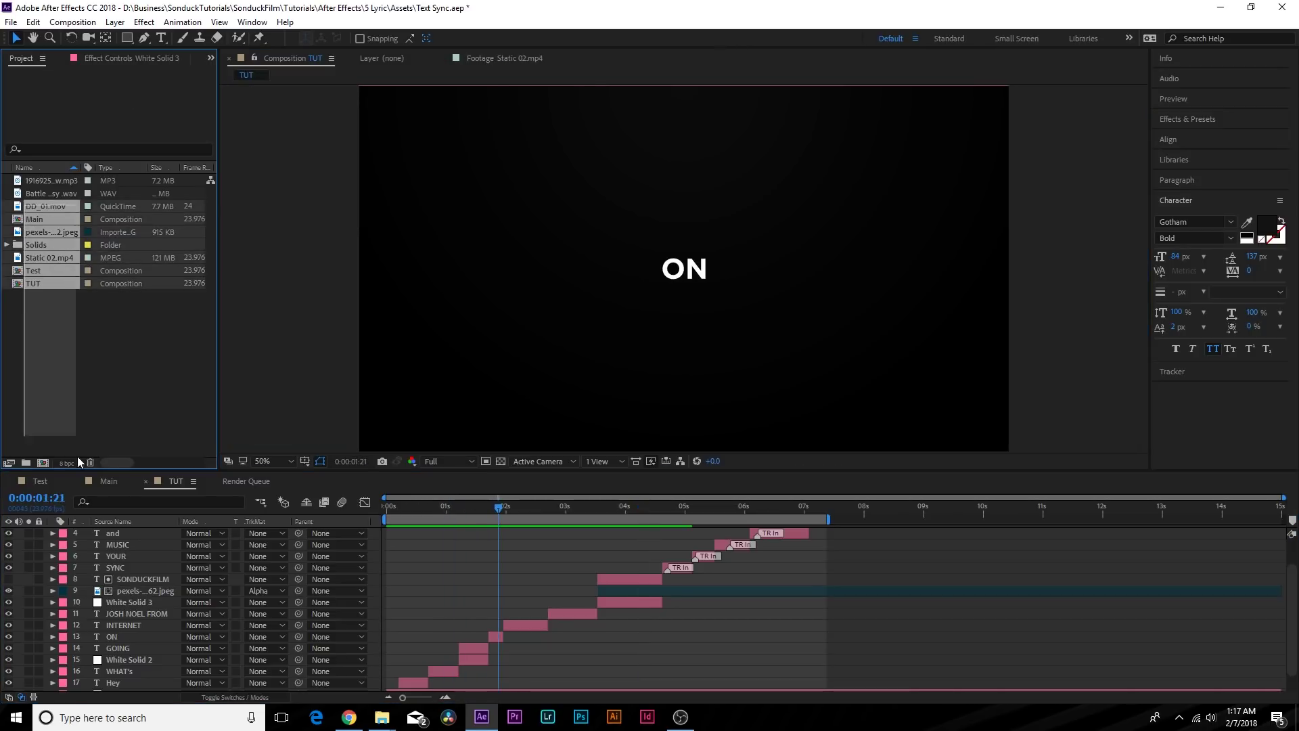
pyautogui.moveTo(30, 208); pyautogui.dragTo(124, 638)
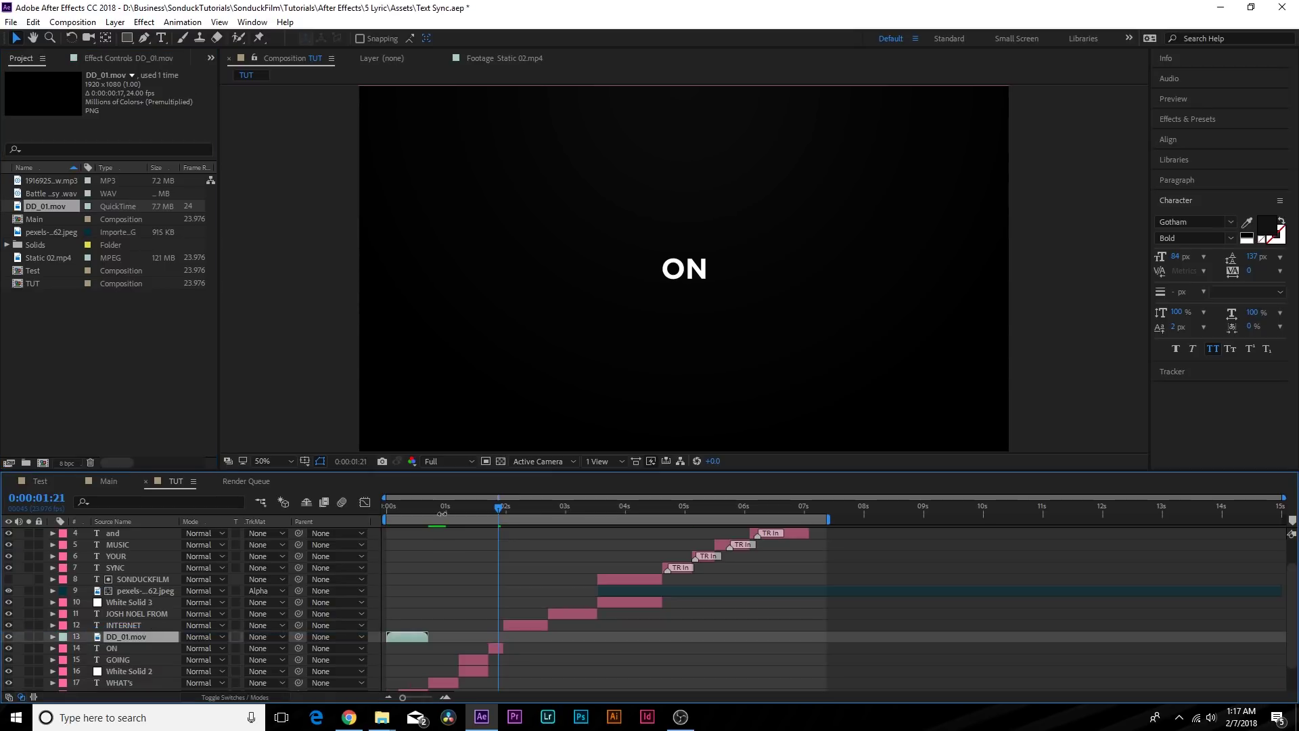
pyautogui.moveTo(395, 641); pyautogui.dragTo(513, 642)
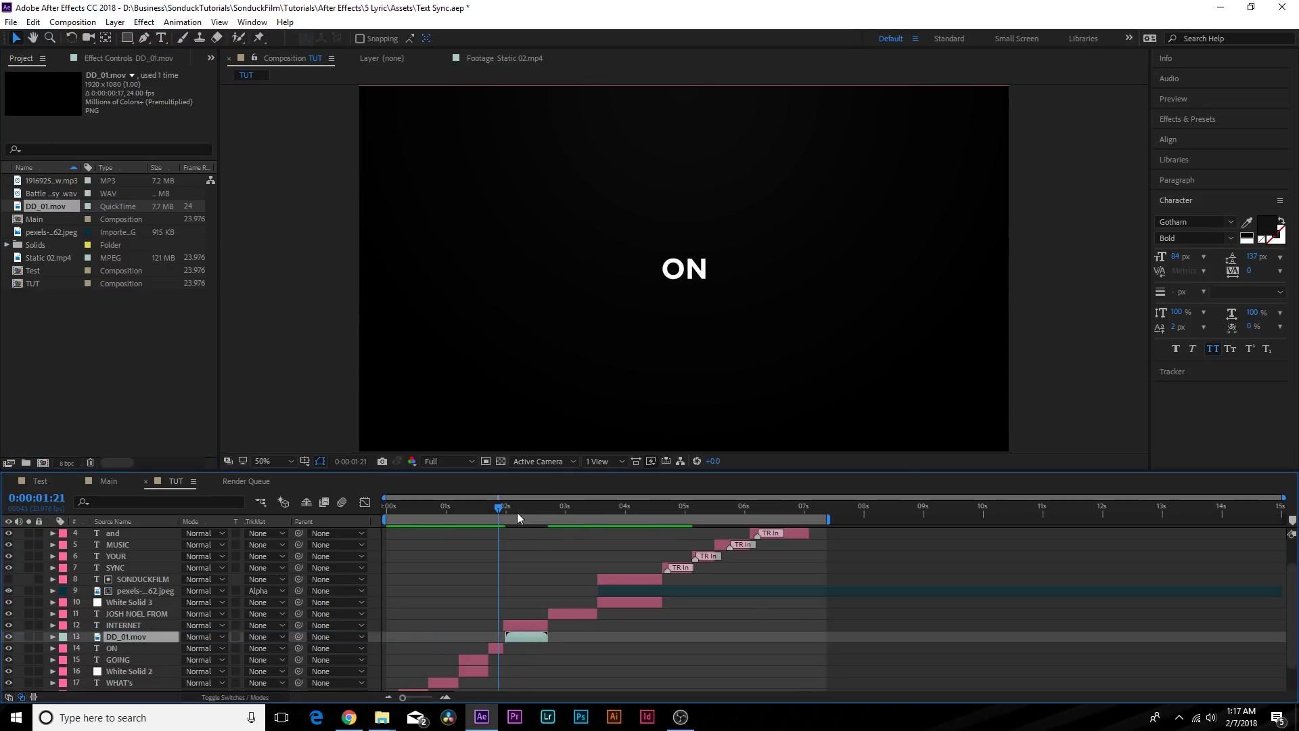
# Preview the glitch over INTERNET from 1:18 to 3:01, then add Static 02.mp4 under MUSIC
pyautogui.moveTo(501, 507)
pyautogui.mouseDown()
pyautogui.moveTo(533, 507)
pyautogui.moveTo(492, 514)
pyautogui.mouseUp()
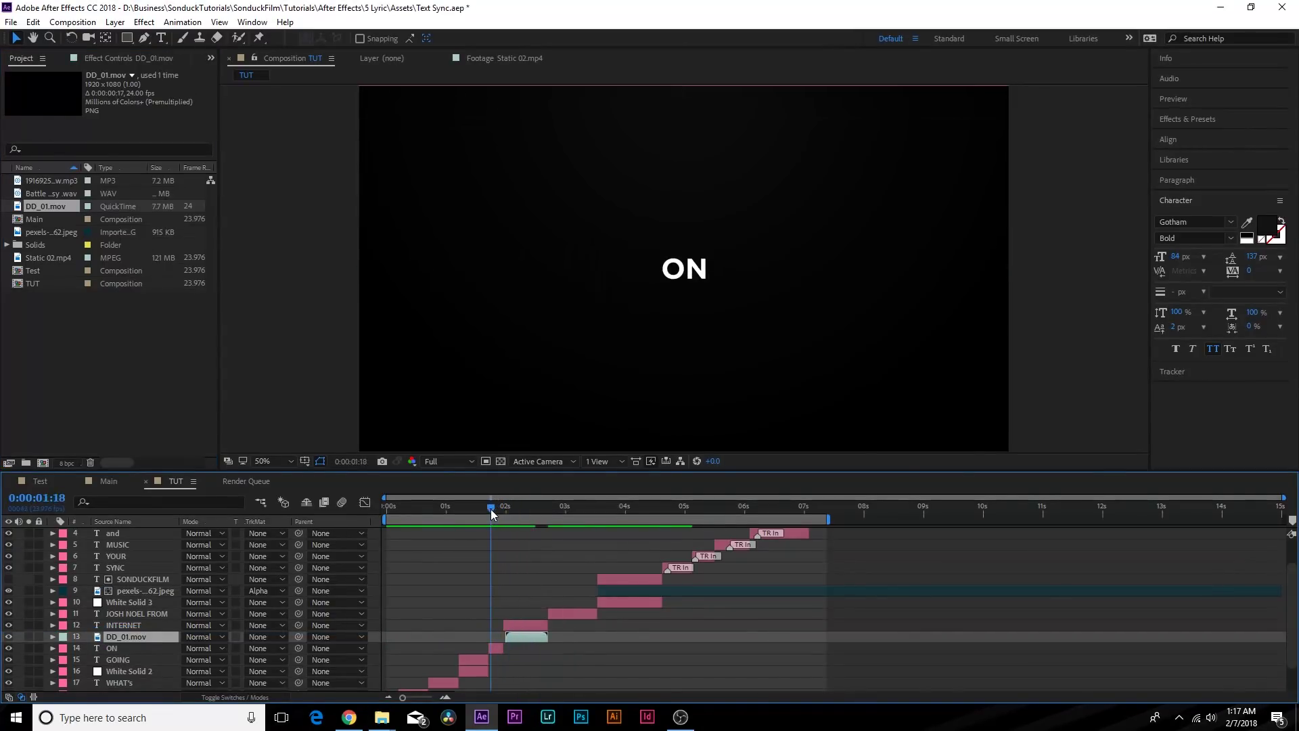
pyautogui.press('b')
pyautogui.click(568, 508)
pyautogui.press('n')
pyautogui.press('space')
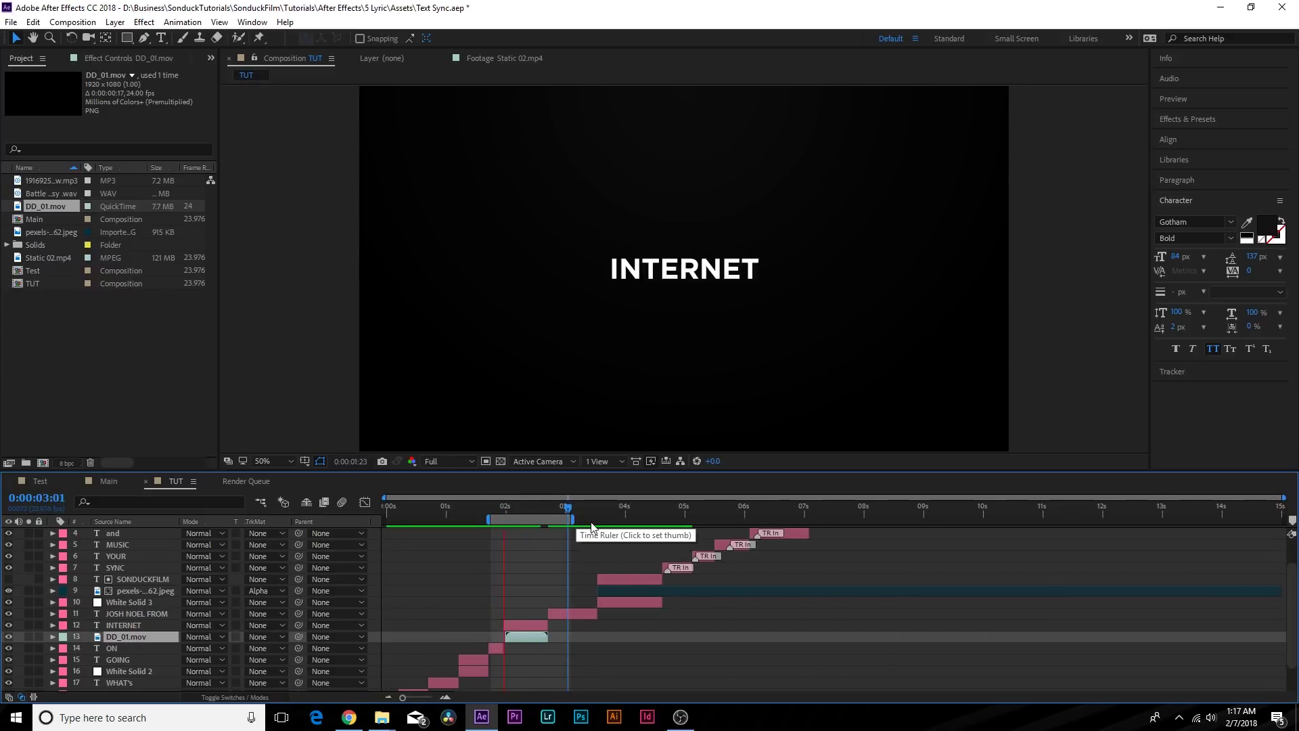
pyautogui.click(507, 520)
pyautogui.moveTo(508, 524)
pyautogui.mouseDown()
pyautogui.moveTo(533, 521)
pyautogui.moveTo(498, 532)
pyautogui.moveTo(516, 536)
pyautogui.mouseUp()
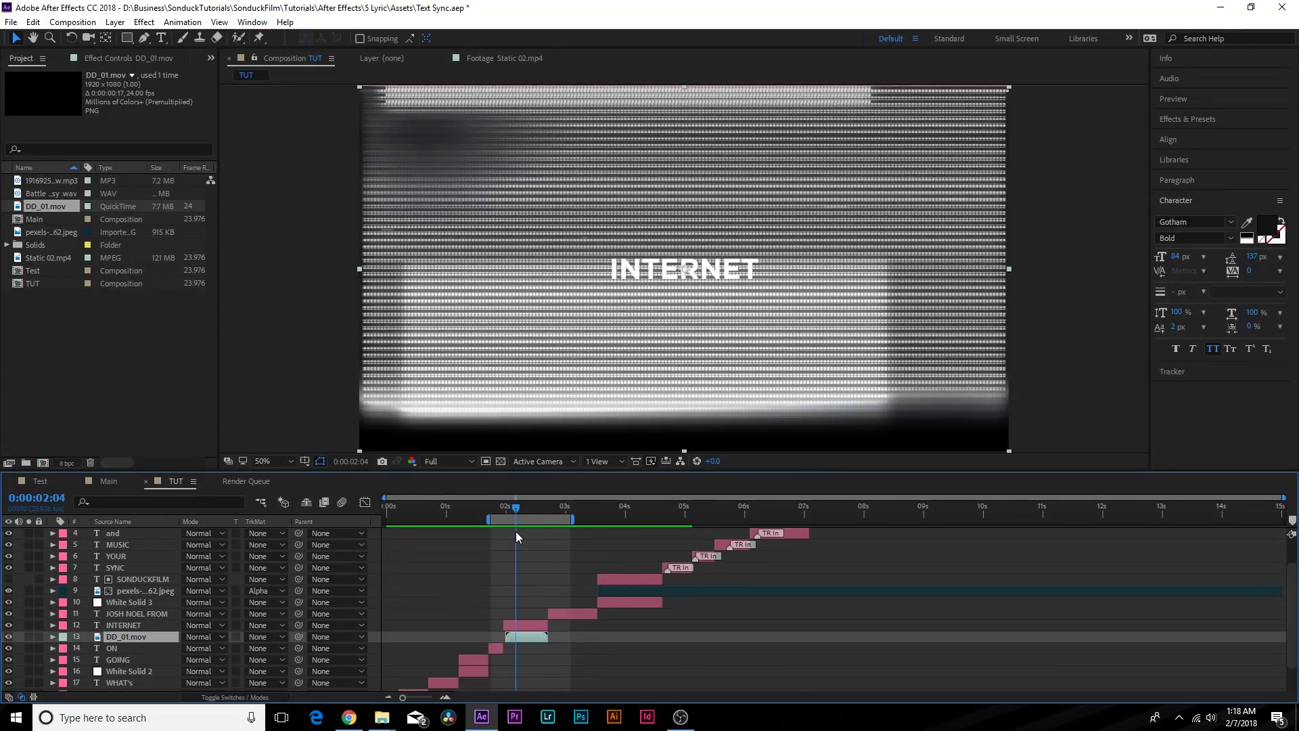
pyautogui.moveTo(515, 538); pyautogui.dragTo(721, 551)
pyautogui.moveTo(59, 257); pyautogui.dragTo(187, 567)
pyautogui.press('s')
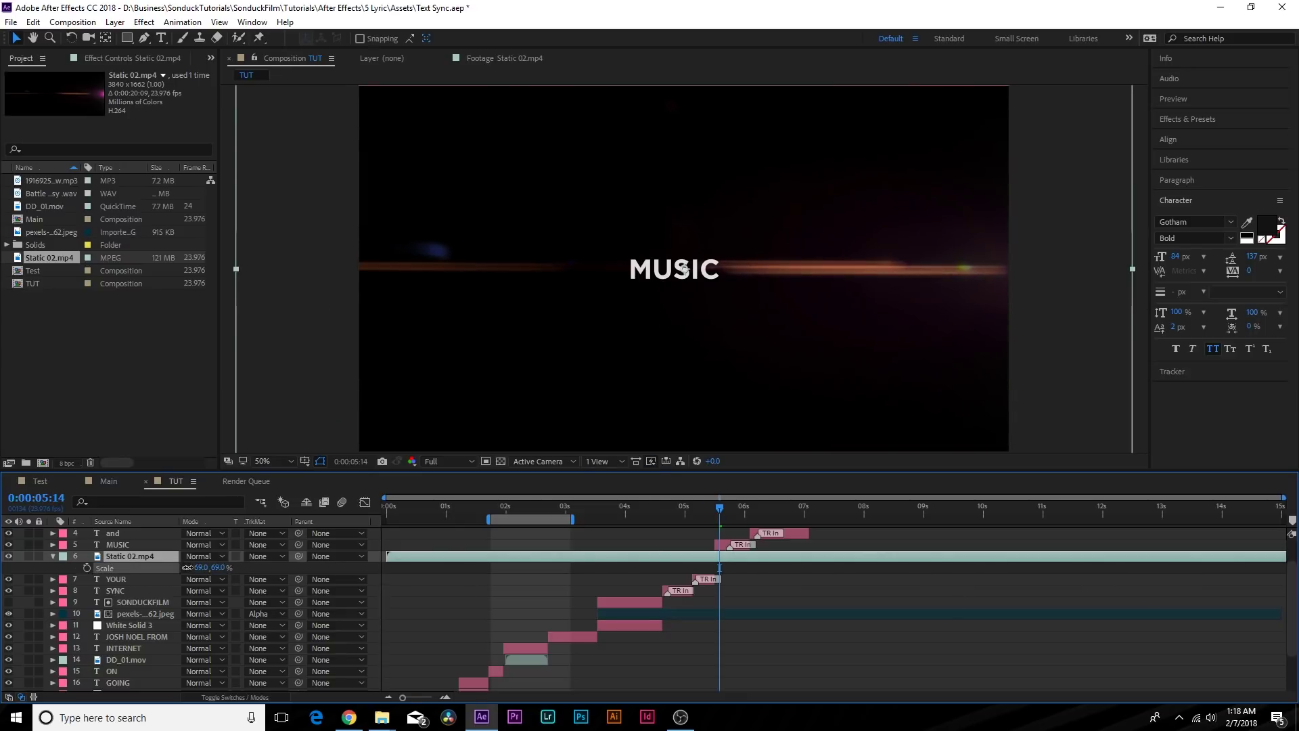
# Screen-blend the streak layer, start it near 5 s, and enable layer and composition motion blur
pyautogui.click(203, 556)
pyautogui.click(270, 282)
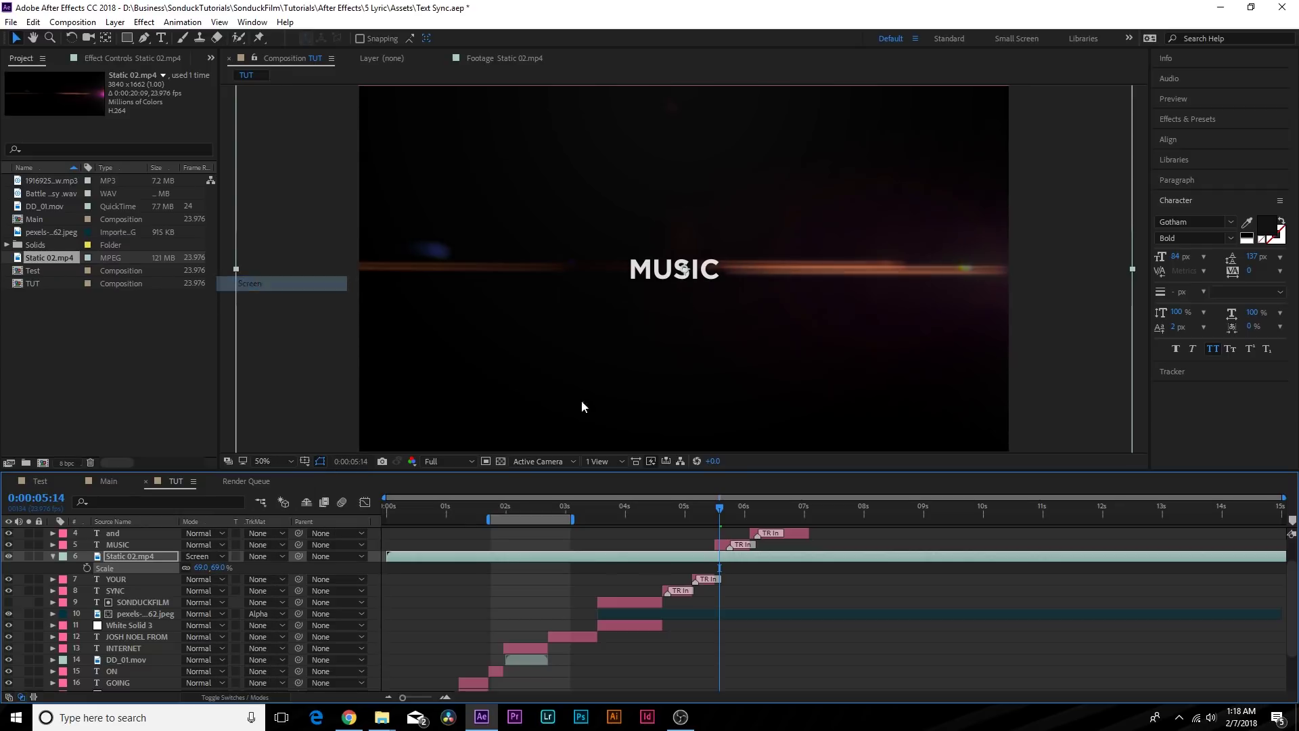
pyautogui.moveTo(388, 555); pyautogui.dragTo(654, 555)
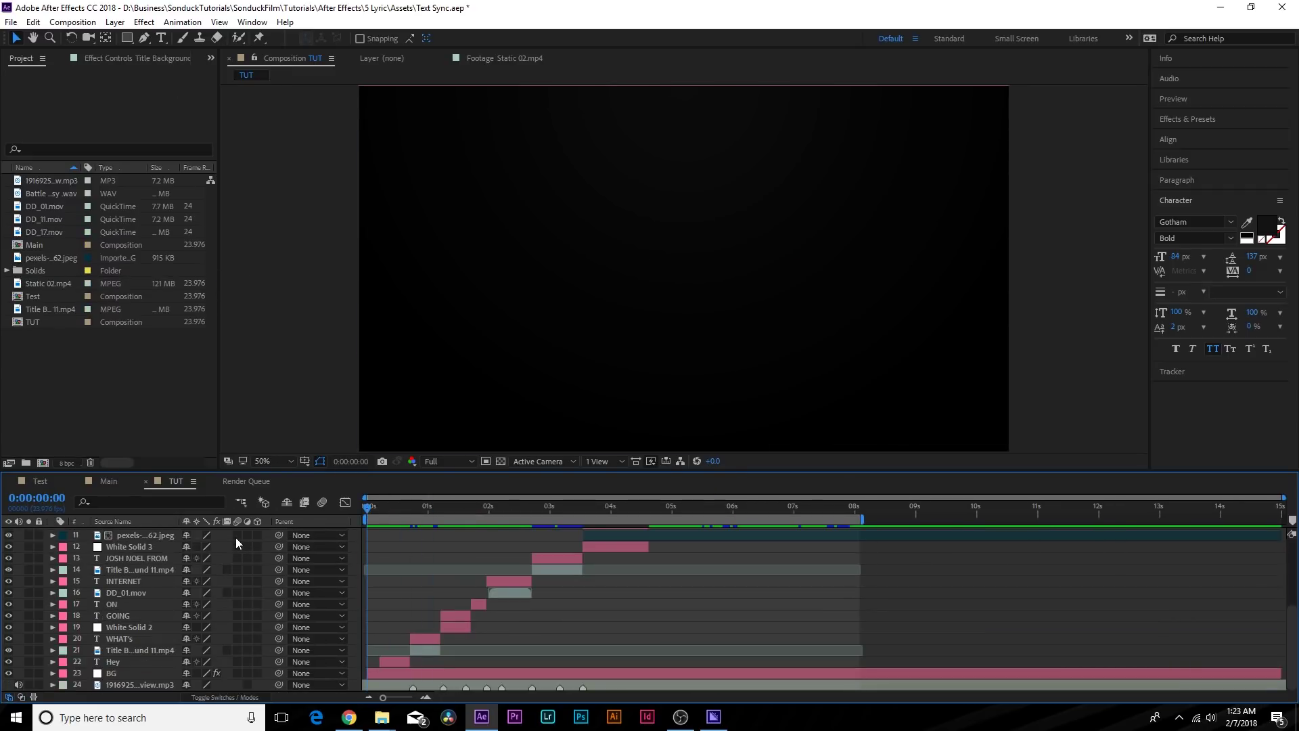
pyautogui.click(237, 534)
pyautogui.click(236, 670)
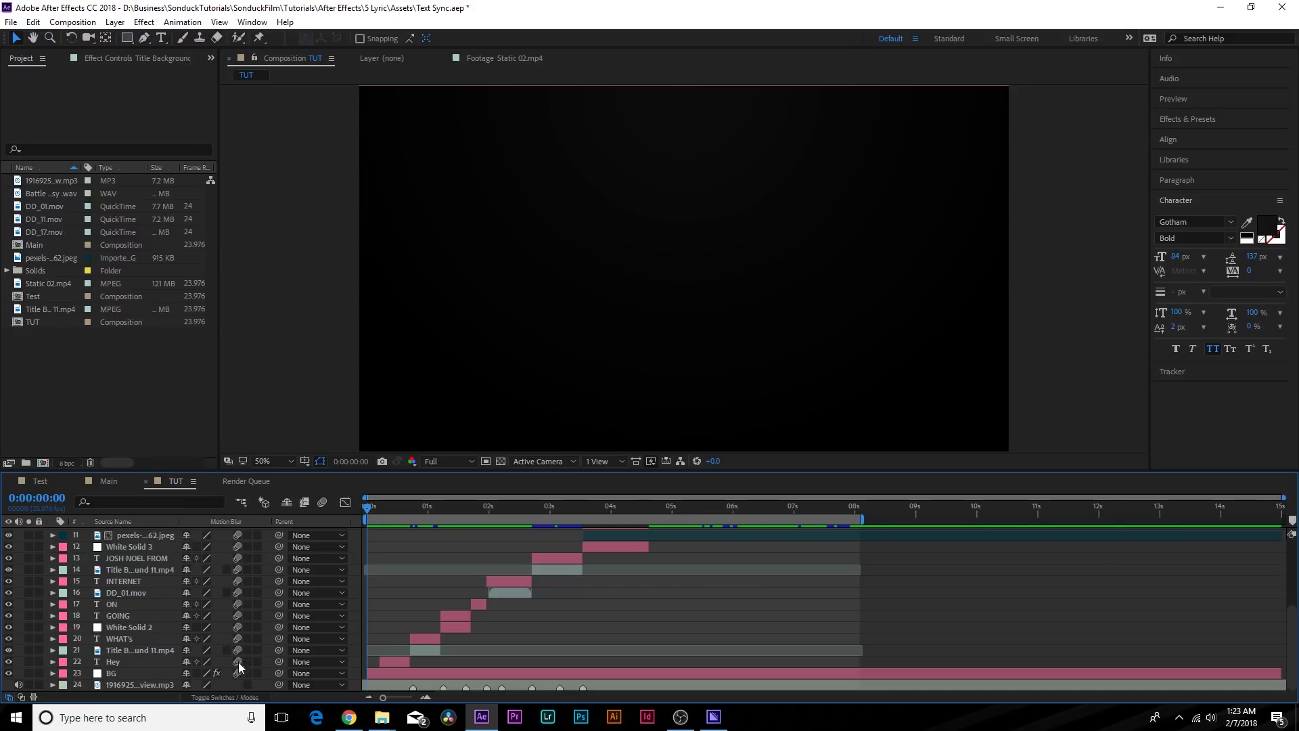
pyautogui.click(322, 502)
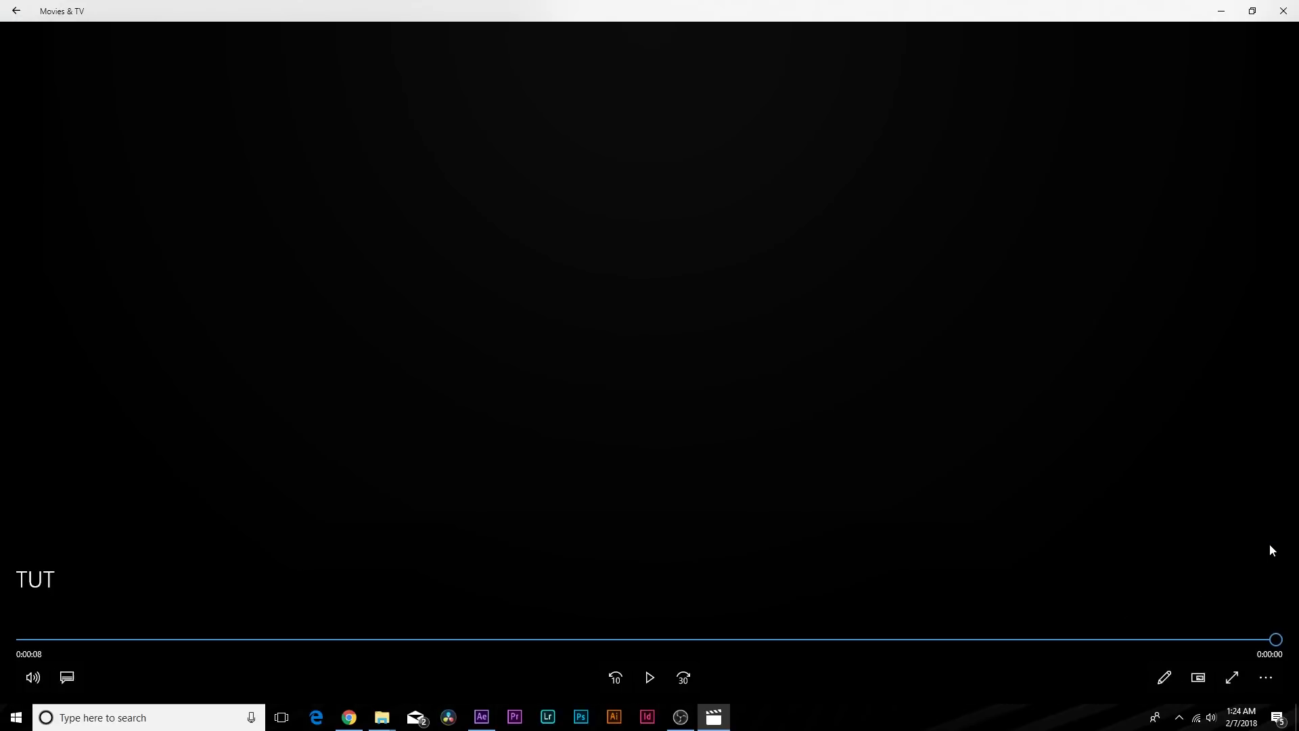
# Play the rendered TUT lyric video in Movies & TV, then replay it
pyautogui.click(648, 678)
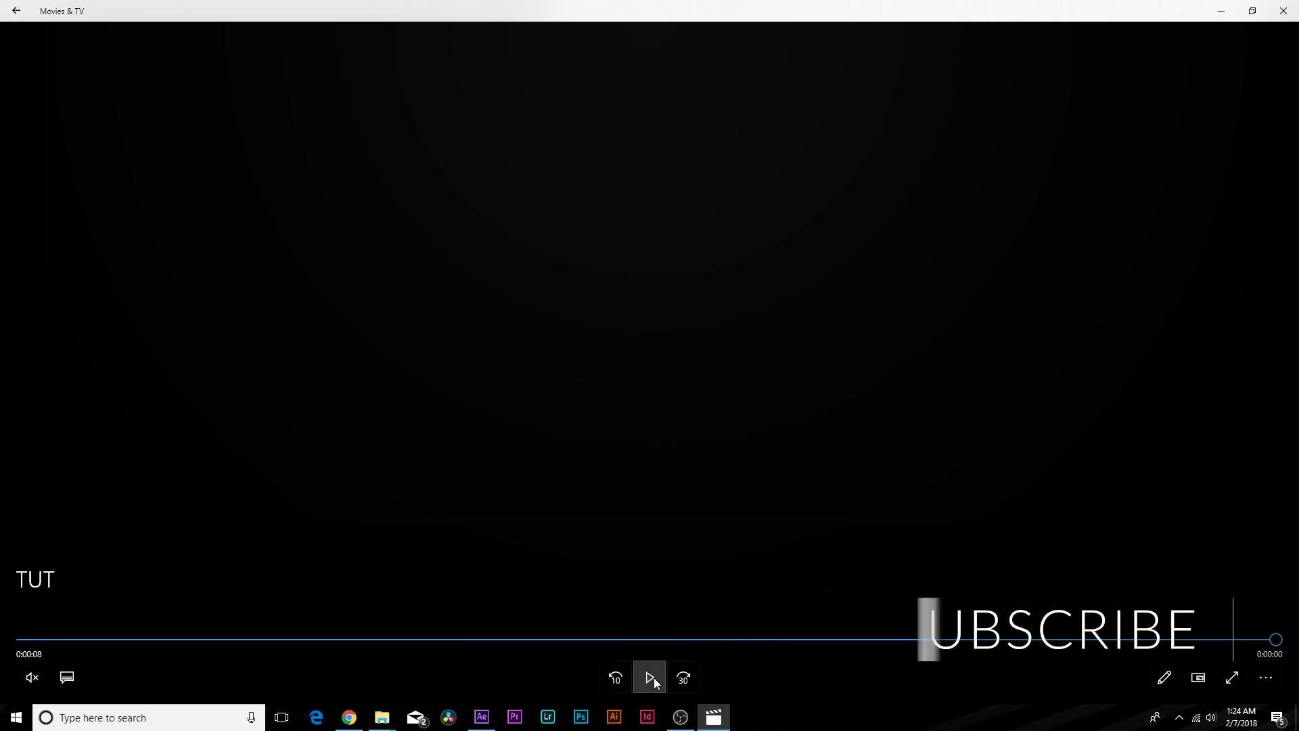
pyautogui.click(651, 678)
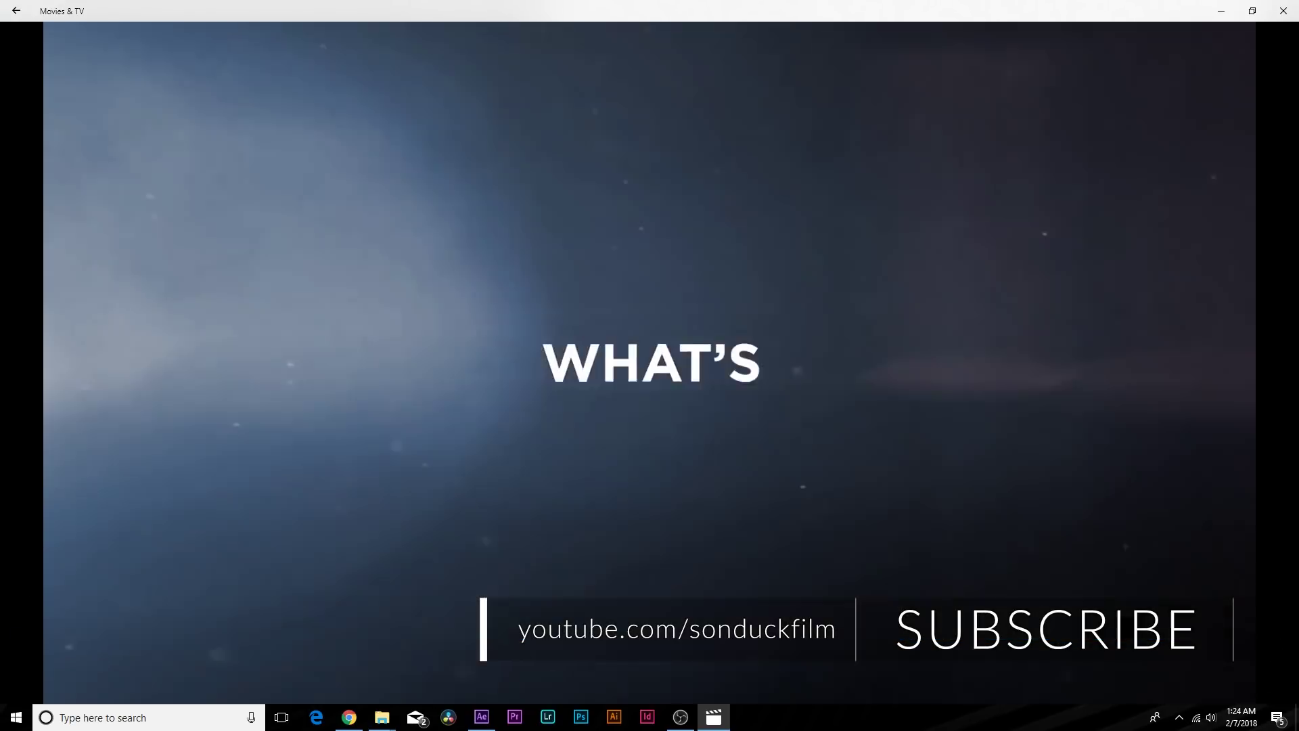